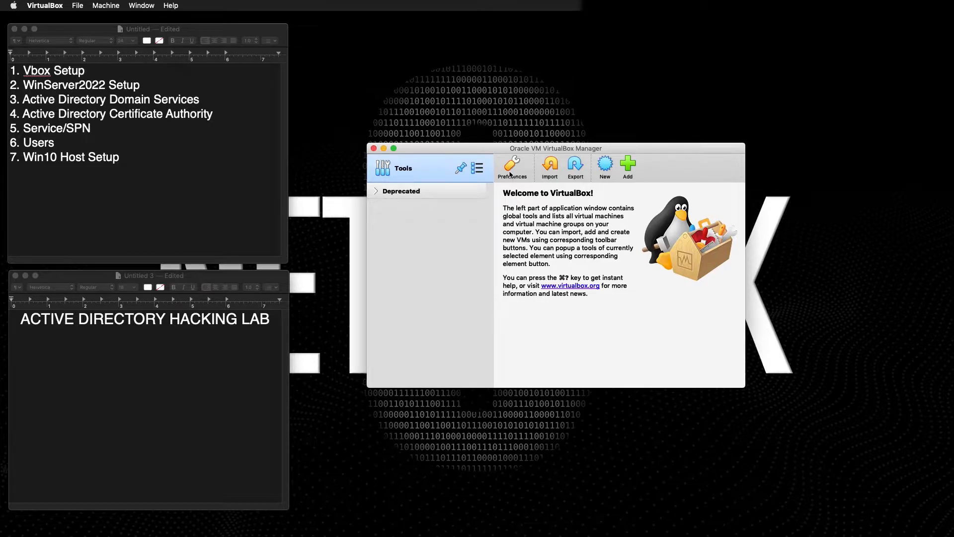
# Create a new VM named WinSer2022 with version Windows 2019 (64-bit), then continue to memory.
pyautogui.click(605, 168)
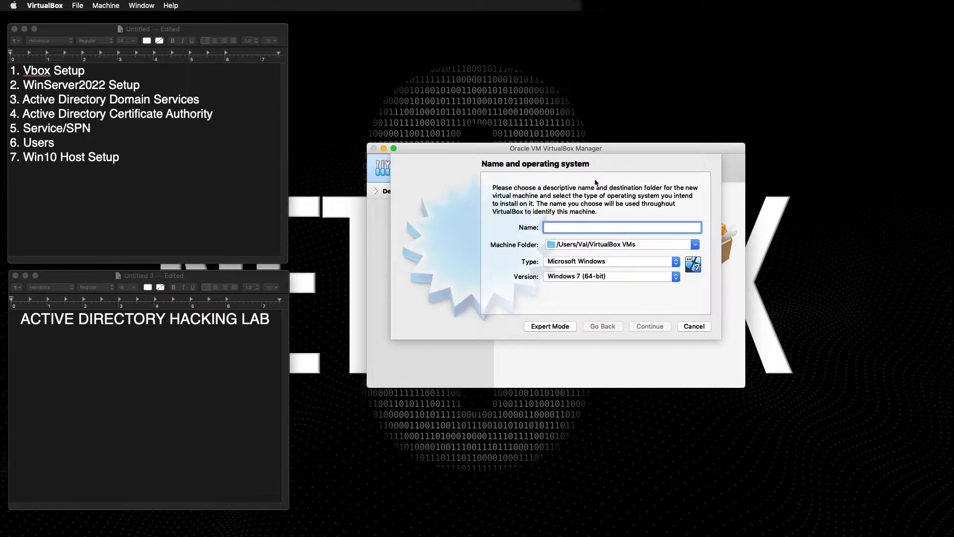
pyautogui.click(594, 276)
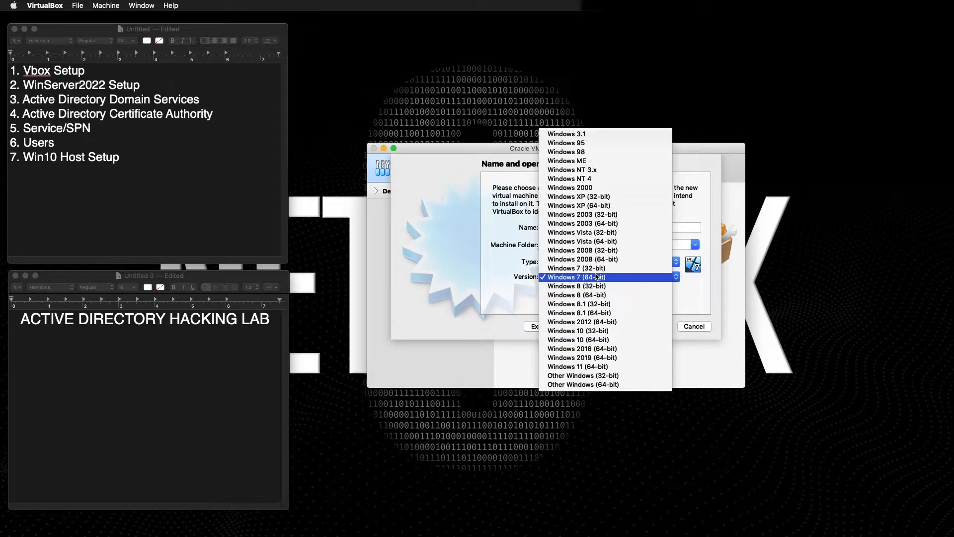
pyautogui.click(578, 358)
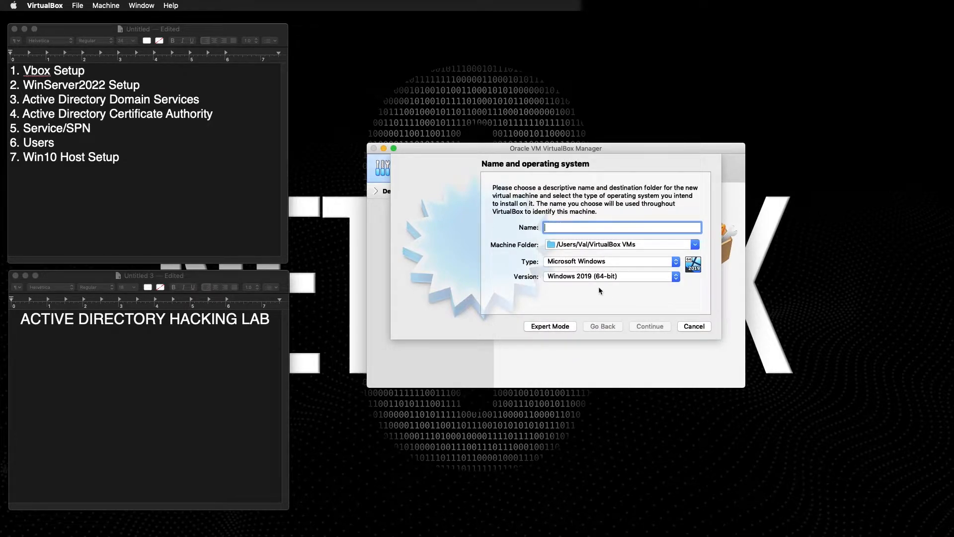
pyautogui.click(562, 225)
pyautogui.write('W')
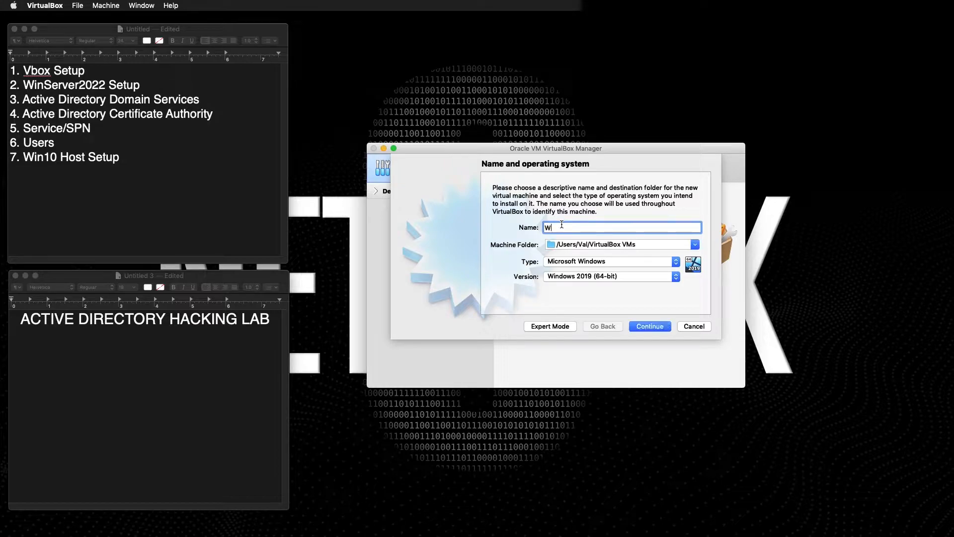
pyautogui.write('inSer2022')
pyautogui.click(580, 277)
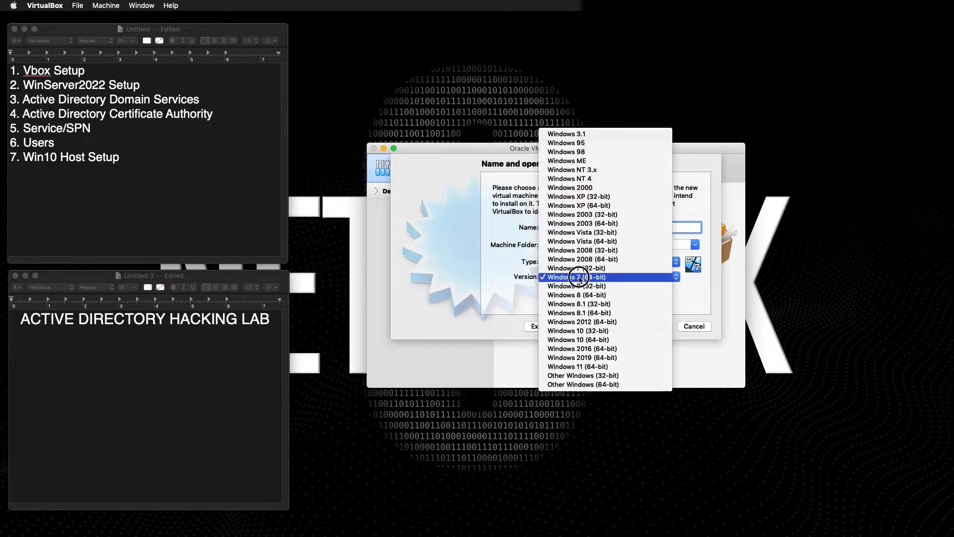
pyautogui.click(582, 358)
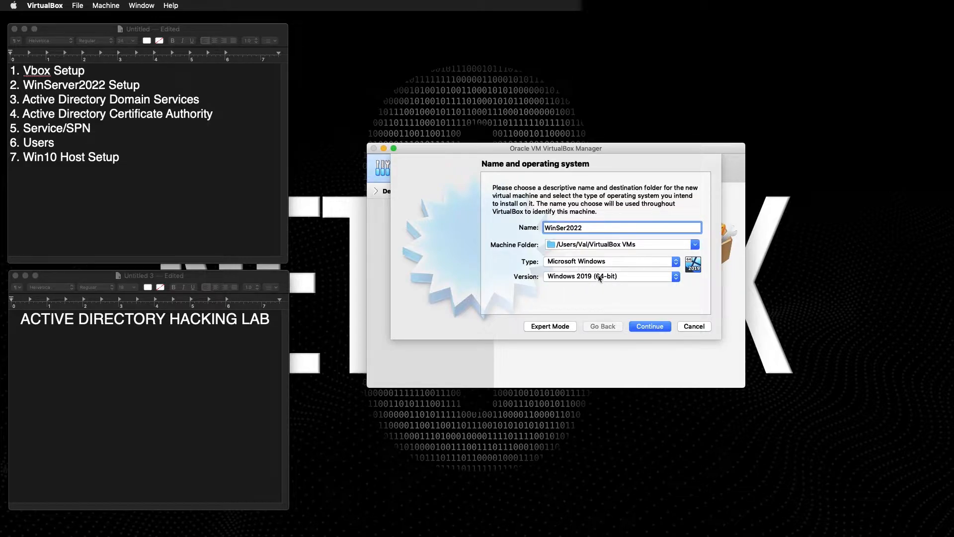
pyautogui.click(652, 329)
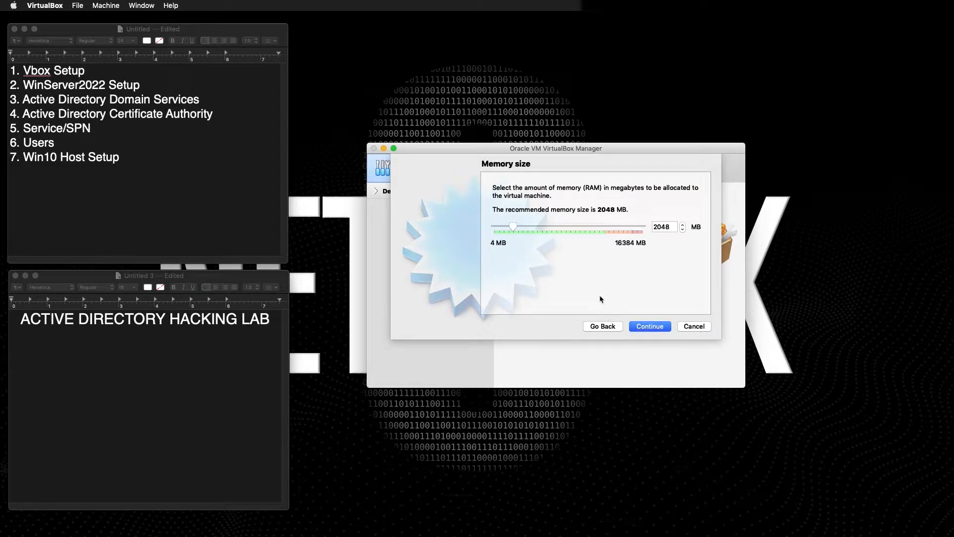
# Keep 2048 MB of memory and choose to create a new virtual hard disk now.
pyautogui.click(643, 328)
pyautogui.click(609, 326)
pyautogui.click(651, 330)
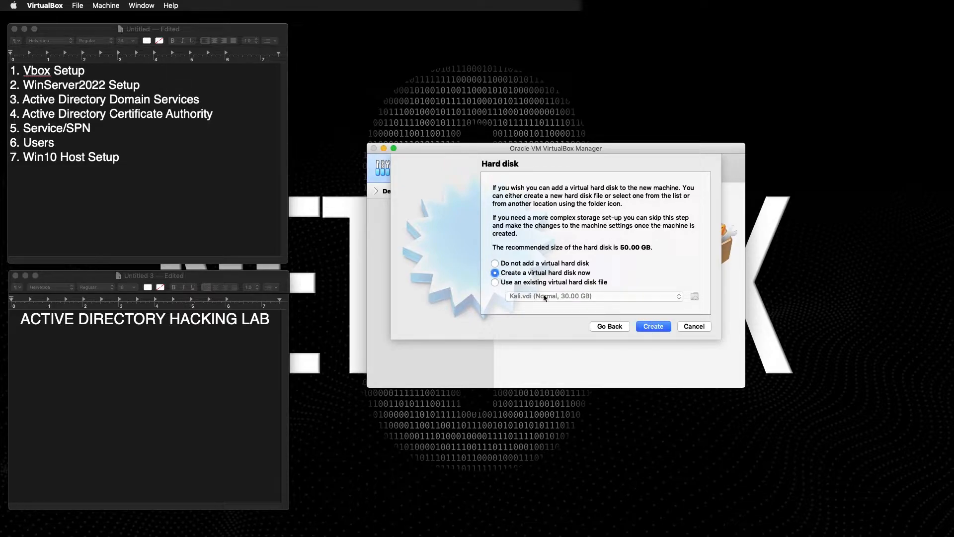
pyautogui.click(664, 331)
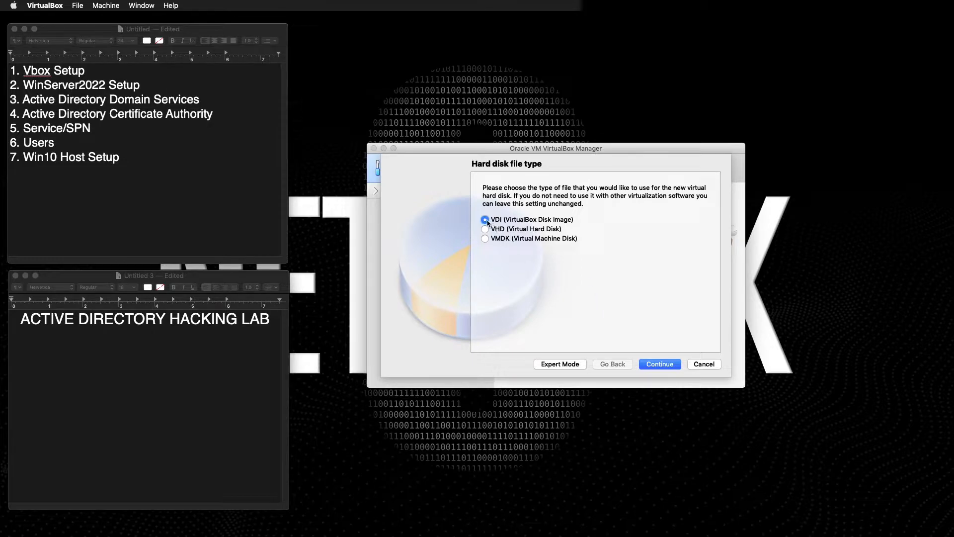
# Create WinSer2022 with a dynamically allocated 50 GB VDI disk.
pyautogui.click(660, 364)
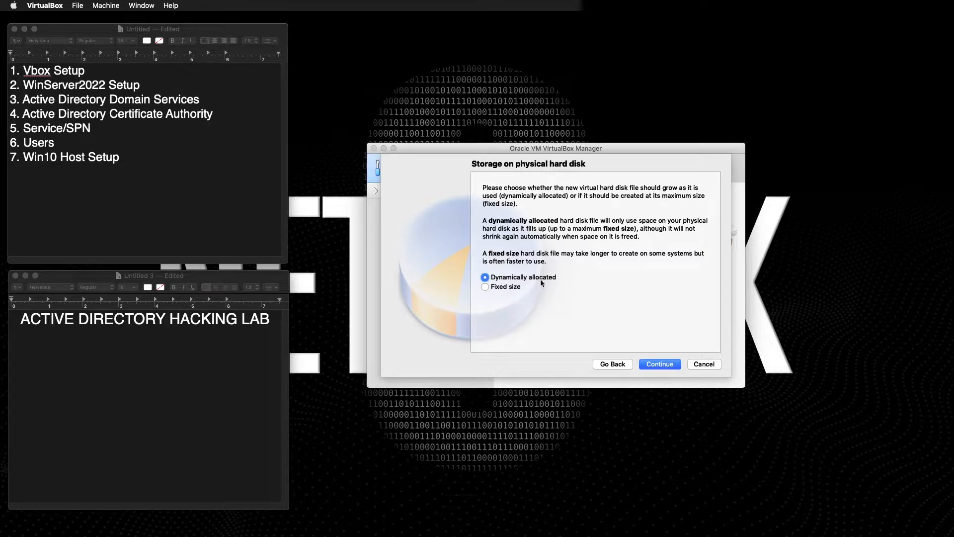
pyautogui.click(655, 368)
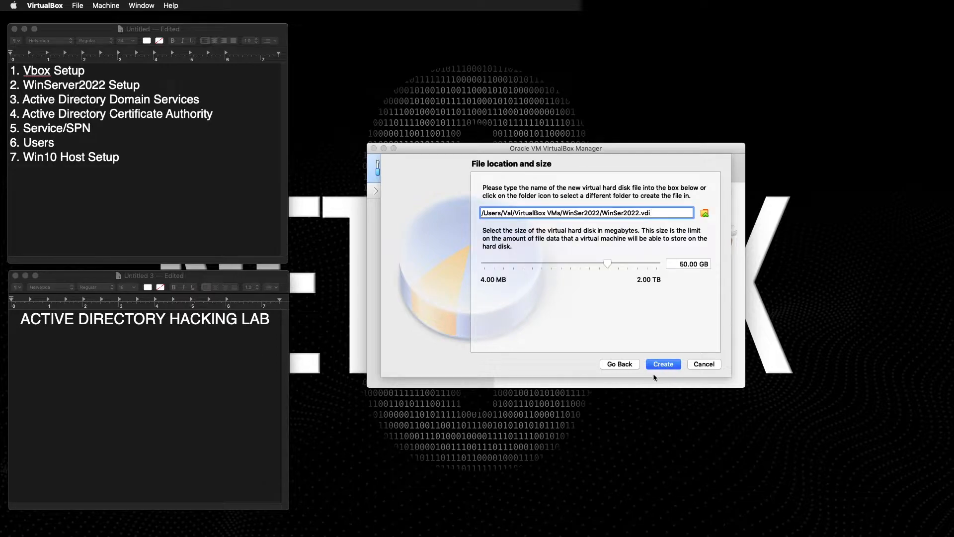
pyautogui.click(694, 263)
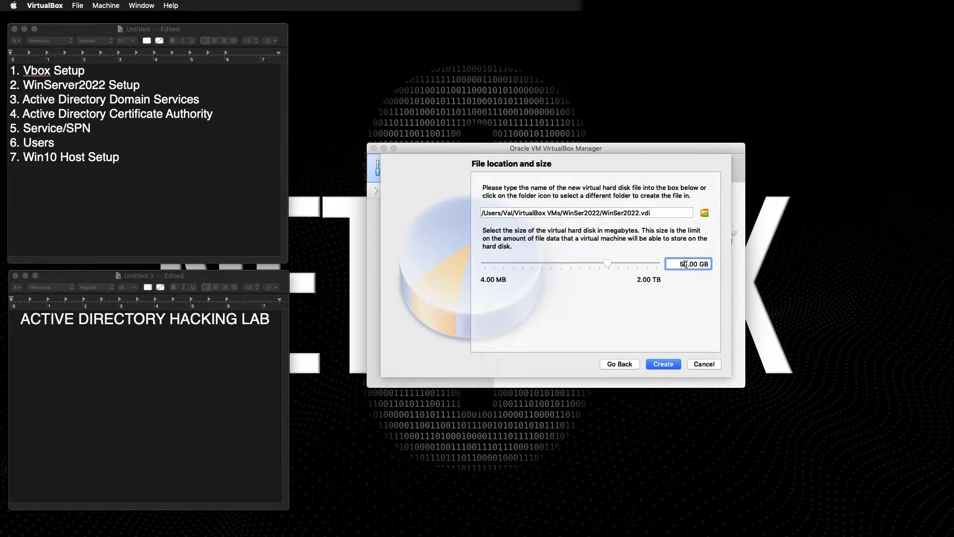
pyautogui.moveTo(688, 264); pyautogui.dragTo(677, 264)
pyautogui.click(663, 367)
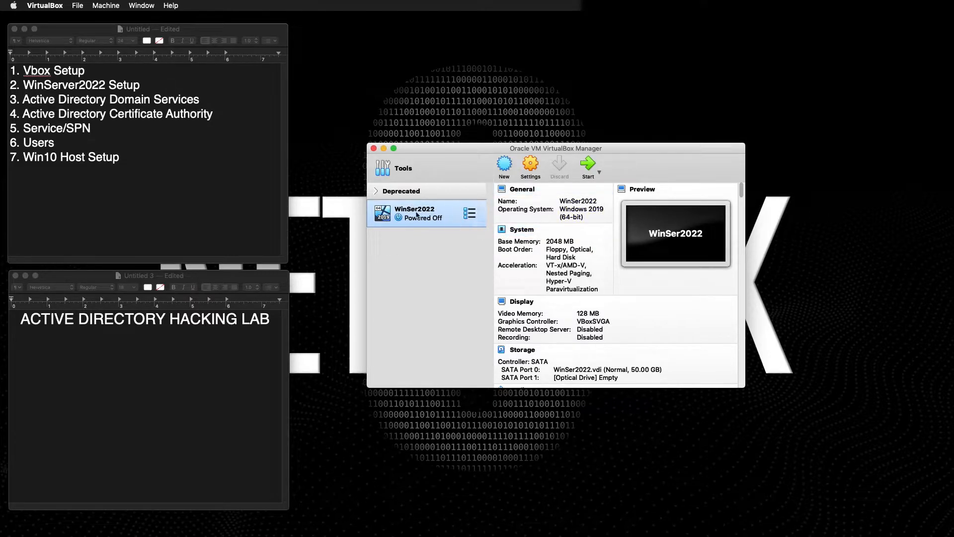
# In WinSer2022's System settings, remove Floppy from the boot order.
pyautogui.click(539, 166)
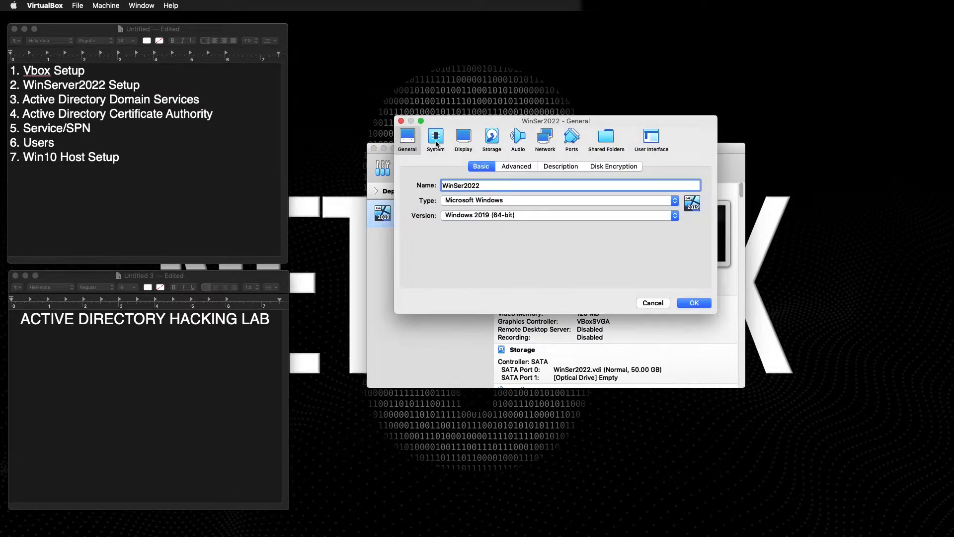
pyautogui.click(438, 143)
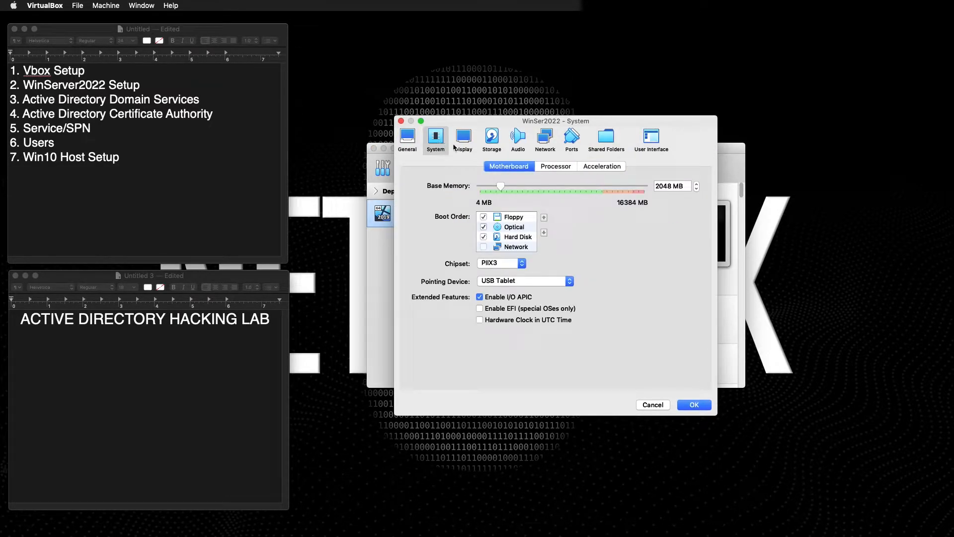
pyautogui.click(484, 216)
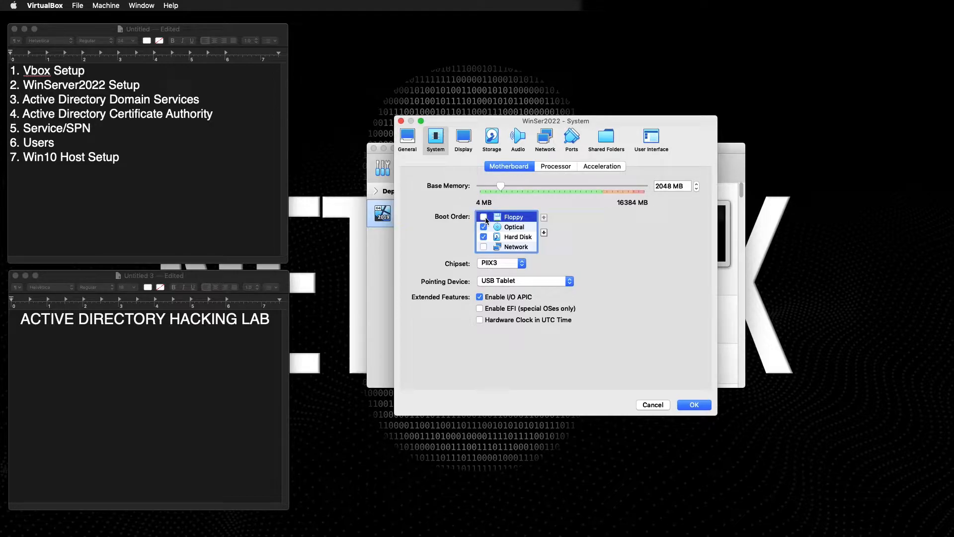
# Give the machine 2 processors, then review the Display, Storage and Audio pages.
pyautogui.click(550, 167)
pyautogui.moveTo(481, 187); pyautogui.dragTo(503, 187)
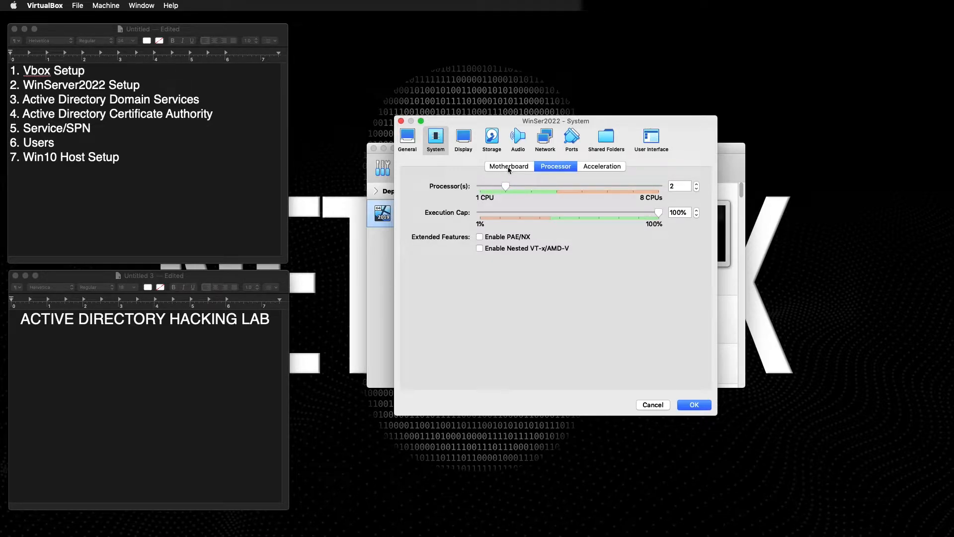
pyautogui.click(509, 169)
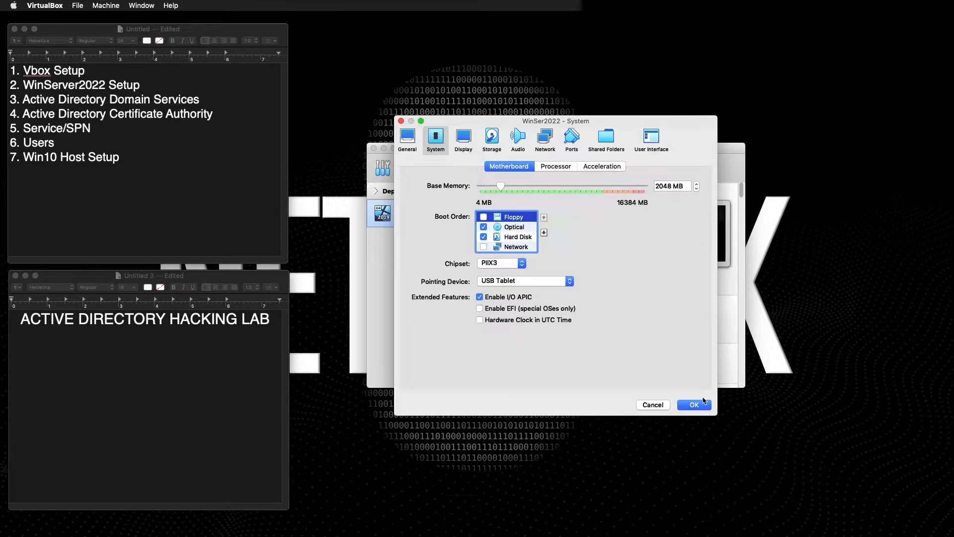
pyautogui.click(463, 139)
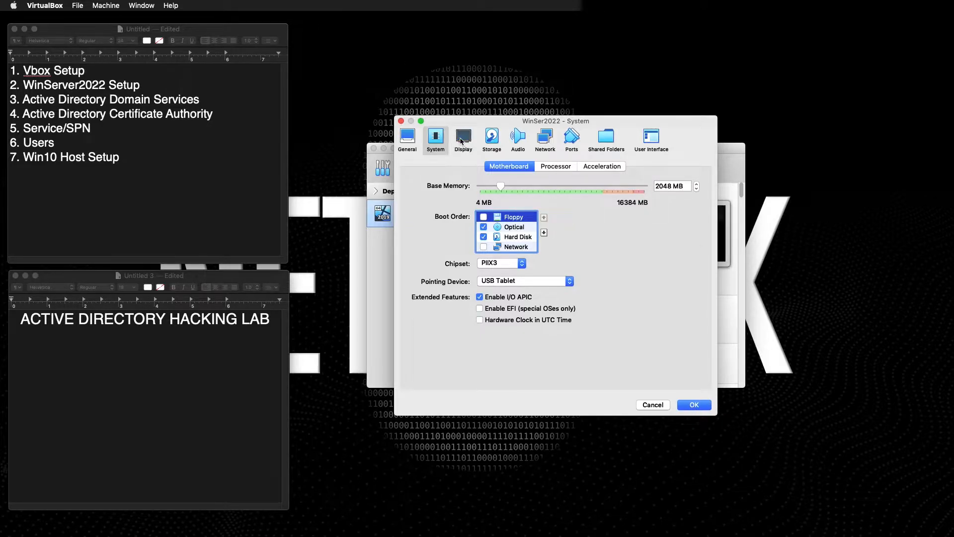
pyautogui.click(492, 139)
pyautogui.click(518, 138)
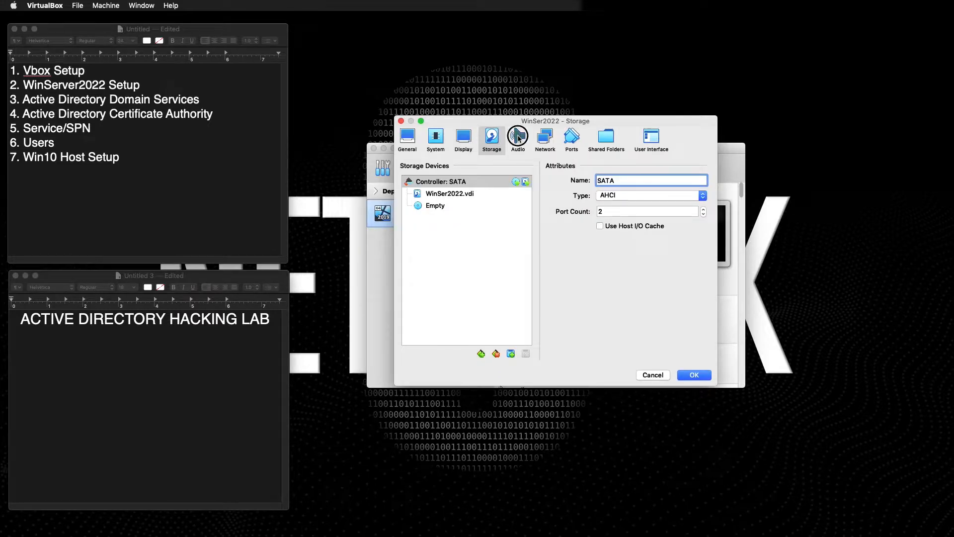
# Attach Adapter 1 to NAT Network, keeping Network0 as the network name.
pyautogui.click(545, 137)
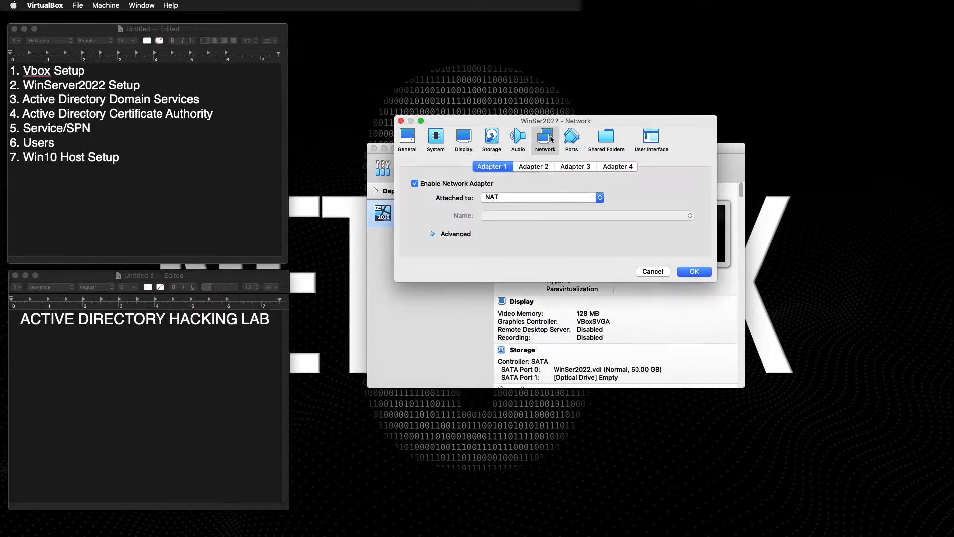
pyautogui.click(493, 198)
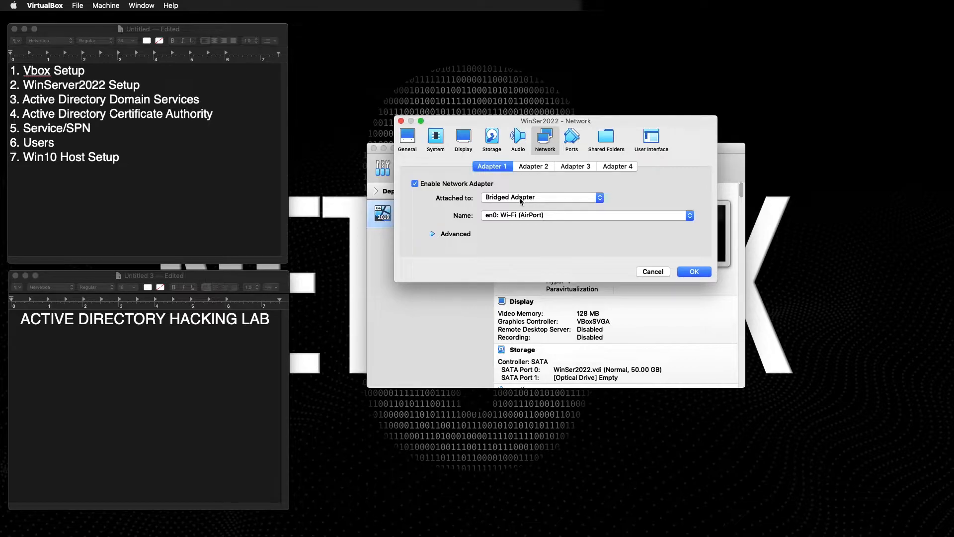
pyautogui.click(521, 199)
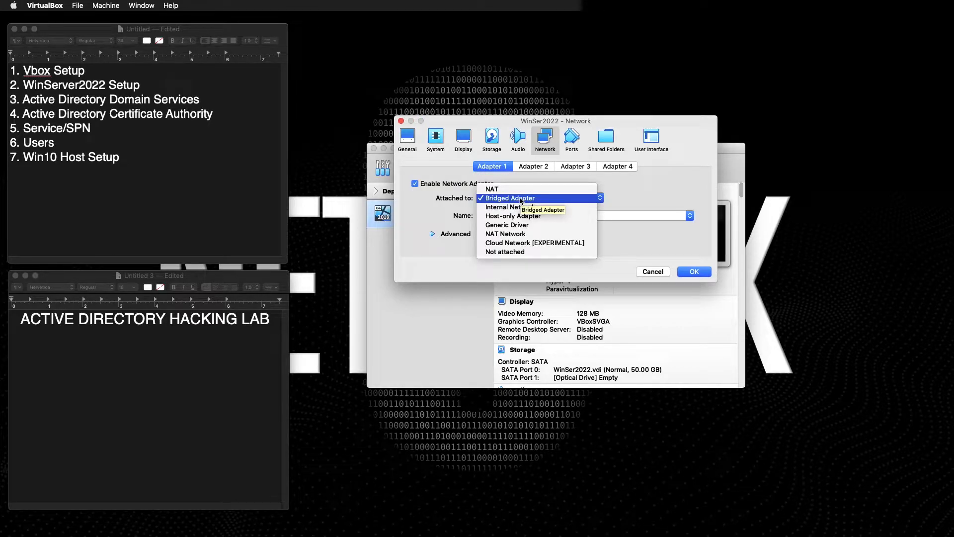
pyautogui.click(510, 235)
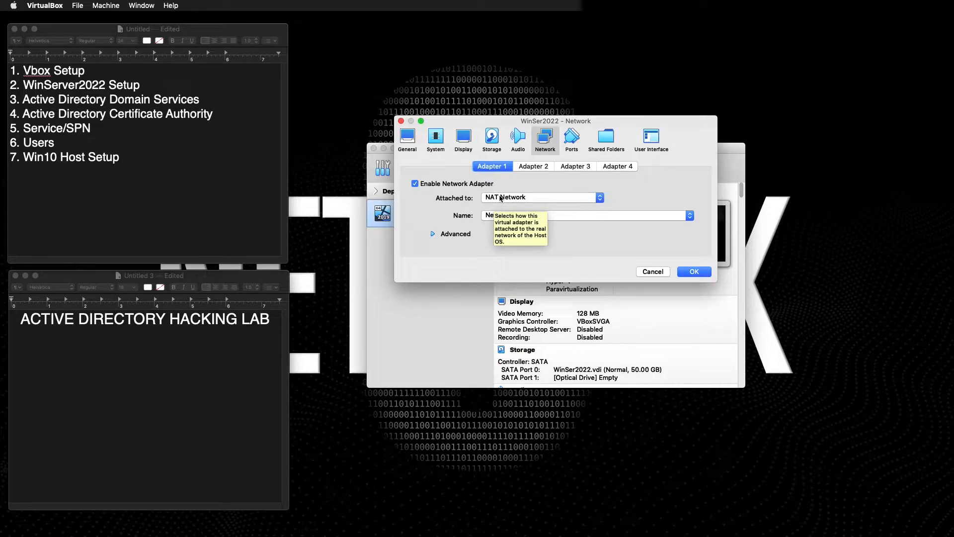
pyautogui.click(496, 217)
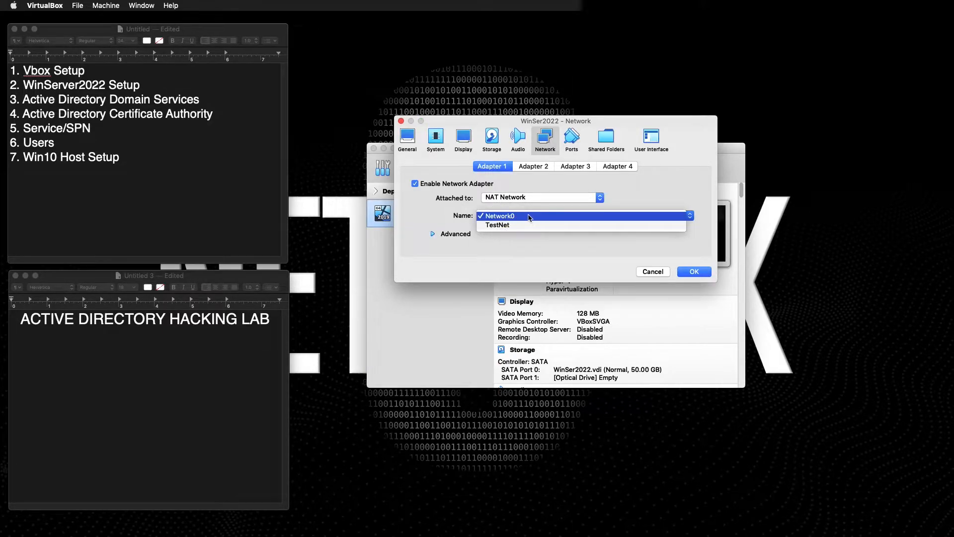
pyautogui.click(502, 216)
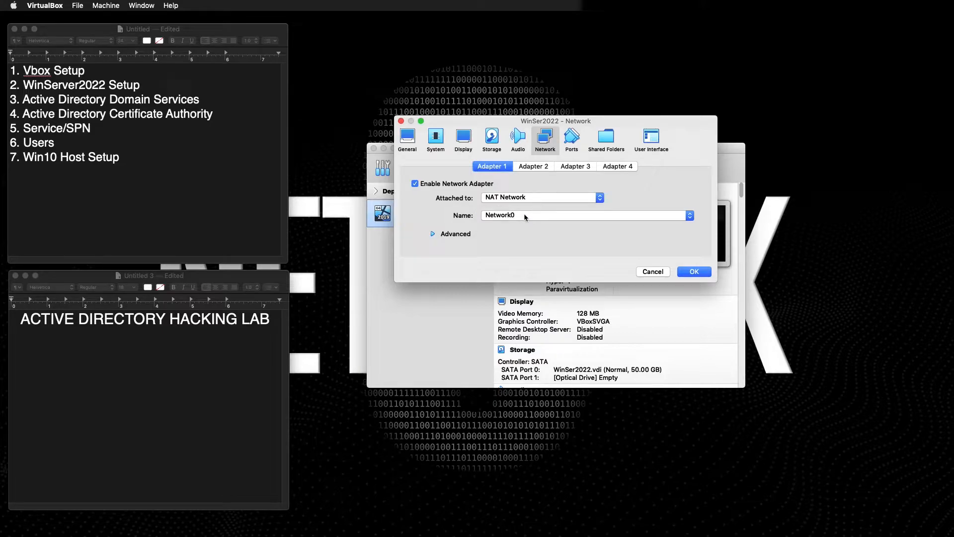
pyautogui.click(485, 219)
pyautogui.click(434, 227)
# Check the advanced adapter options and other pages, then save the machine's settings.
pyautogui.click(433, 233)
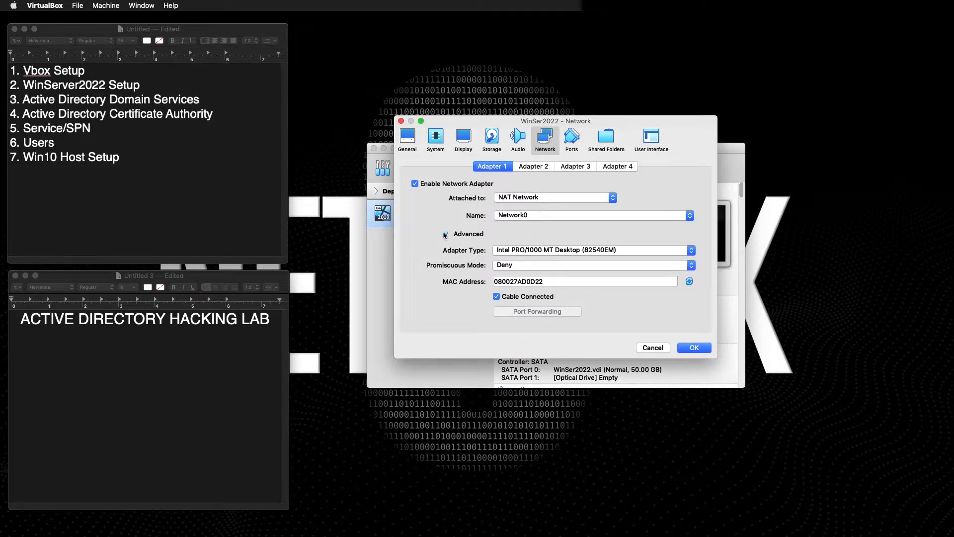
pyautogui.click(445, 234)
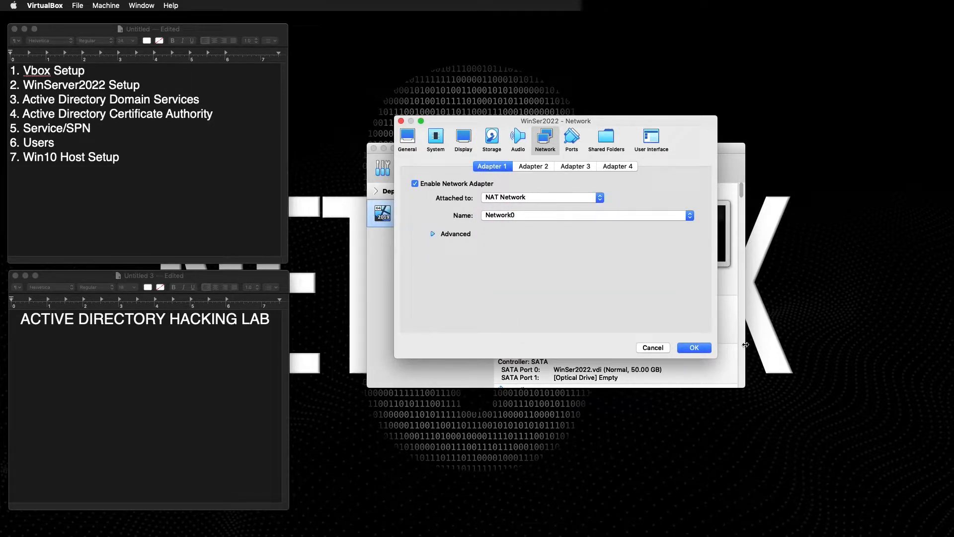
pyautogui.click(576, 142)
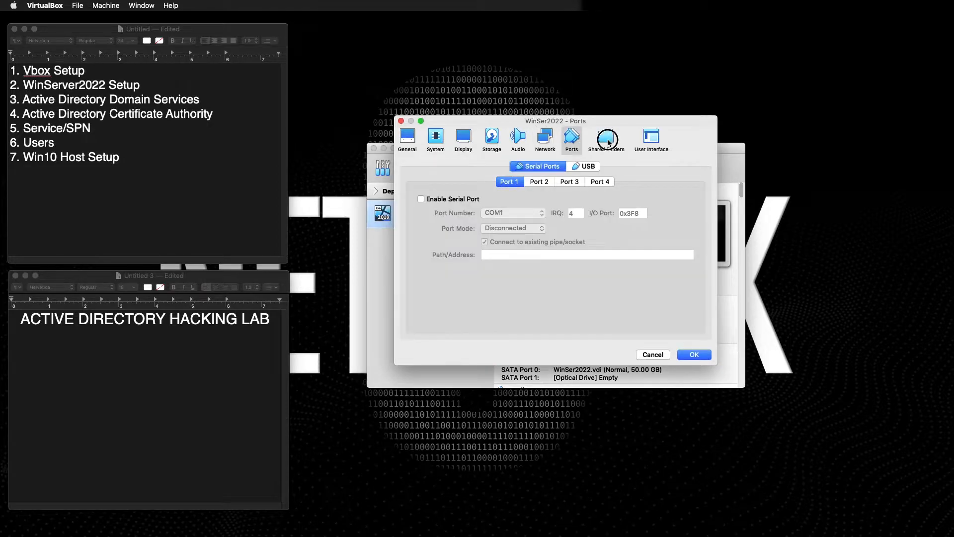
pyautogui.click(609, 139)
pyautogui.click(547, 140)
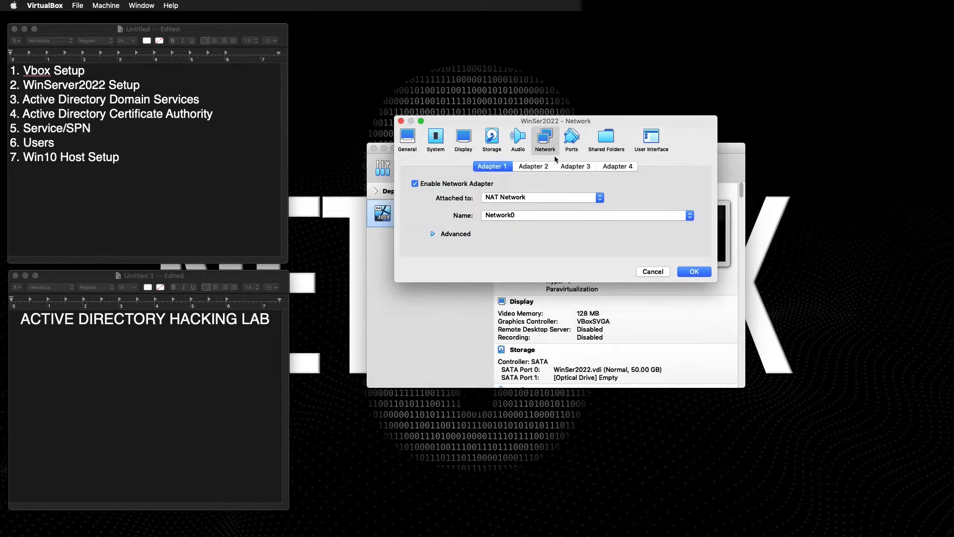
pyautogui.click(695, 272)
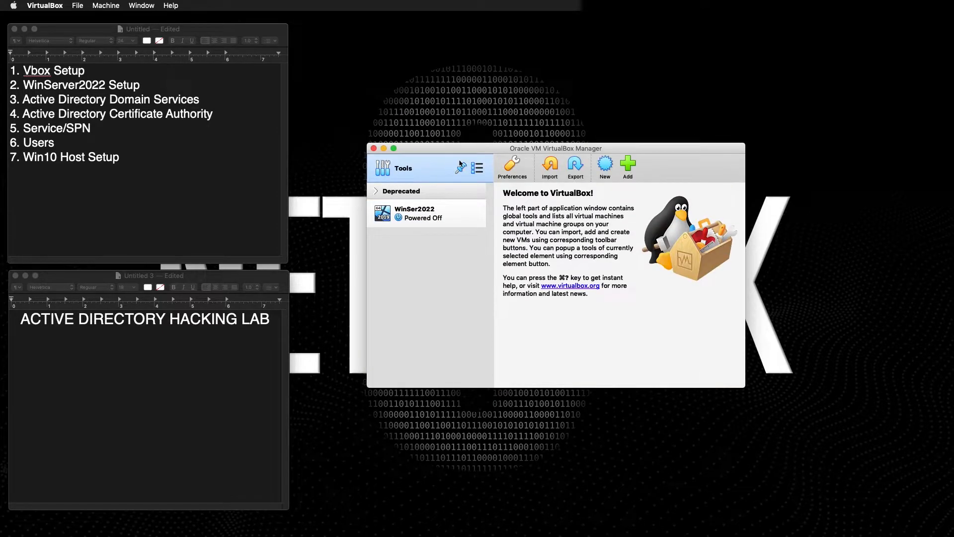
# In Preferences > Network, delete the TestNet NAT network.
pyautogui.click(512, 168)
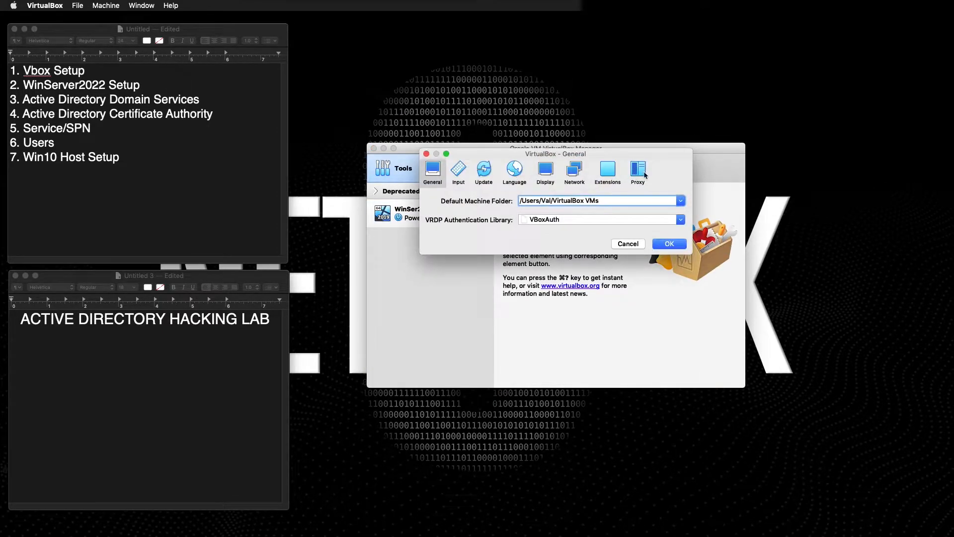
pyautogui.click(574, 173)
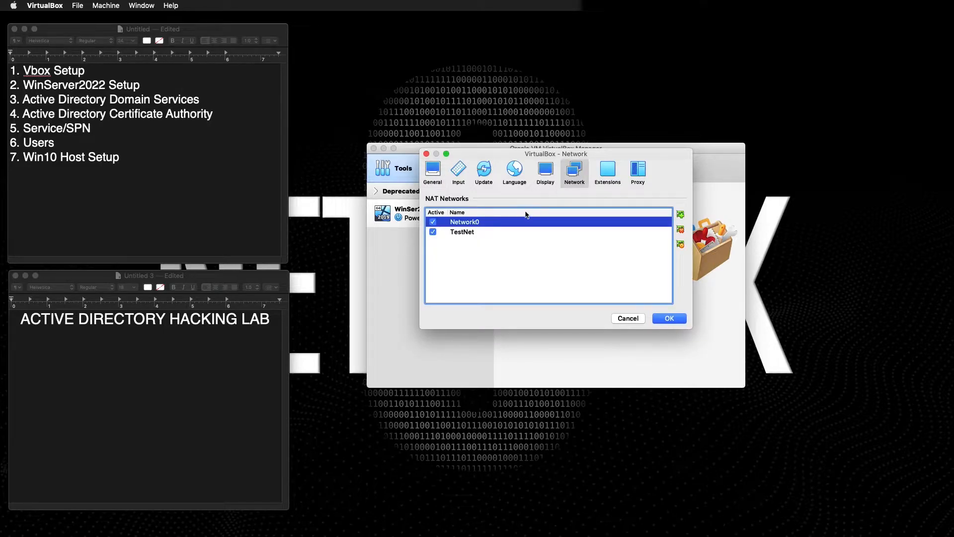
pyautogui.click(456, 235)
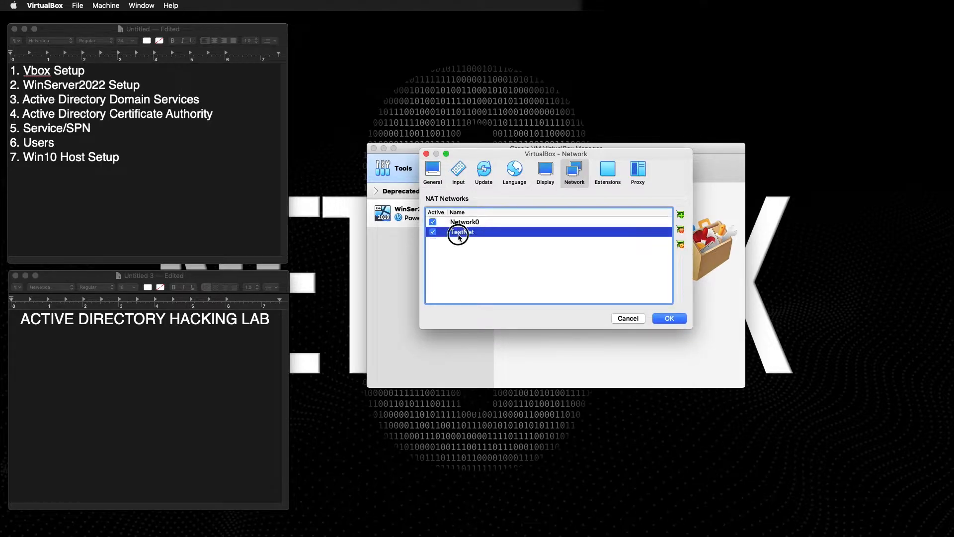
pyautogui.click(681, 230)
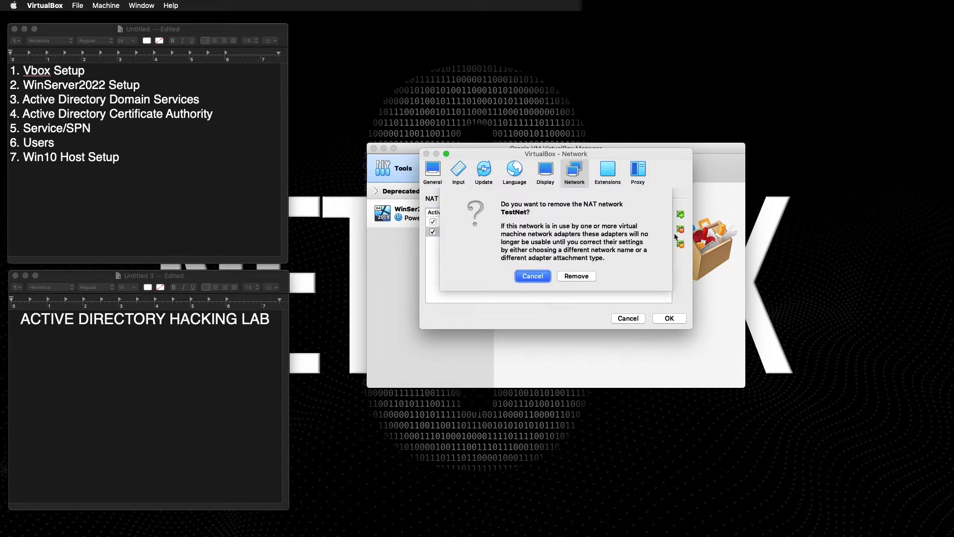
pyautogui.click(585, 275)
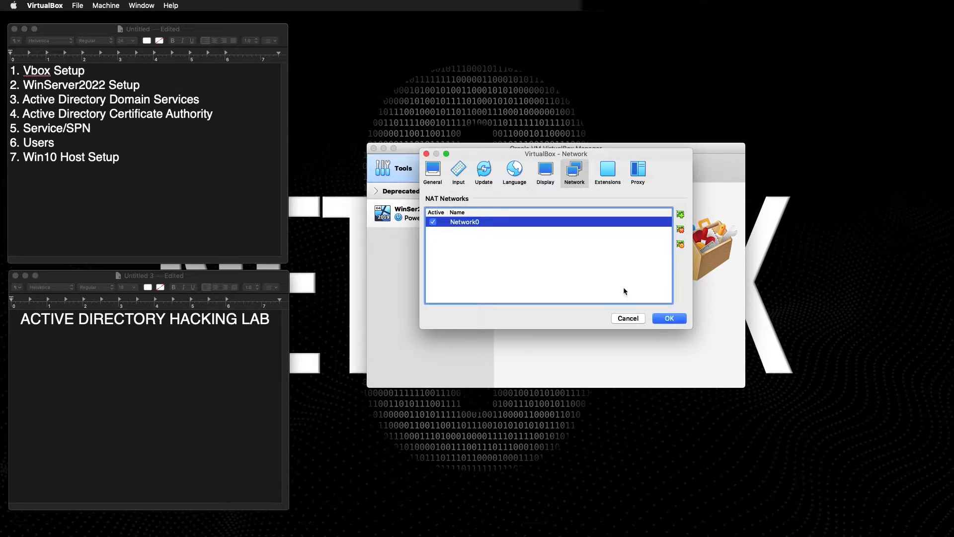
# Deactivate Network0 and add a new NatNetwork, bringing up its actions menu.
pyautogui.click(433, 222)
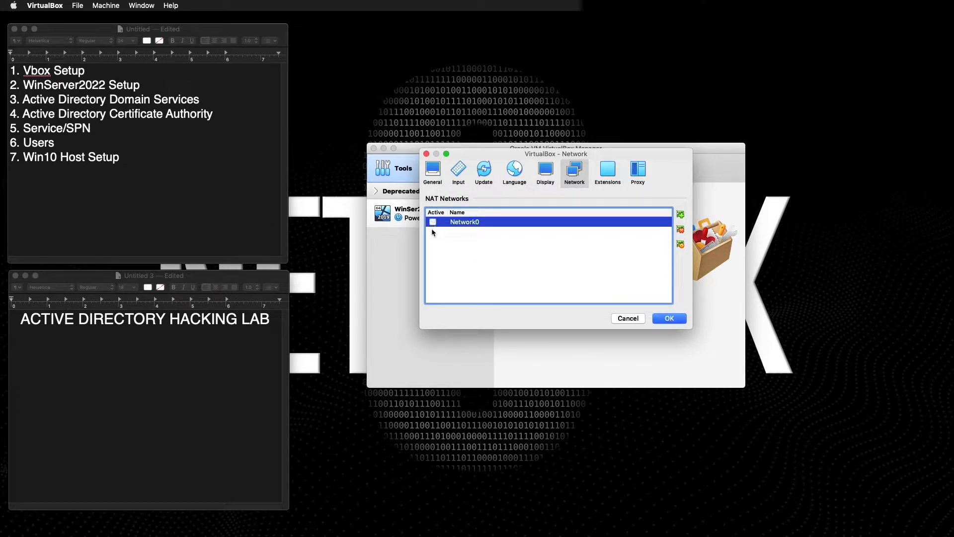
pyautogui.click(681, 215)
pyautogui.rightClick(479, 225)
# Edit NatNetwork and rename it to ADLAB.
pyautogui.click(506, 221)
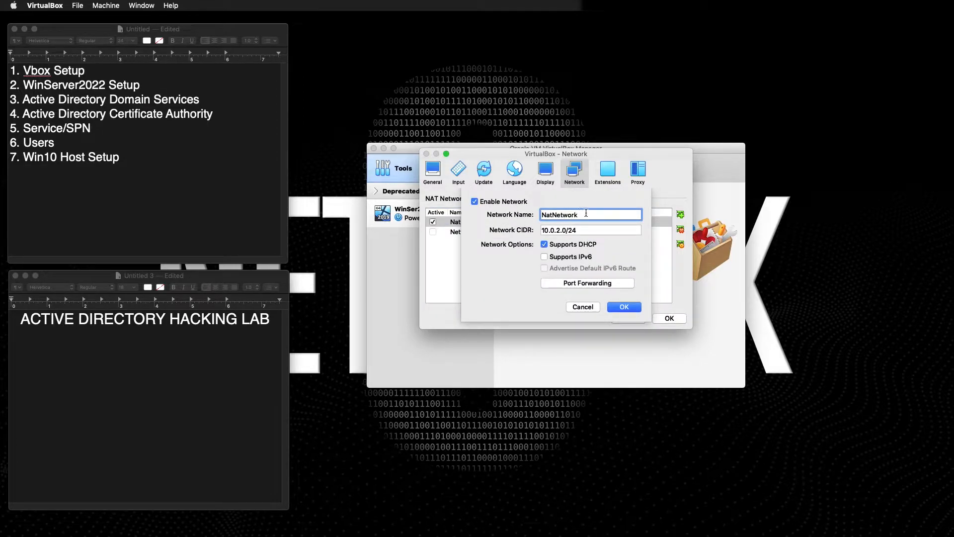
pyautogui.moveTo(579, 215); pyautogui.dragTo(511, 217)
pyautogui.write('ADLAB')
# Set the ADLAB network CIDR to 10.10.2.0/24 and save the network preferences.
pyautogui.click(580, 230)
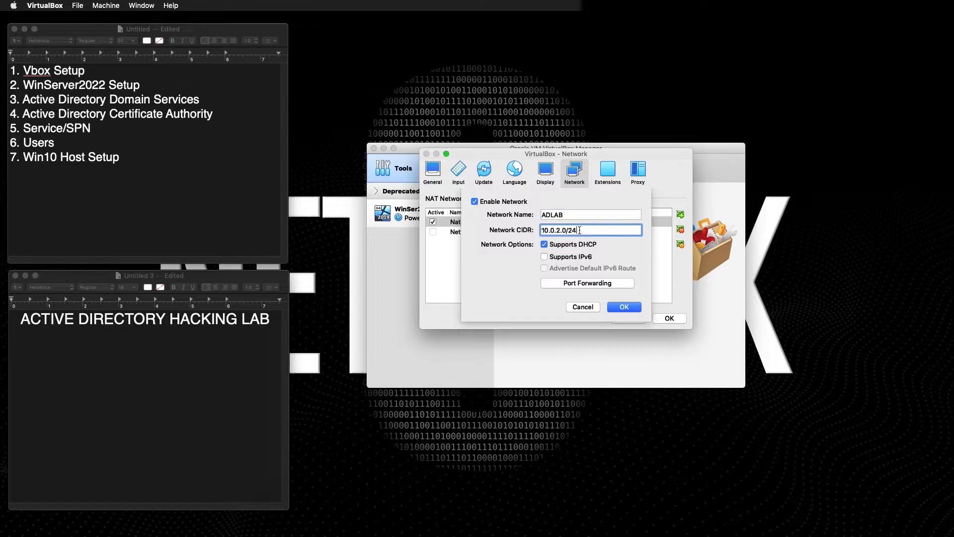
pyautogui.doubleClick(555, 230)
pyautogui.write('1')
pyautogui.press('Right')
pyautogui.press('Right')
pyautogui.press('Left')
pyautogui.press('Left')
pyautogui.press('Left')
pyautogui.press('Left')
pyautogui.press('Left')
pyautogui.press('Left')
pyautogui.press('BackSpace')
pyautogui.write('7')
pyautogui.press('BackSpace')
pyautogui.write('4')
pyautogui.press('BackSpace')
pyautogui.write('2')
pyautogui.moveTo(572, 230); pyautogui.dragTo(608, 228)
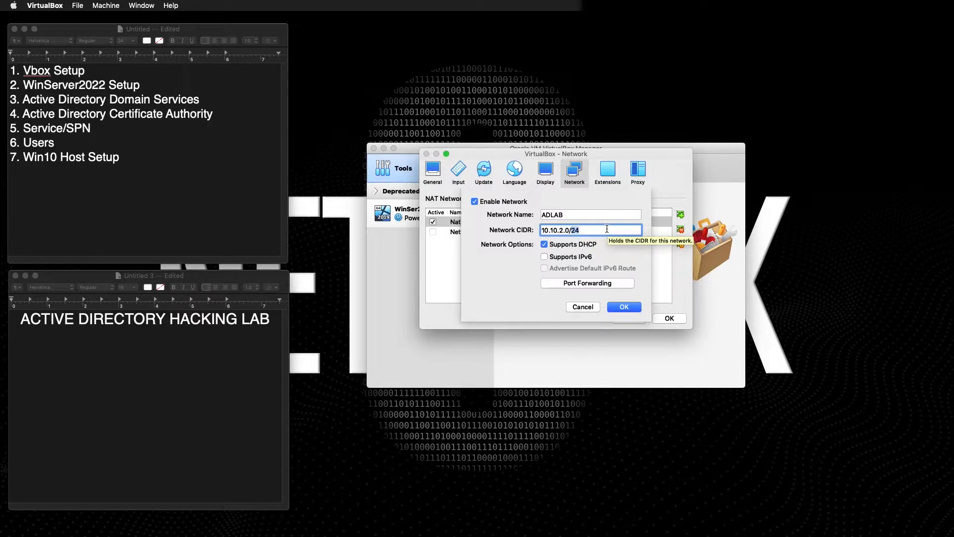
pyautogui.click(570, 230)
pyautogui.click(569, 230)
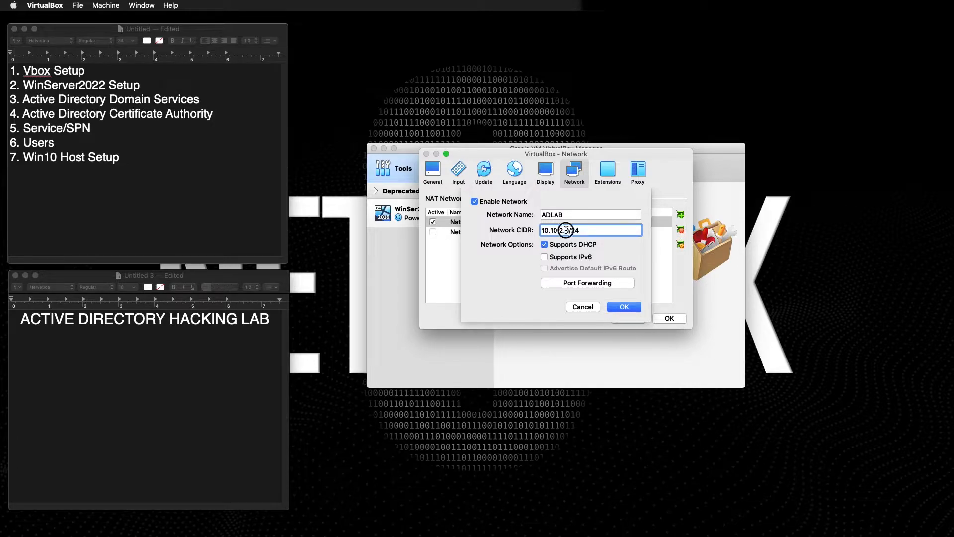
pyautogui.click(568, 230)
pyautogui.moveTo(571, 230); pyautogui.dragTo(478, 230)
pyautogui.click(629, 308)
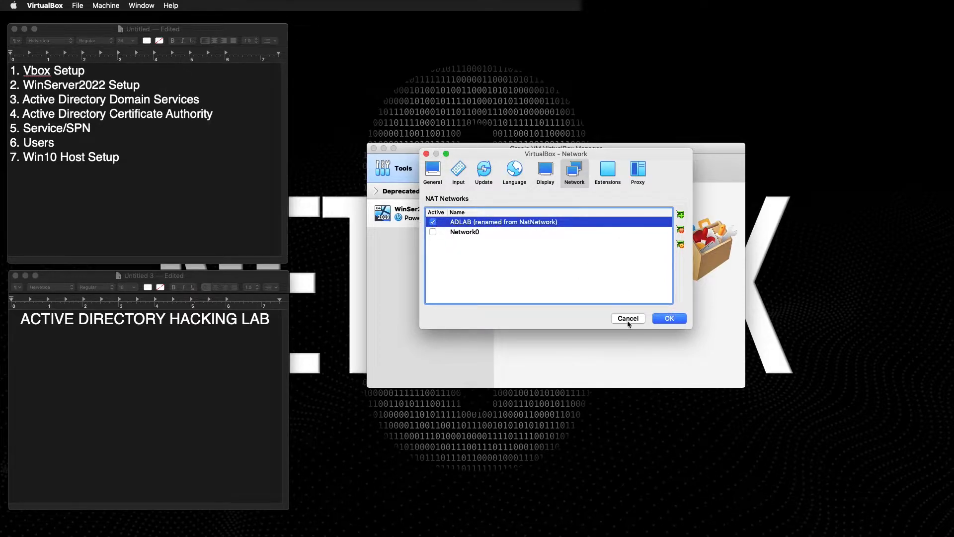
pyautogui.click(671, 318)
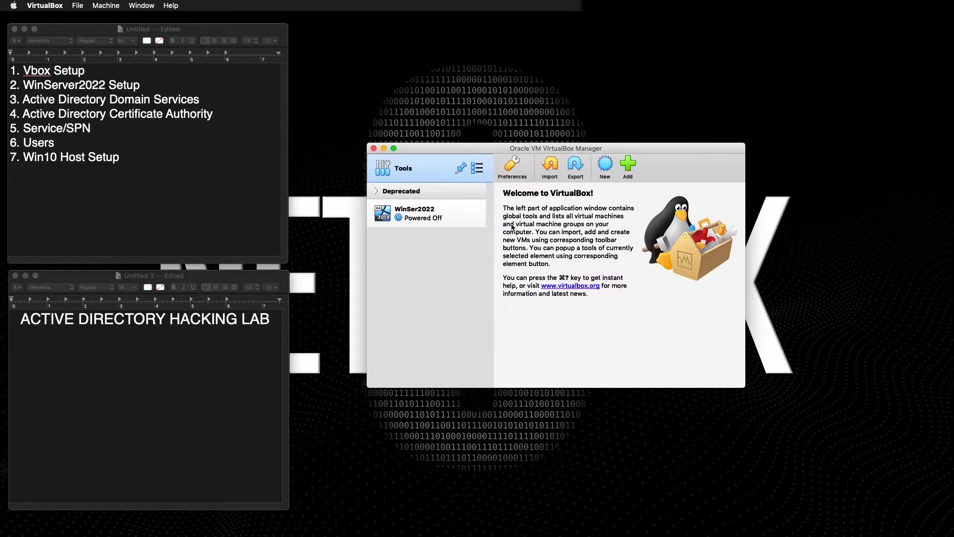
# Switch WinSer2022's Adapter 1 from Network0 to ADLAB, save, and start the VM.
pyautogui.click(435, 212)
pyautogui.click(531, 166)
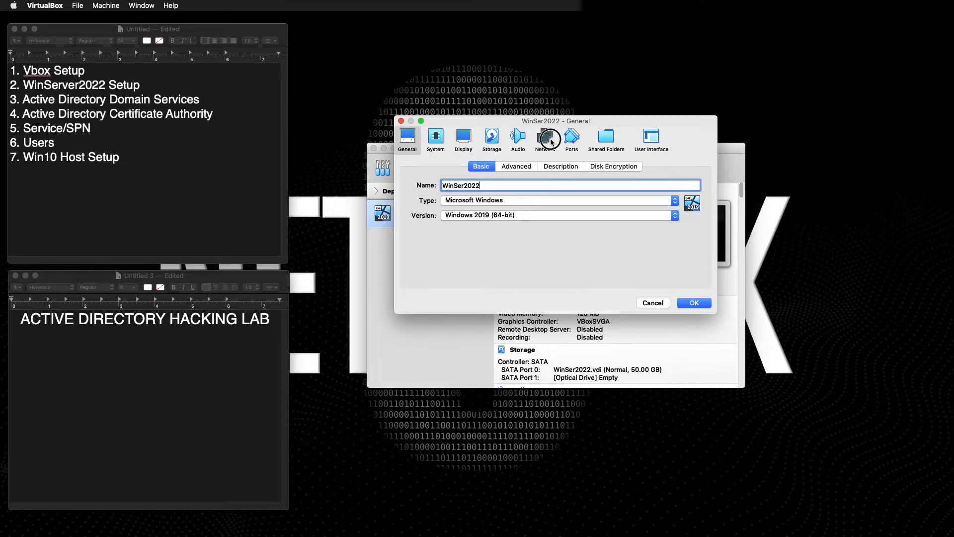
pyautogui.click(546, 139)
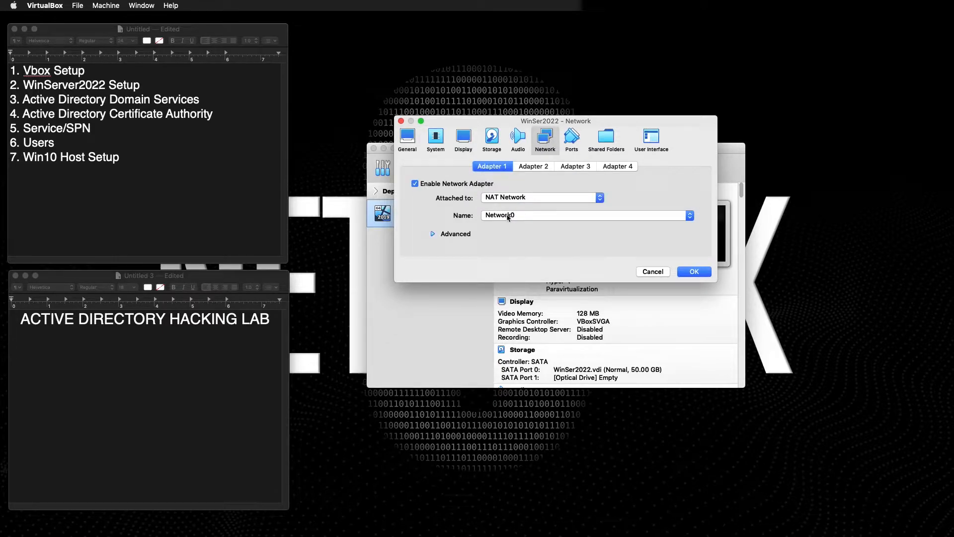
pyautogui.click(508, 217)
pyautogui.click(505, 226)
pyautogui.click(693, 271)
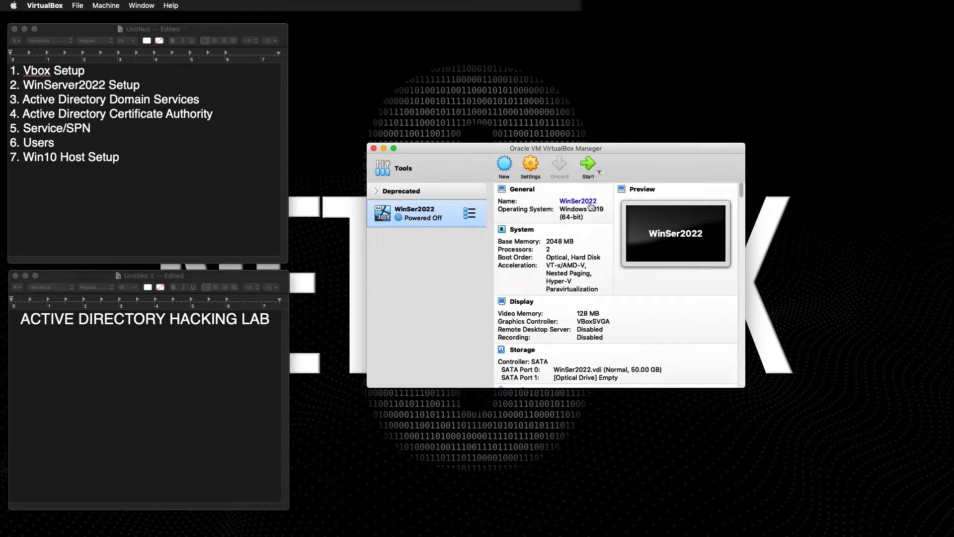
pyautogui.click(589, 166)
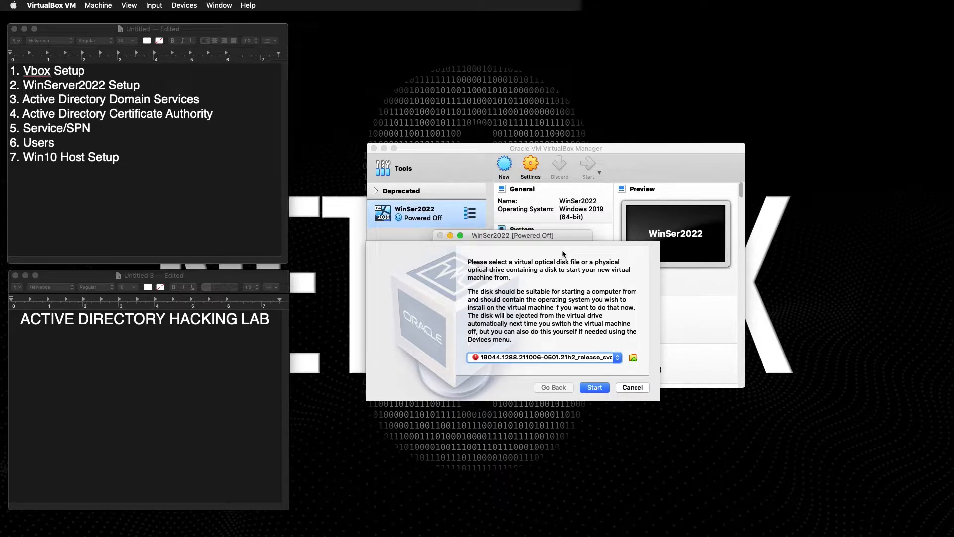
# Add Windows_Server2022.iso from Downloads as the start-up disk and boot the VM from it.
pyautogui.moveTo(522, 238); pyautogui.dragTo(598, 268)
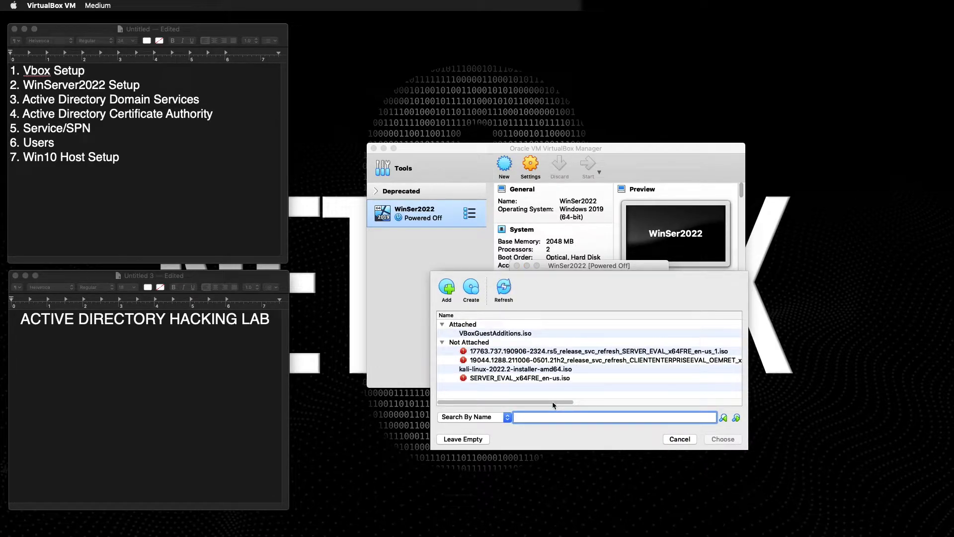
pyautogui.moveTo(552, 401); pyautogui.dragTo(516, 400)
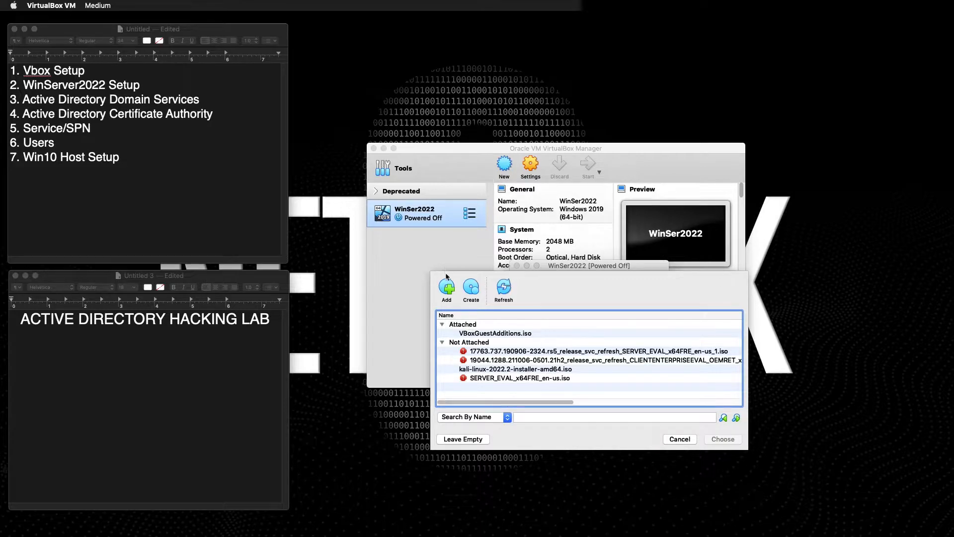
pyautogui.click(447, 288)
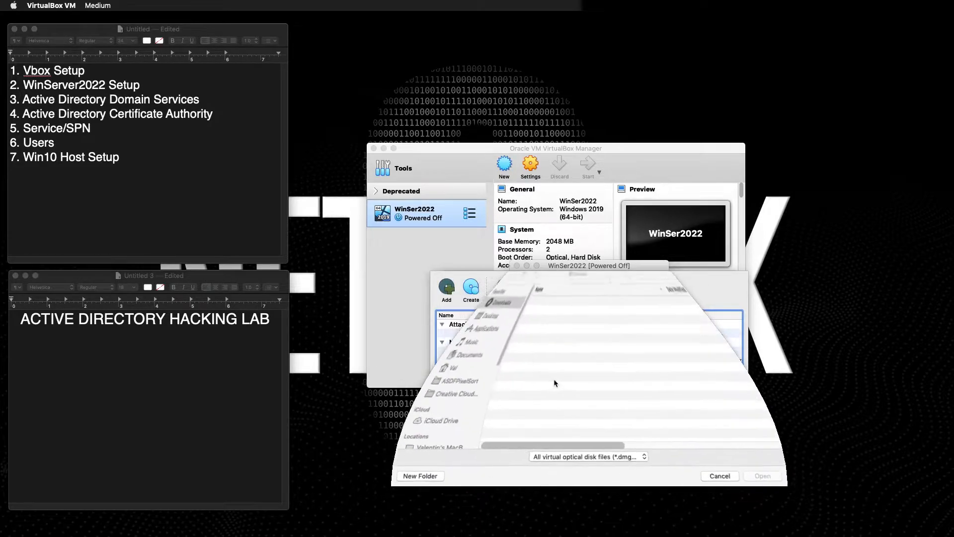
pyautogui.click(530, 348)
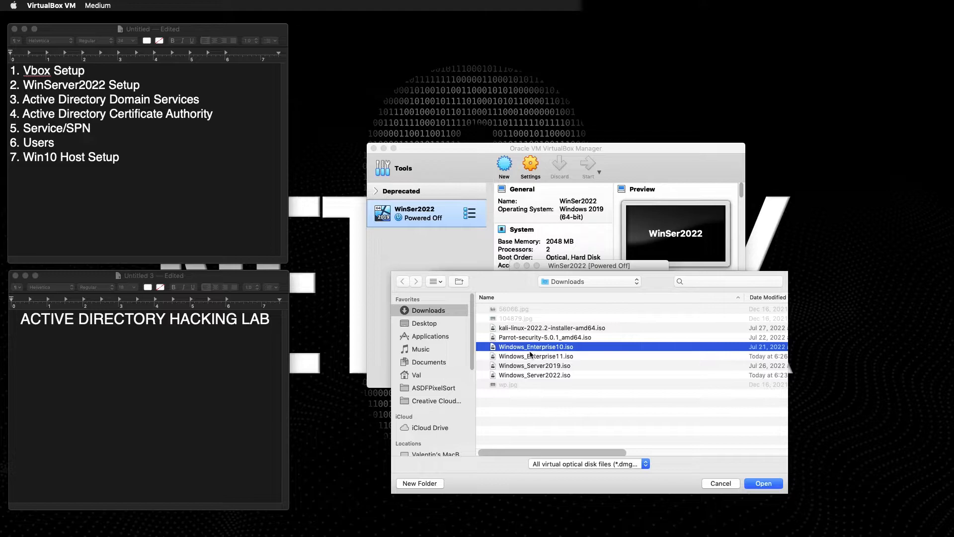
pyautogui.click(541, 374)
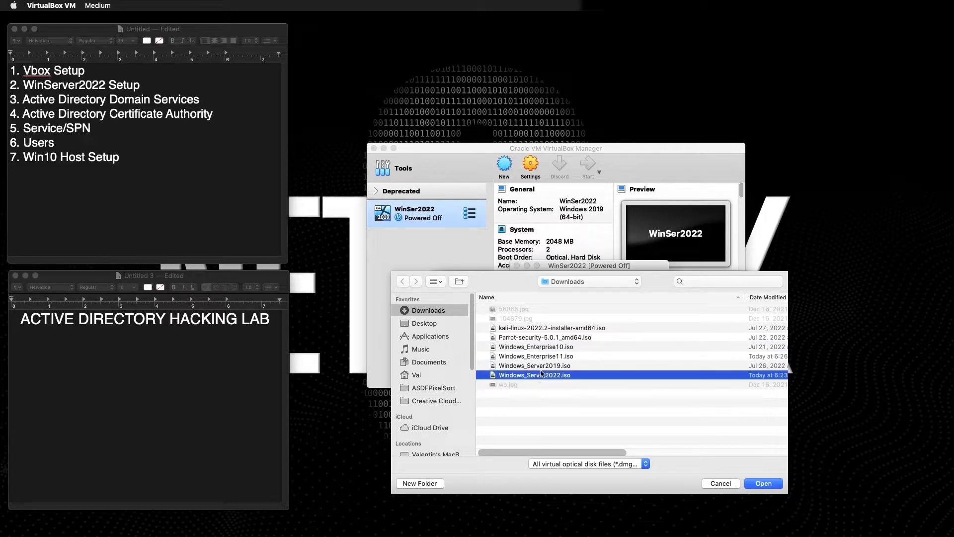
pyautogui.click(767, 486)
pyautogui.click(504, 389)
pyautogui.click(739, 439)
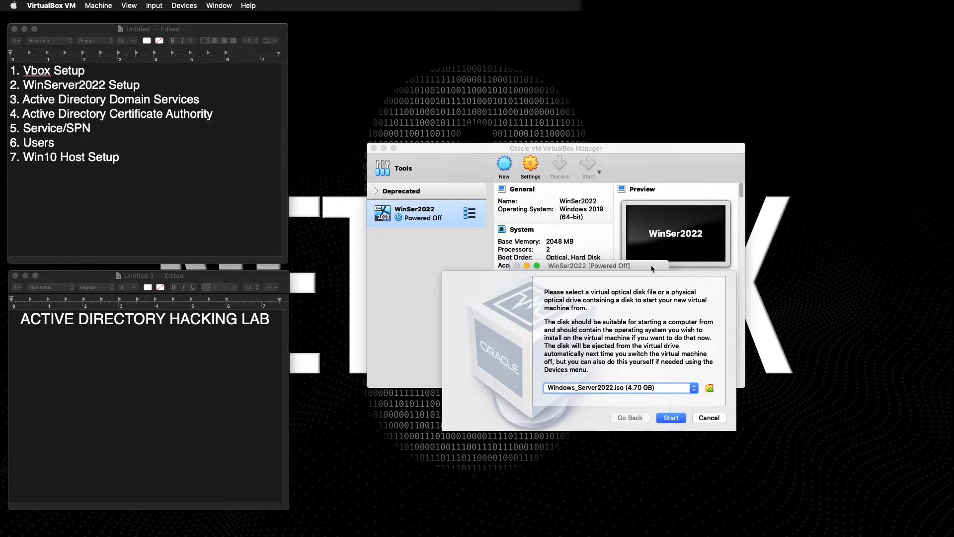
pyautogui.moveTo(650, 264); pyautogui.dragTo(618, 244)
pyautogui.click(637, 396)
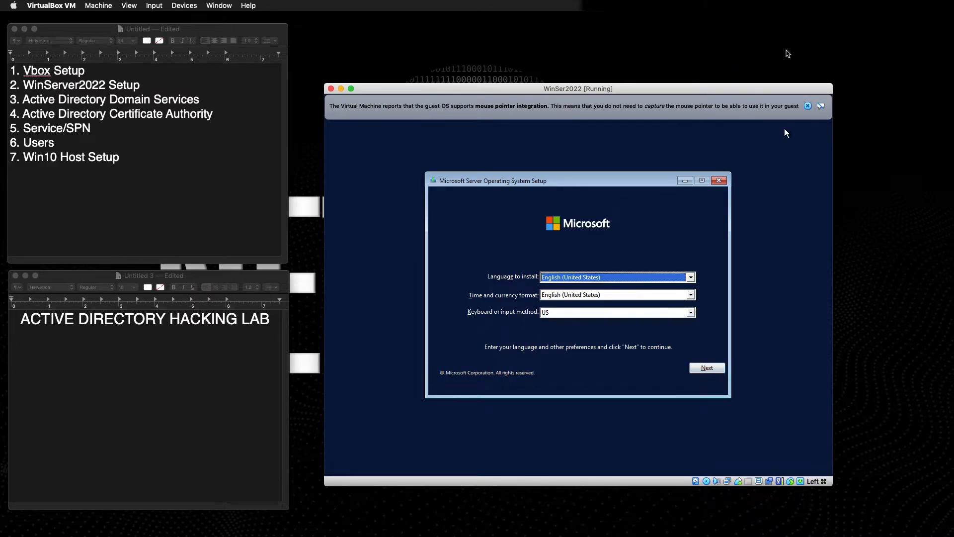
# Keep the default language, start the install, and pick Standard Evaluation (Desktop Experience).
pyautogui.click(807, 106)
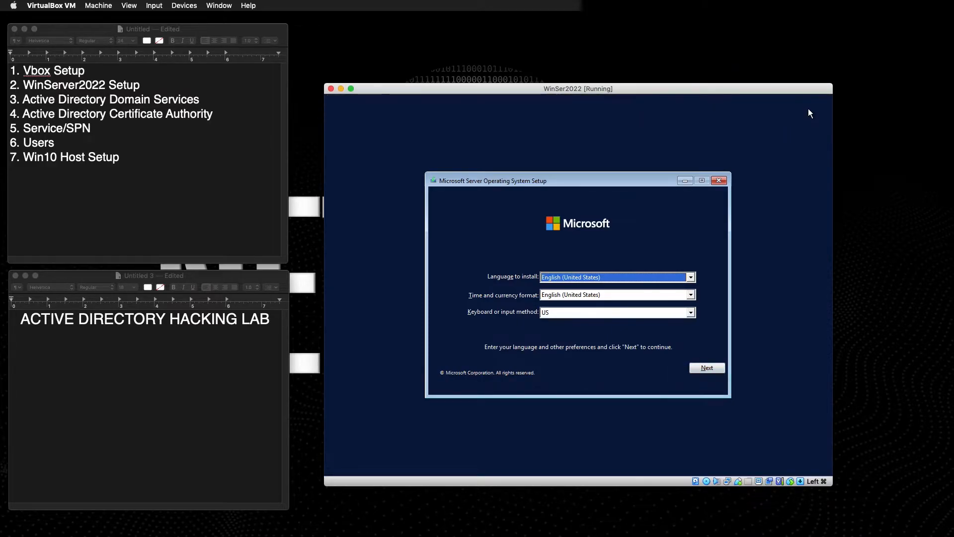
pyautogui.click(703, 366)
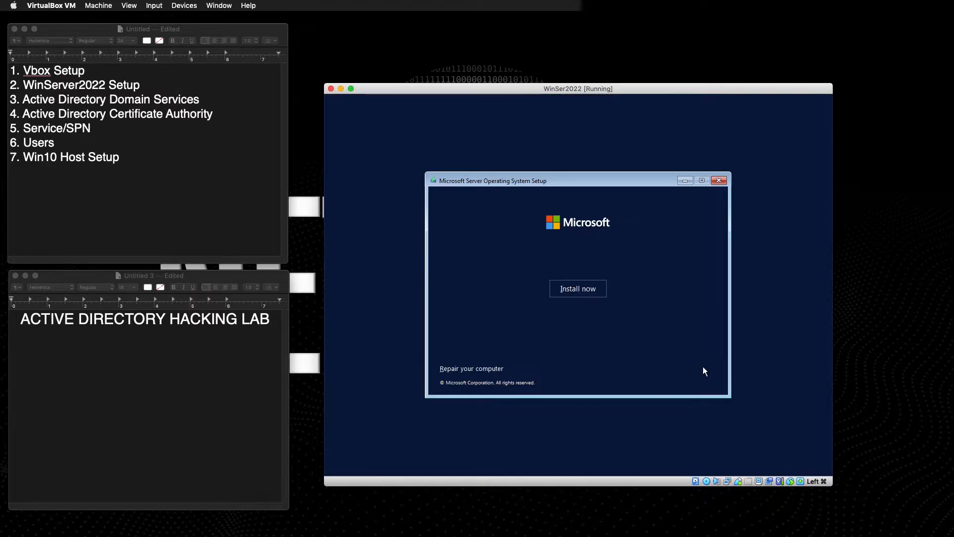
pyautogui.click(576, 287)
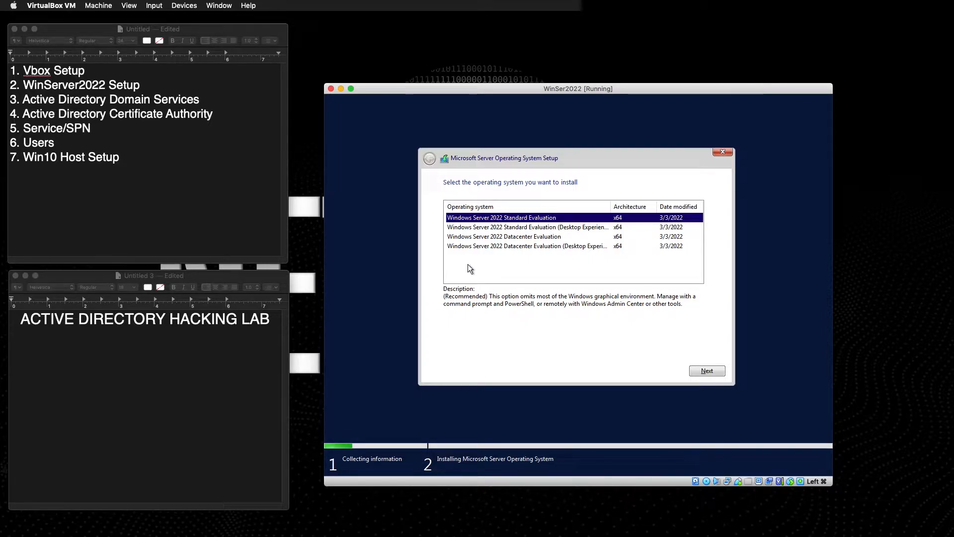
pyautogui.click(473, 227)
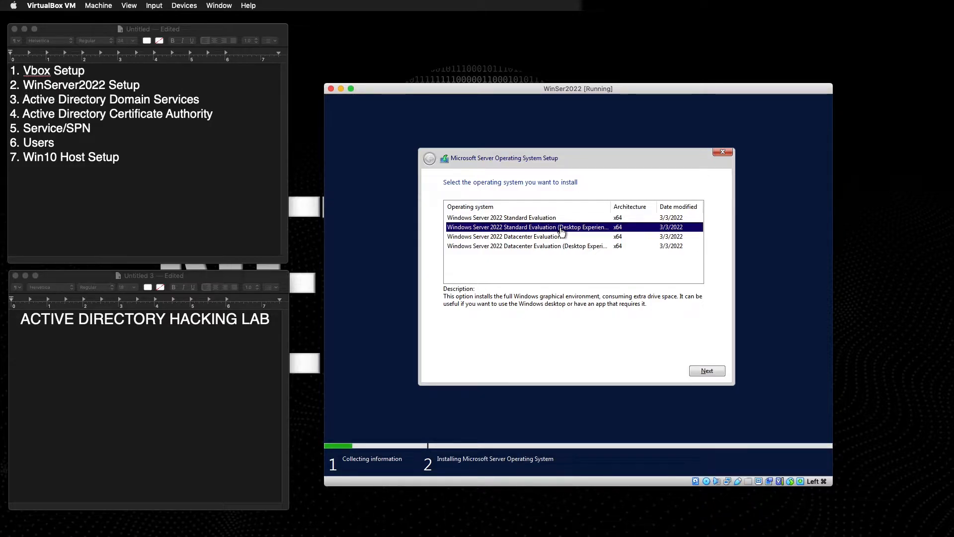
pyautogui.click(702, 373)
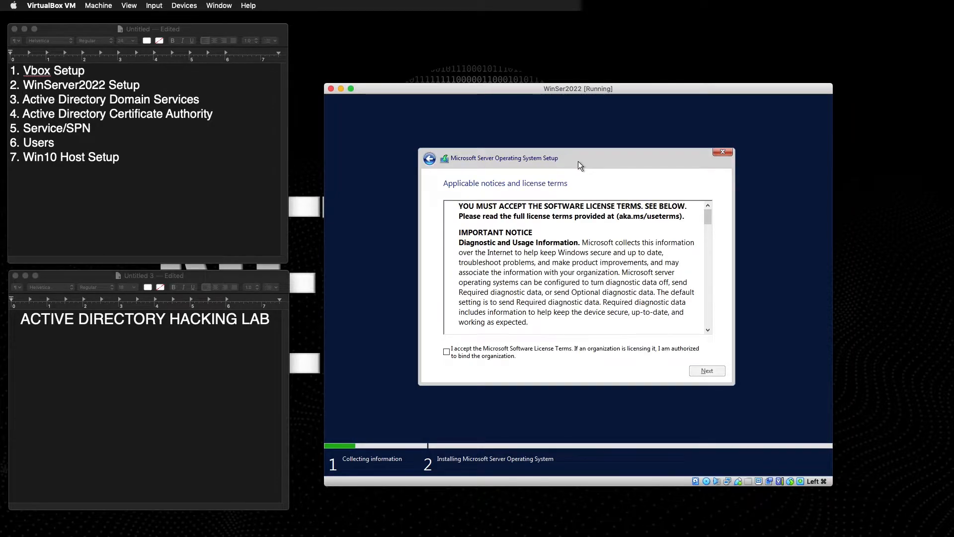
# Accept the Windows Server license terms and choose a custom clean installation.
pyautogui.click(446, 352)
pyautogui.click(696, 369)
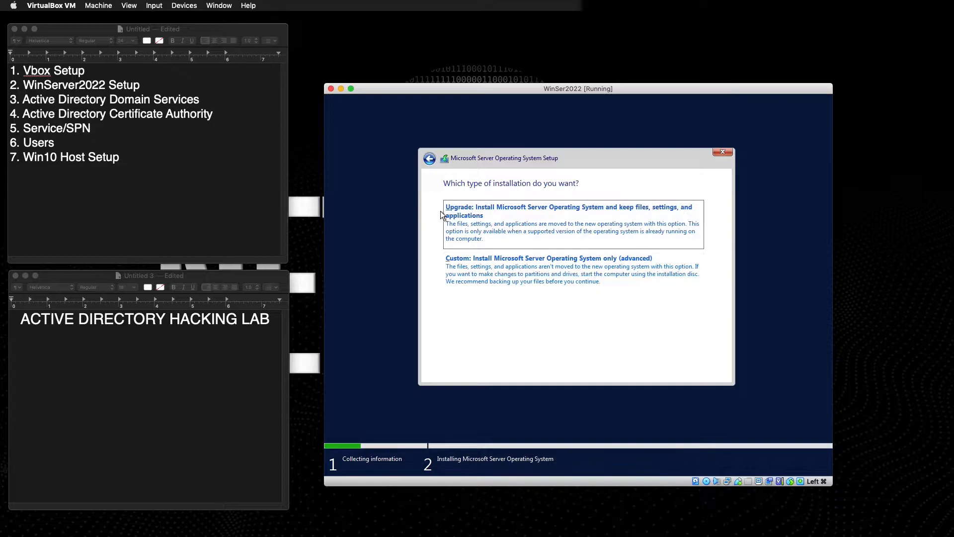
pyautogui.click(518, 271)
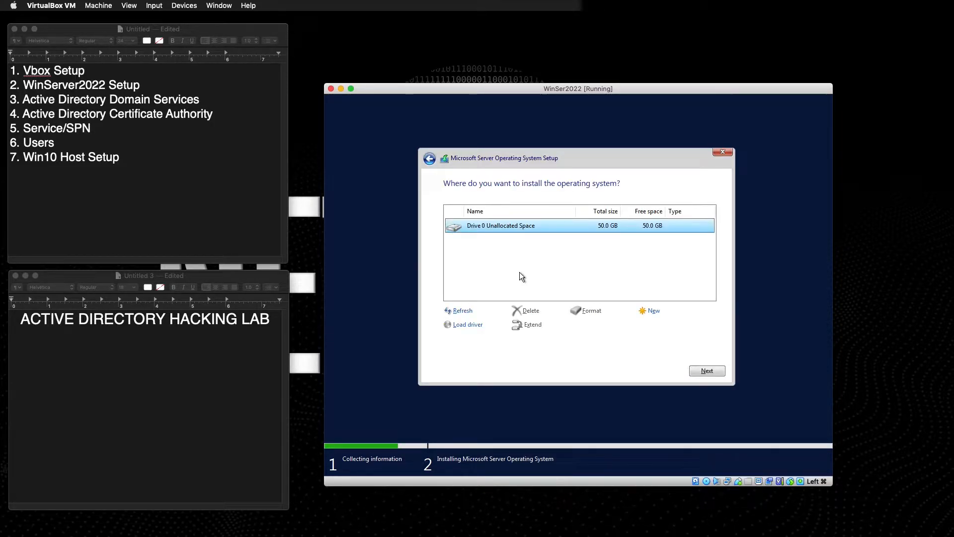
# Create a new 51200 MB partition on Drive 0 and install onto Drive 0 Partition 2.
pyautogui.click(653, 312)
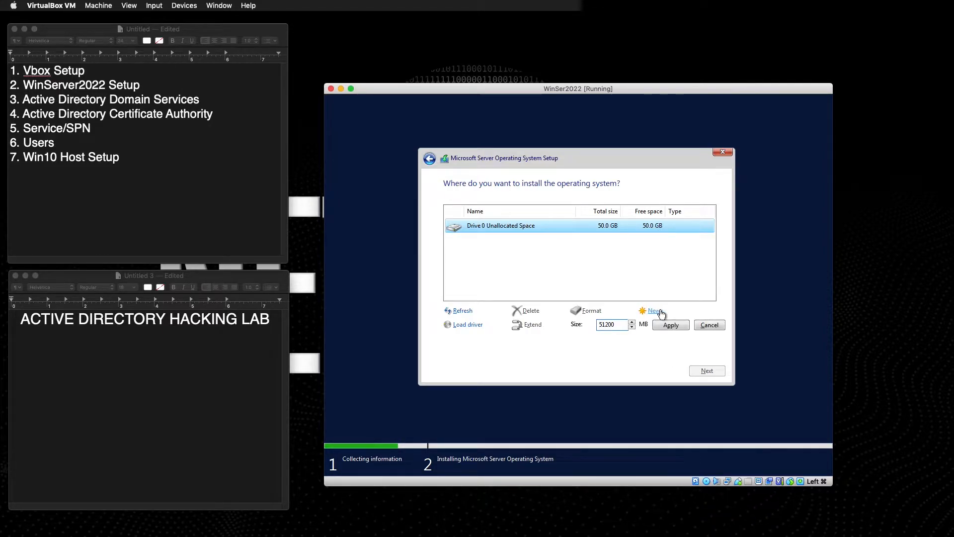
pyautogui.click(668, 325)
pyautogui.click(648, 324)
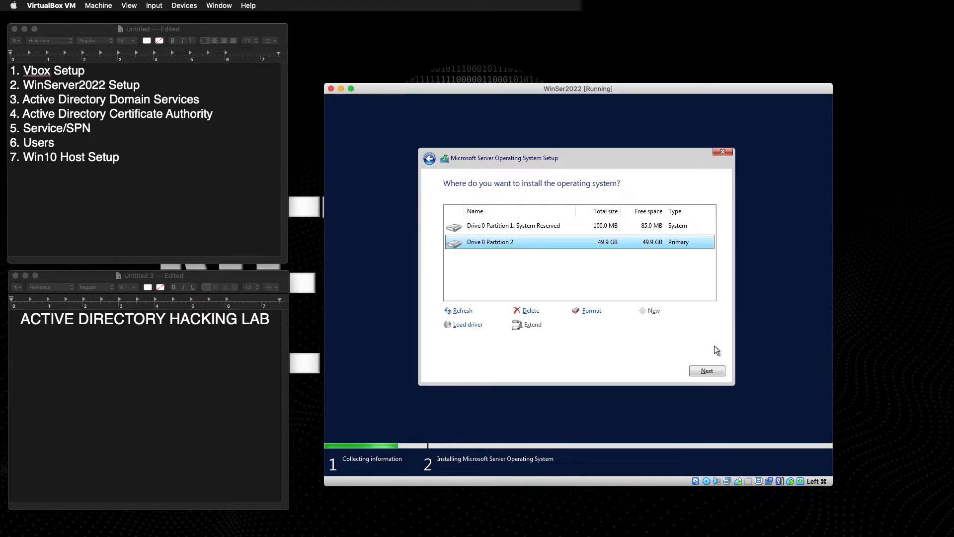
pyautogui.click(703, 372)
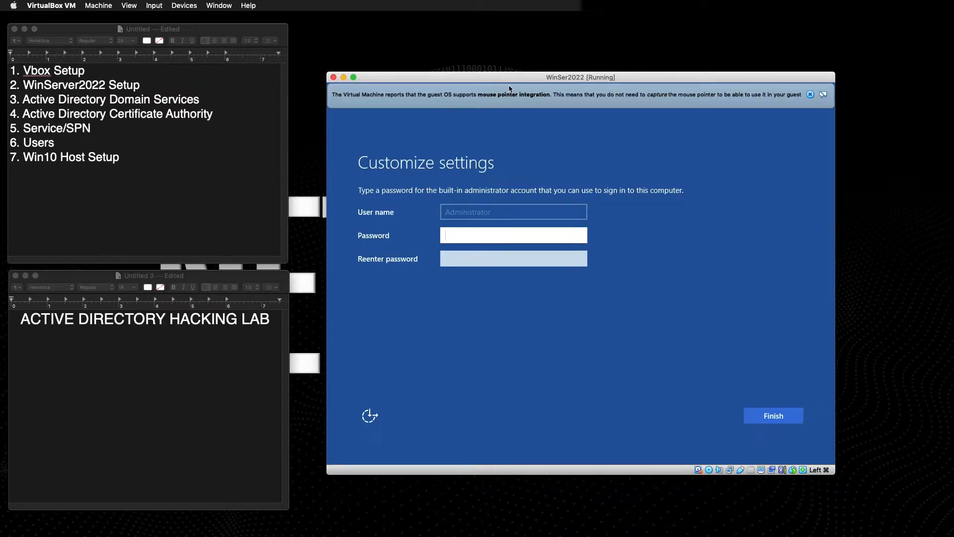
# Enter and confirm the built-in Administrator password, dismiss the mouse-integration banner, and finish setup.
pyautogui.click(458, 234)
pyautogui.write('P@$$w0rd!')
pyautogui.press('Tab')
pyautogui.write('P@$$w')
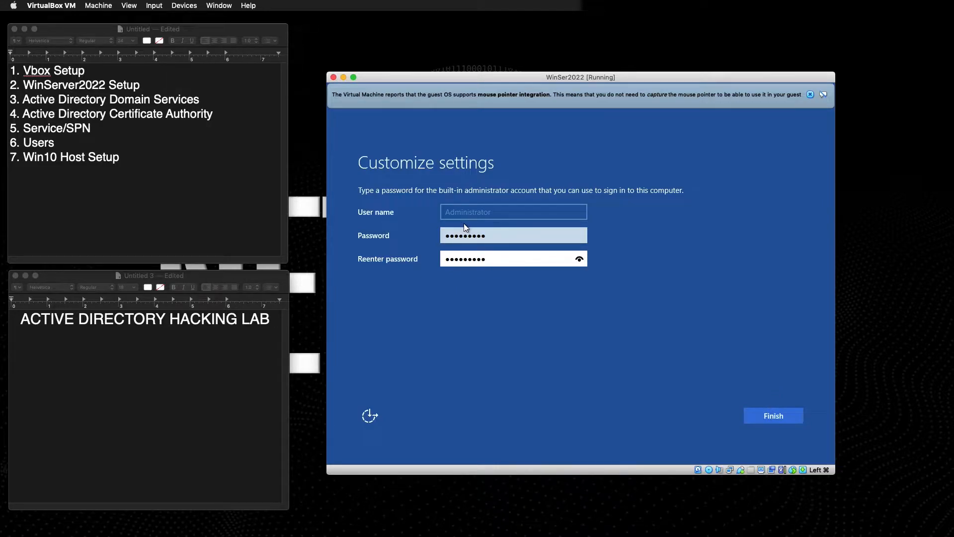
pyautogui.click(811, 95)
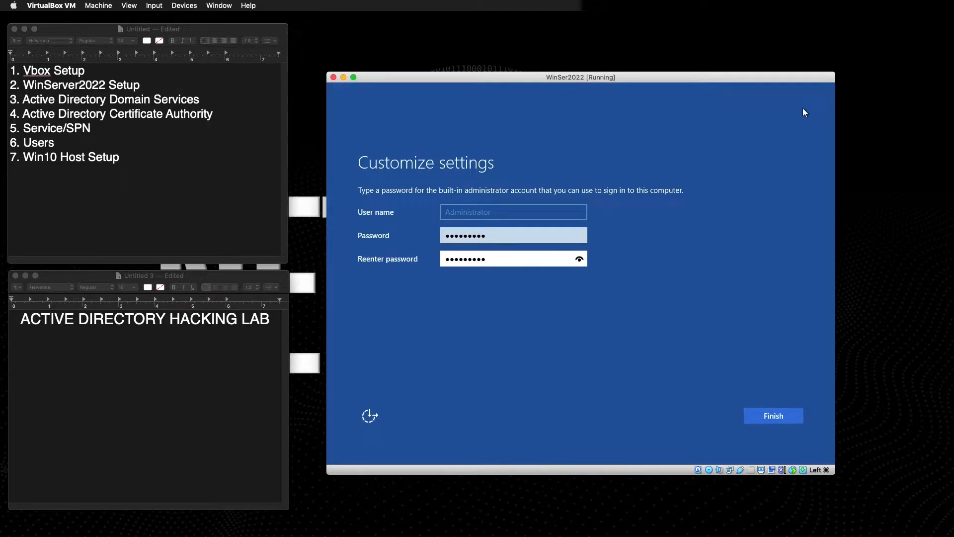
pyautogui.click(761, 420)
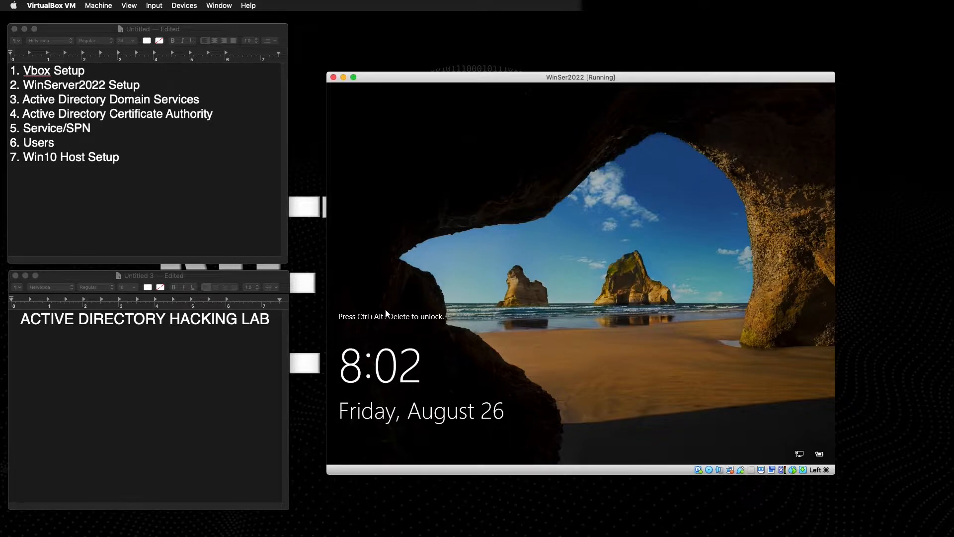
# Browse the VM's Devices and Machine menus, then close the keyboard options again.
pyautogui.click(154, 5)
pyautogui.moveTo(185, 6)
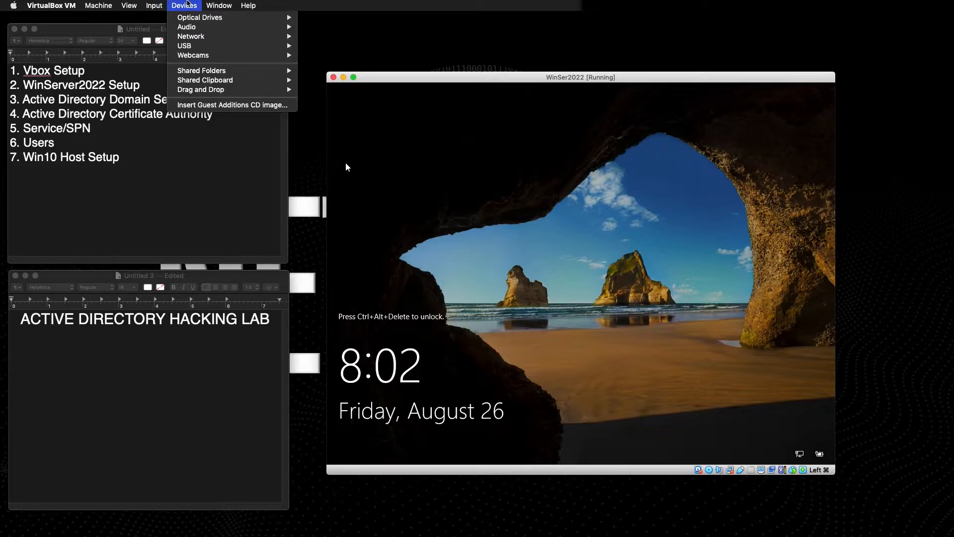
pyautogui.moveTo(214, 5)
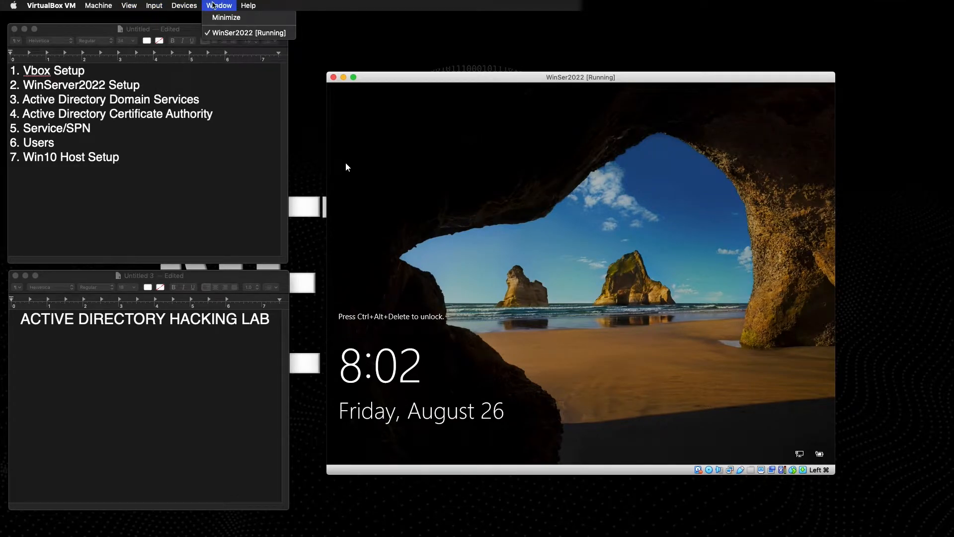
pyautogui.moveTo(83, 4)
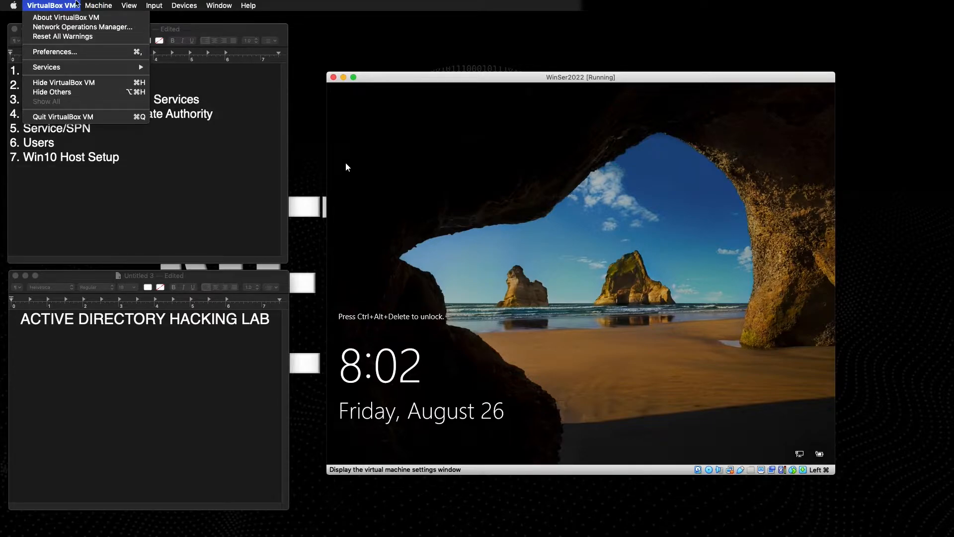
pyautogui.click(141, 42)
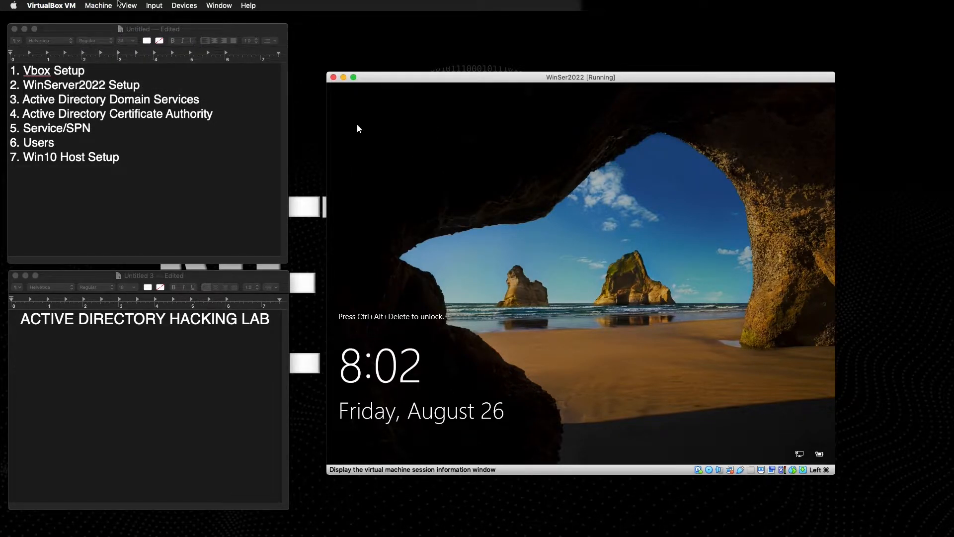
pyautogui.click(111, 4)
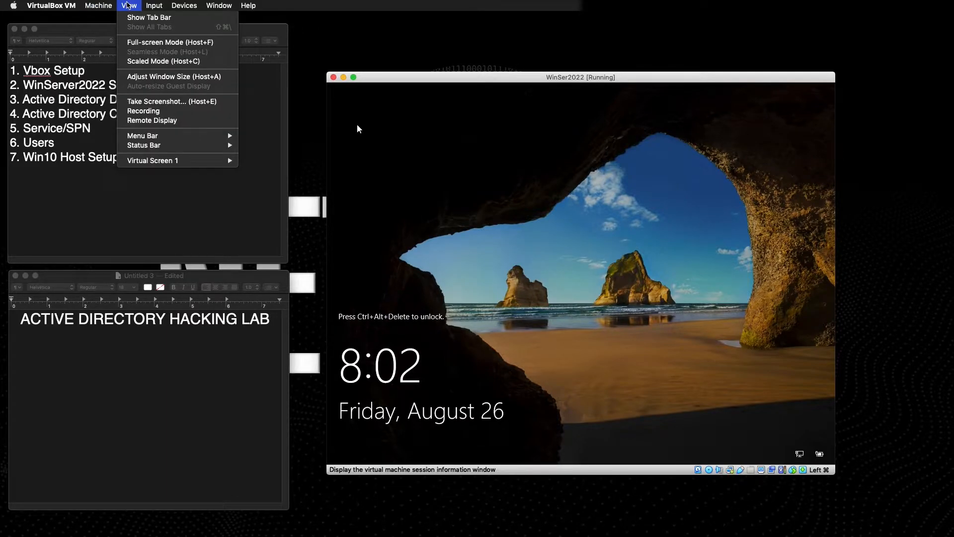
pyautogui.moveTo(148, 4)
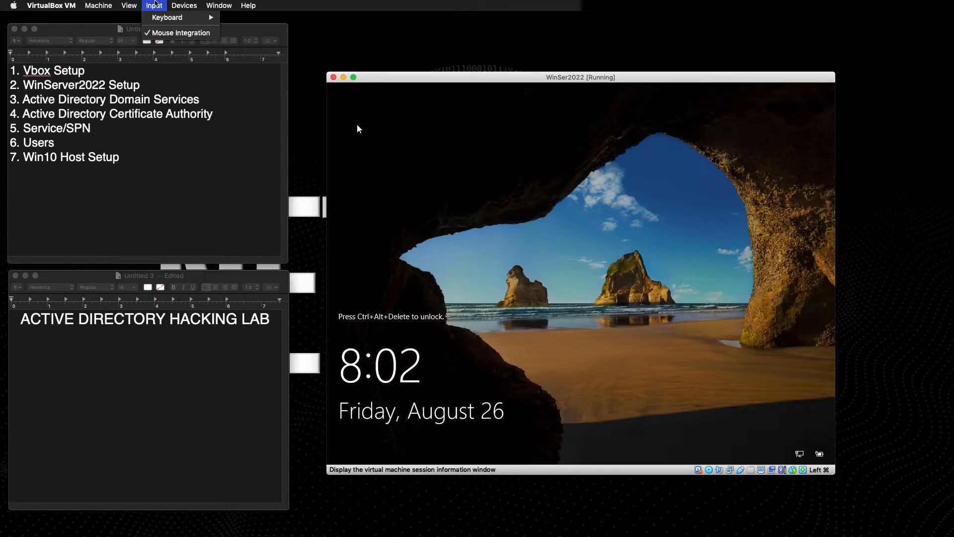
pyautogui.moveTo(163, 20)
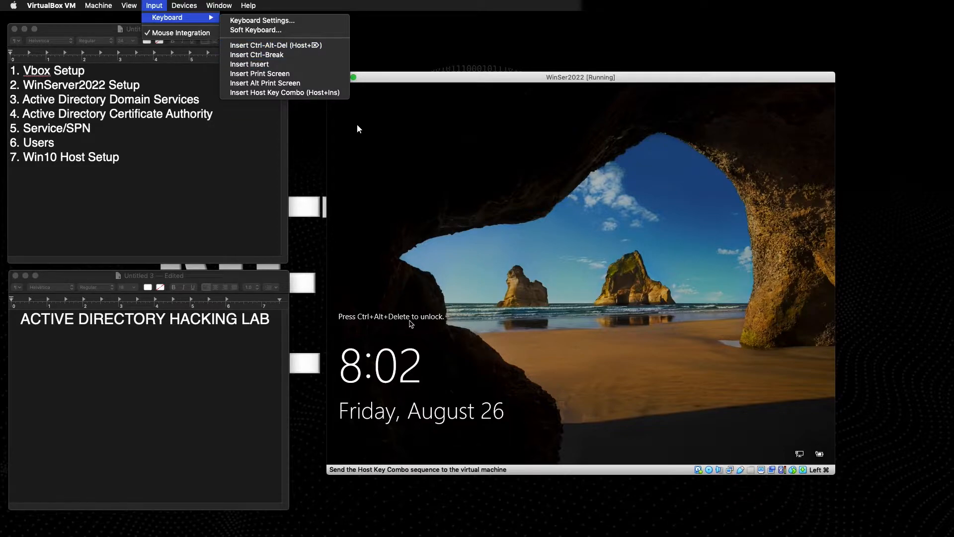
pyautogui.click(357, 128)
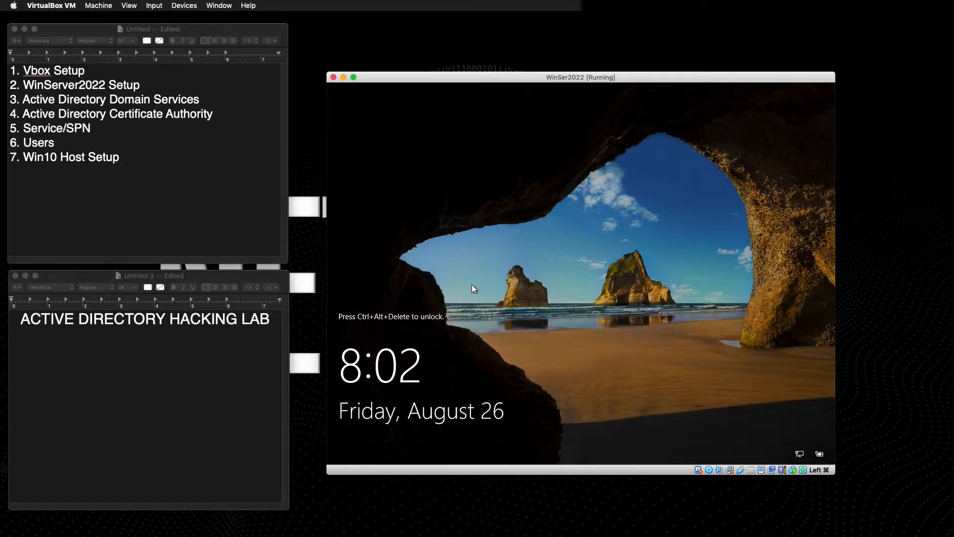
# Send Ctrl+Alt+Del to the guest and sign in with the Administrator password.
pyautogui.press('super+Delete')
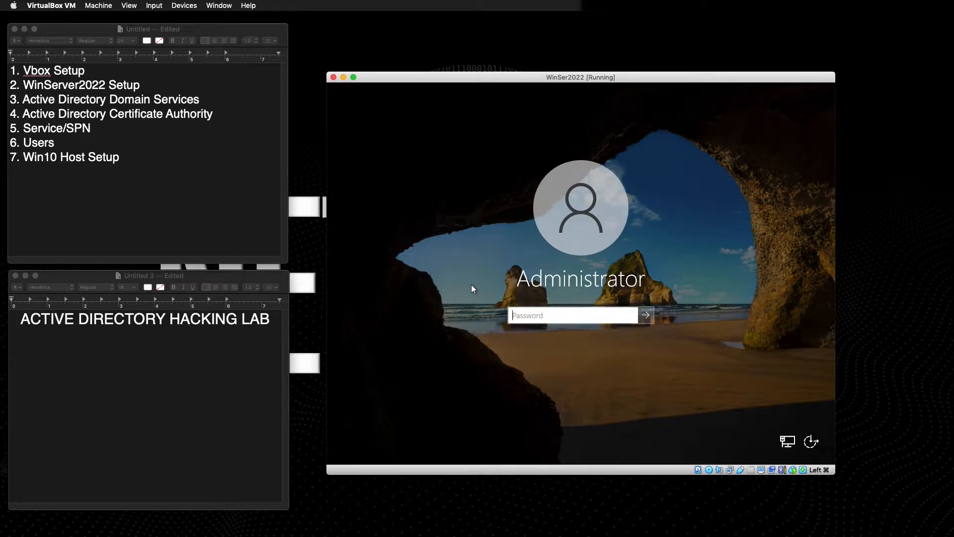
pyautogui.write('*********')
pyautogui.press('Return')
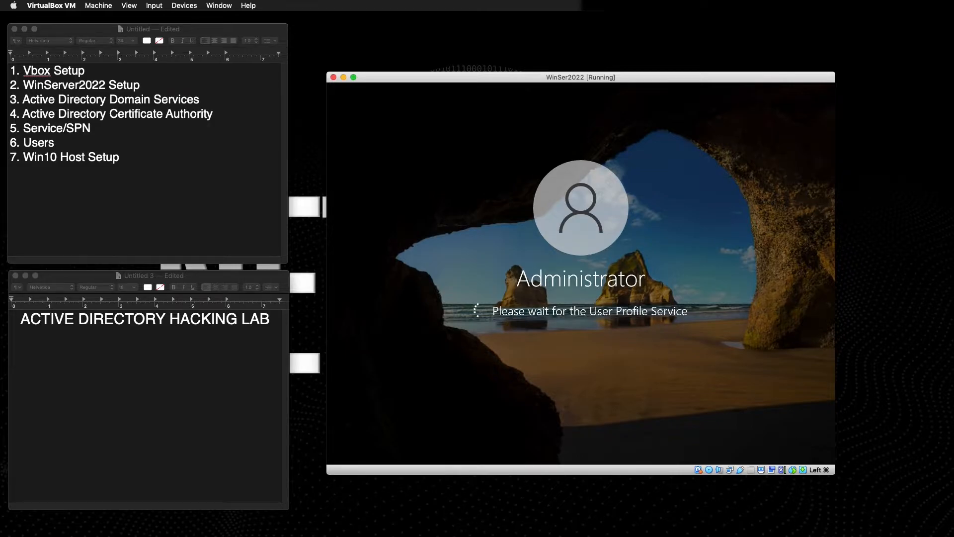
# Select the '1. Vbox Setup' line in the lab notes, then allow the server to be network-discoverable.
pyautogui.click(85, 72)
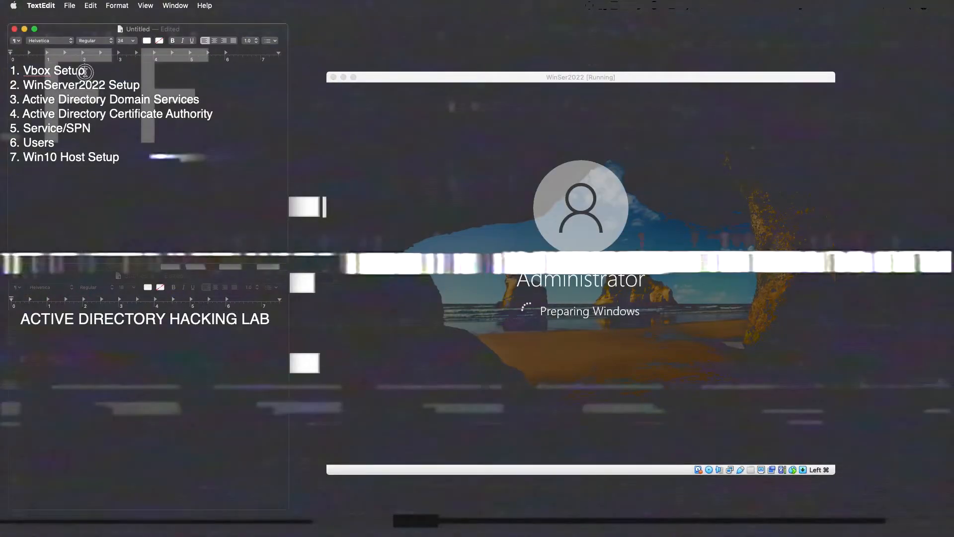
pyautogui.moveTo(85, 72); pyautogui.dragTo(89, 42)
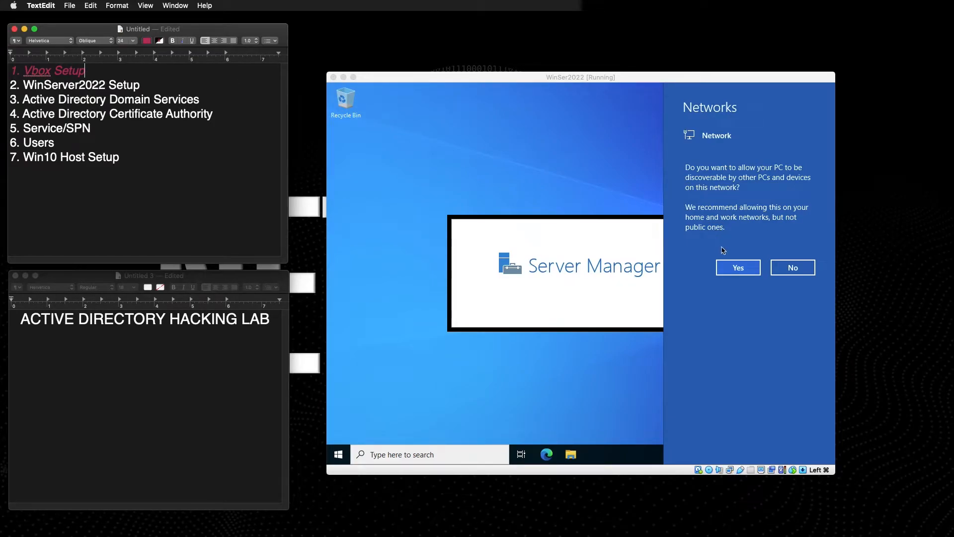
pyautogui.click(738, 268)
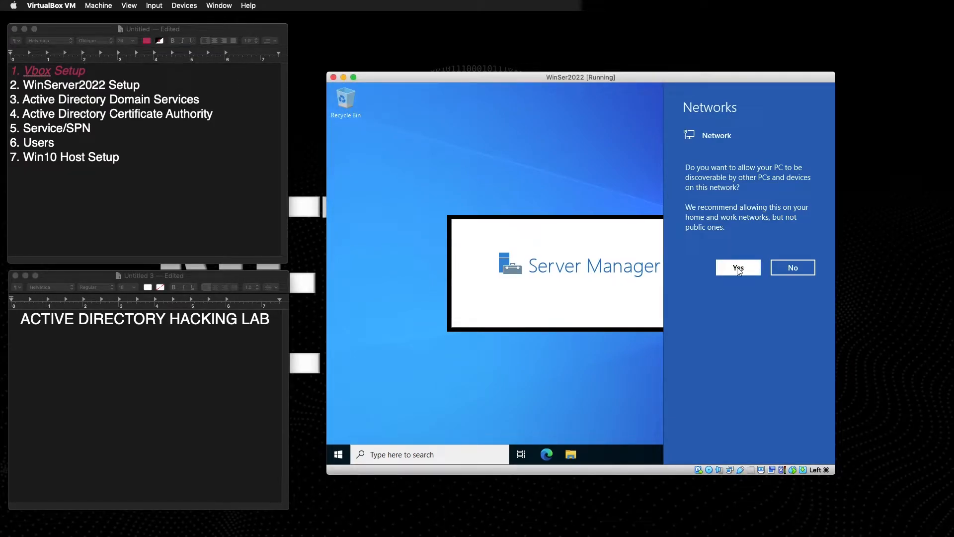
pyautogui.click(738, 268)
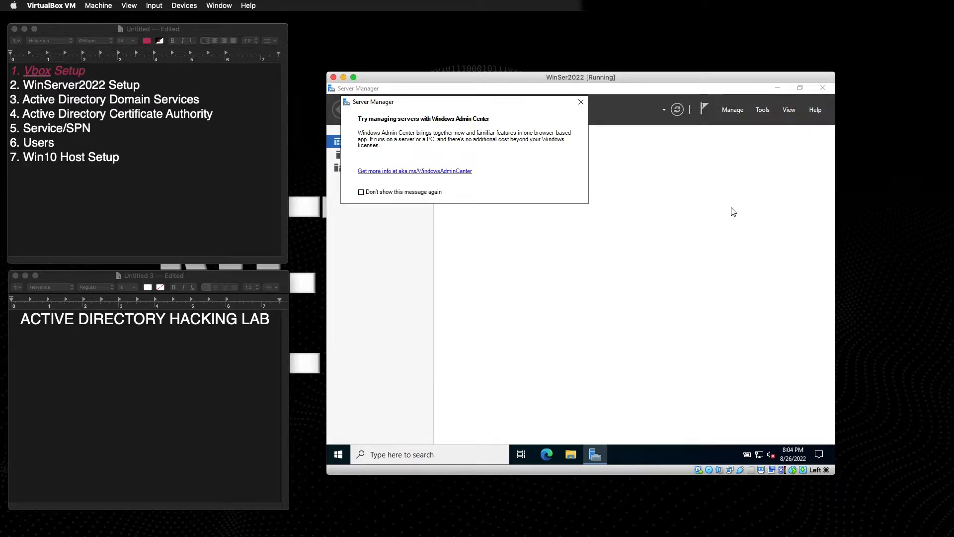
# Close the Windows Admin Center notice, minimize Server Manager, and enlarge the VM window.
pyautogui.click(581, 103)
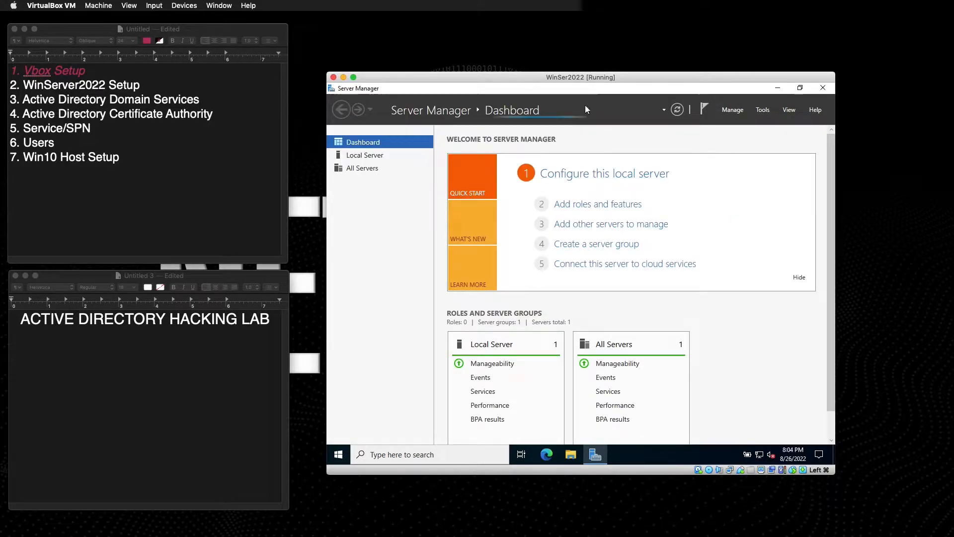
pyautogui.click(778, 88)
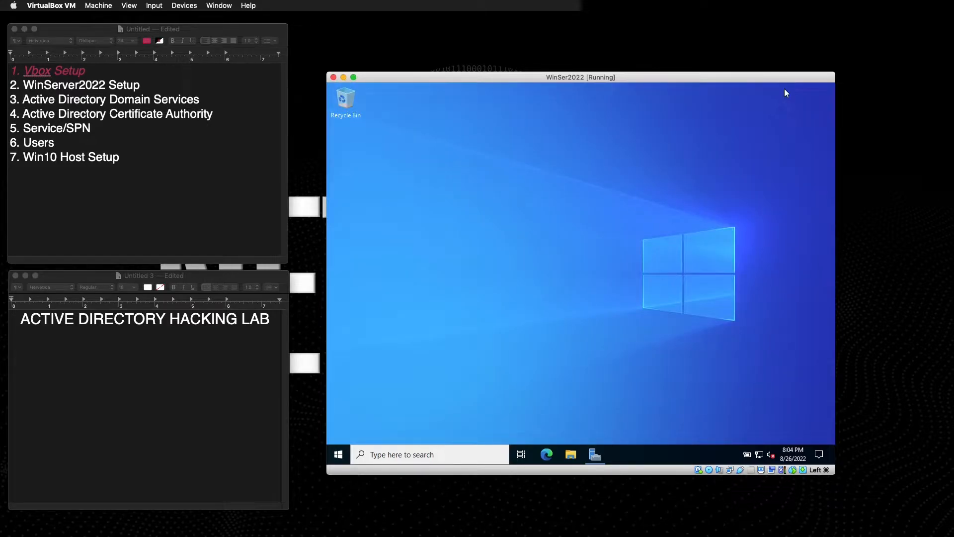
pyautogui.moveTo(834, 474)
pyautogui.mouseDown()
pyautogui.moveTo(923, 530)
pyautogui.moveTo(724, 407)
pyautogui.moveTo(890, 510)
pyautogui.moveTo(832, 478)
pyautogui.moveTo(839, 481)
pyautogui.mouseUp()
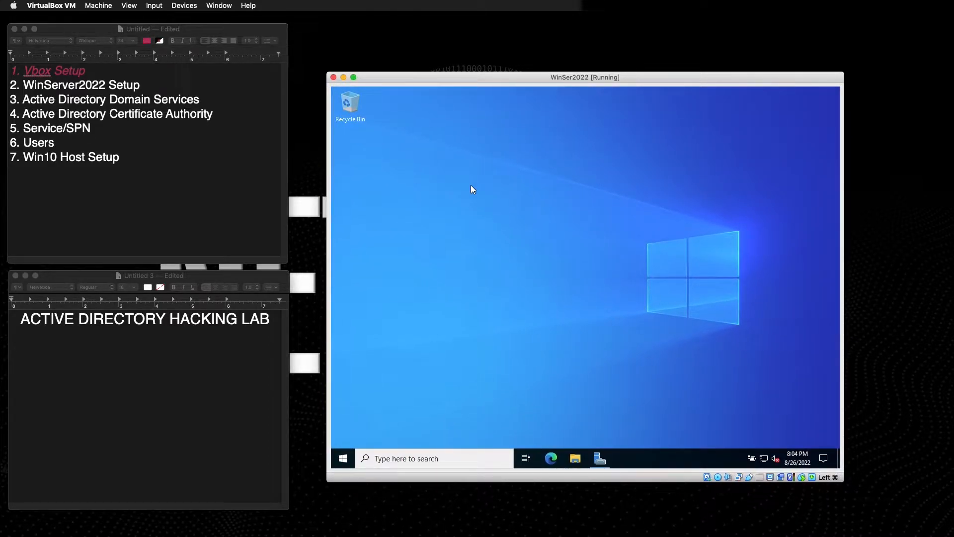
pyautogui.click(177, 6)
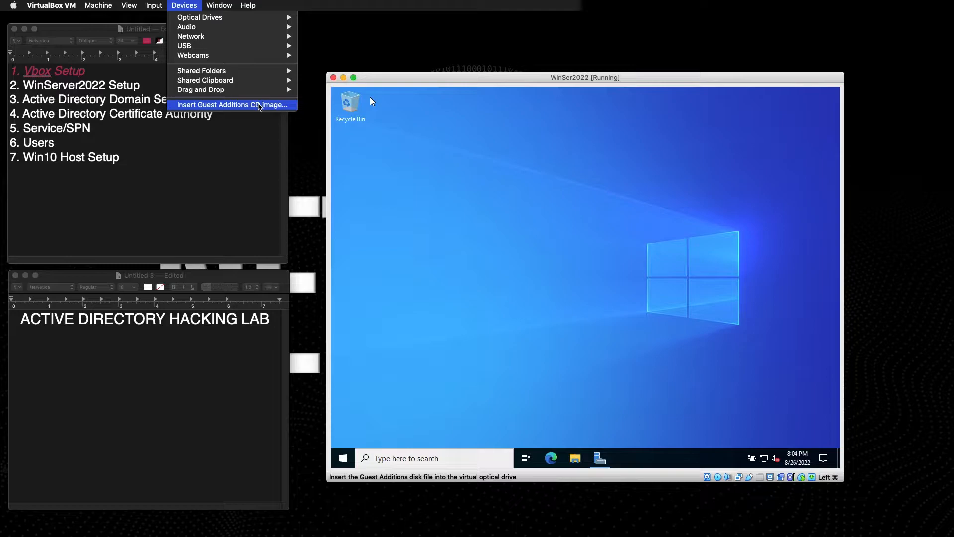
# Insert the Guest Additions CD, then search 'pc name' and open the View your PC name page.
pyautogui.click(259, 105)
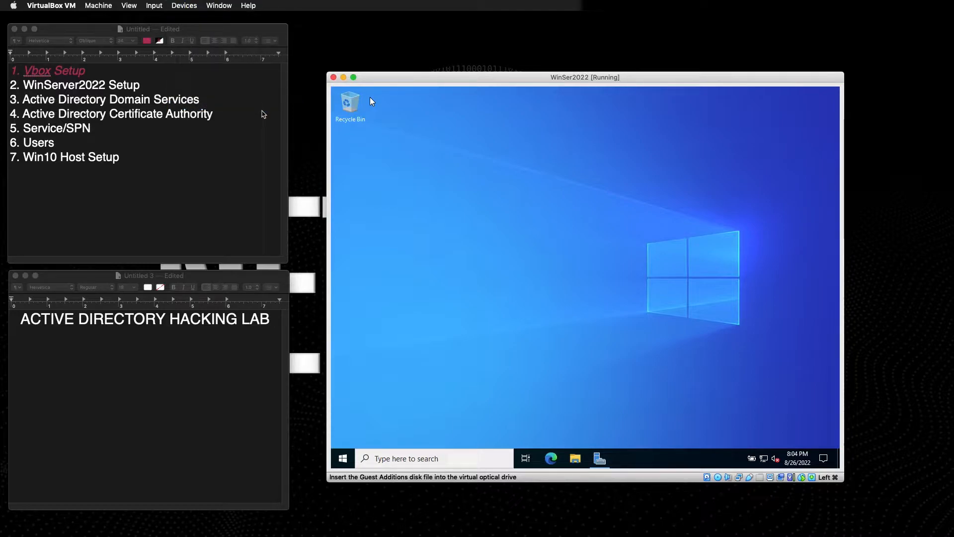
pyautogui.click(393, 459)
pyautogui.write('pc')
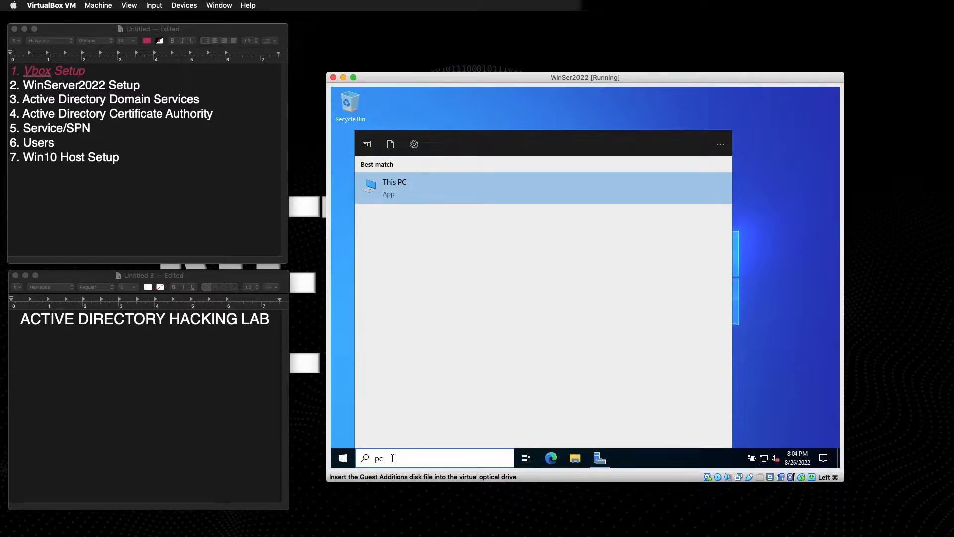
pyautogui.write(' displ')
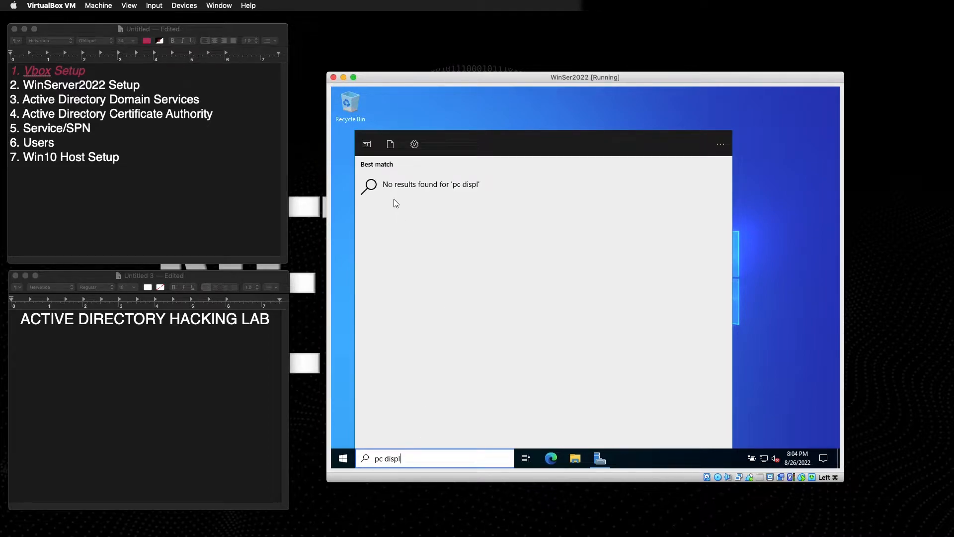
pyautogui.press('BackSpace')
pyautogui.press('BackSpace')
pyautogui.press('BackSpace')
pyautogui.press('BackSpace')
pyautogui.press('BackSpace')
pyautogui.press('BackSpace')
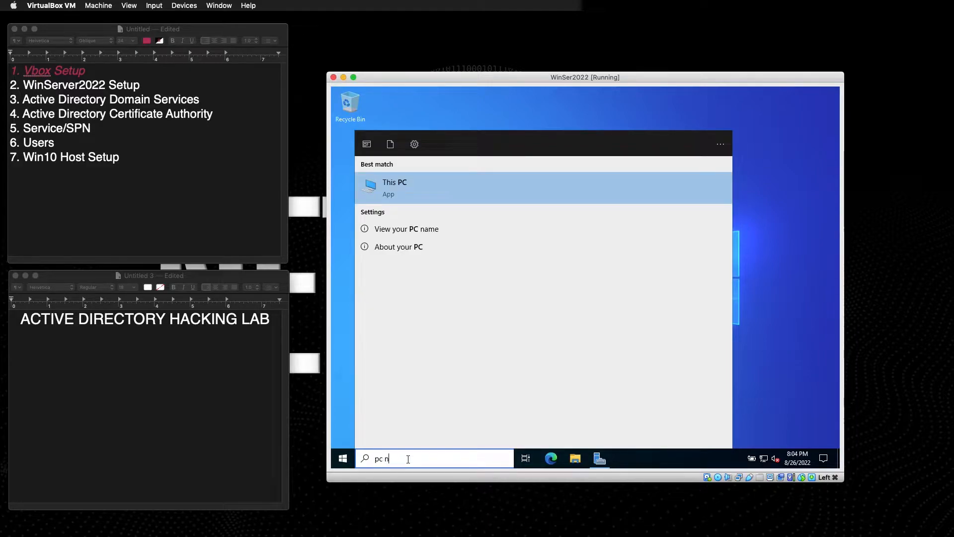
pyautogui.write('name')
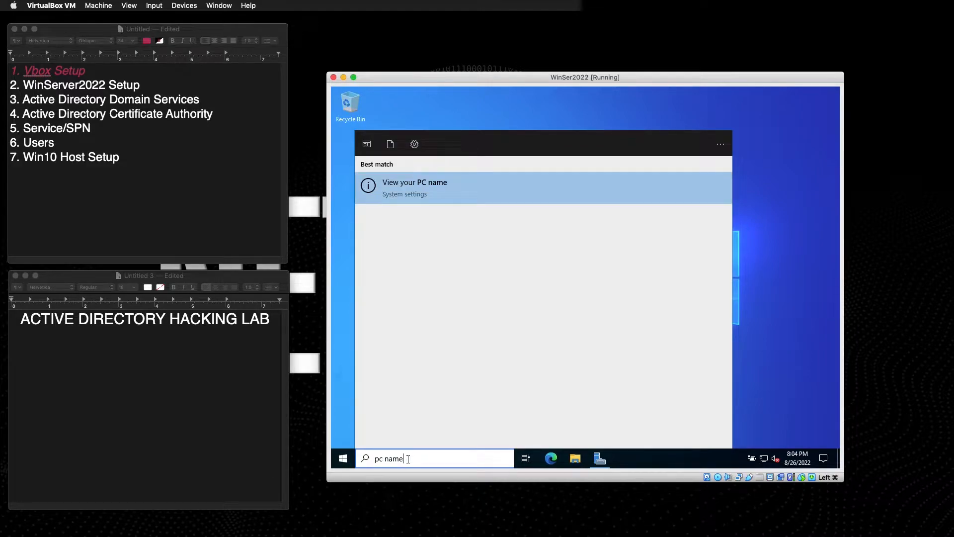
pyautogui.click(464, 191)
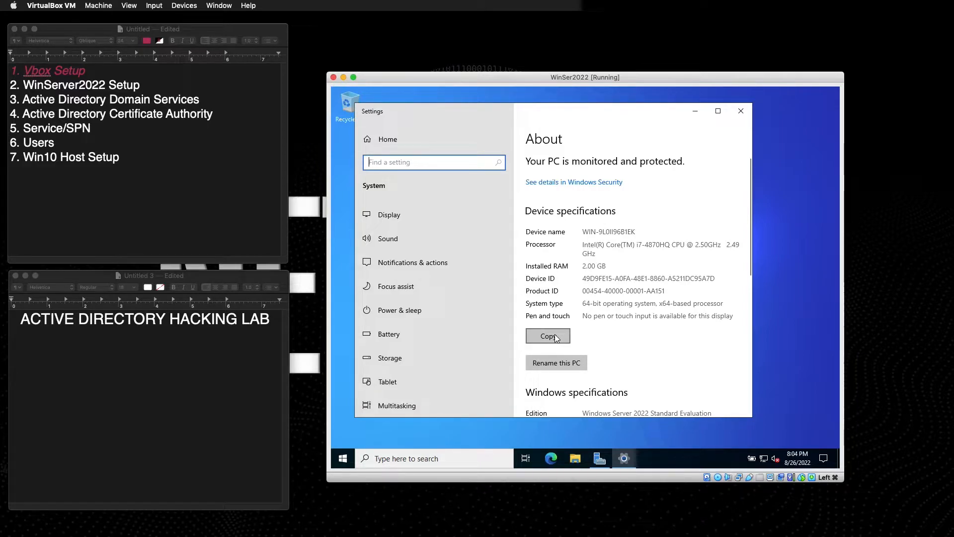
# Open the Rename your PC dialog, then toggle a lab notes line between centred and left alignment.
pyautogui.click(565, 360)
pyautogui.click(37, 352)
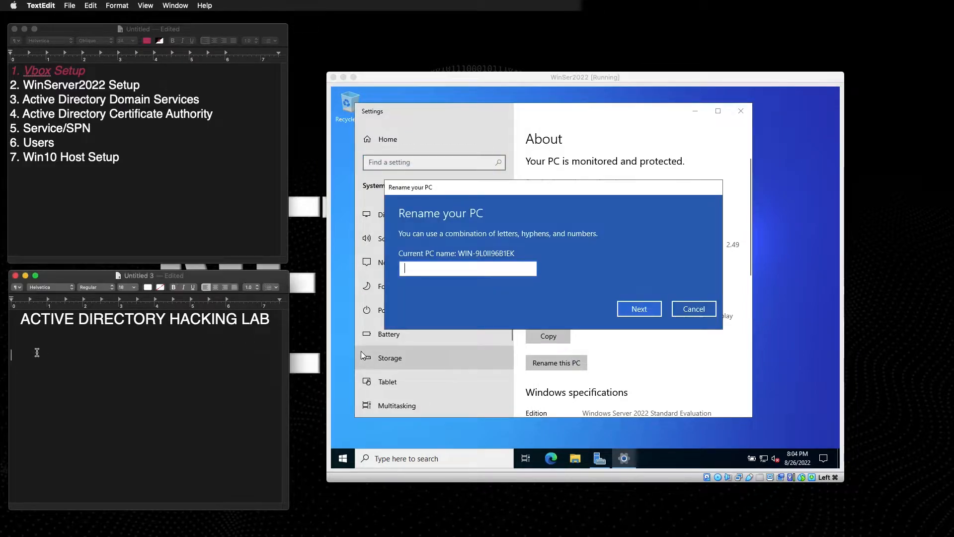
pyautogui.click(17, 342)
pyautogui.press('super+bar')
pyautogui.click(206, 287)
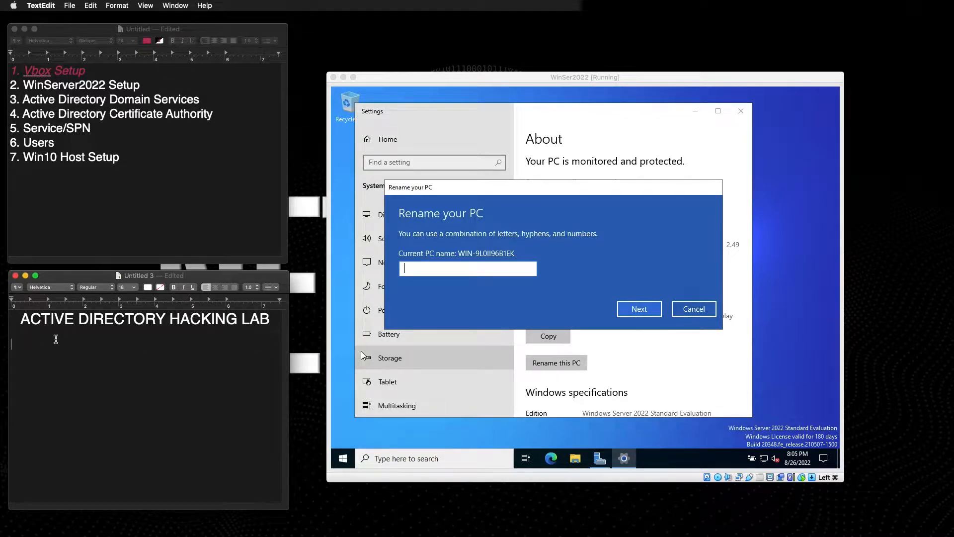
# Start a new line under the title in the lab notes, typing 'Mimikatz' and trimming it back.
pyautogui.click(14, 345)
pyautogui.press('Return')
pyautogui.write('Mimikatz')
pyautogui.press('BackSpace')
pyautogui.press('BackSpace')
pyautogui.press('BackSpace')
pyautogui.press('BackSpace')
pyautogui.press('BackSpace')
pyautogui.press('BackSpace')
pyautogui.press('BackSpace')
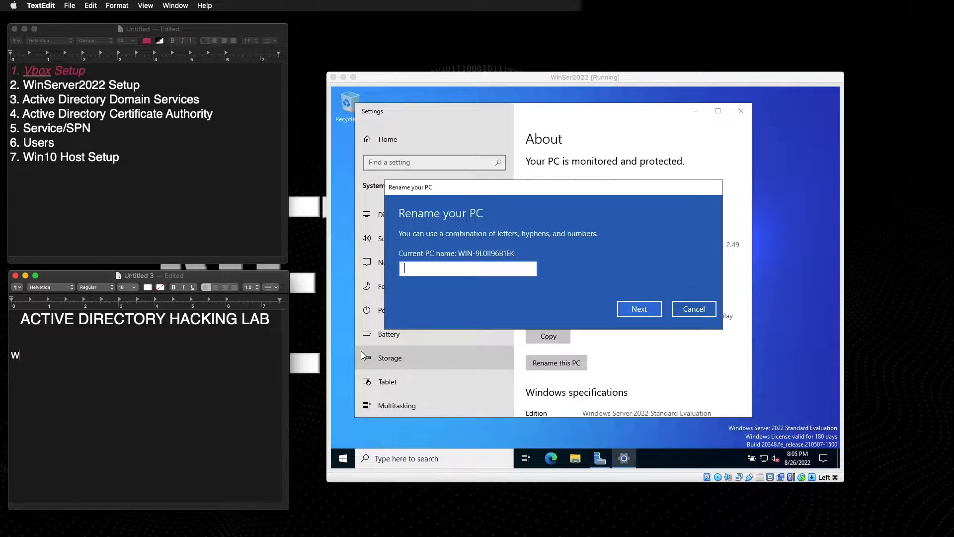
# Erase the 'WinServ22' draft line, set the text size to 14, and bring VirtualBox Manager forward.
pyautogui.write('inServ22')
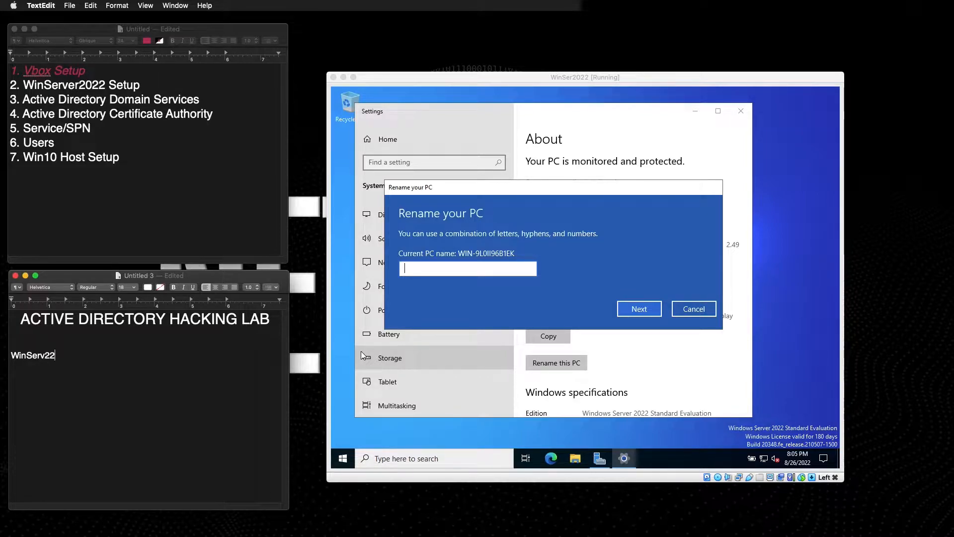
pyautogui.press('BackSpace')
pyautogui.press('BackSpace')
pyautogui.press('BackSpace')
pyautogui.press('BackSpace')
pyautogui.press('BackSpace')
pyautogui.press('BackSpace')
pyautogui.press('BackSpace')
pyautogui.press('BackSpace')
pyautogui.click(133, 288)
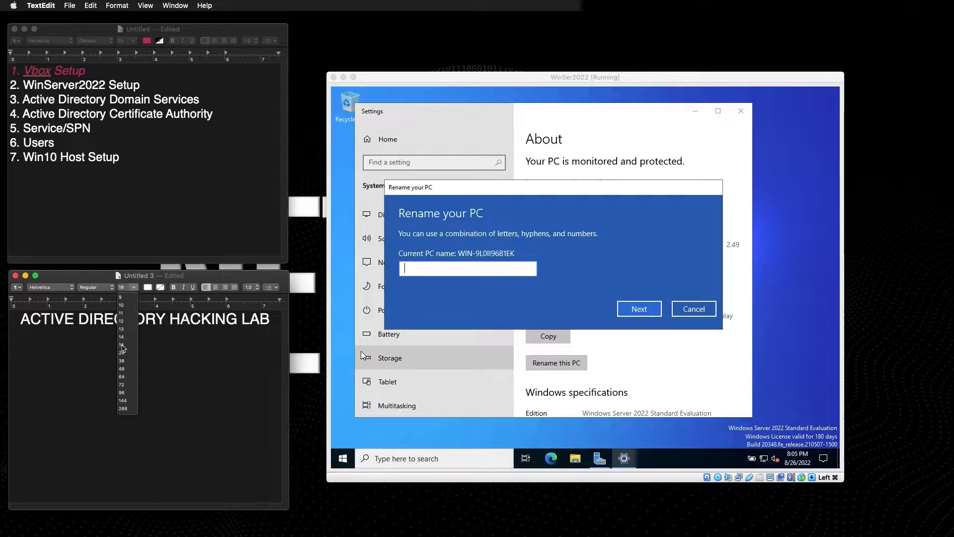
pyautogui.click(122, 336)
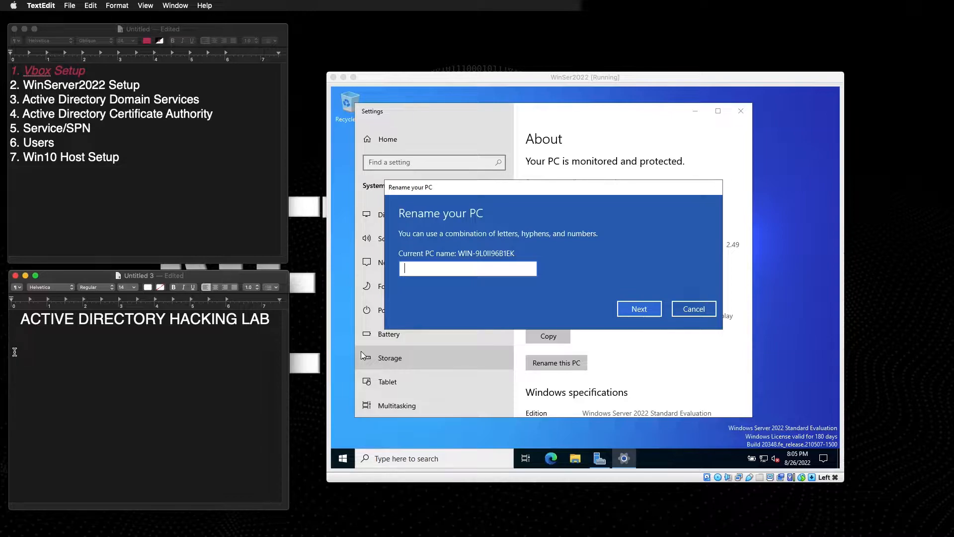
pyautogui.moveTo(507, 522)
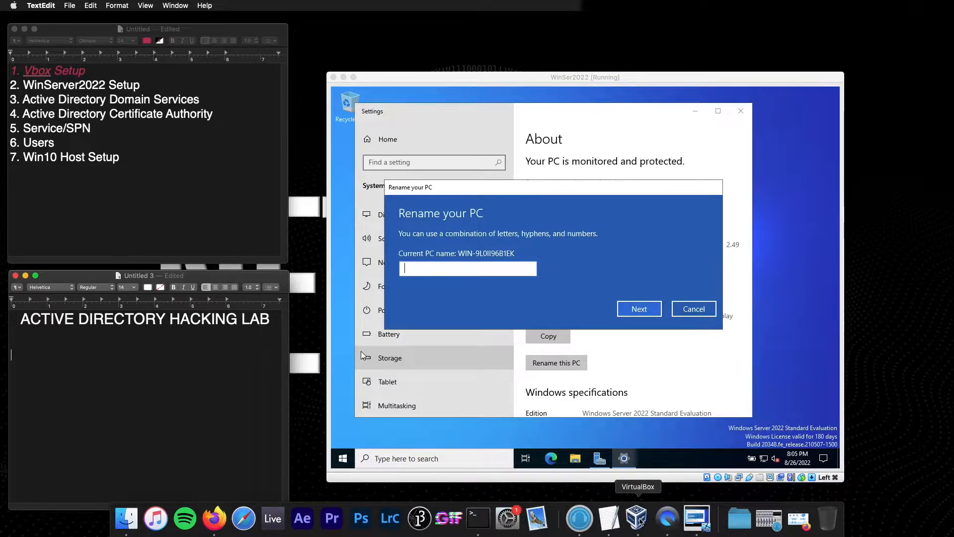
pyautogui.click(640, 521)
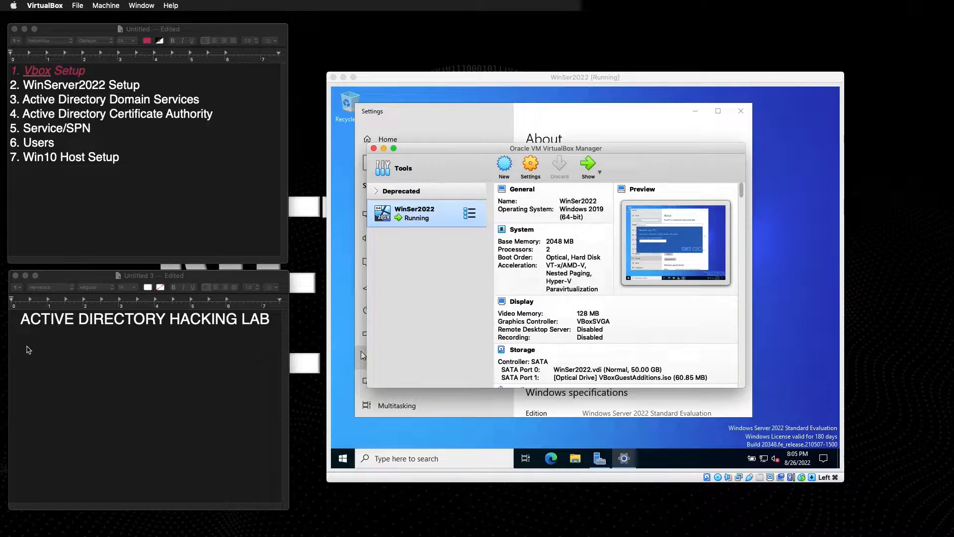
# Type the 'Host 1:' and 'Vbox Name = WinSer2022' lines into the lab notes.
pyautogui.click(26, 350)
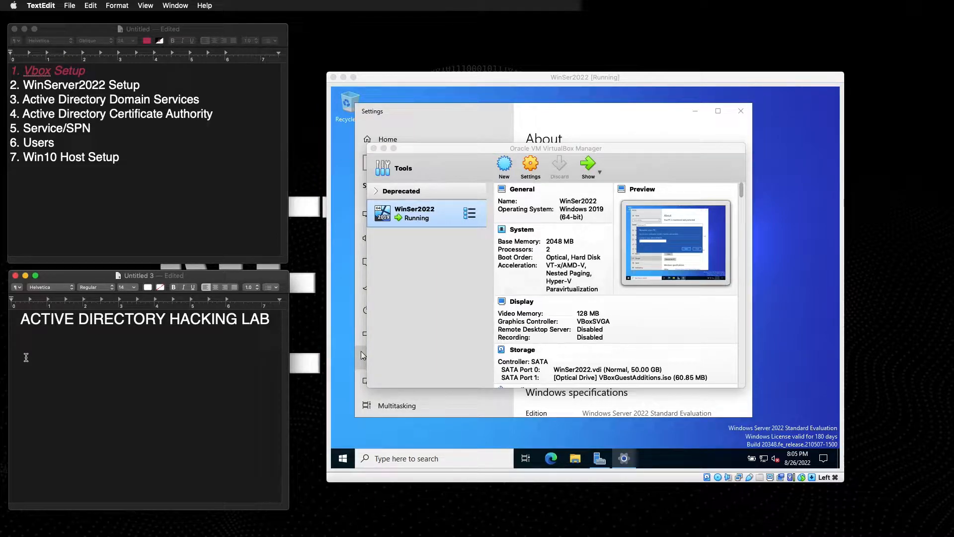
pyautogui.write('Machine')
pyautogui.press('BackSpace')
pyautogui.press('BackSpace')
pyautogui.press('BackSpace')
pyautogui.press('BackSpace')
pyautogui.write('Ho')
pyautogui.write('st 1')
pyautogui.write('V')
pyautogui.write('v')
pyautogui.write('ox')
pyautogui.write(' Name')
pyautogui.write(' = ')
pyautogui.write('WinS')
pyautogui.write('er2022')
pyautogui.press('Return')
# Add a NETWORK heading with blank lines above Host 1, then show VirtualBox's Tools page.
pyautogui.press('Up')
pyautogui.press('Up')
pyautogui.press('Up')
pyautogui.press('Return')
pyautogui.press('Return')
pyautogui.press('Return')
pyautogui.write('NETWORK')
pyautogui.press('Return')
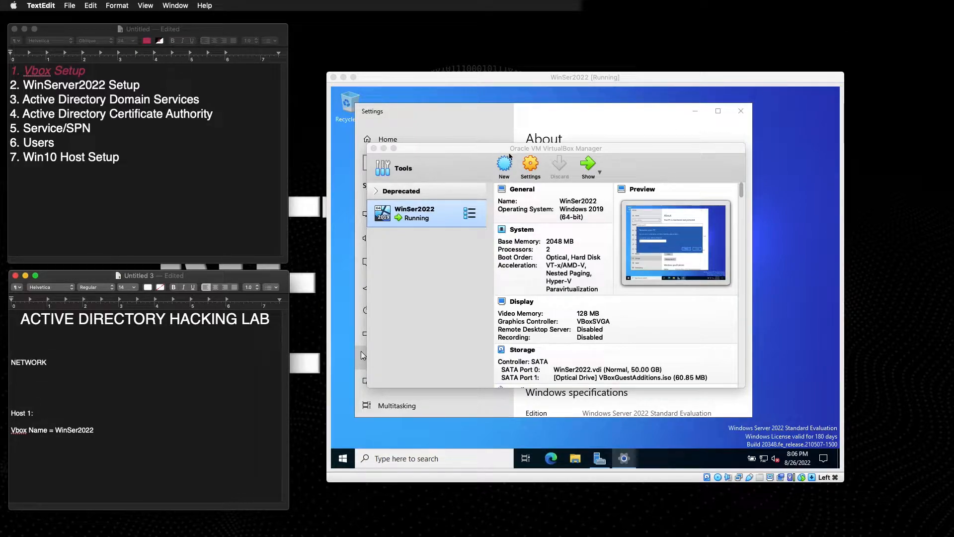
pyautogui.click(474, 172)
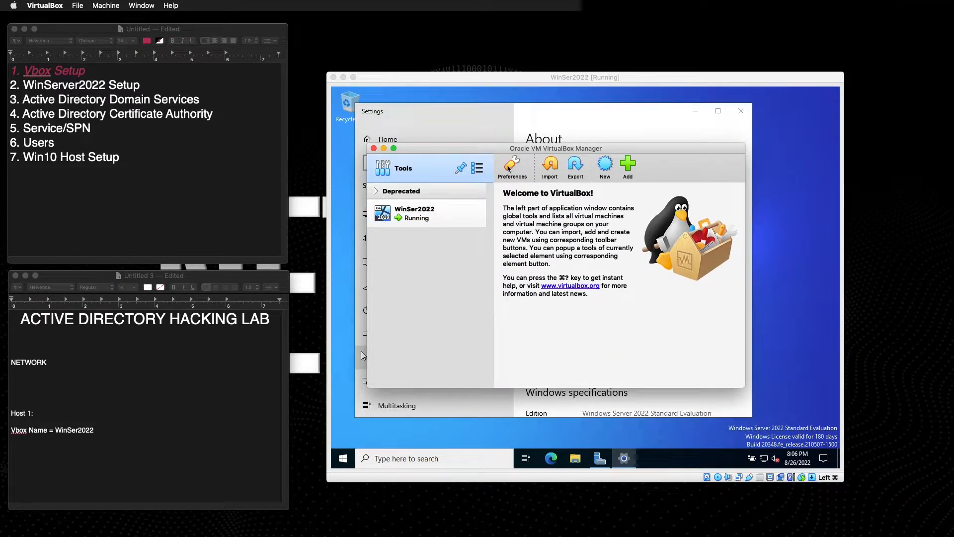
# Read the ADLAB NAT network's CIDR in Preferences > Network and note 10.10.2.0/24 under NETWORK.
pyautogui.click(512, 165)
pyautogui.click(574, 172)
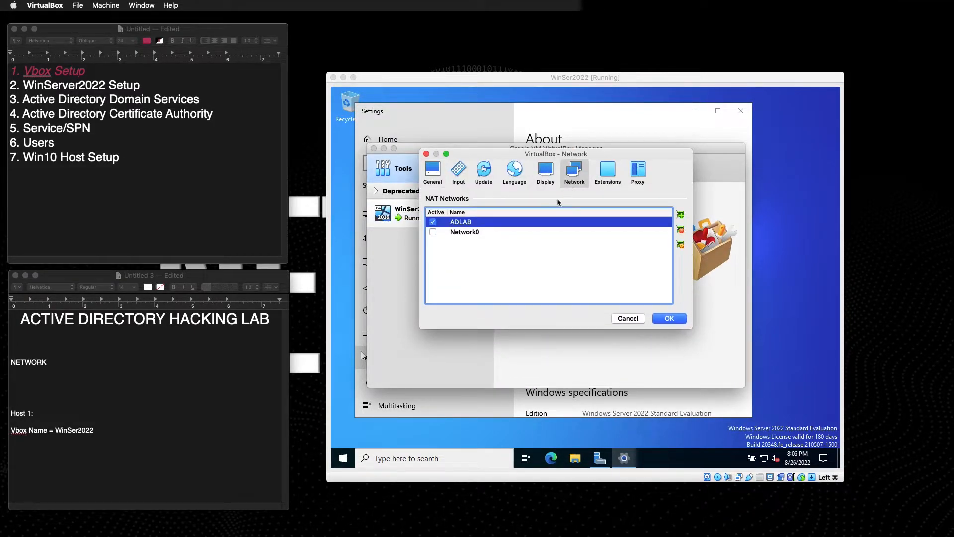
pyautogui.click(681, 244)
pyautogui.click(49, 363)
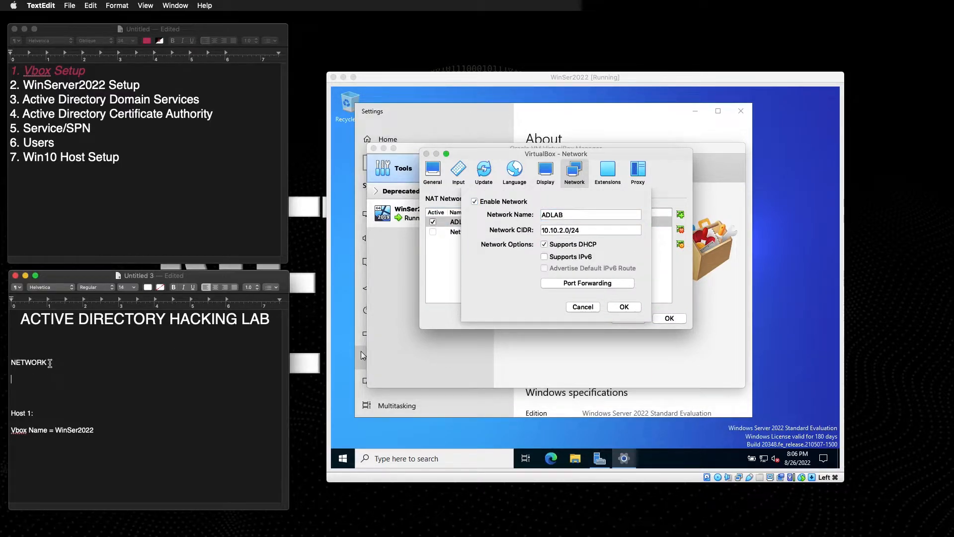
pyautogui.write('10')
pyautogui.click(608, 306)
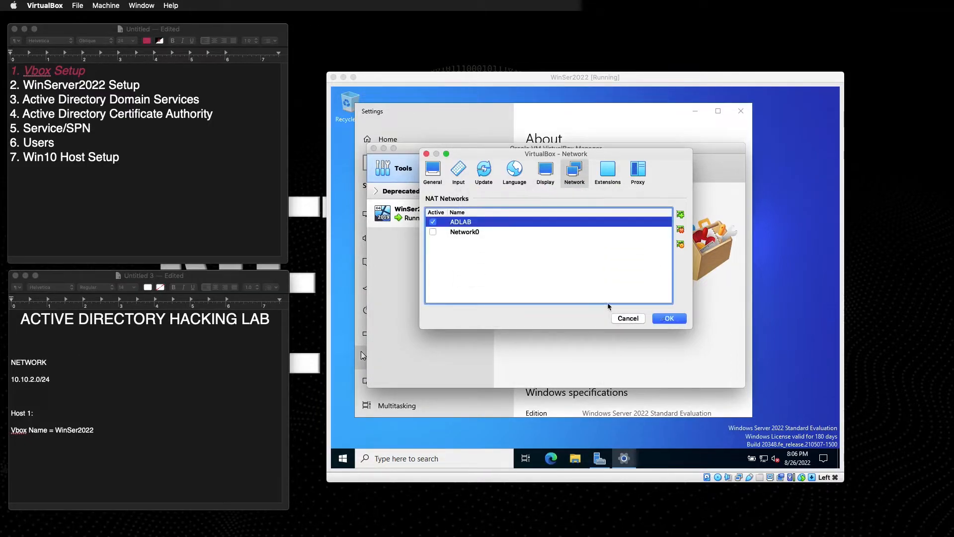
pyautogui.click(635, 321)
pyautogui.click(42, 386)
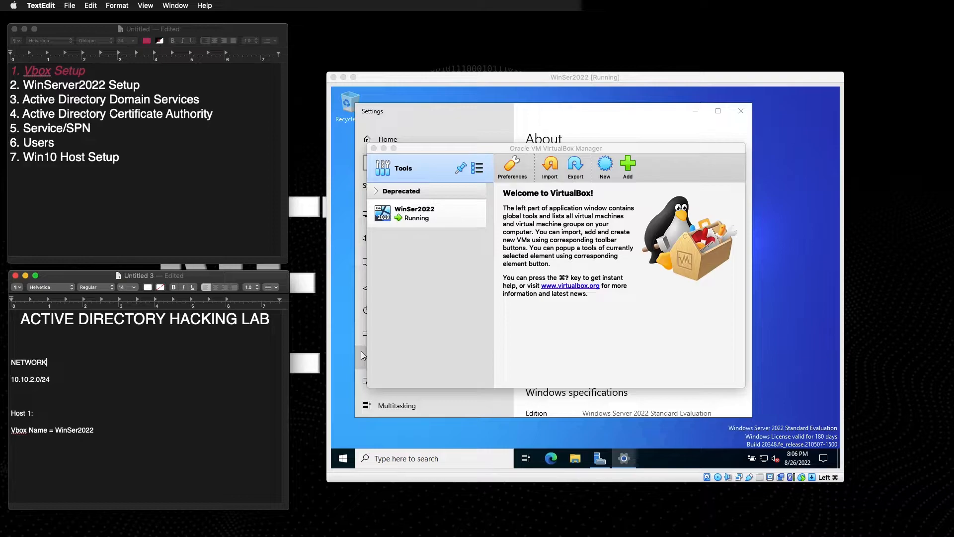
# Make the NETWORK heading 24 point.
pyautogui.moveTo(47, 362); pyautogui.dragTo(11, 363)
pyautogui.click(135, 289)
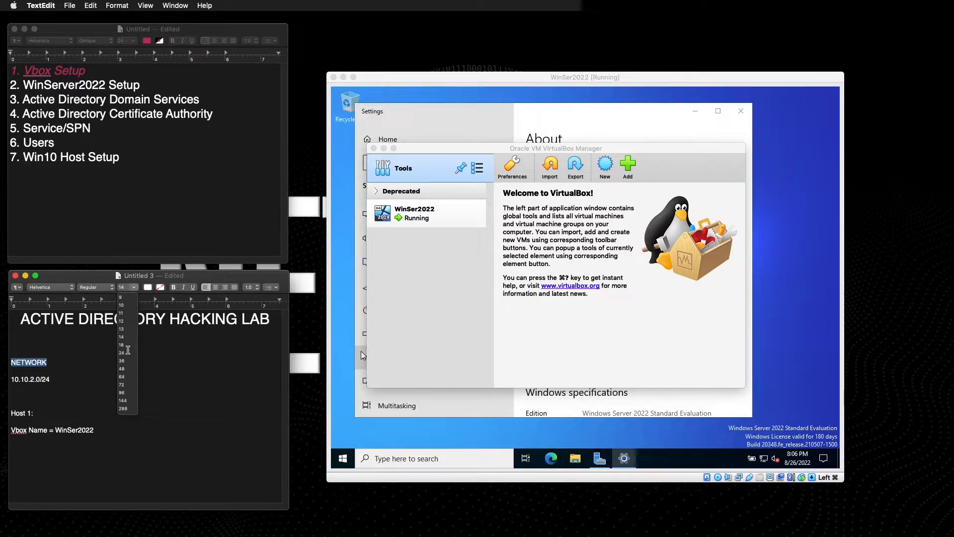
pyautogui.click(124, 354)
pyautogui.click(58, 391)
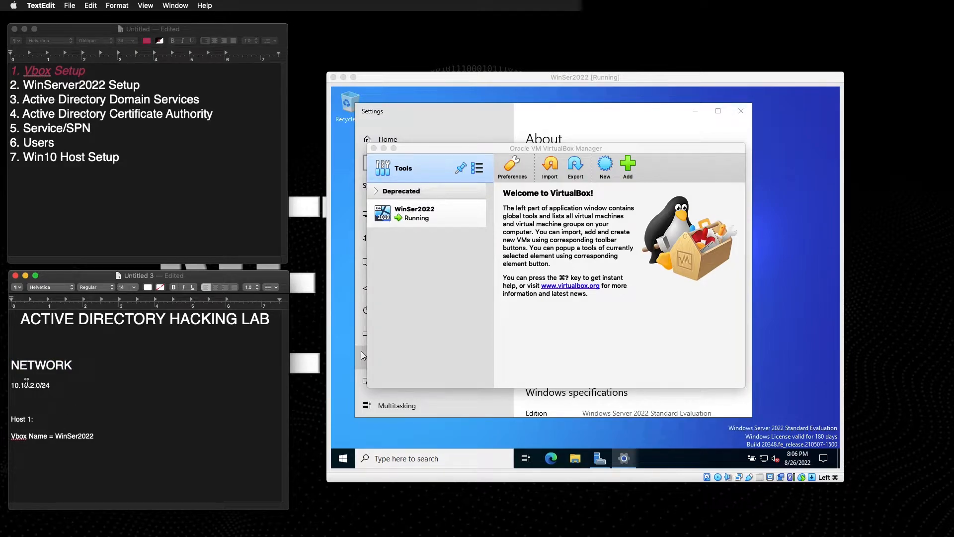
# Label the range line 'Address/Range = 10.10.2.0/24' and start a new line below Vbox Name.
pyautogui.click(11, 386)
pyautogui.write('Range')
pyautogui.press('BackSpace')
pyautogui.press('BackSpace')
pyautogui.press('BackSpace')
pyautogui.press('BackSpace')
pyautogui.press('BackSpace')
pyautogui.write('Address/Range =')
pyautogui.click(115, 384)
pyautogui.press('Down')
pyautogui.press('Down')
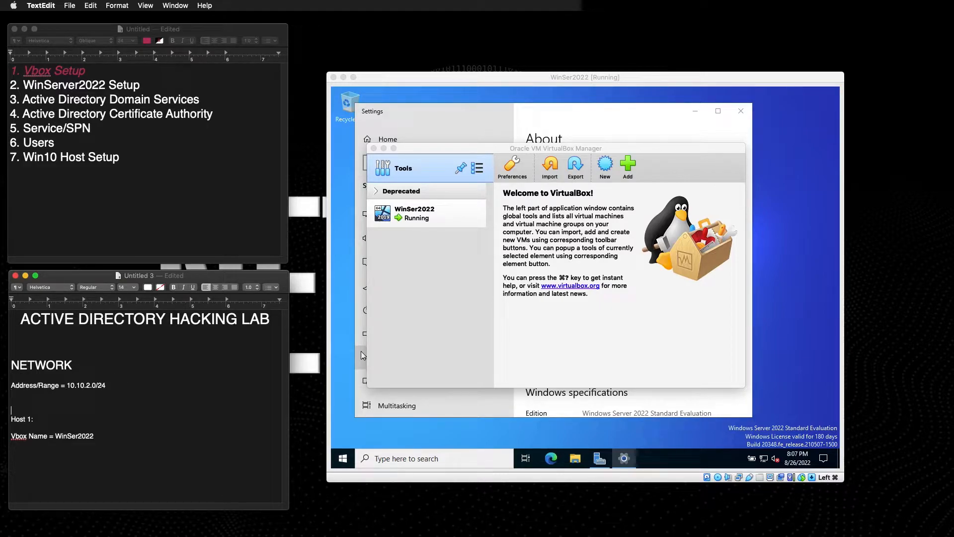
pyautogui.press('Down')
pyautogui.press('Return')
pyautogui.press('Return')
# Rename the server to HAMMERHEAD-DC, restarting later, and note 'PC Name = HAMMERHEAD-DC'.
pyautogui.click(777, 348)
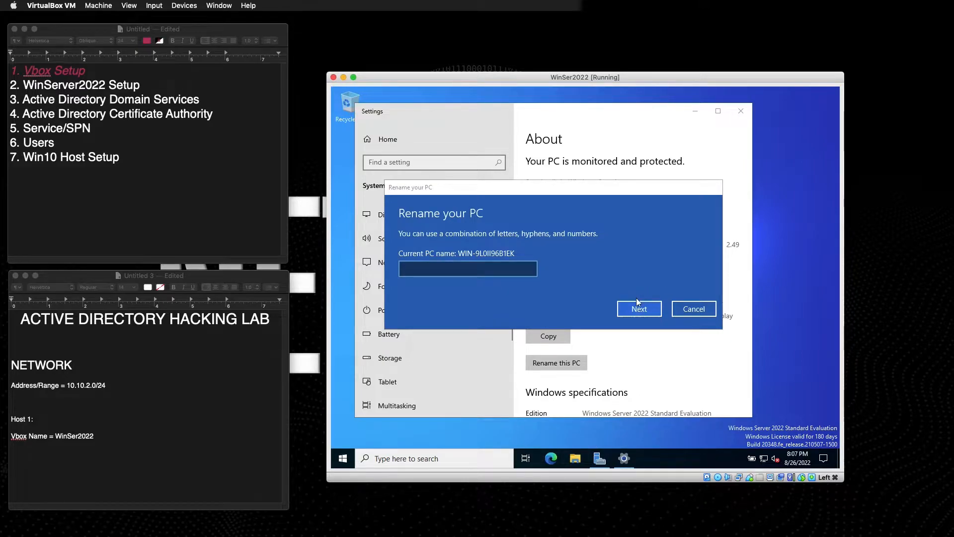
pyautogui.click(435, 267)
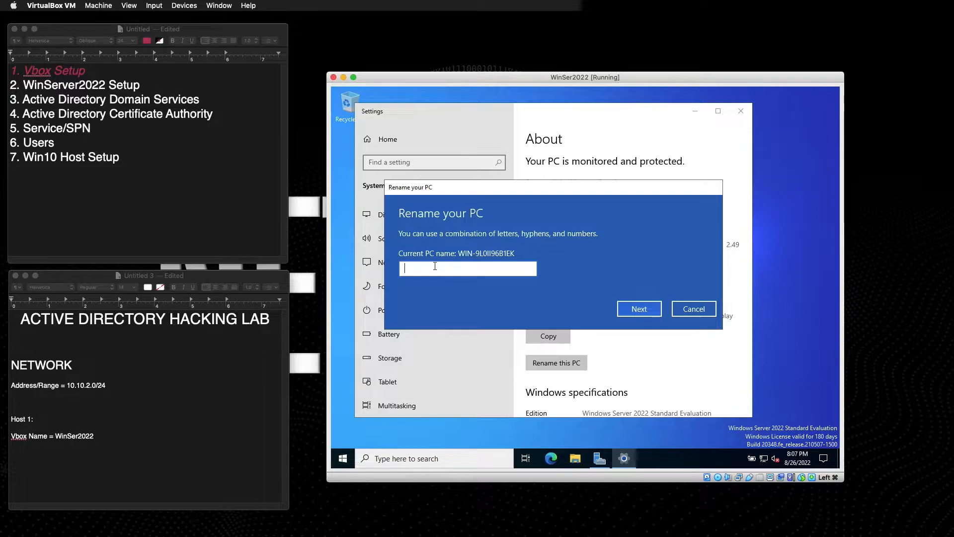
pyautogui.write('HAMMERHEAD-DC')
pyautogui.click(639, 309)
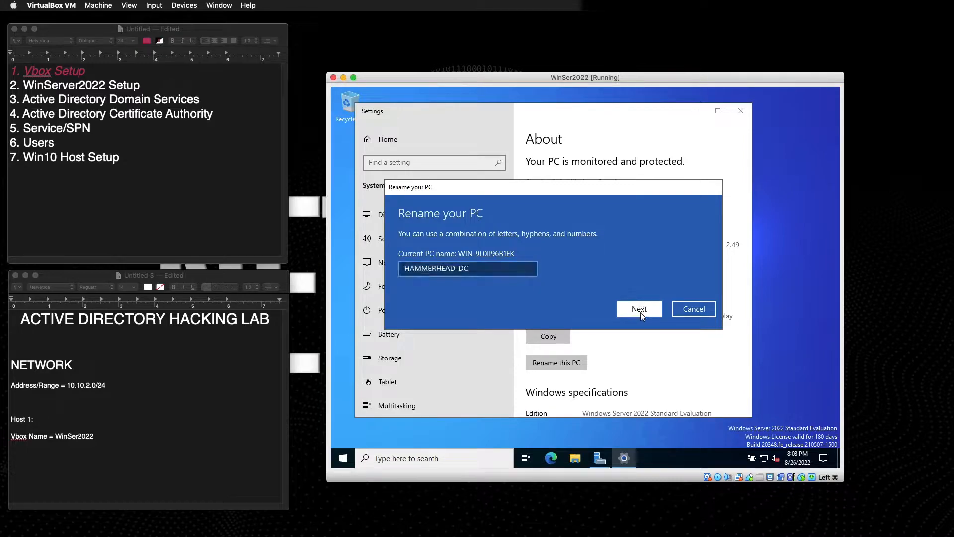
pyautogui.click(42, 452)
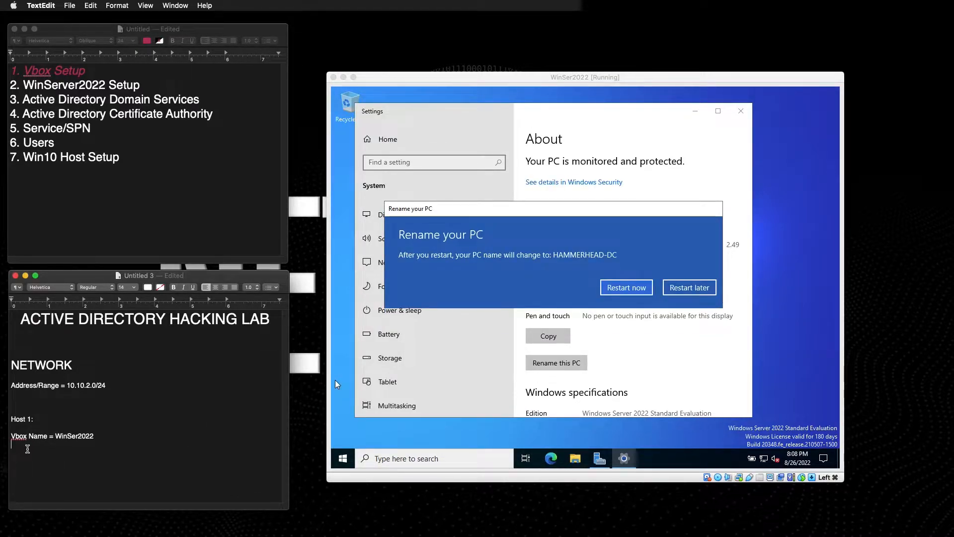
pyautogui.write('PC ')
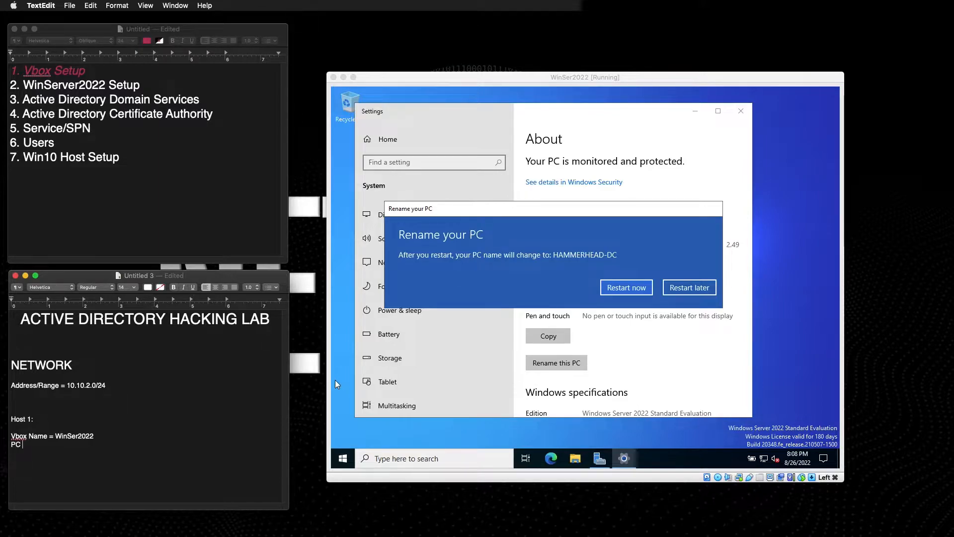
pyautogui.write('Name = ')
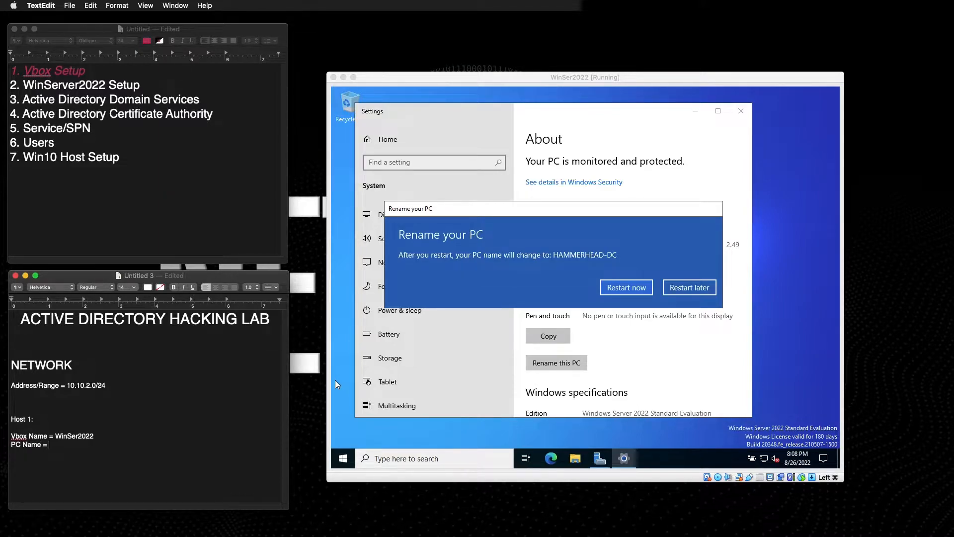
pyautogui.write('HAMMERHEA')
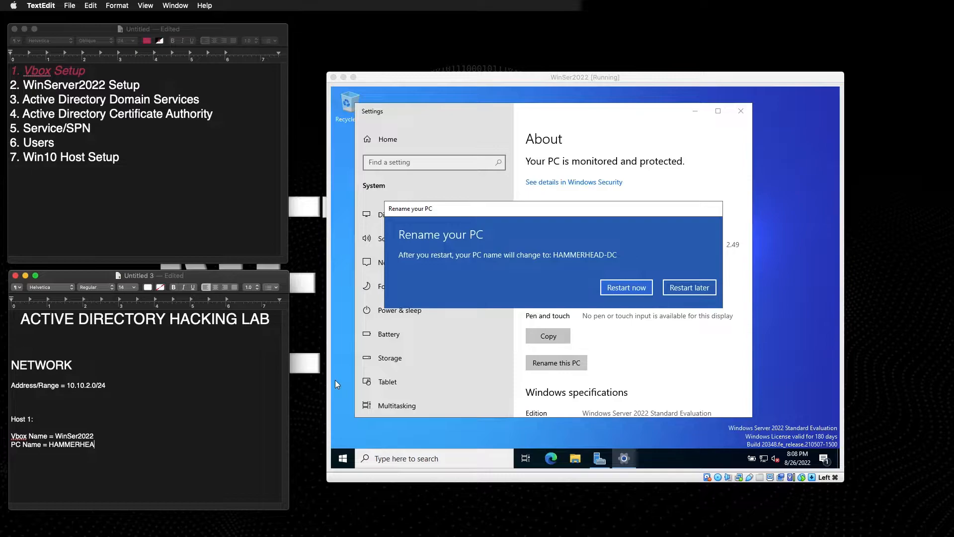
pyautogui.write('D-DC')
pyautogui.click(691, 294)
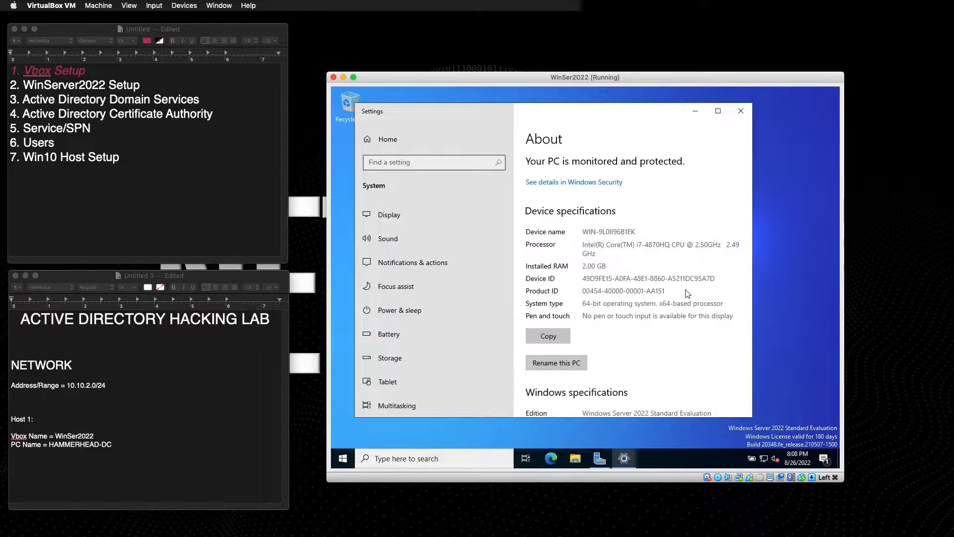
# Run VBoxWindowsAdditions-amd64 from the Guest Additions CD with default options and reboot now.
pyautogui.click(576, 458)
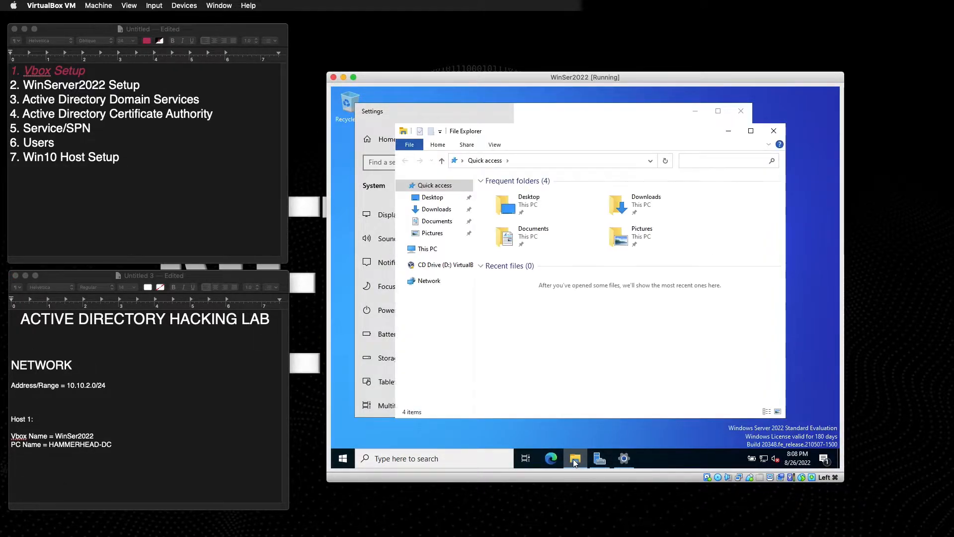
pyautogui.click(445, 265)
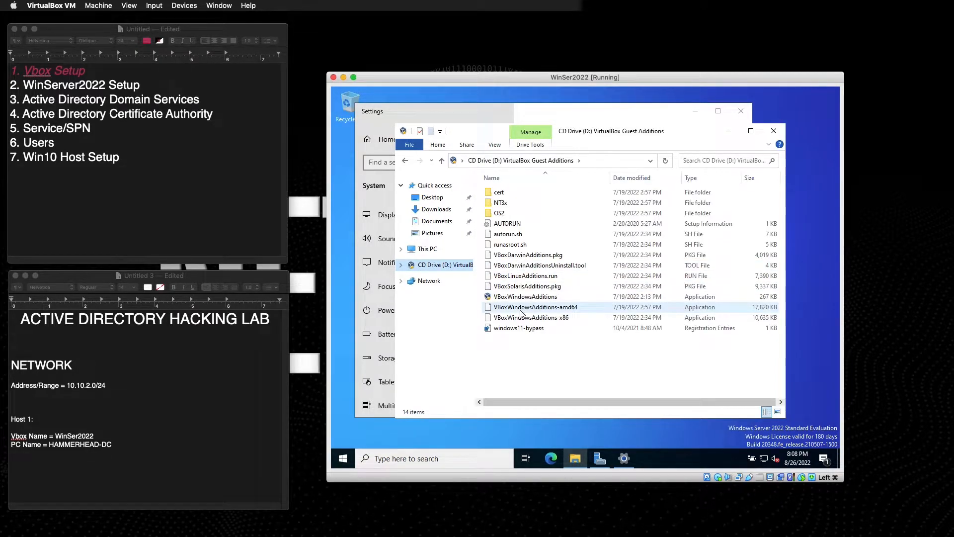
pyautogui.doubleClick(520, 309)
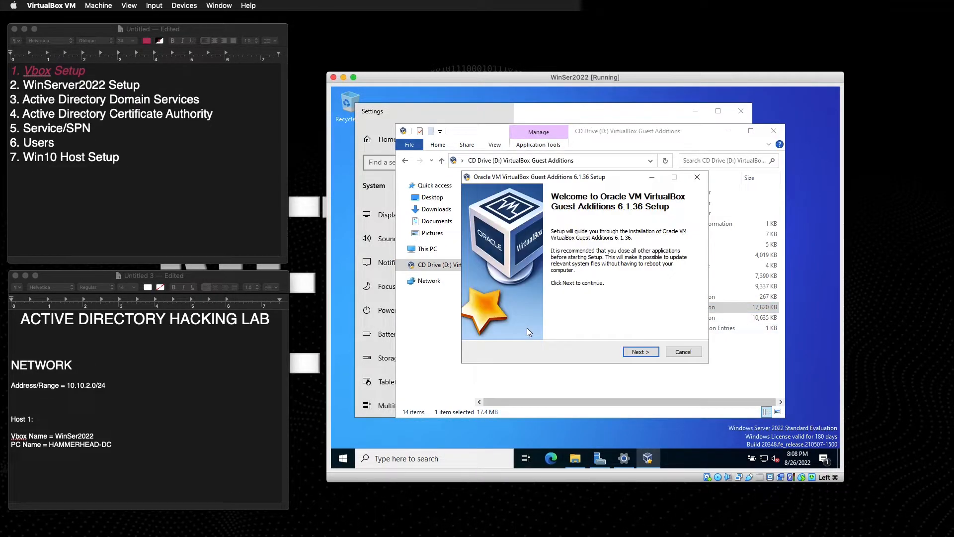
pyautogui.click(644, 356)
pyautogui.click(642, 355)
pyautogui.click(641, 352)
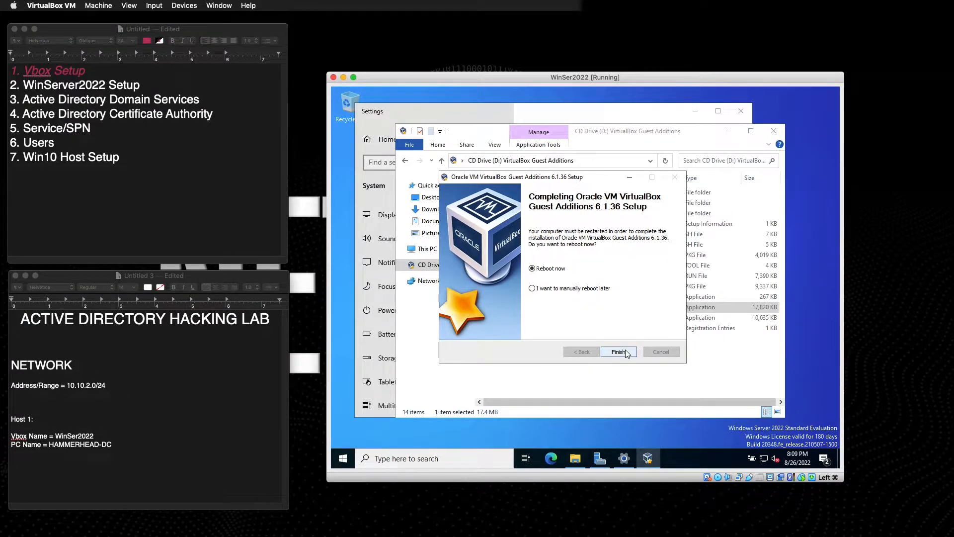
pyautogui.click(627, 353)
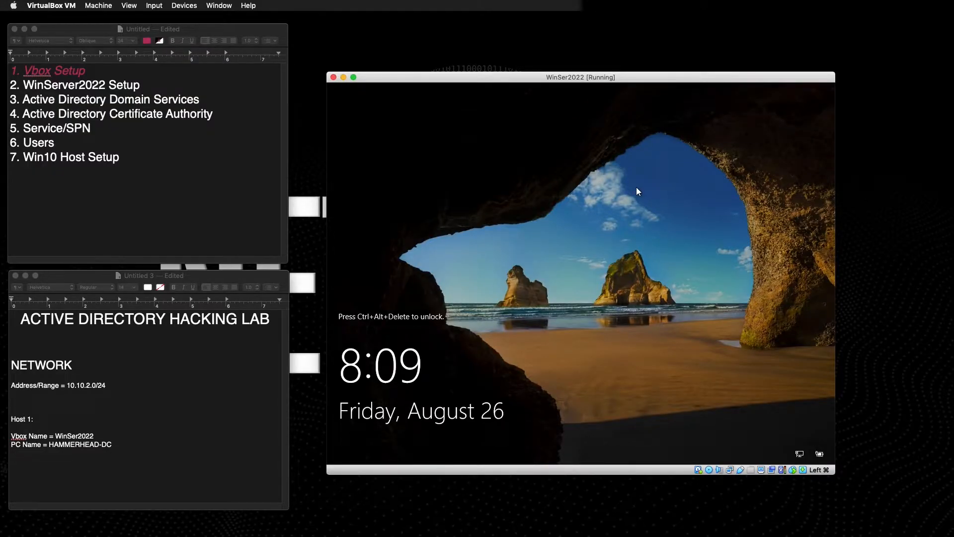
# Sign in to the server as Administrator with the account password.
pyautogui.hotkey('ctrl', 'alt', 'Delete')
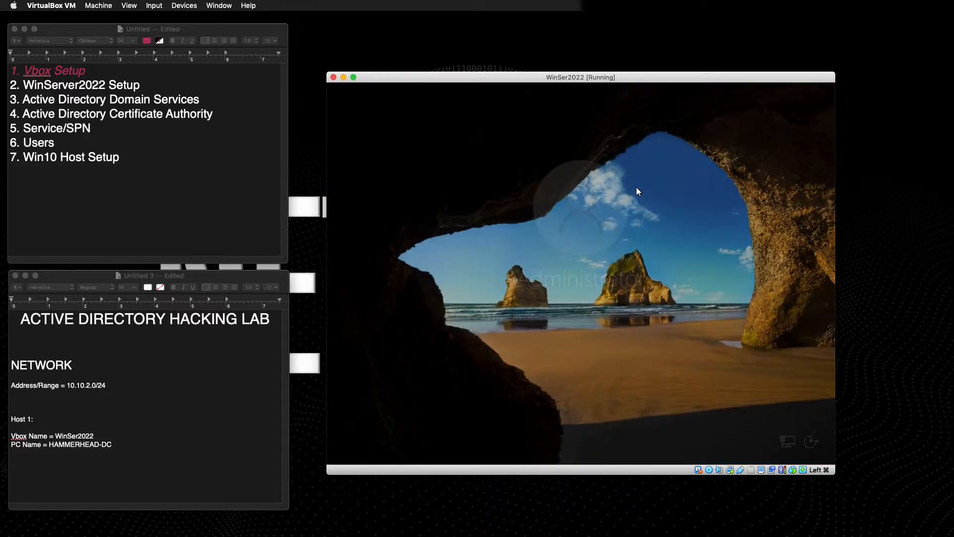
pyautogui.write('******')
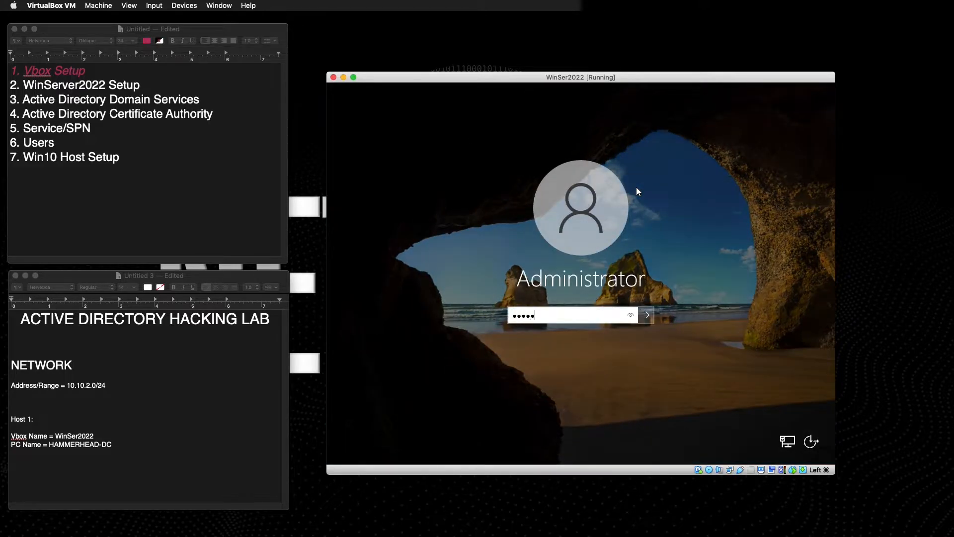
pyautogui.write('***')
pyautogui.press('Return')
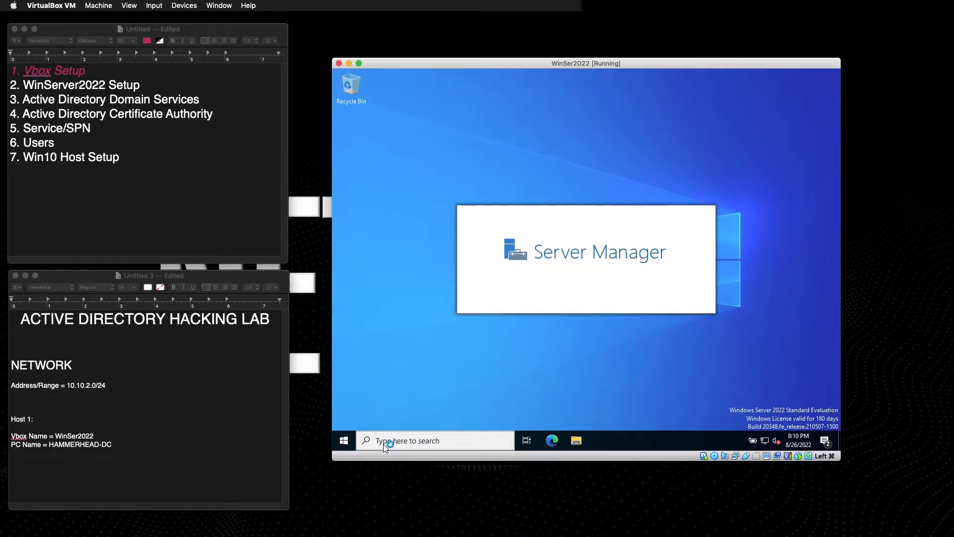
# Launch Command Prompt as administrator from a 'cmd' search.
pyautogui.click(384, 444)
pyautogui.write('cmd')
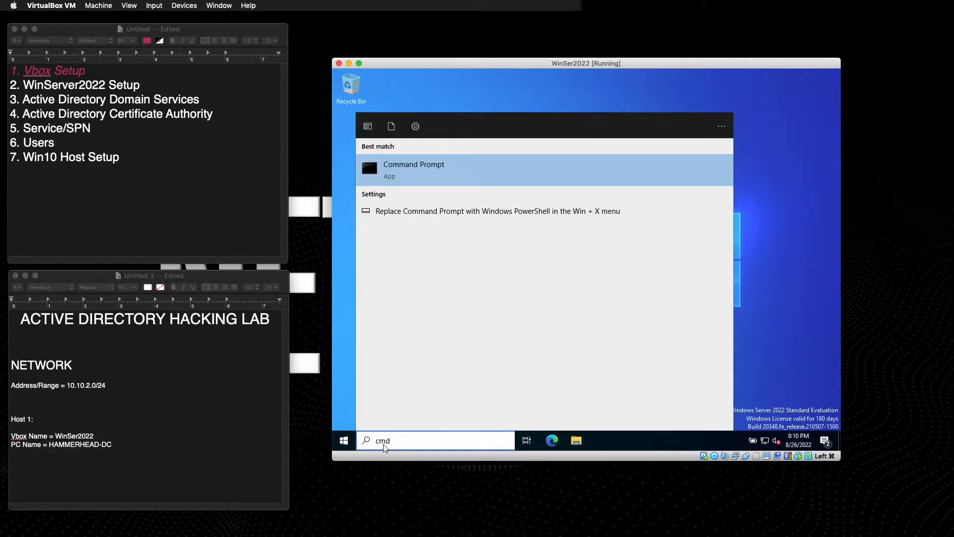
pyautogui.rightClick(432, 188)
pyautogui.click(413, 175)
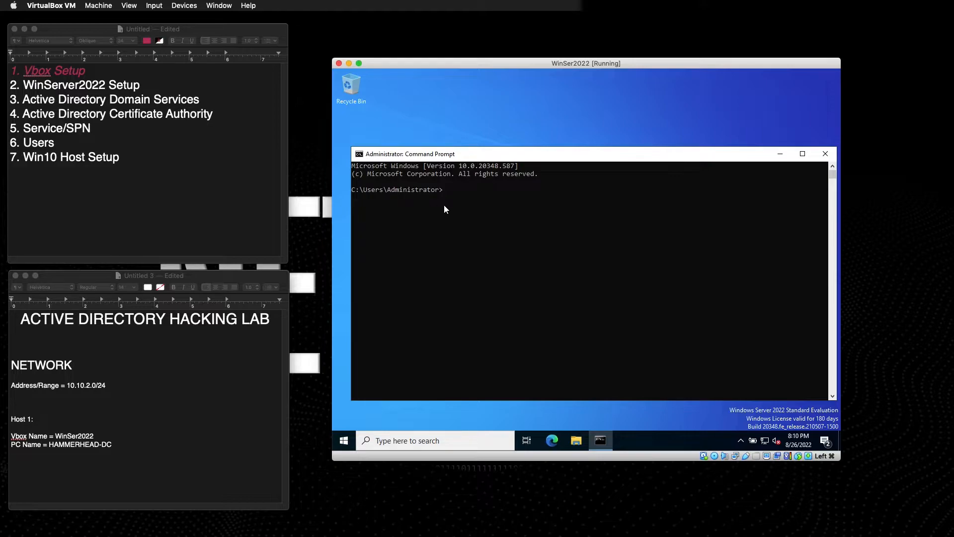
# Run ipconfig /all and select the DNS server address 192.168.86.1 in the output.
pyautogui.click(446, 191)
pyautogui.write('ipcoinf')
pyautogui.write('n')
pyautogui.write('fig ')
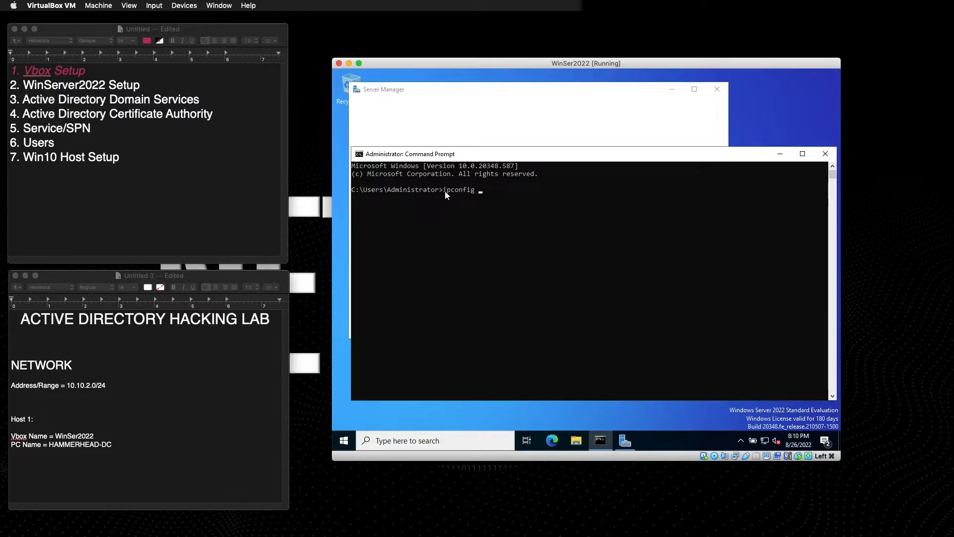
pyautogui.write('/all')
pyautogui.press('Return')
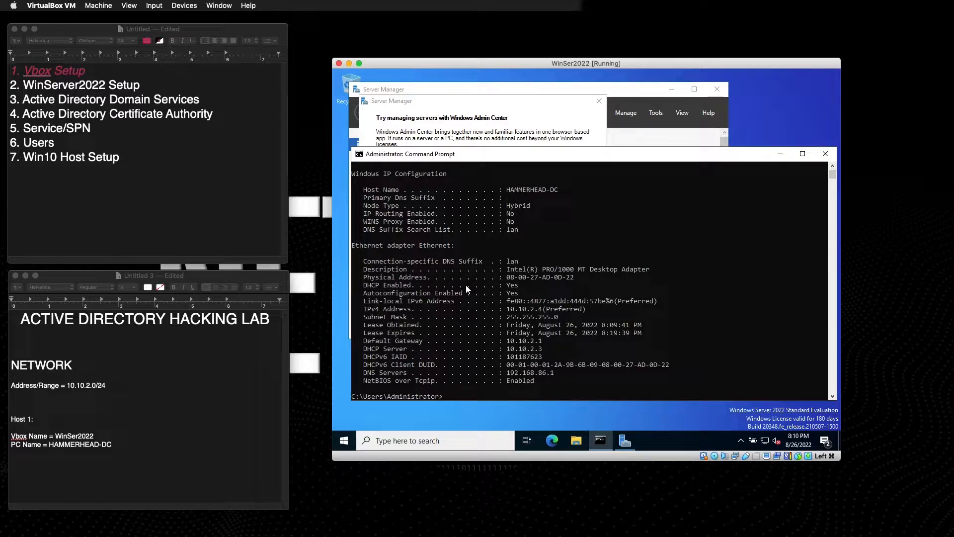
pyautogui.click(520, 374)
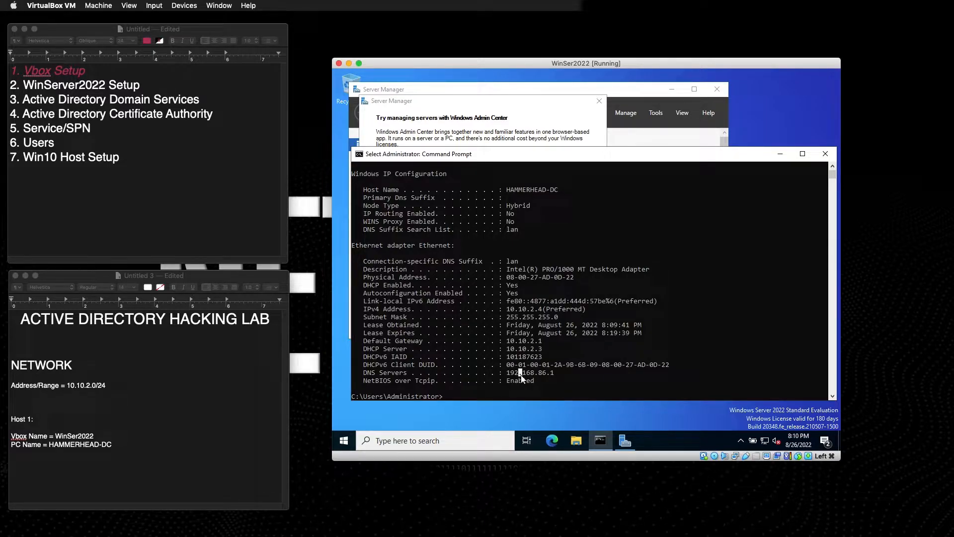
pyautogui.moveTo(507, 373); pyautogui.dragTo(554, 373)
pyautogui.click(124, 442)
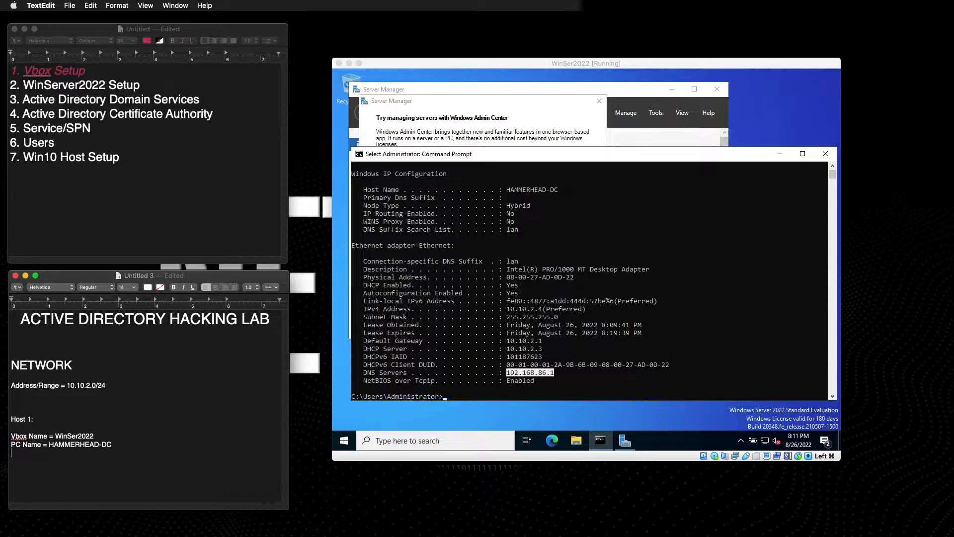
# Note 'IPv4 = 10.10.2.4' and the 'IPv6 = fe80::4877:a1dd:444d:57be%6' address under Host 1.
pyautogui.write('IP')
pyautogui.write('.addr')
pyautogui.write(' = 10')
pyautogui.write('.10.2.')
pyautogui.write('4')
pyautogui.write('IP')
pyautogui.write('v6')
pyautogui.write('.ad')
pyautogui.press('BackSpace')
pyautogui.press('BackSpace')
pyautogui.press('BackSpace')
pyautogui.press('BackSpace')
pyautogui.press('BackSpace')
pyautogui.write('v4')
pyautogui.press('BackSpace')
pyautogui.press('BackSpace')
pyautogui.press('BackSpace')
pyautogui.press('BackSpace')
pyautogui.write('=')
pyautogui.write('fe8')
pyautogui.write('0::4877:a1dd')
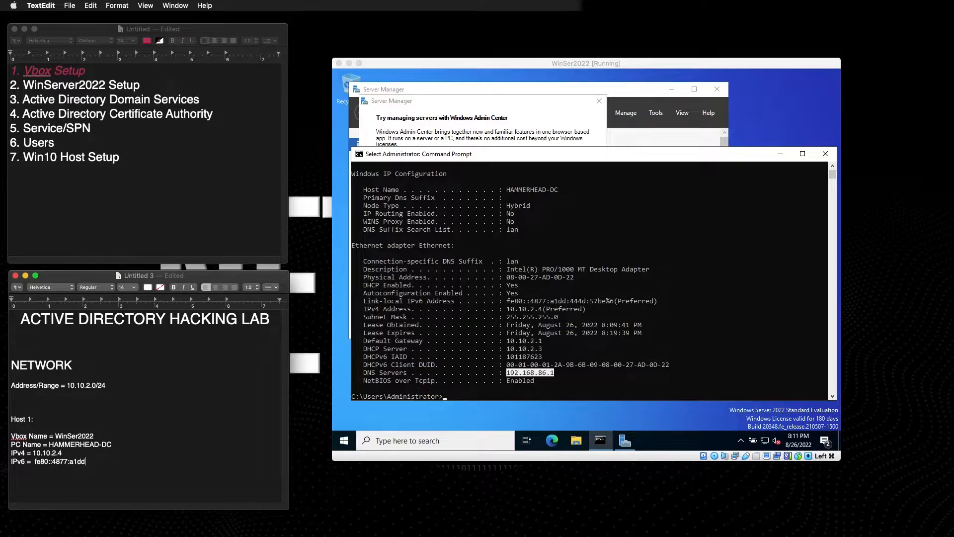
pyautogui.write(':444d:57be%6')
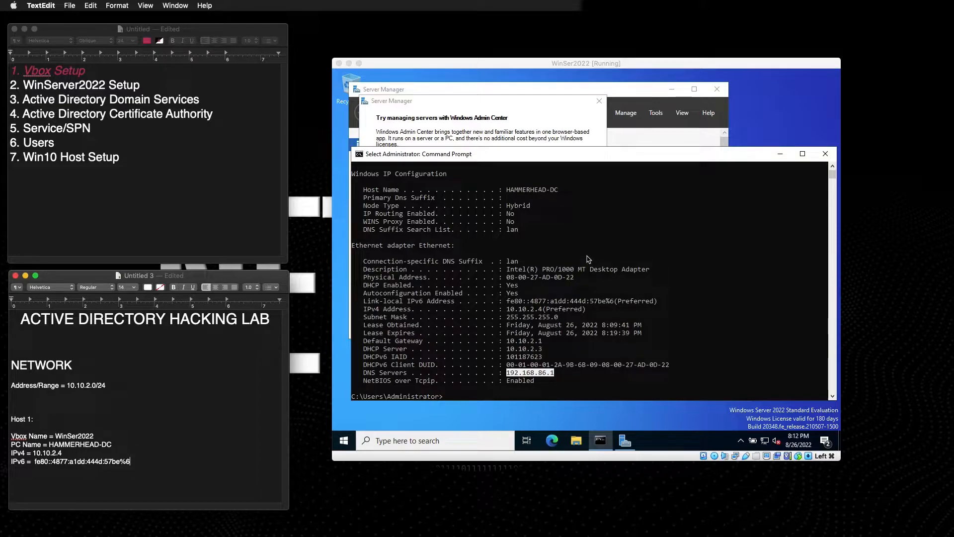
# Dismiss the Windows Admin Center pop-up and select the '2. WinServer2022 Setup' outline line.
pyautogui.click(780, 154)
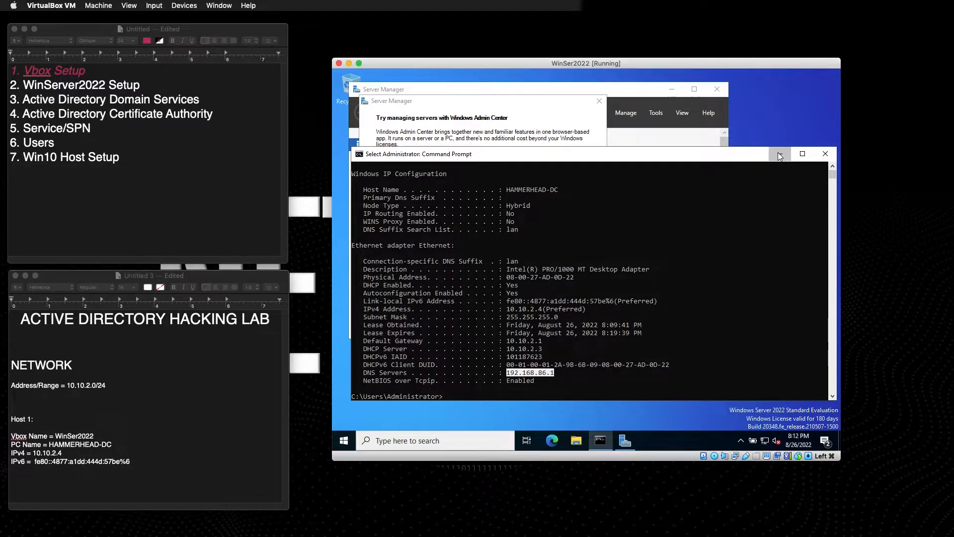
pyautogui.click(599, 101)
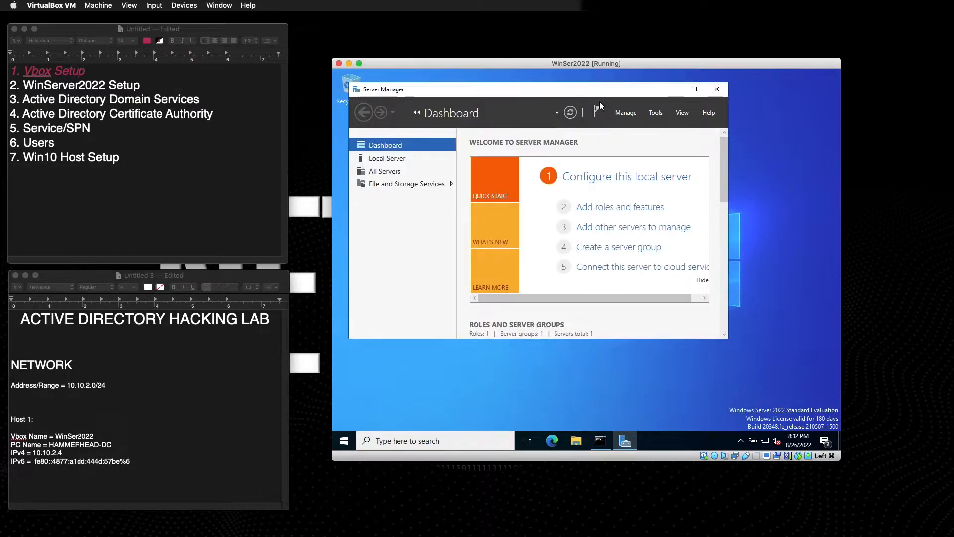
pyautogui.click(135, 86)
pyautogui.moveTo(139, 87); pyautogui.dragTo(8, 85)
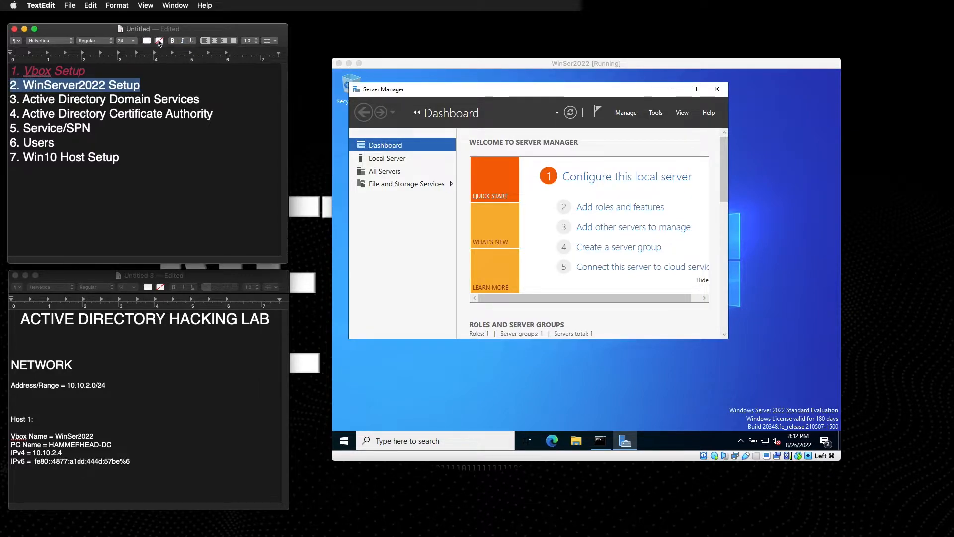
# Apply the dark red text colour swatch to the selected '2. WinServer2022 Setup' line.
pyautogui.click(147, 41)
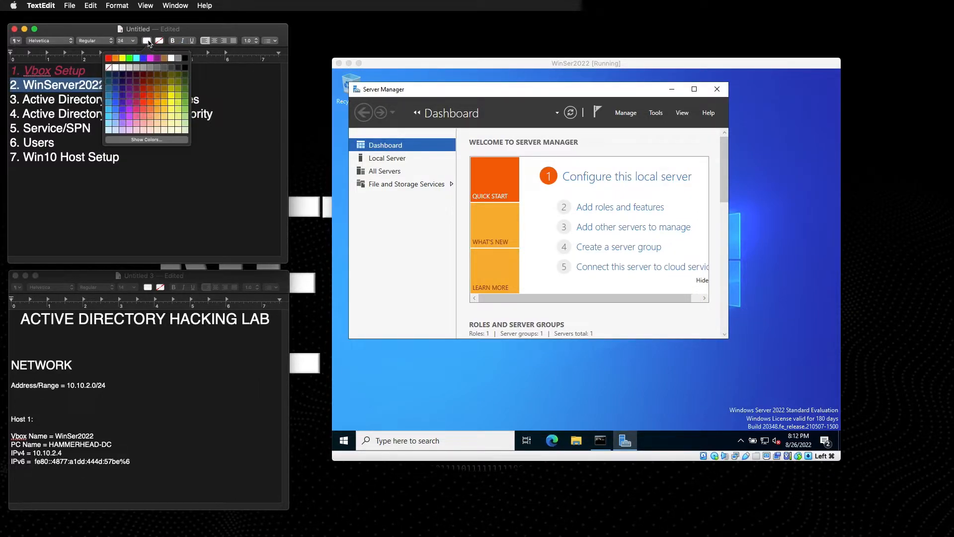
pyautogui.click(143, 82)
pyautogui.click(148, 157)
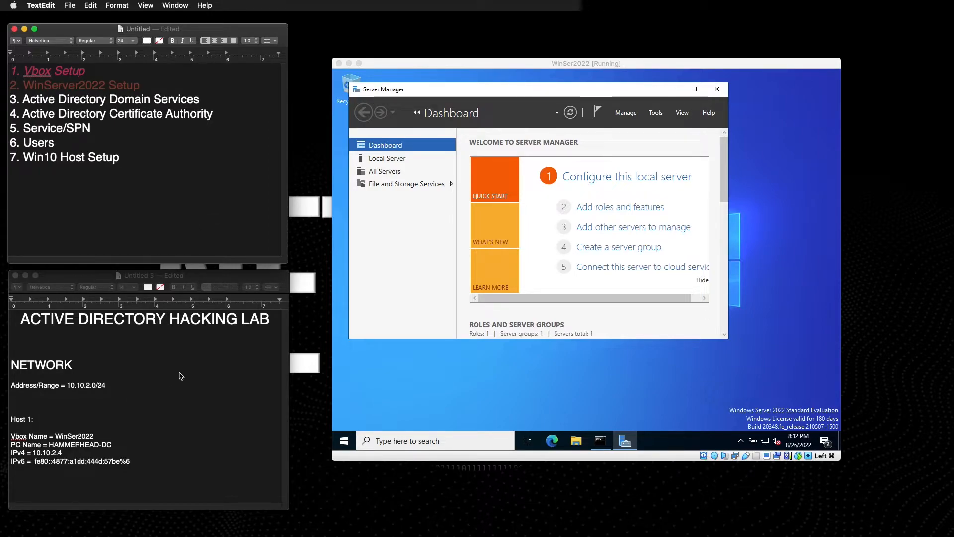
pyautogui.click(62, 447)
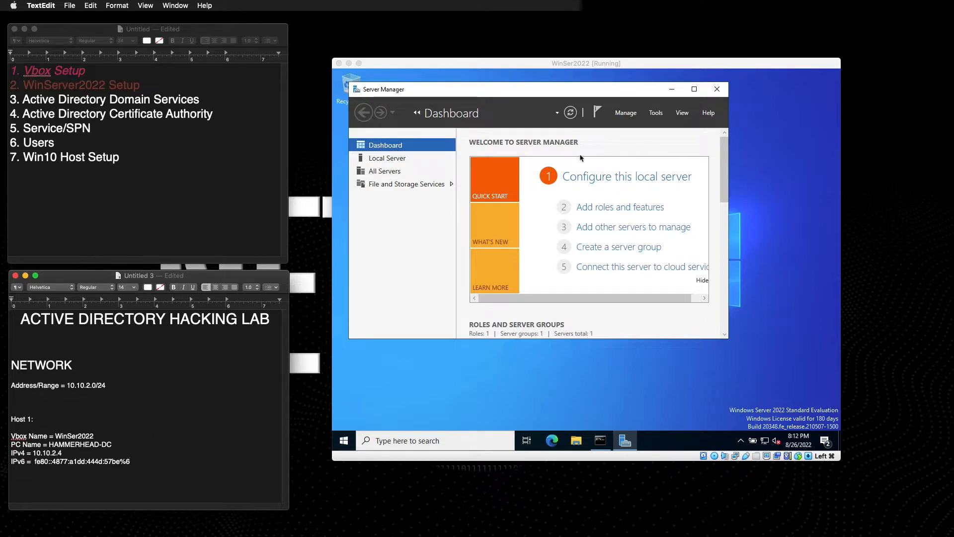
# Move Server Manager, then open Local Security Policy from Tools to view Account Policies and close it.
pyautogui.click(501, 94)
pyautogui.moveTo(502, 93); pyautogui.dragTo(531, 100)
pyautogui.click(655, 114)
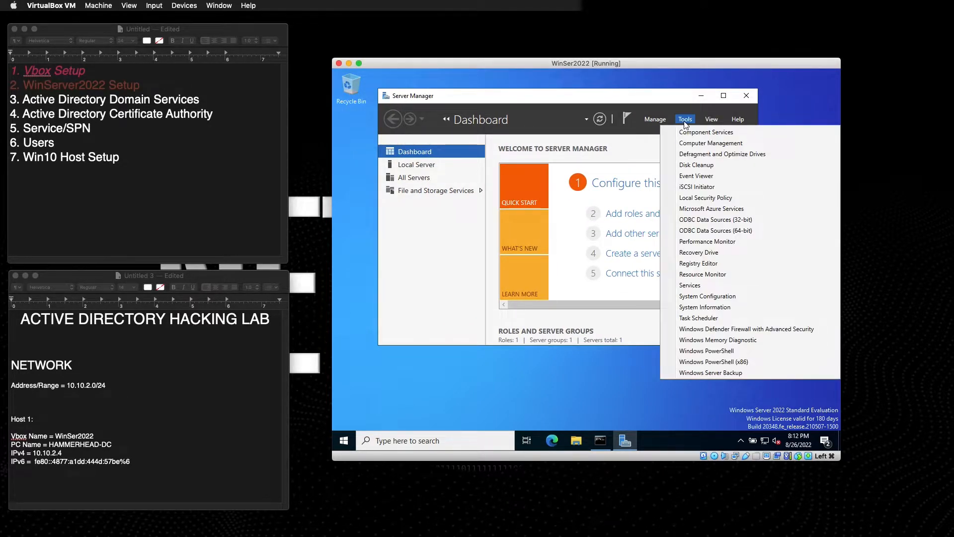
pyautogui.press('Escape')
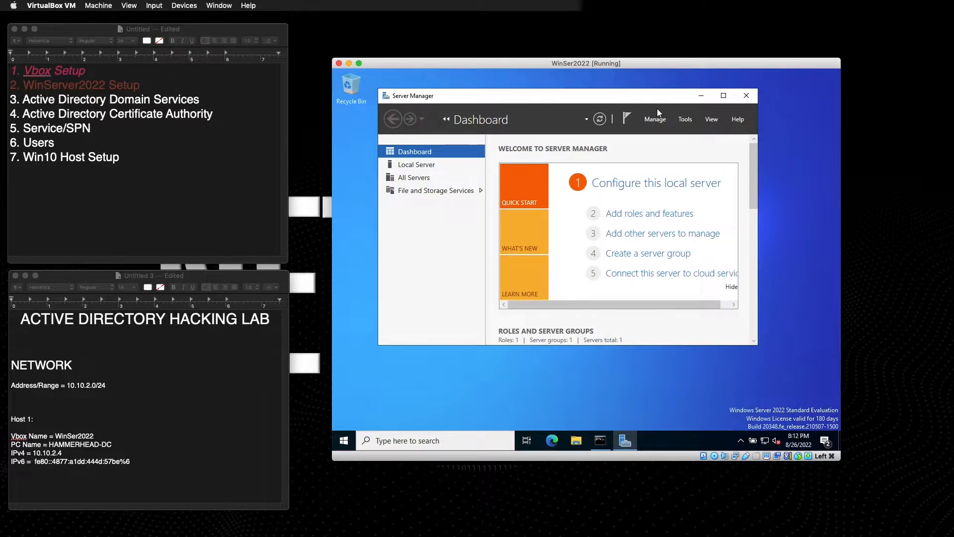
pyautogui.click(684, 120)
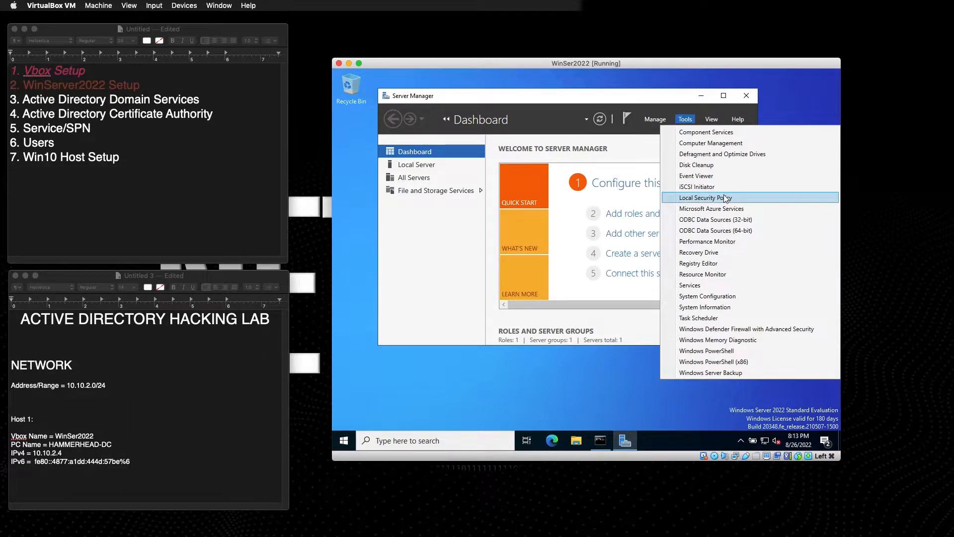
pyautogui.click(705, 198)
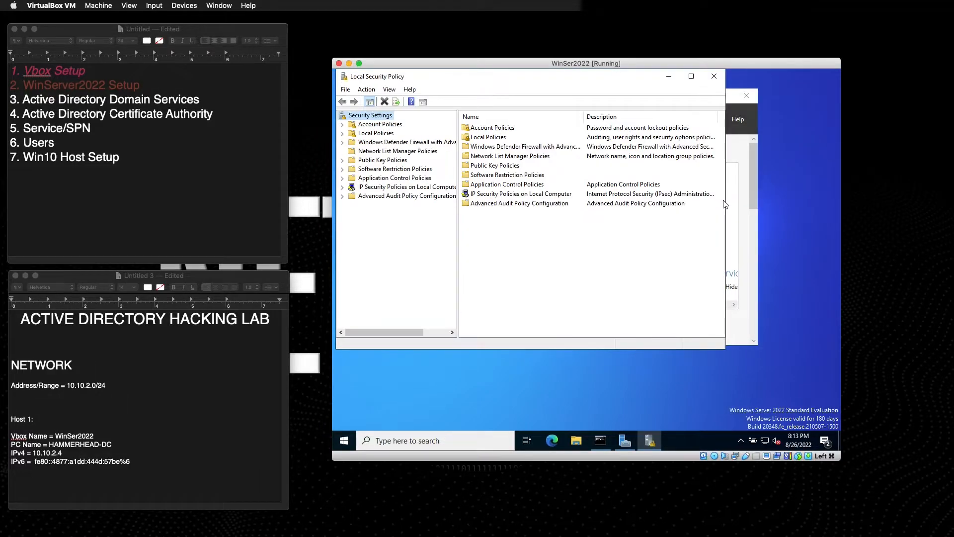
pyautogui.click(492, 128)
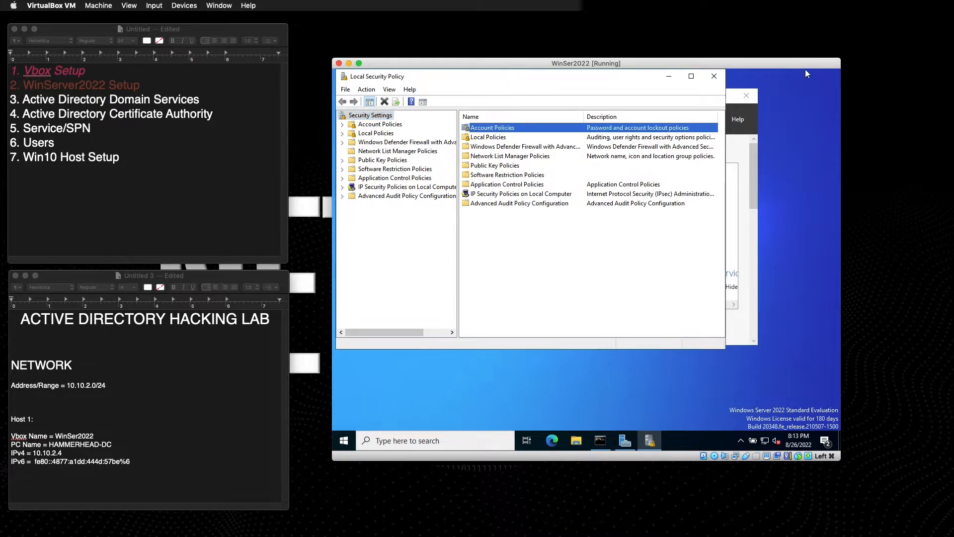
pyautogui.click(715, 76)
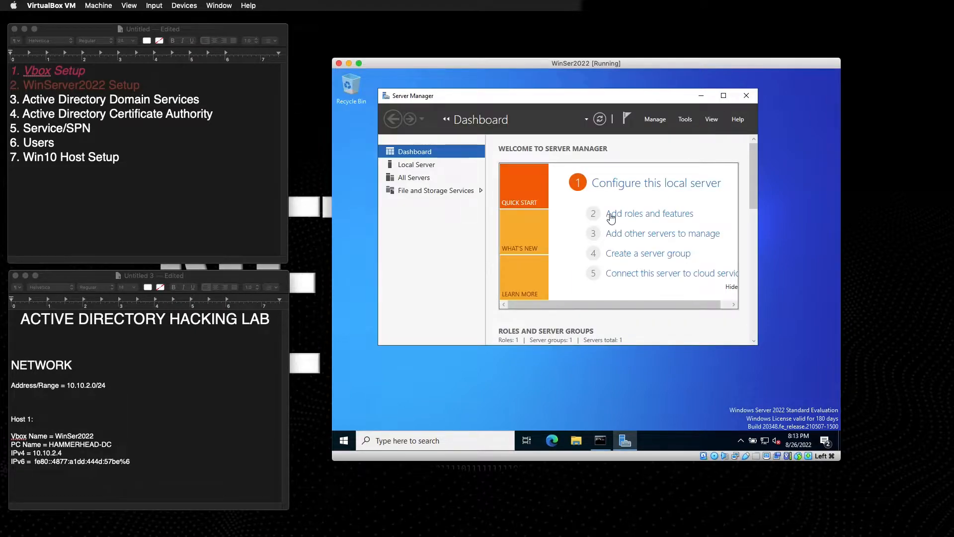
# Dismiss the Tools list and bring up Server Manager's Manage menu.
pyautogui.click(688, 120)
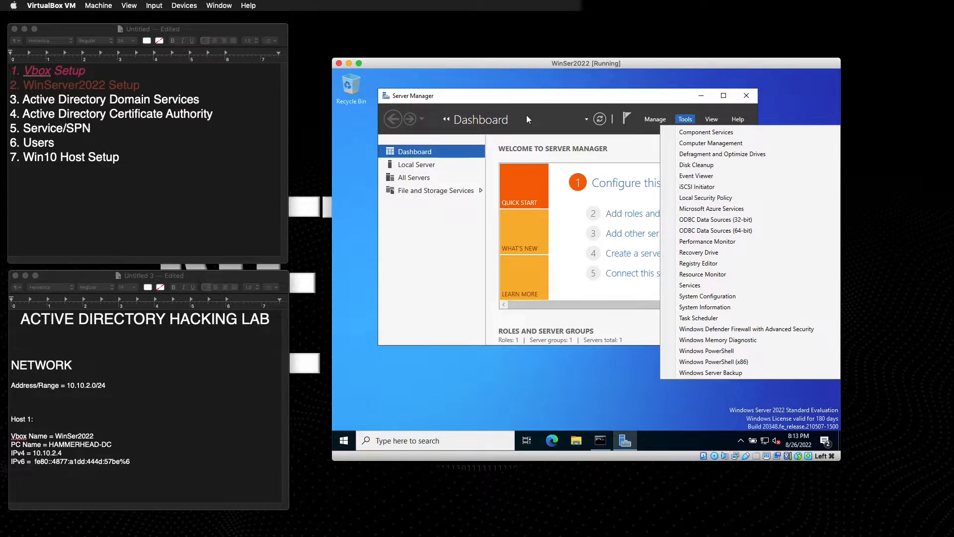
pyautogui.click(489, 282)
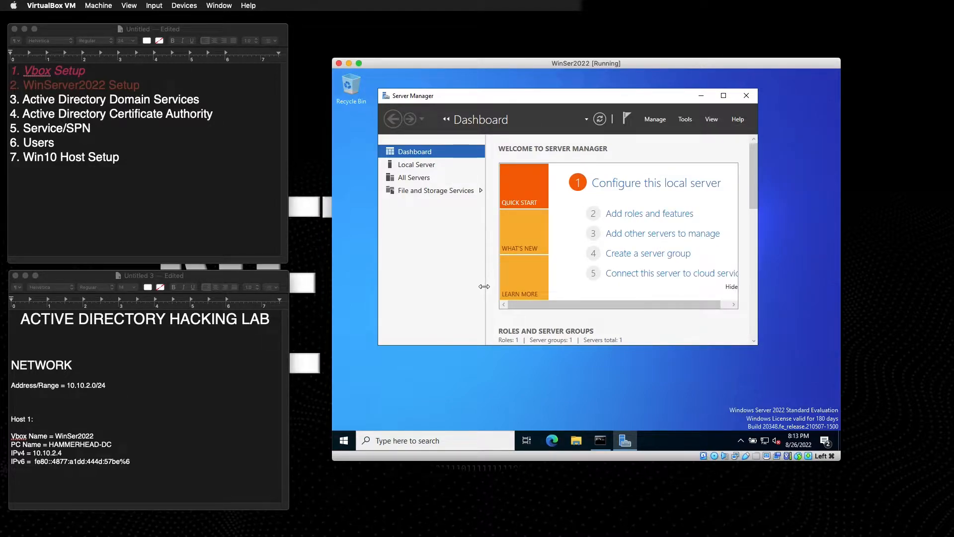
pyautogui.click(685, 120)
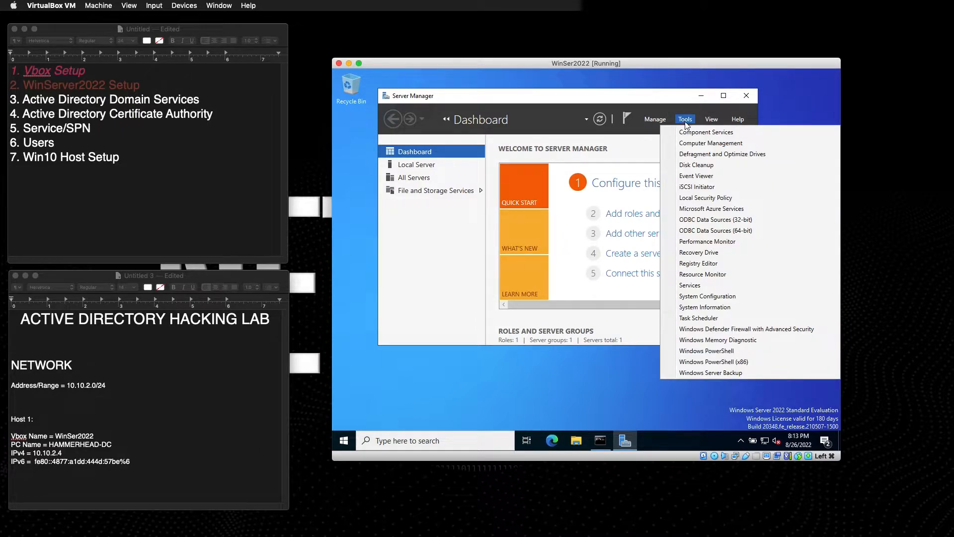
pyautogui.click(655, 120)
pyautogui.click(655, 119)
pyautogui.click(655, 119)
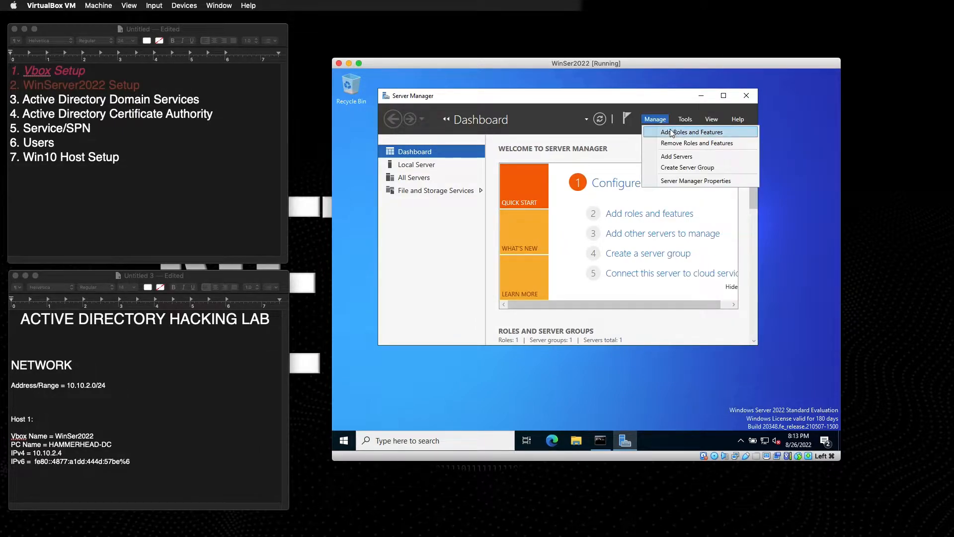
# Start a role-based install on HAMMERHEAD-DC and select Active Directory Domain Services with its required features.
pyautogui.click(674, 133)
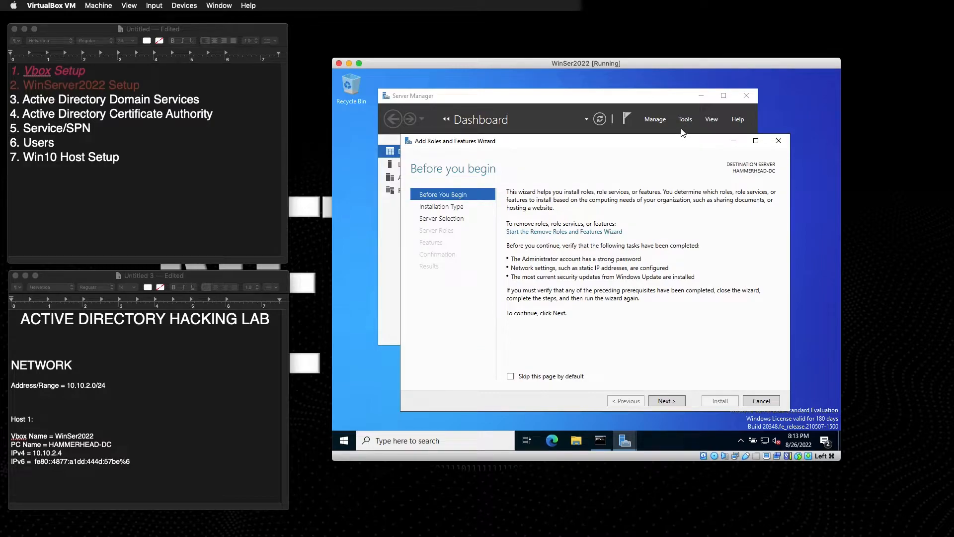
pyautogui.click(671, 399)
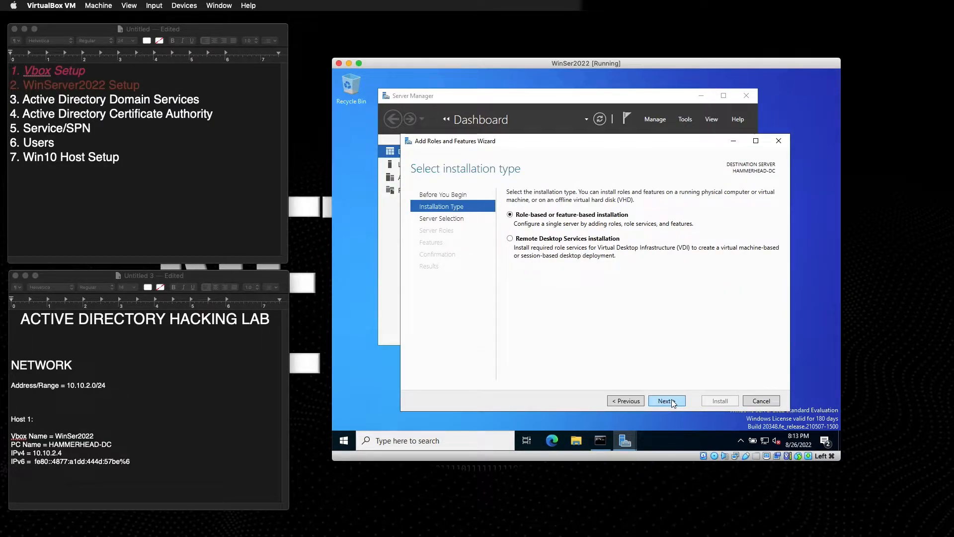
pyautogui.click(625, 401)
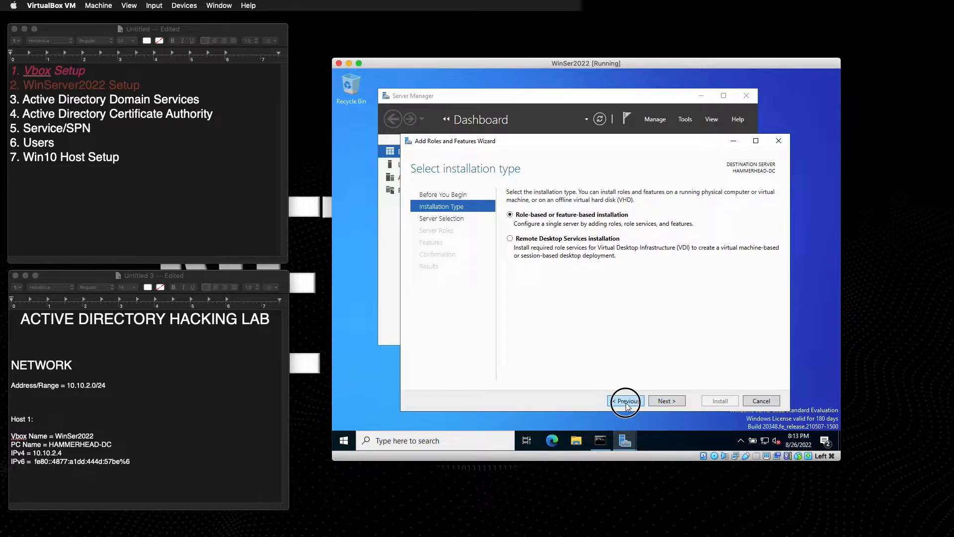
pyautogui.click(668, 398)
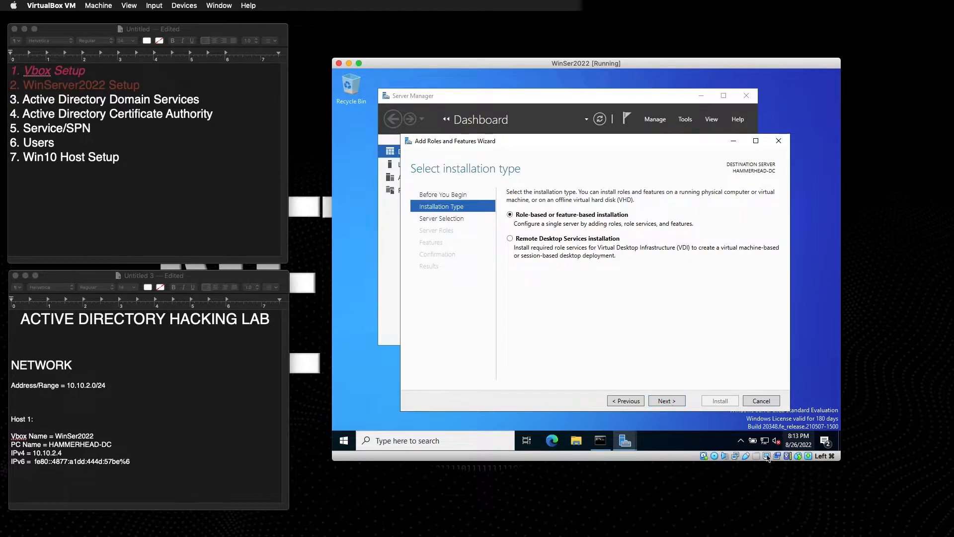
pyautogui.click(676, 403)
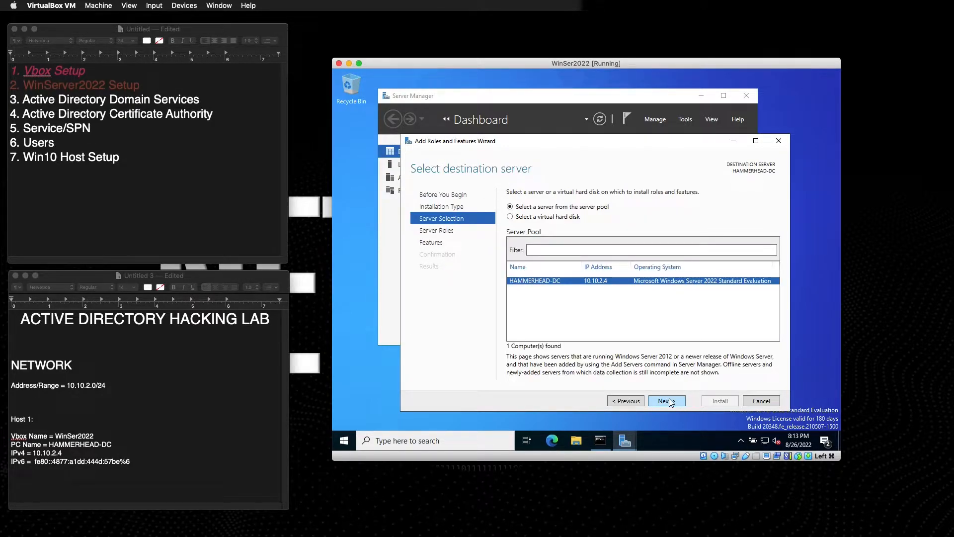
pyautogui.click(670, 398)
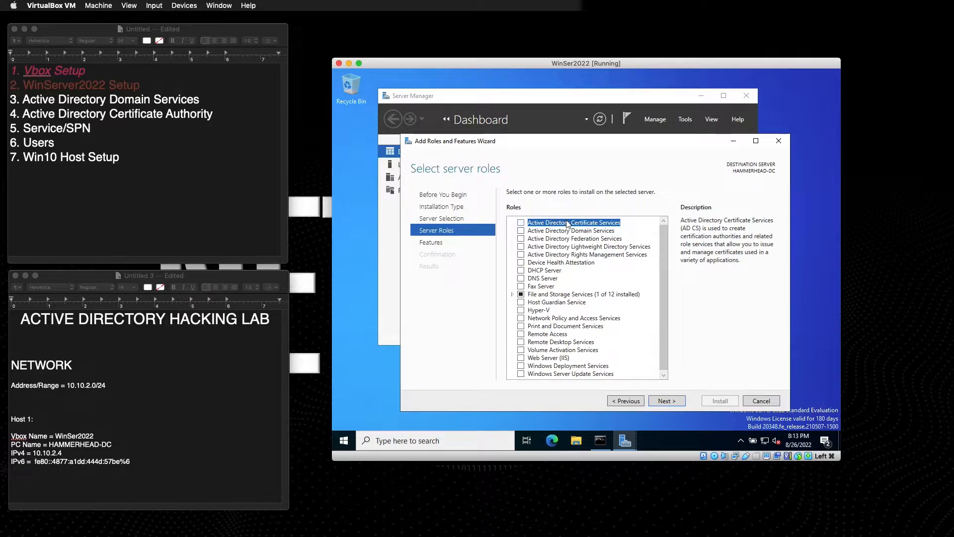
pyautogui.click(521, 231)
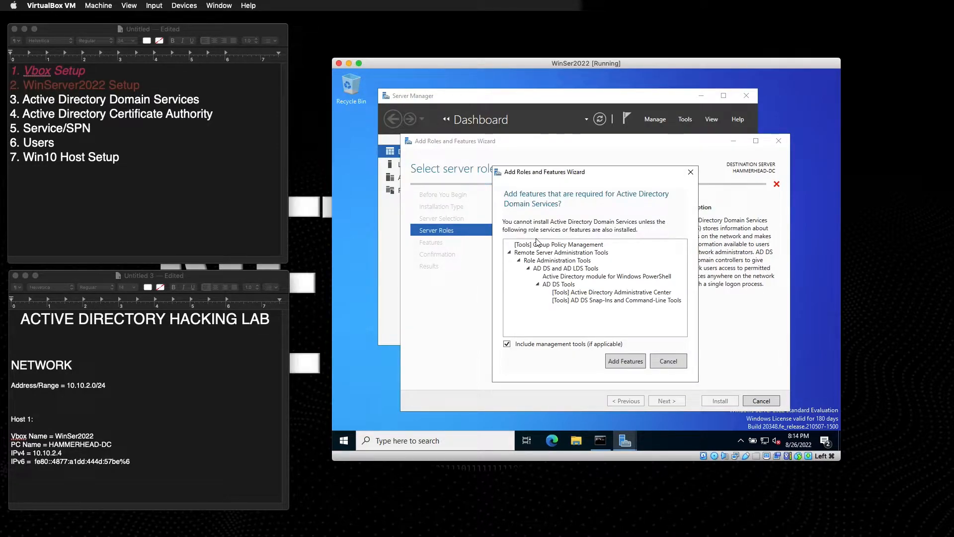
pyautogui.click(627, 364)
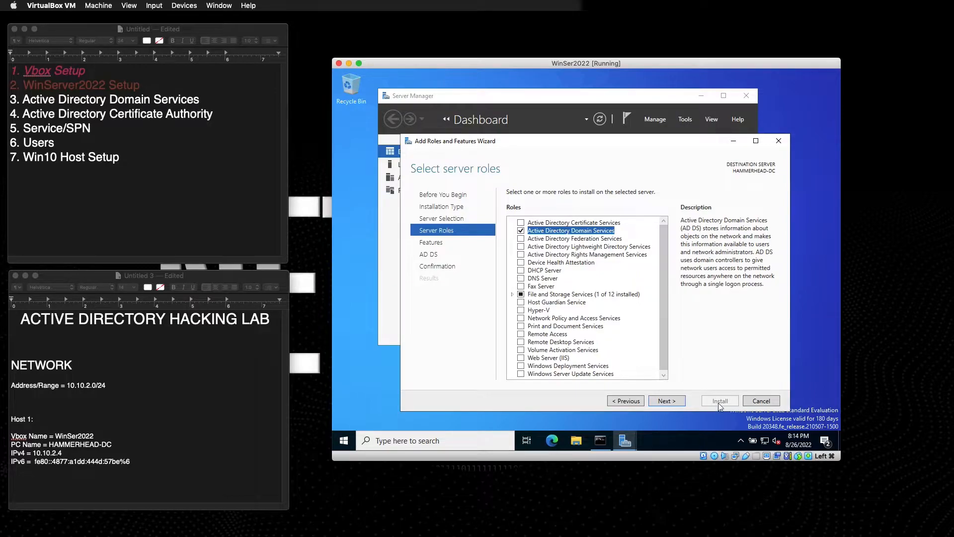
# Keep default features, allow automatic restarts, install AD DS, and close the finished wizard.
pyautogui.click(661, 400)
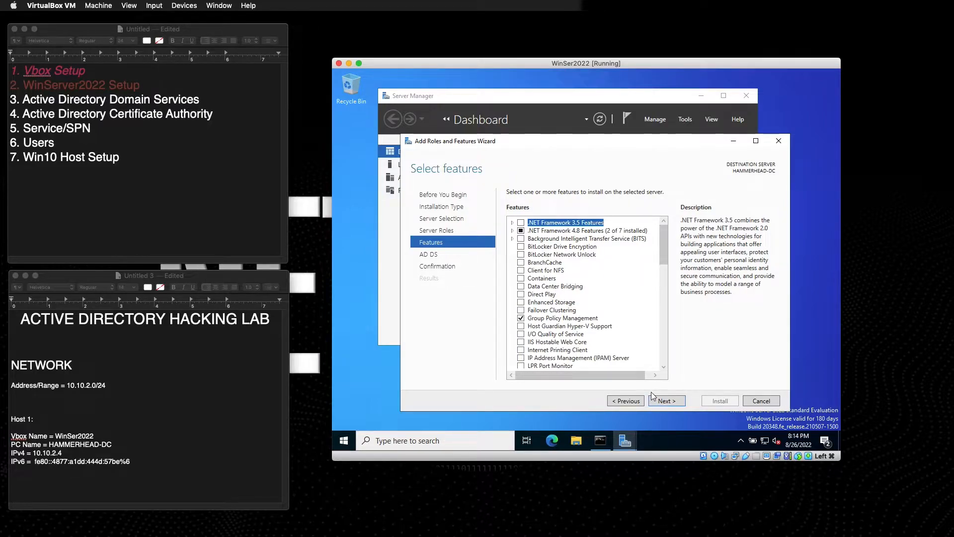
pyautogui.click(667, 402)
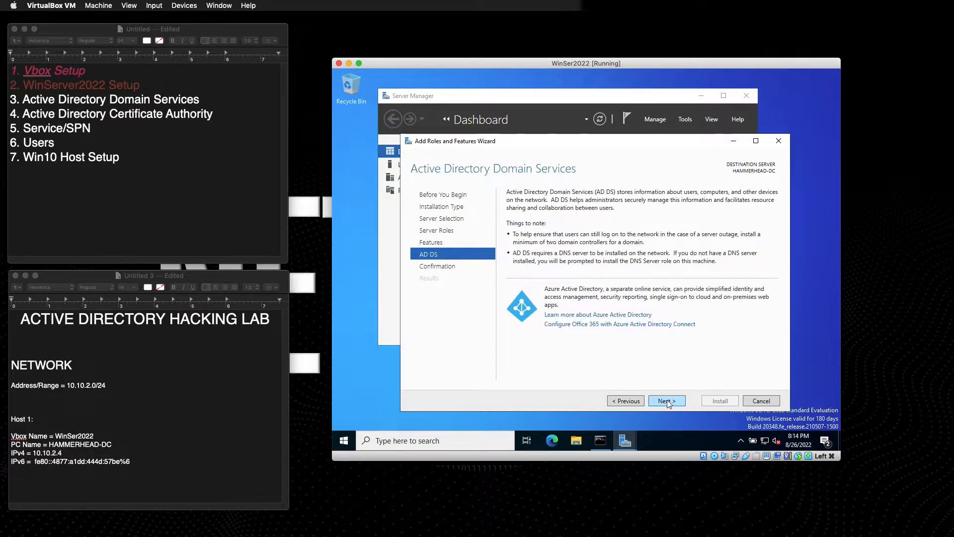
pyautogui.click(667, 402)
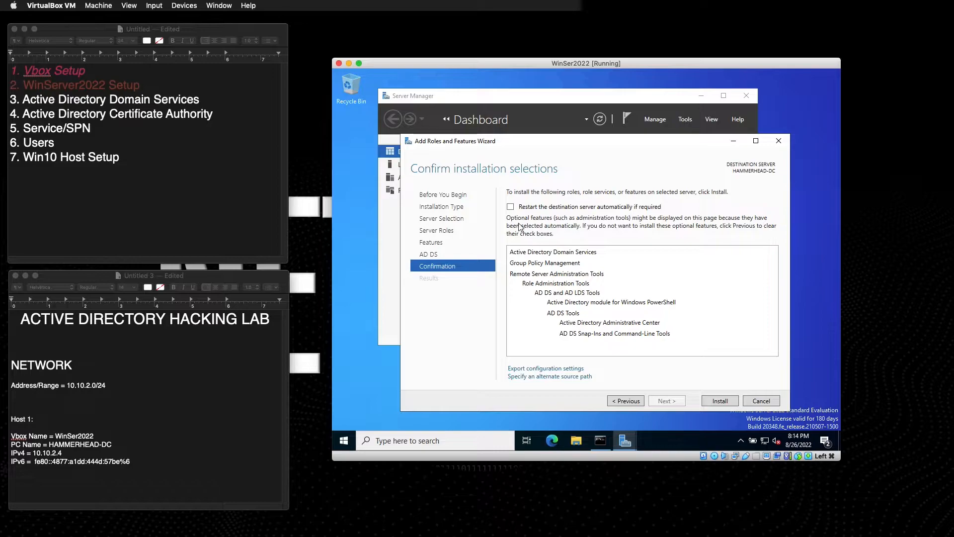
pyautogui.click(511, 208)
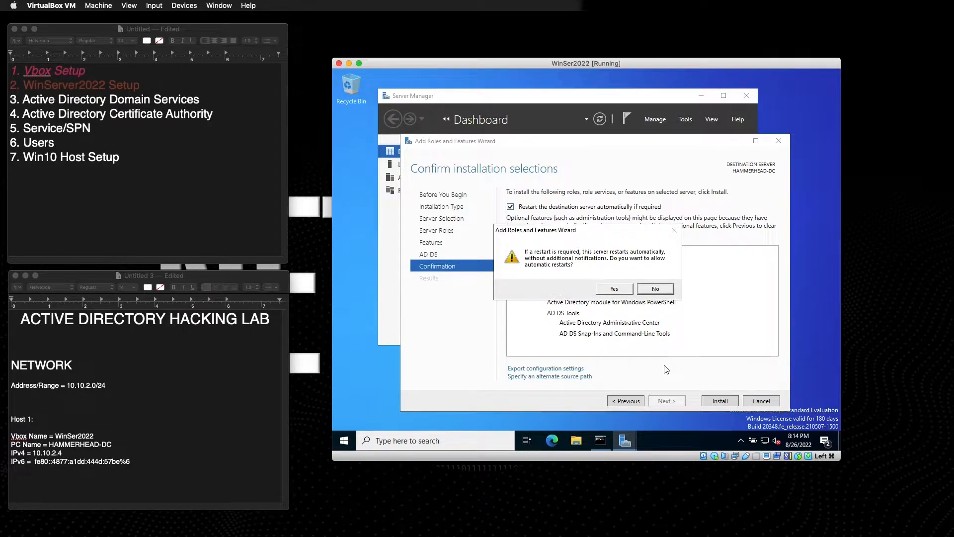
pyautogui.click(621, 295)
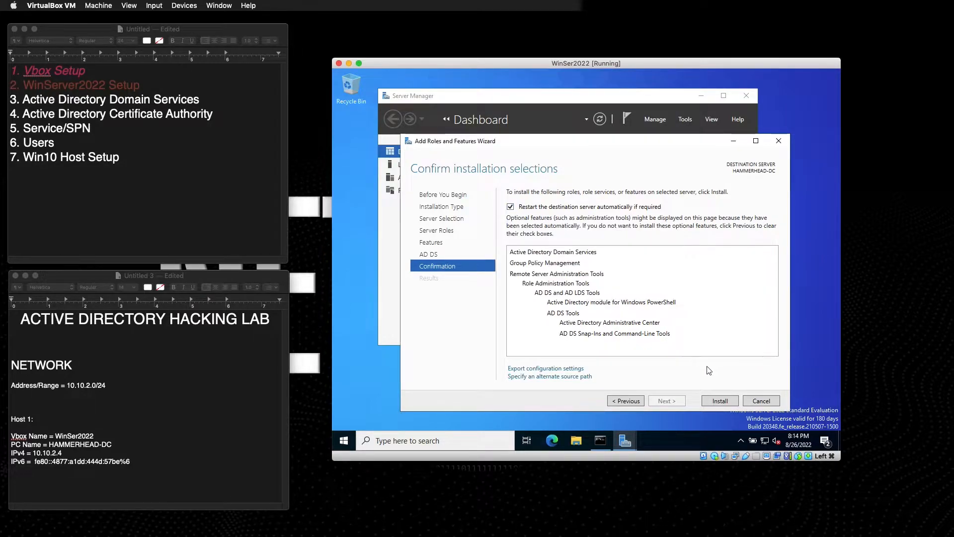
pyautogui.click(713, 403)
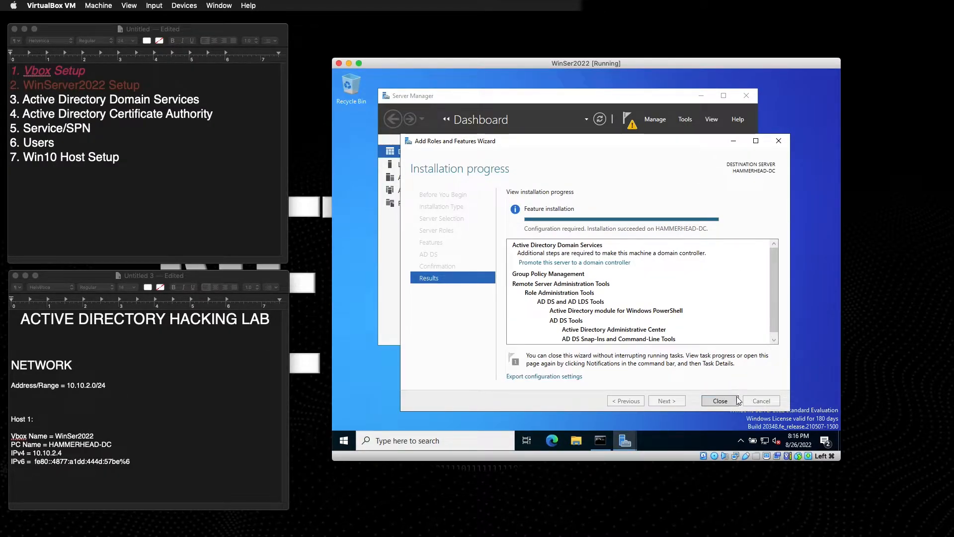
pyautogui.click(720, 401)
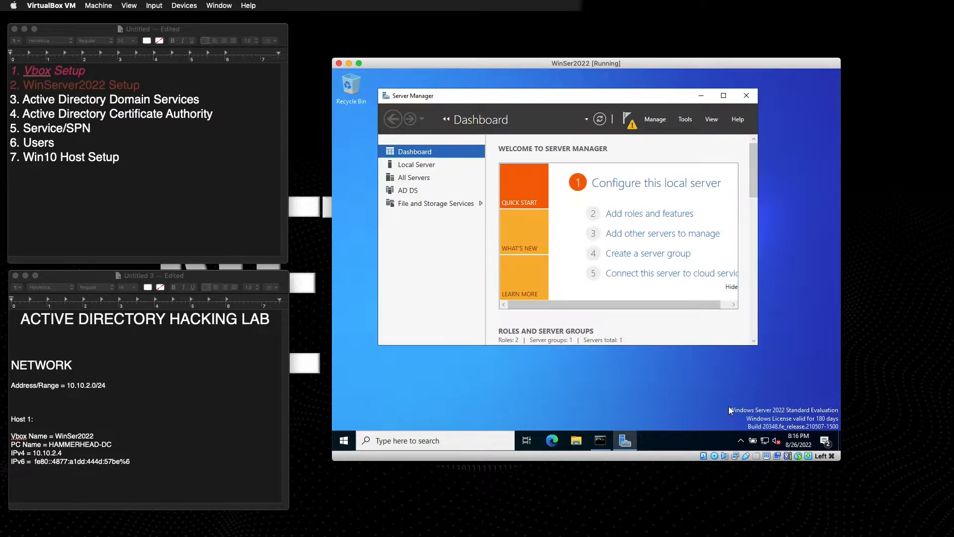
pyautogui.click(629, 120)
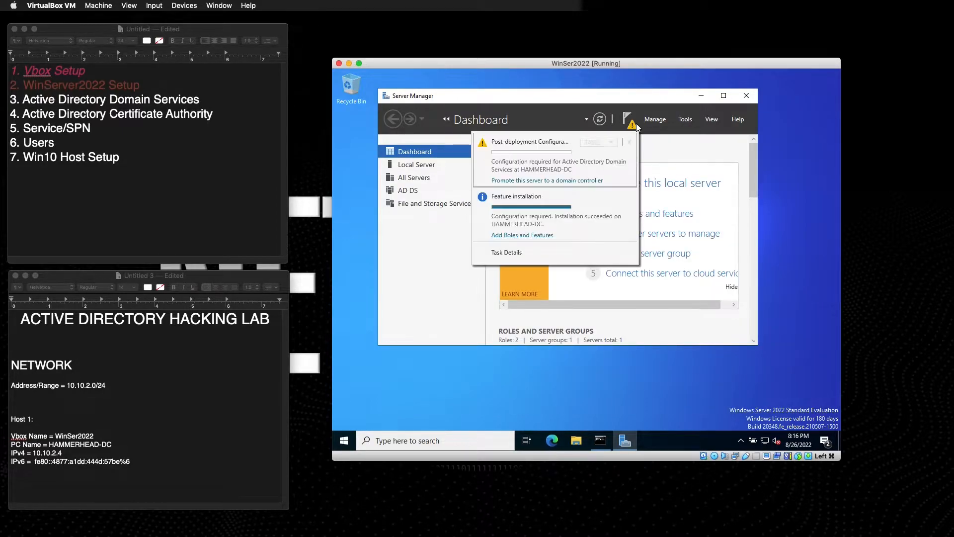
# Choose to promote the server and add a new forest with root domain bebop.net.
pyautogui.click(503, 181)
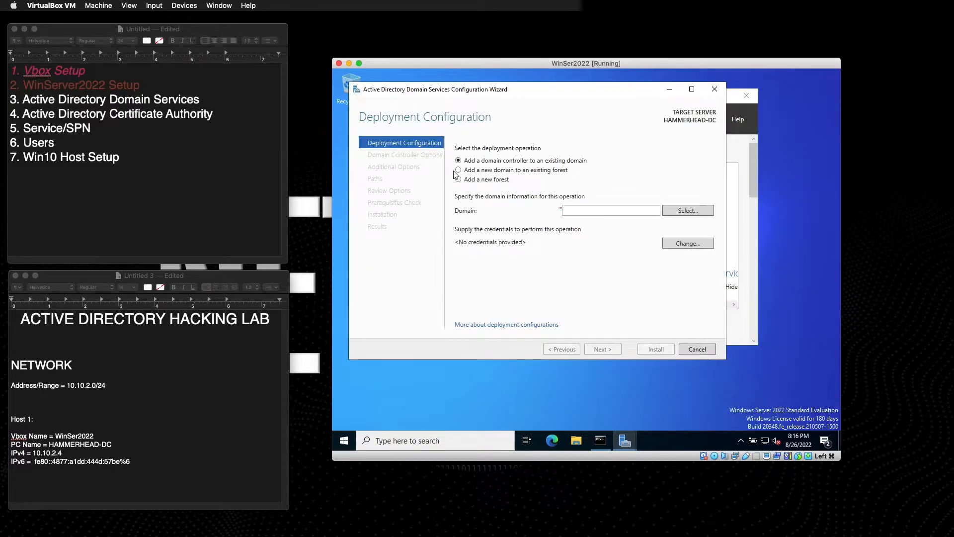
pyautogui.click(458, 180)
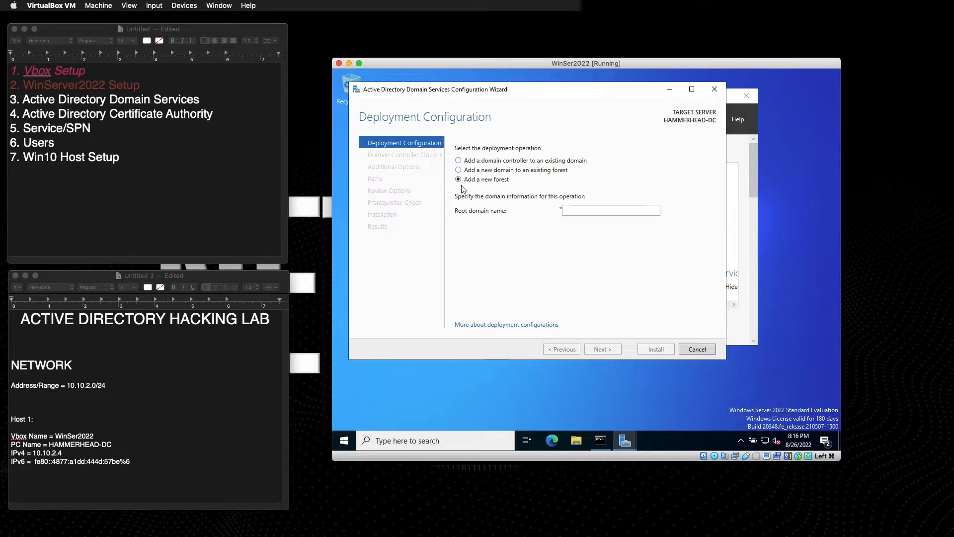
pyautogui.click(588, 209)
pyautogui.write('bebop.')
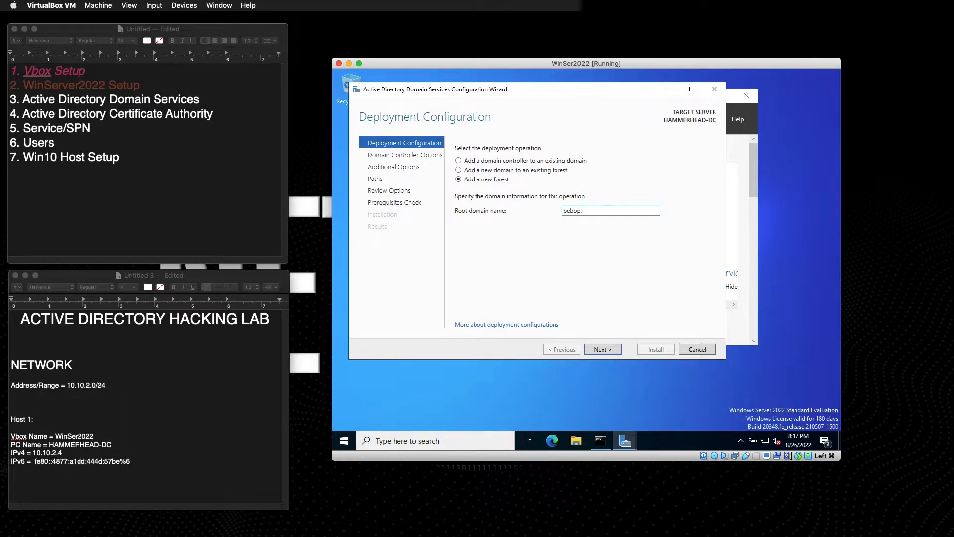
pyautogui.write('net')
pyautogui.click(611, 348)
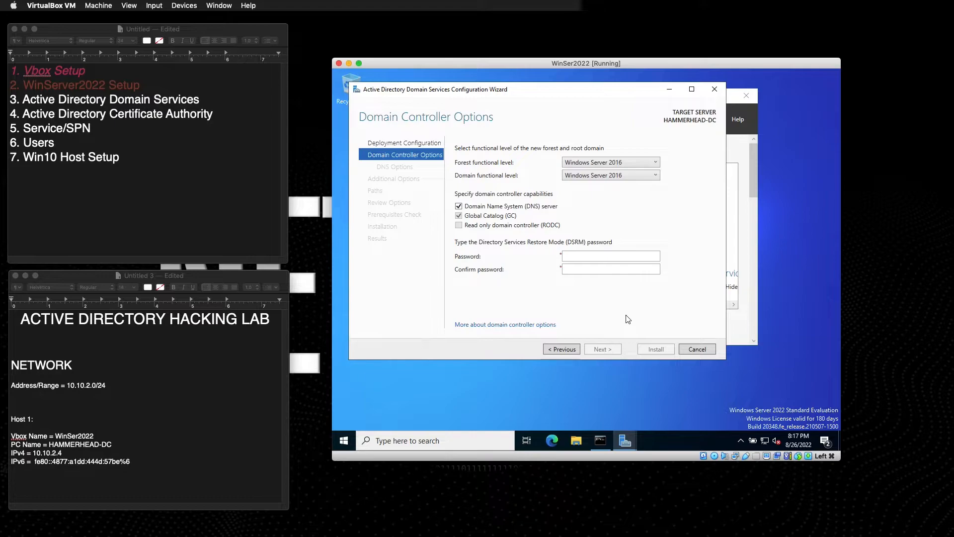
# Enter and confirm the DSRM password, accept default DNS, NetBIOS BEBOP and paths, then install.
pyautogui.click(576, 258)
pyautogui.press('Tab')
pyautogui.write('•••')
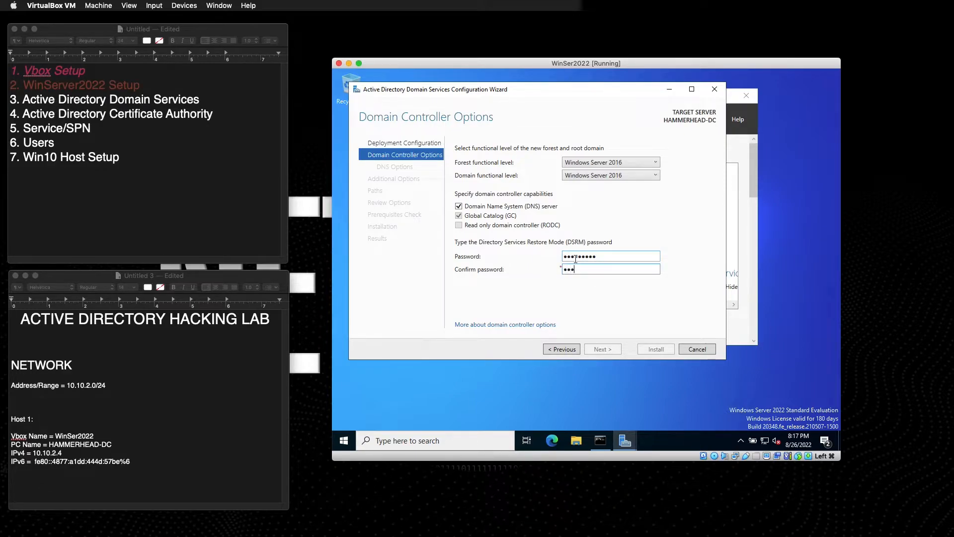
pyautogui.write('••••••')
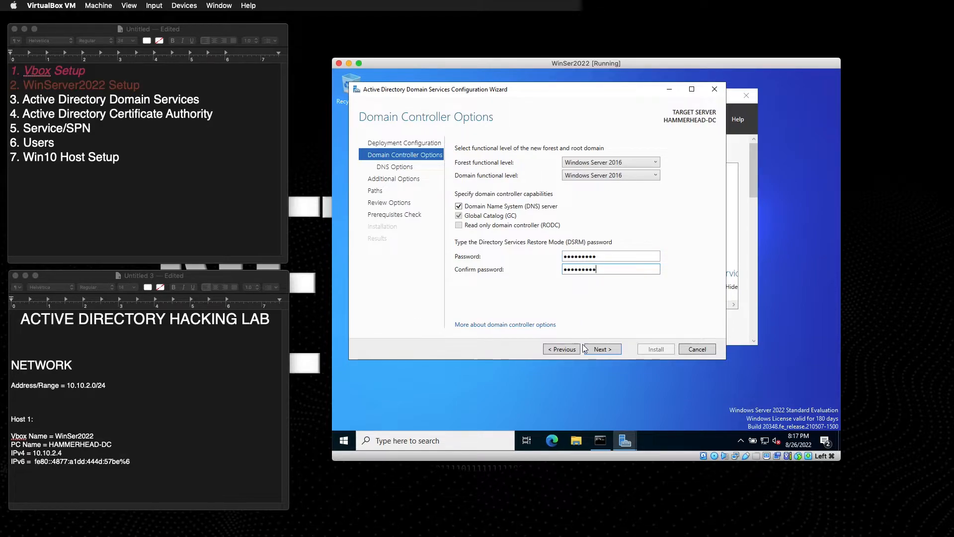
pyautogui.click(596, 350)
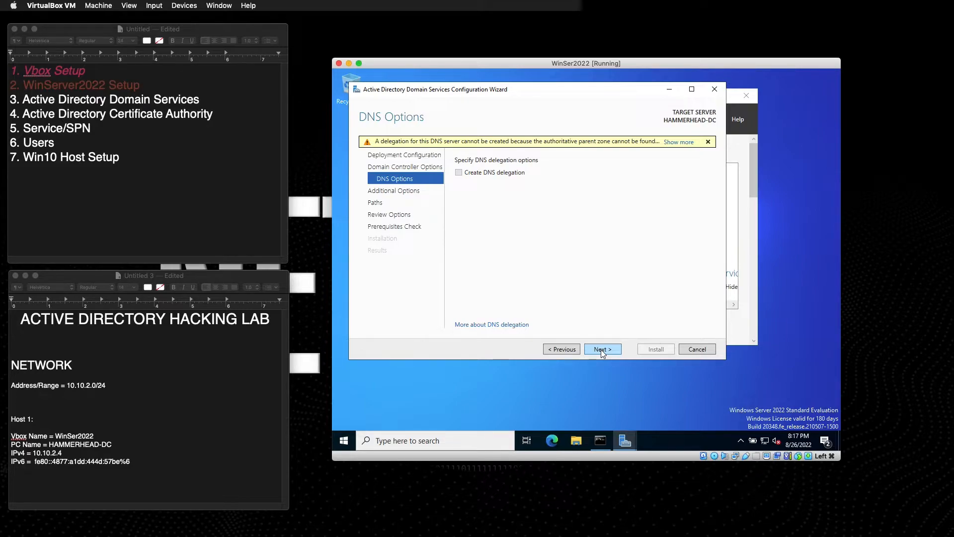
pyautogui.click(601, 350)
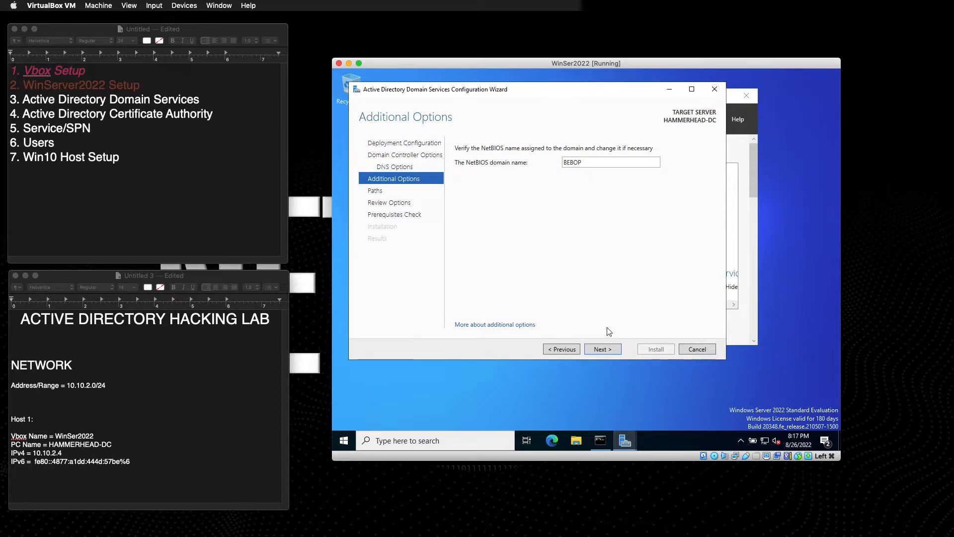
pyautogui.click(603, 351)
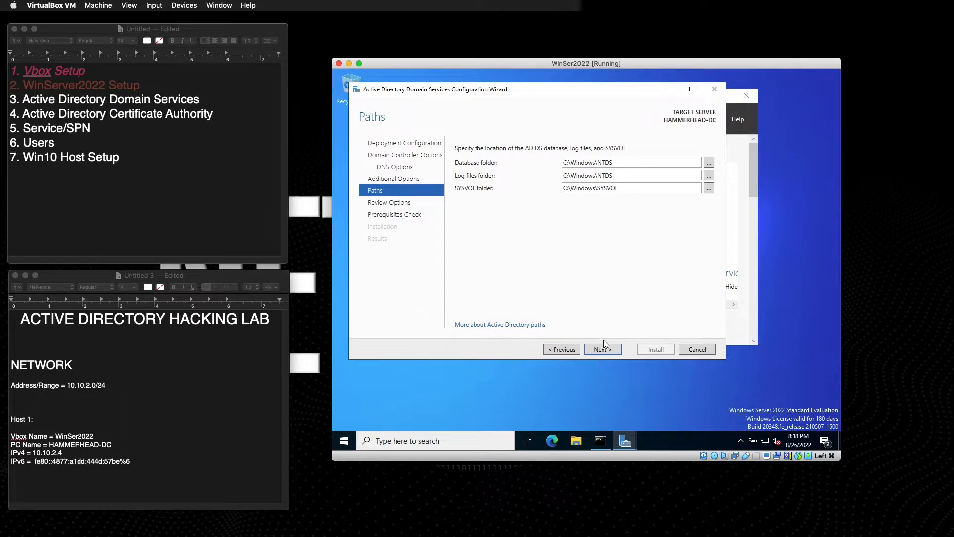
pyautogui.click(600, 348)
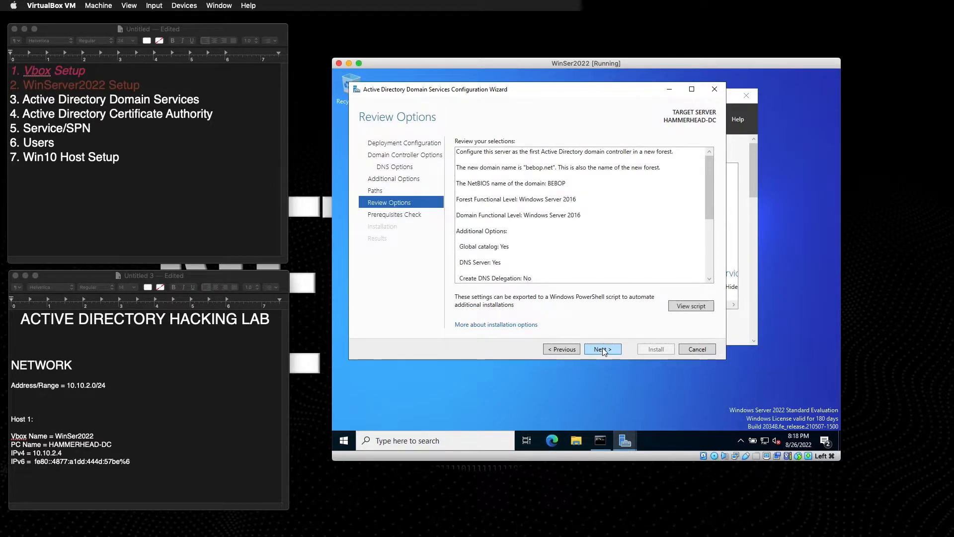
pyautogui.click(603, 348)
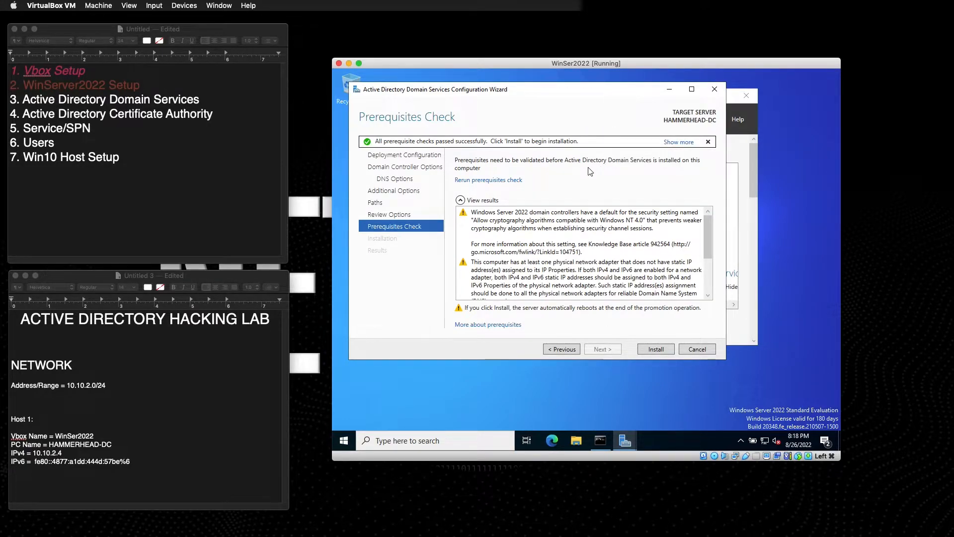
pyautogui.click(656, 349)
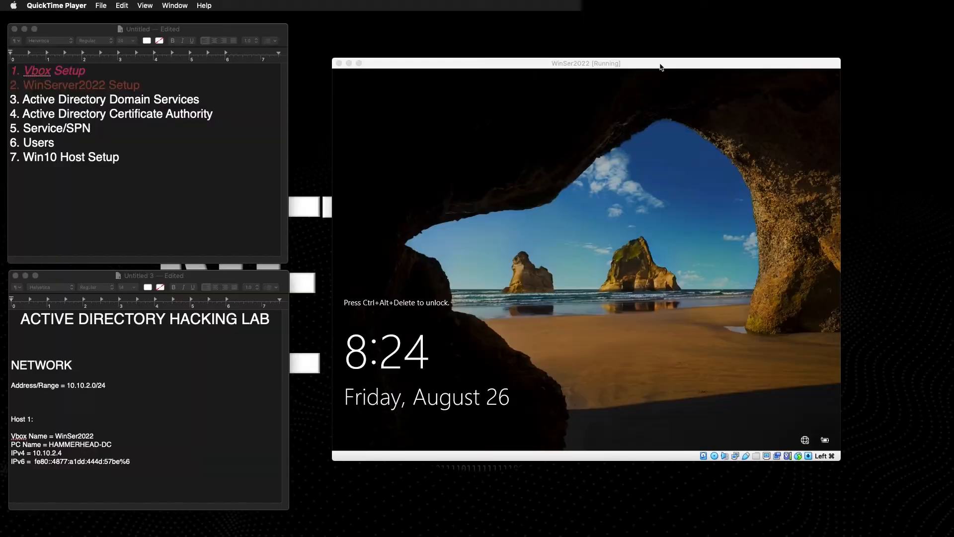
# Sign in to the rebooted server as the BEBOP Administrator with the account password.
pyautogui.moveTo(661, 67); pyautogui.dragTo(649, 80)
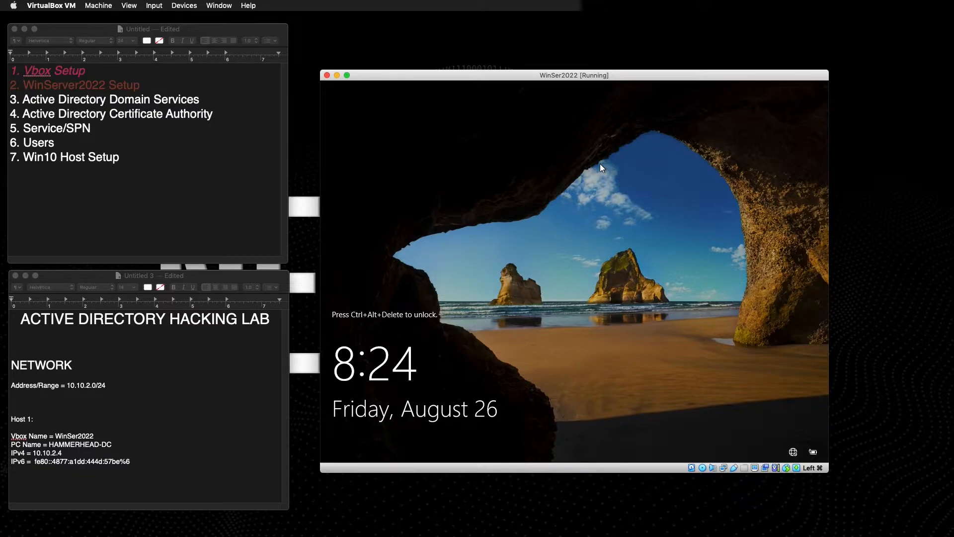
pyautogui.press('super+Delete')
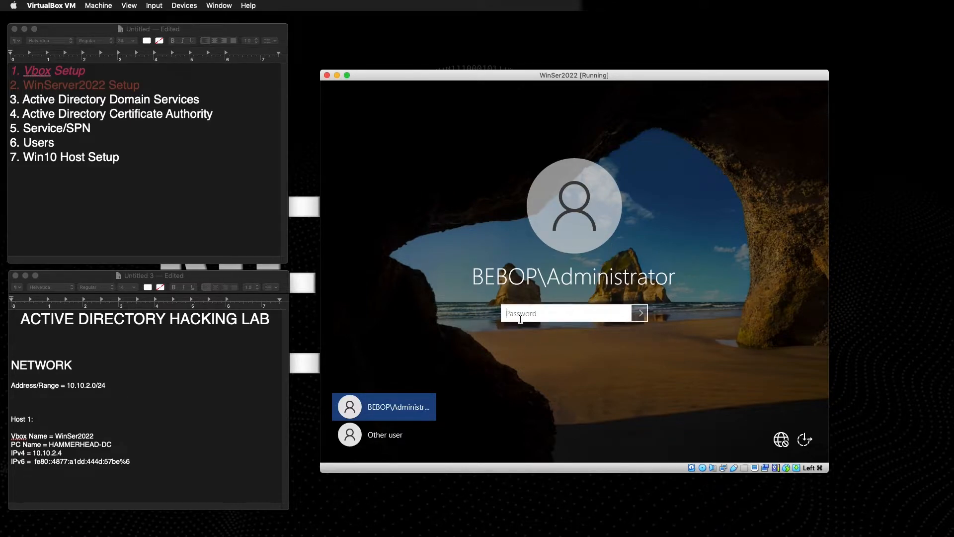
pyautogui.write('••••••••••')
pyautogui.press('Return')
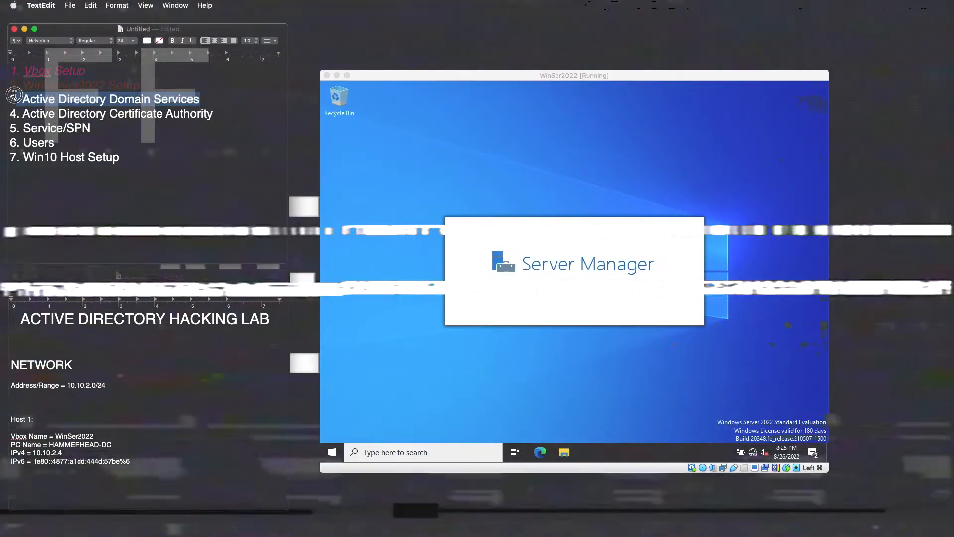
# Mark the third checklist item in the notes as completed.
pyautogui.click(146, 41)
pyautogui.click(129, 74)
pyautogui.press('super+i')
# Back in the VM, open Server Manager's Tools list and then its Manage menu.
pyautogui.click(602, 180)
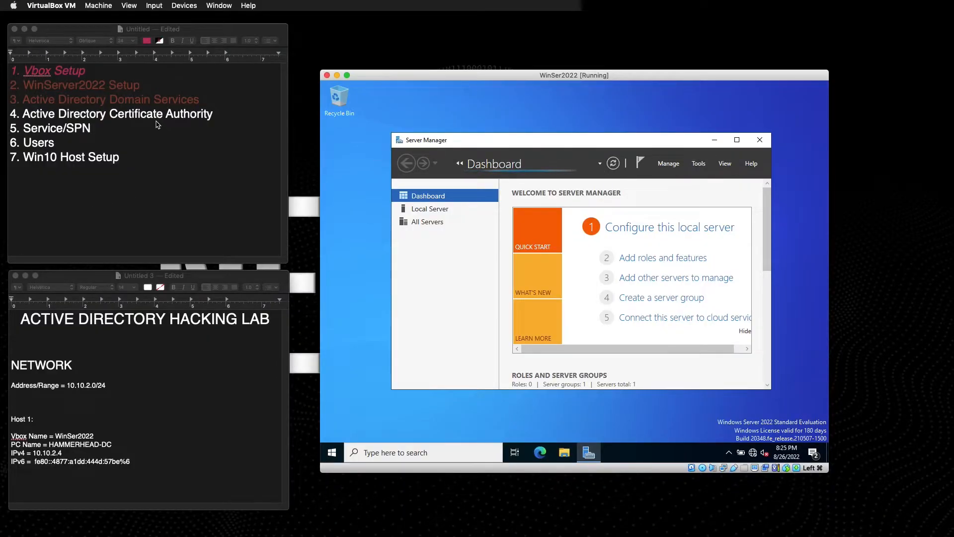
pyautogui.click(157, 125)
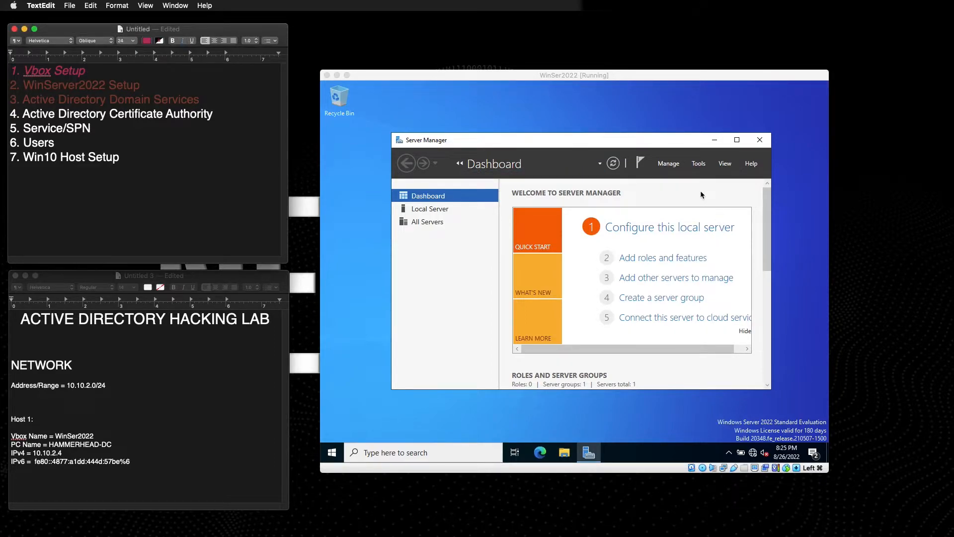
pyautogui.click(699, 164)
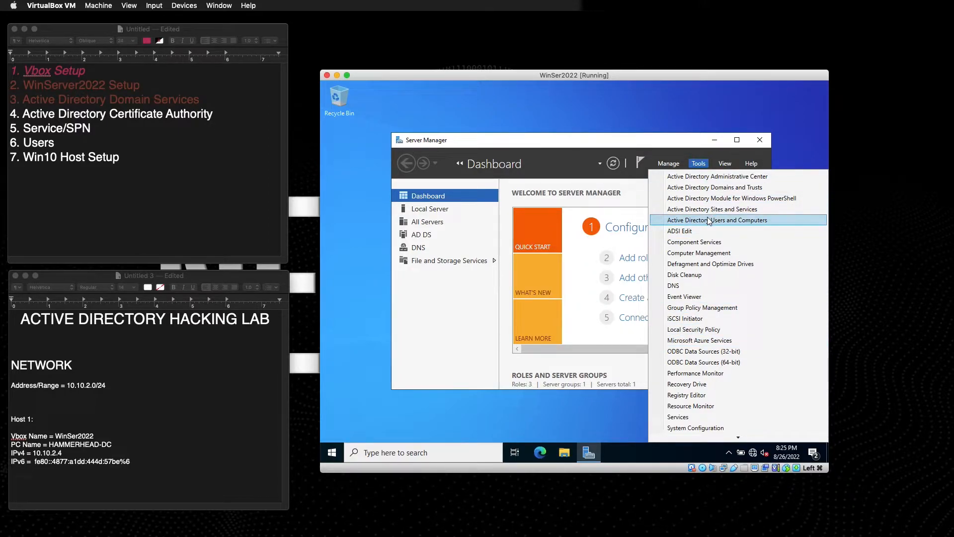
pyautogui.click(669, 163)
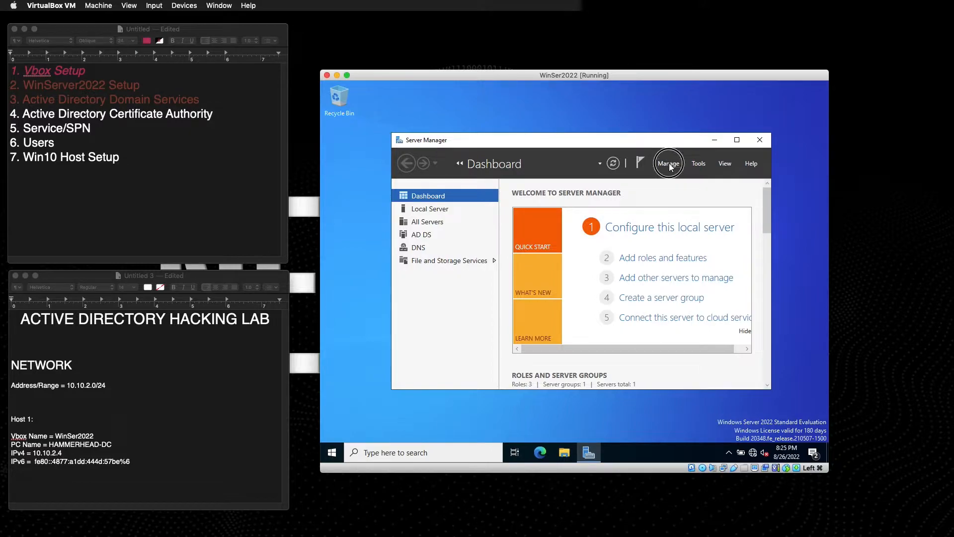
# Start a role-based install on HAMMERHEAD-DC and select AD Certificate Services with its management tools.
pyautogui.click(687, 176)
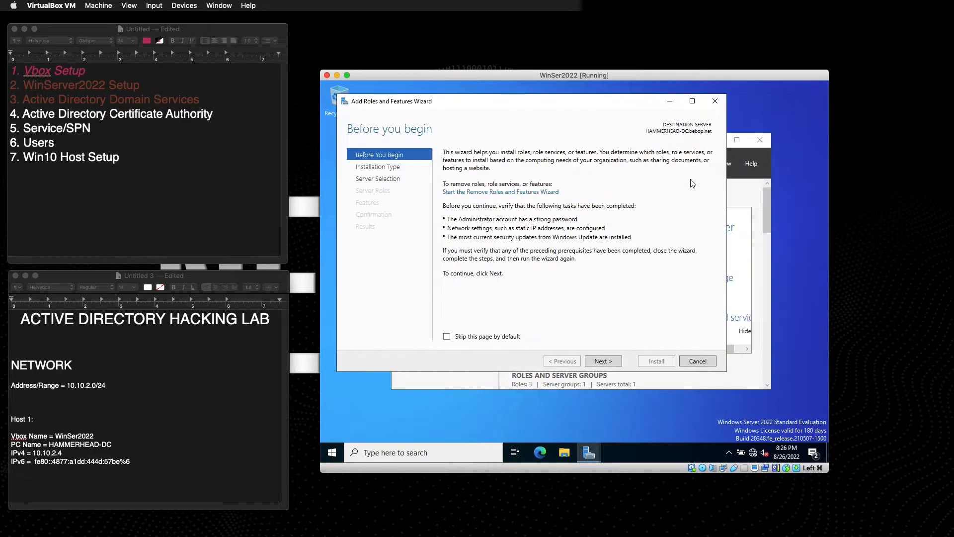
pyautogui.click(616, 362)
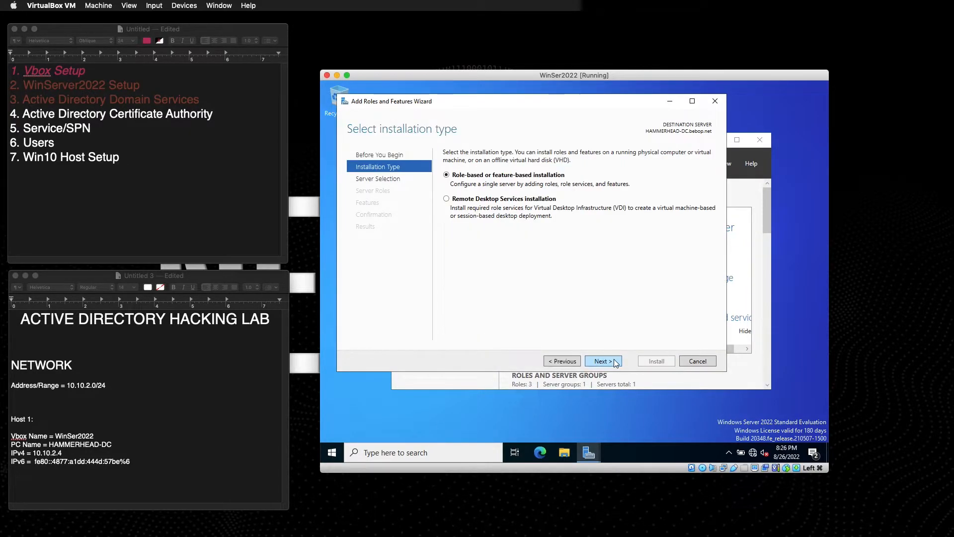
pyautogui.click(616, 362)
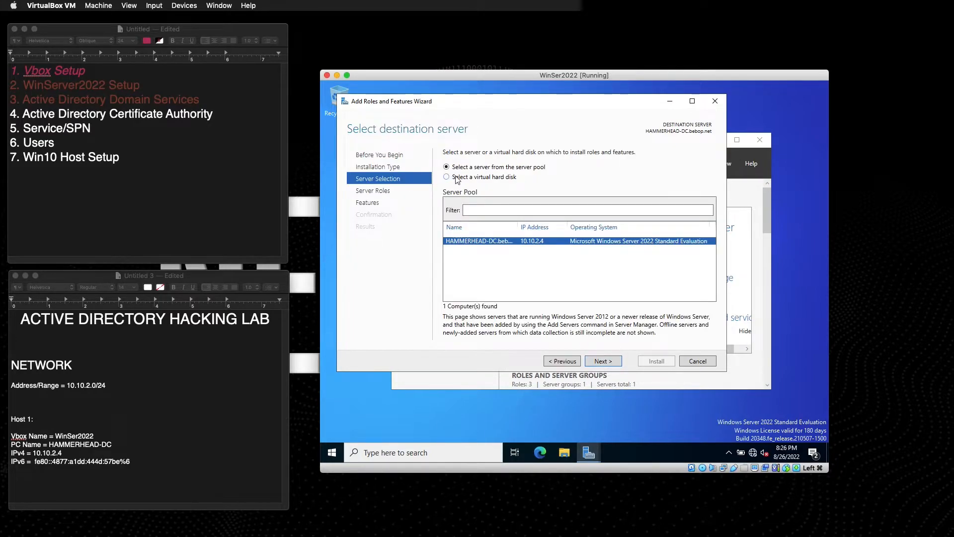
pyautogui.click(600, 362)
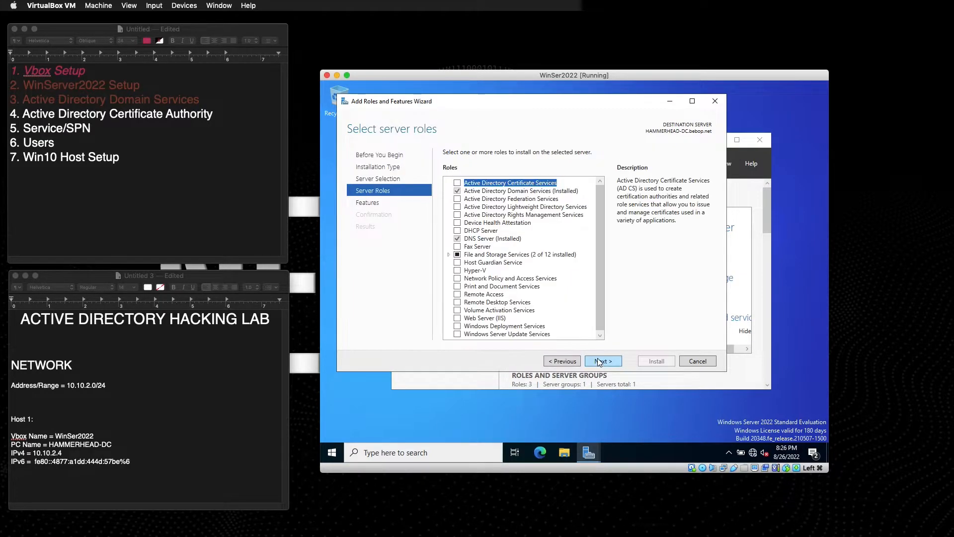
pyautogui.click(457, 183)
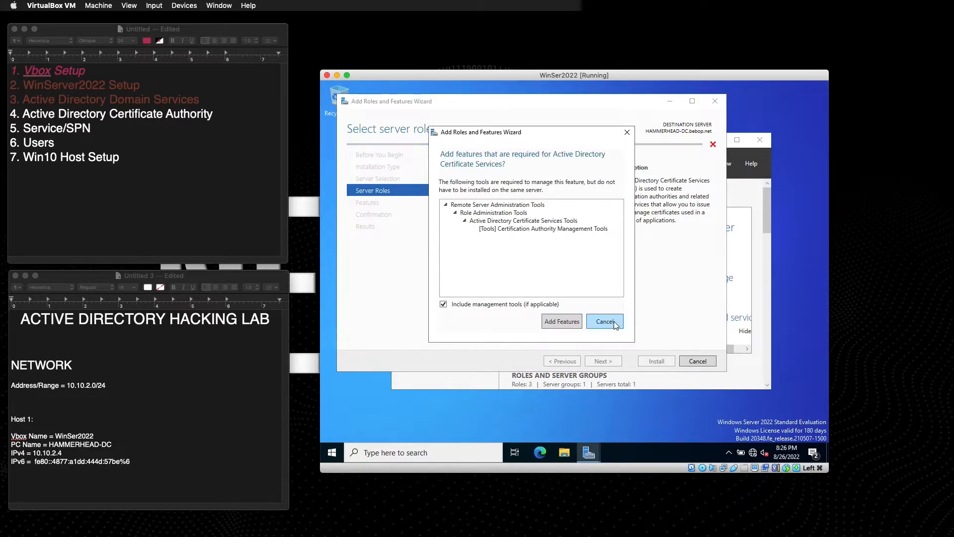
pyautogui.click(558, 325)
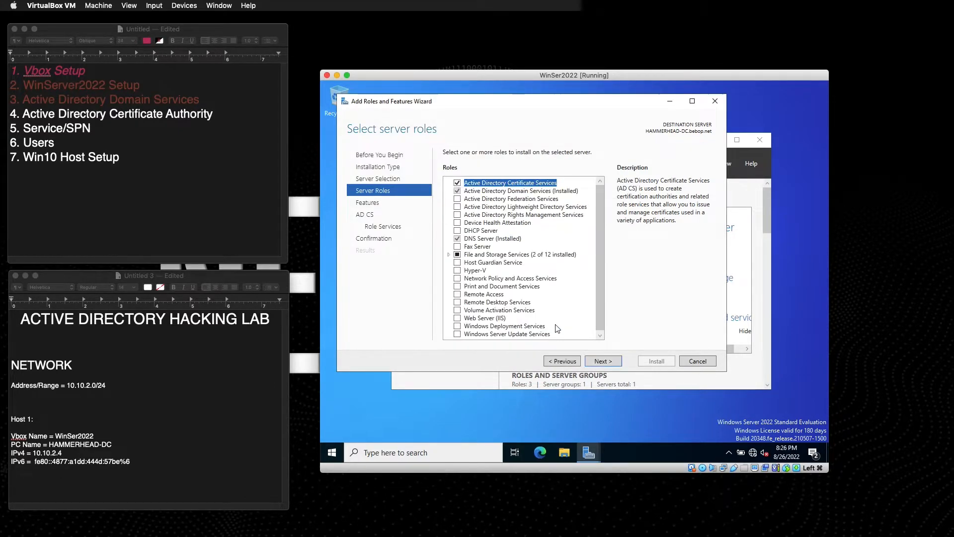
# Keep Certification Authority as role service, allow automatic restarts, and begin installing.
pyautogui.click(604, 361)
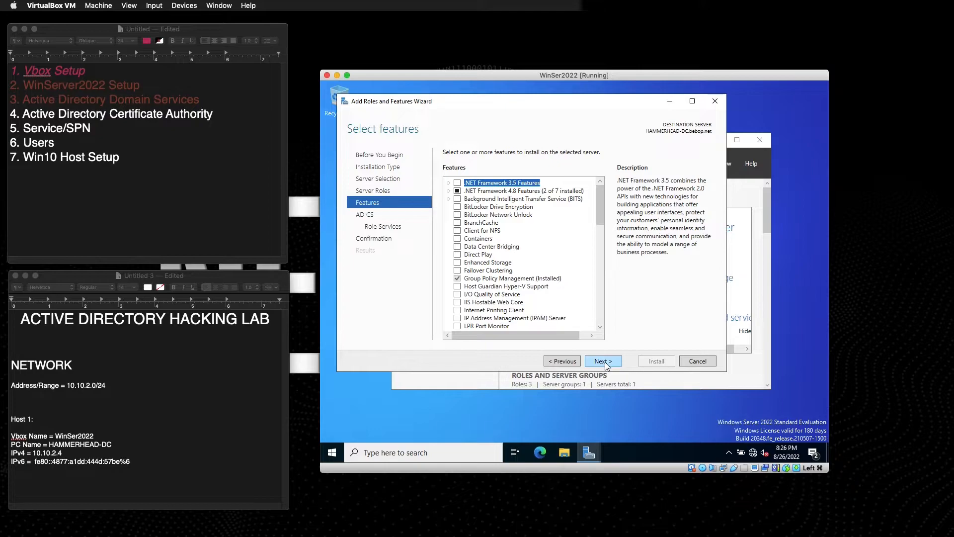
pyautogui.click(606, 363)
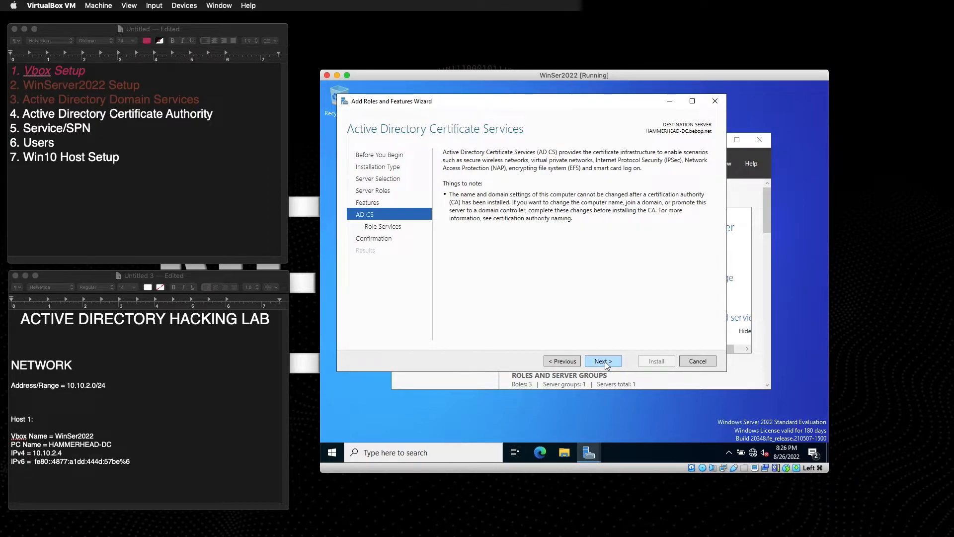
pyautogui.click(603, 361)
pyautogui.click(604, 362)
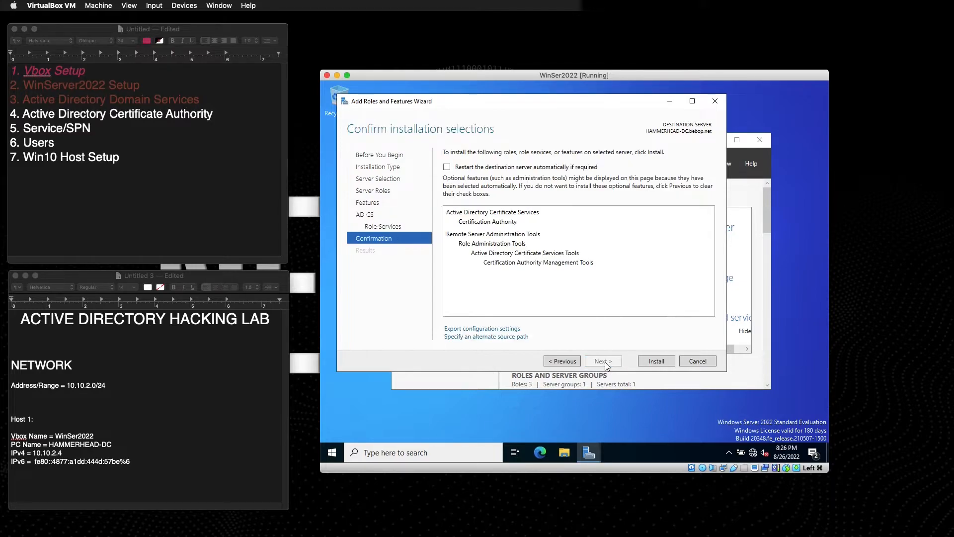
pyautogui.click(447, 167)
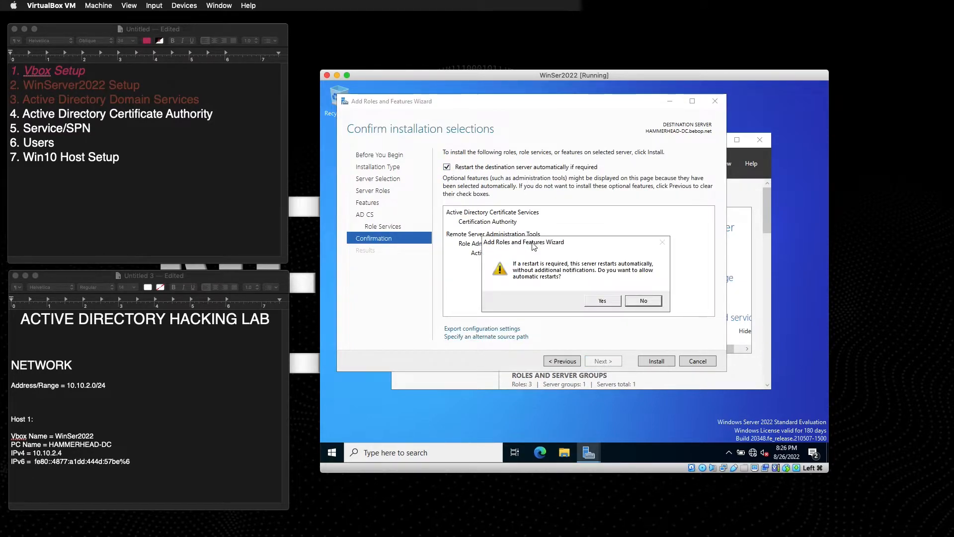
pyautogui.click(603, 301)
pyautogui.click(658, 361)
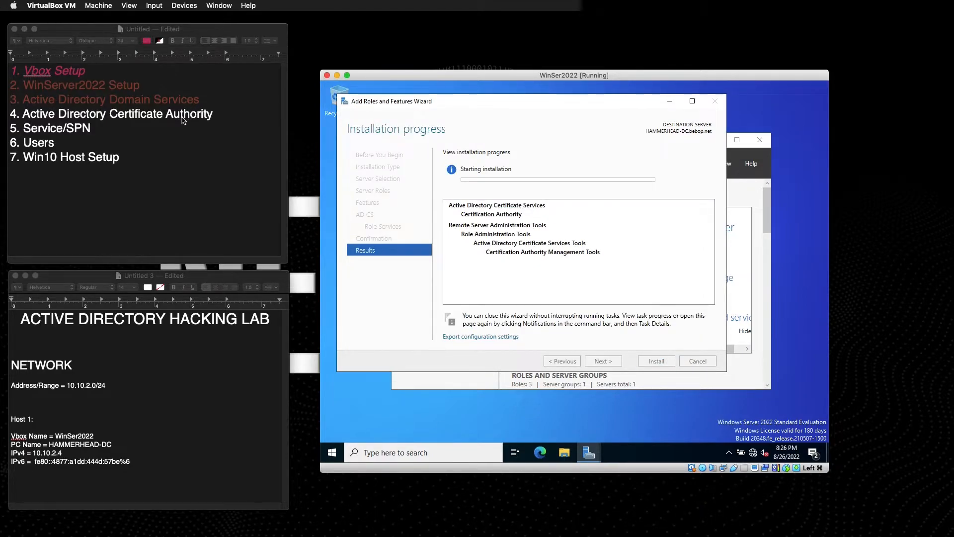
# Insert '7. Setup SMB Share' after '6. Users' and renumber Win10 Host Setup to 8.
pyautogui.click(215, 116)
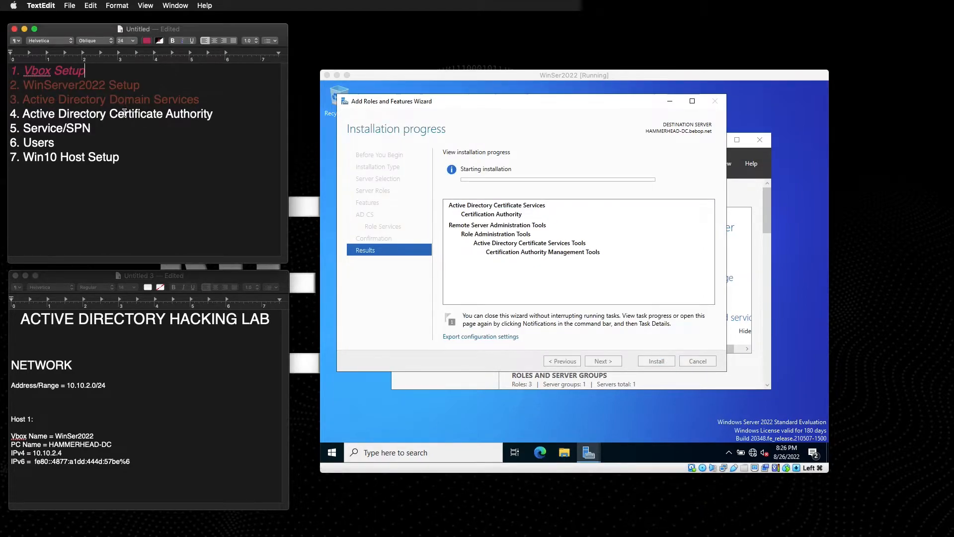
pyautogui.click(215, 118)
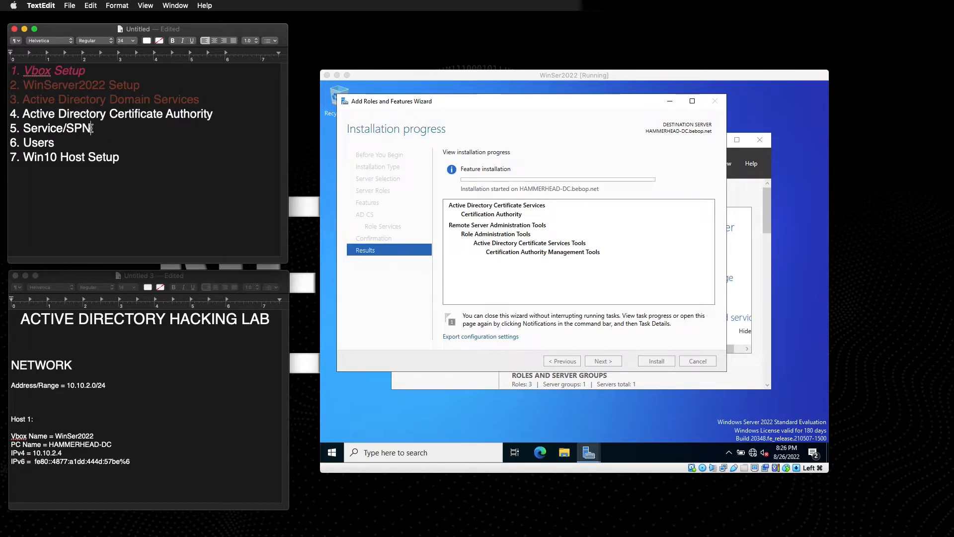
pyautogui.click(58, 143)
pyautogui.press('Return')
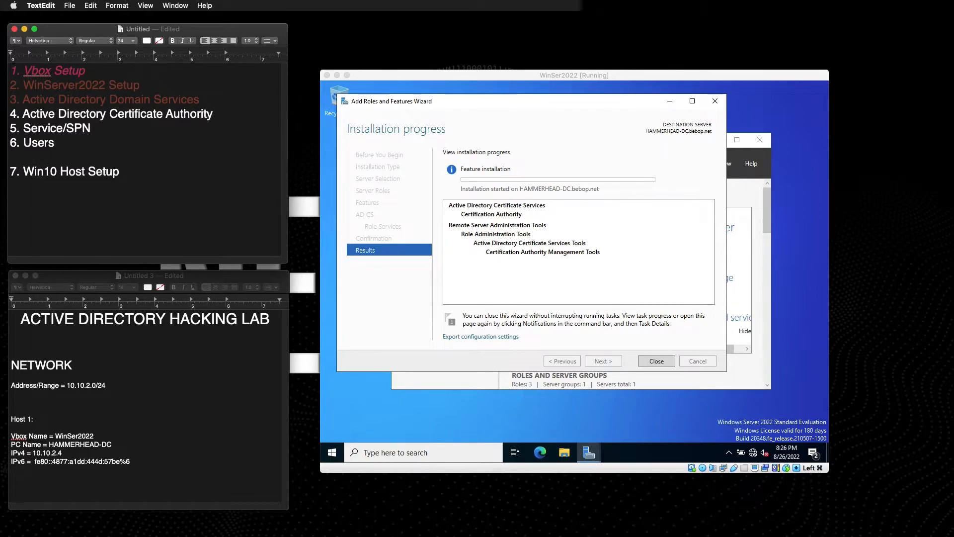
pyautogui.write('7. Setup Share')
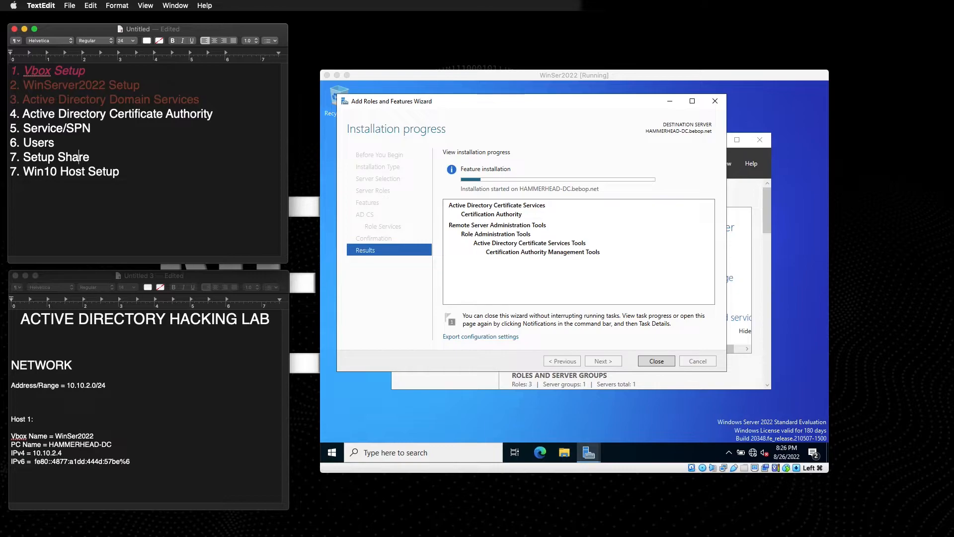
pyautogui.write('SMB')
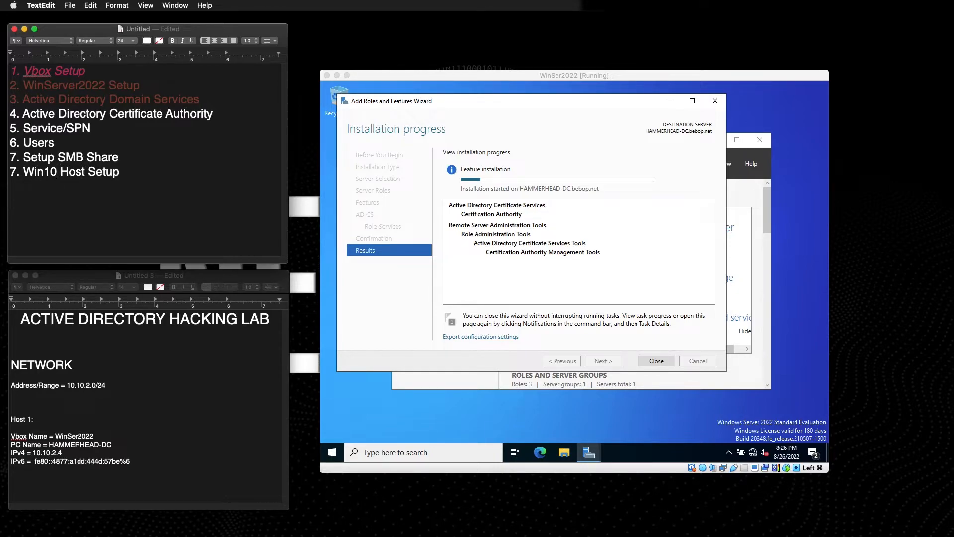
pyautogui.press('BackSpace')
pyautogui.write('8')
pyautogui.click(128, 167)
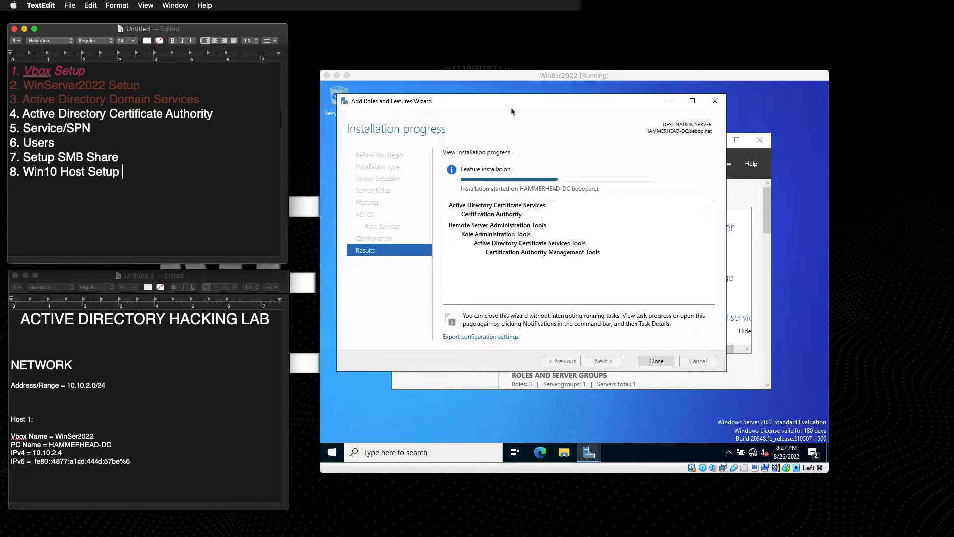
pyautogui.moveTo(447, 98); pyautogui.dragTo(500, 121)
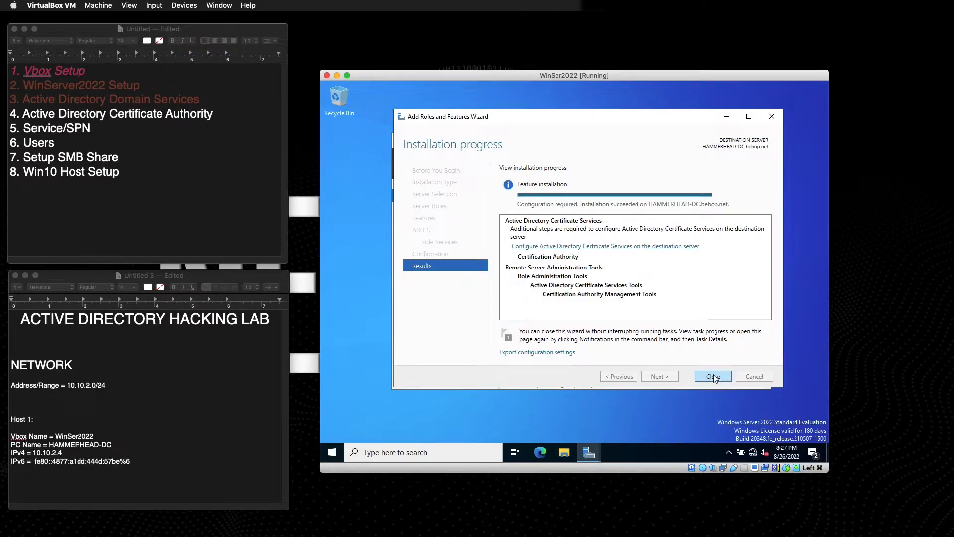
# Close the completed Add Roles wizard and open Server Manager's notifications for AD CS.
pyautogui.click(714, 376)
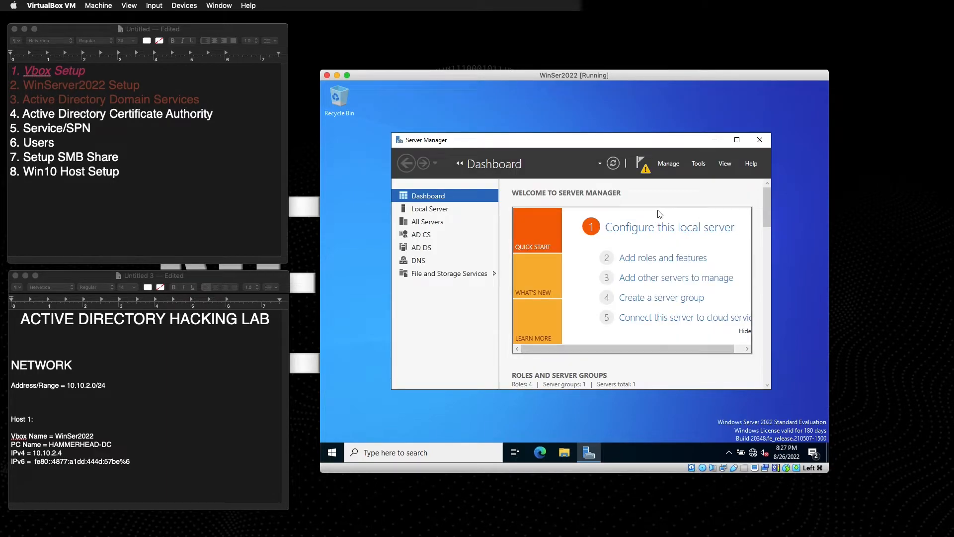
pyautogui.click(645, 169)
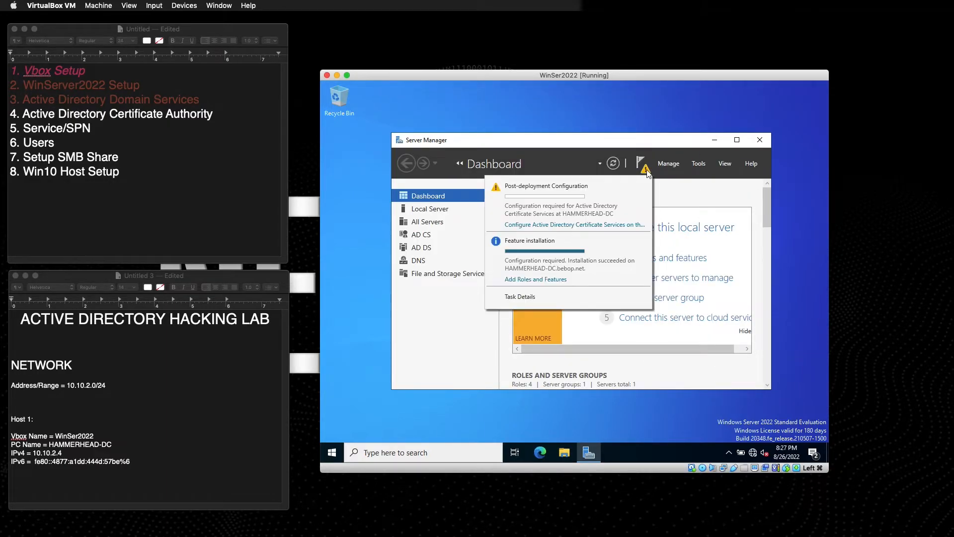
# Configure Certification Authority as an Enterprise Root CA with a new private key and default cryptography.
pyautogui.click(539, 226)
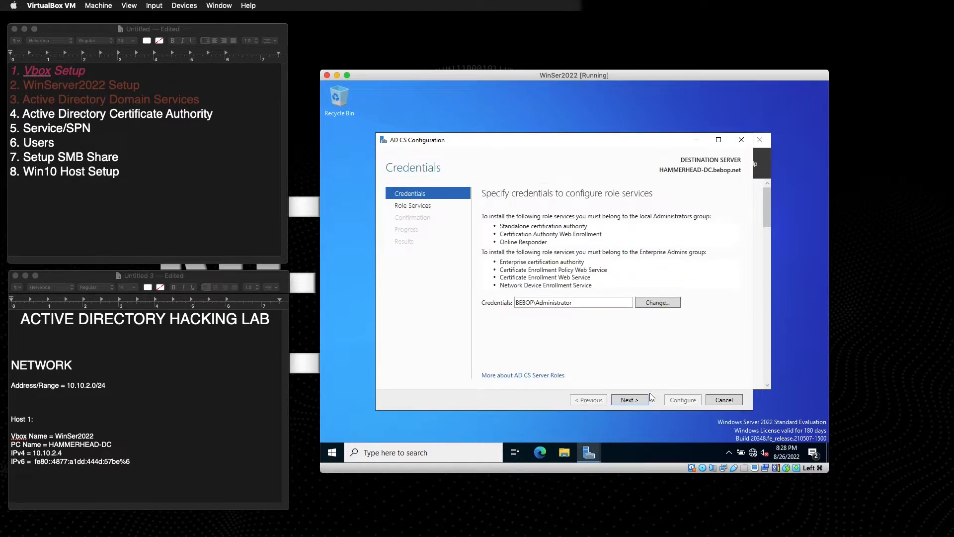
pyautogui.click(628, 398)
pyautogui.click(486, 218)
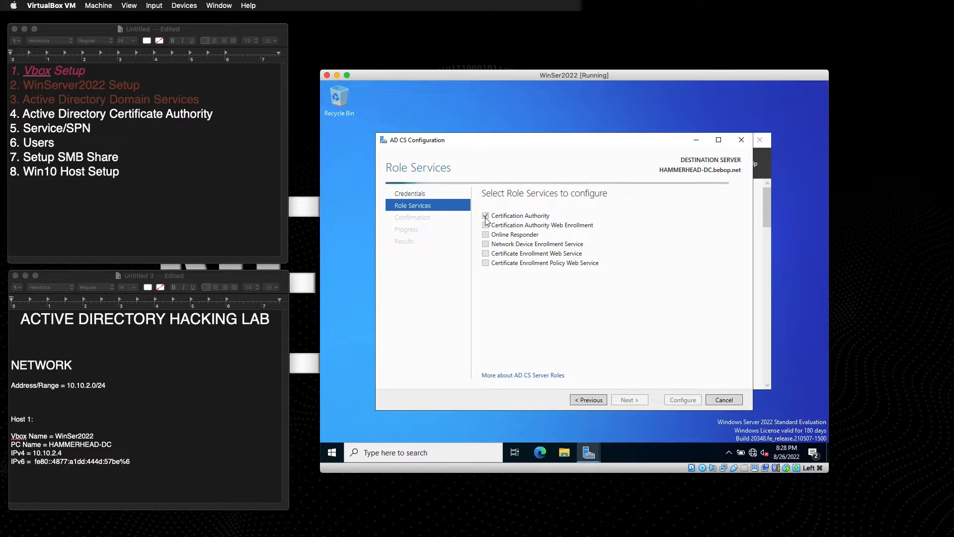
pyautogui.click(628, 399)
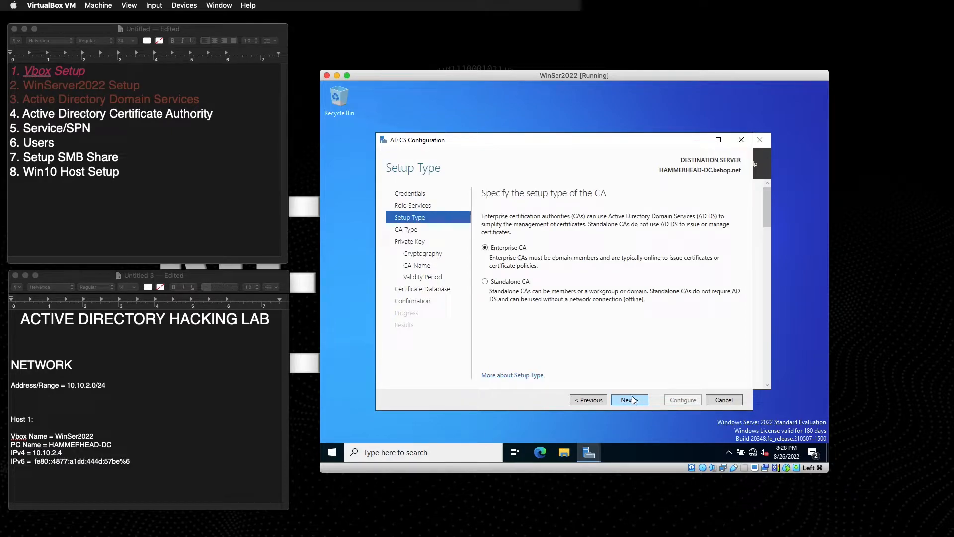
pyautogui.click(630, 400)
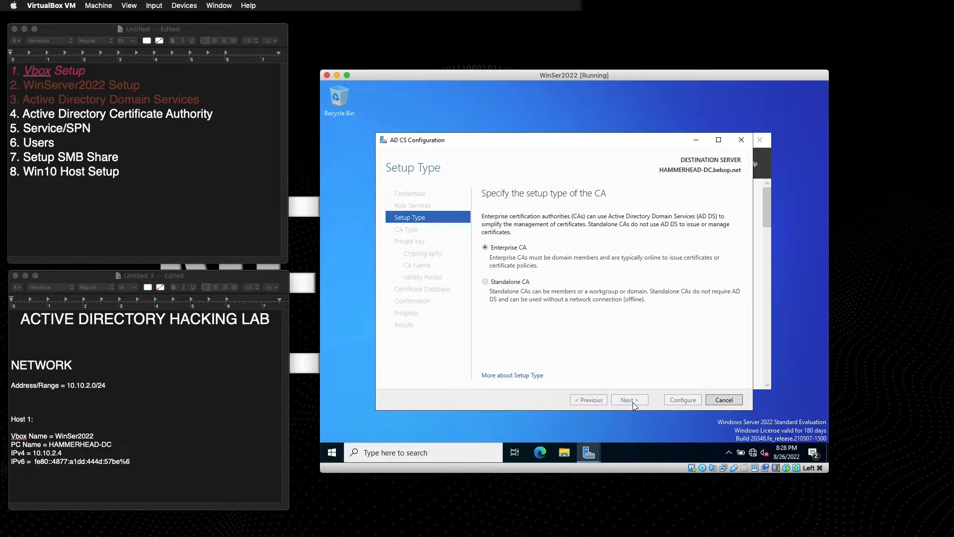
pyautogui.click(630, 401)
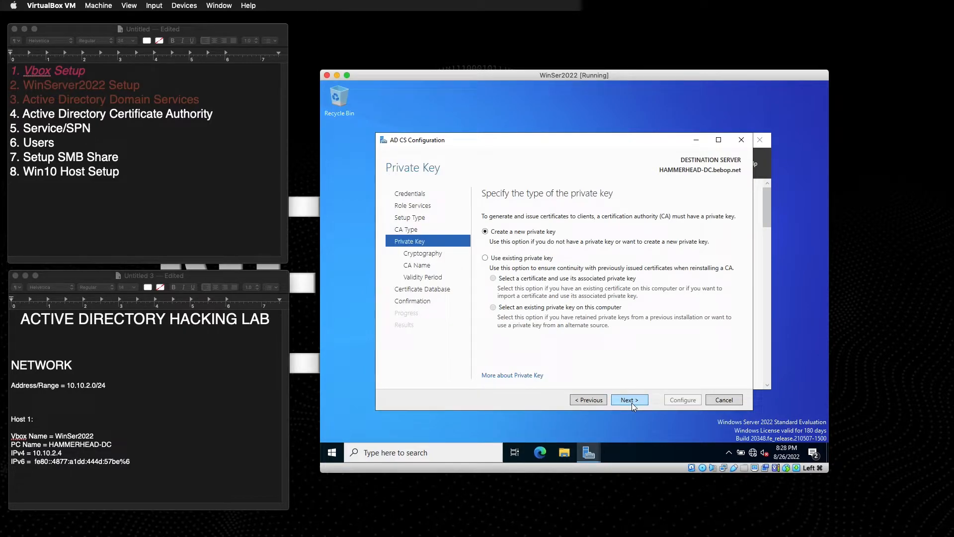
pyautogui.click(632, 401)
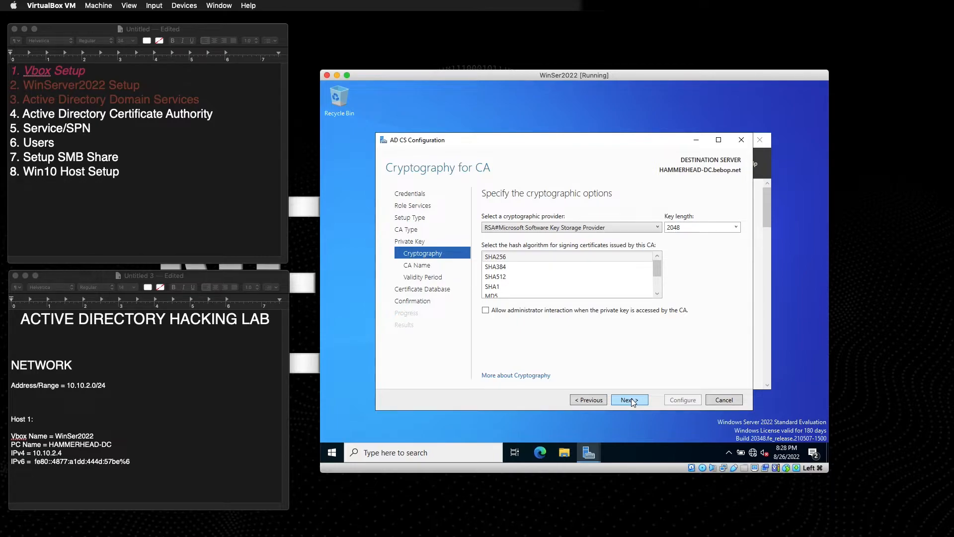
pyautogui.click(631, 399)
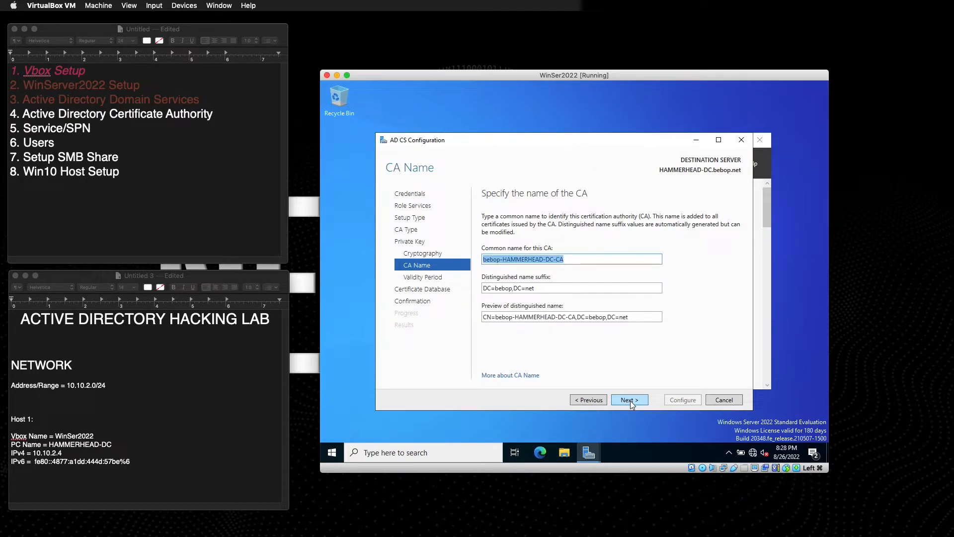
pyautogui.click(631, 400)
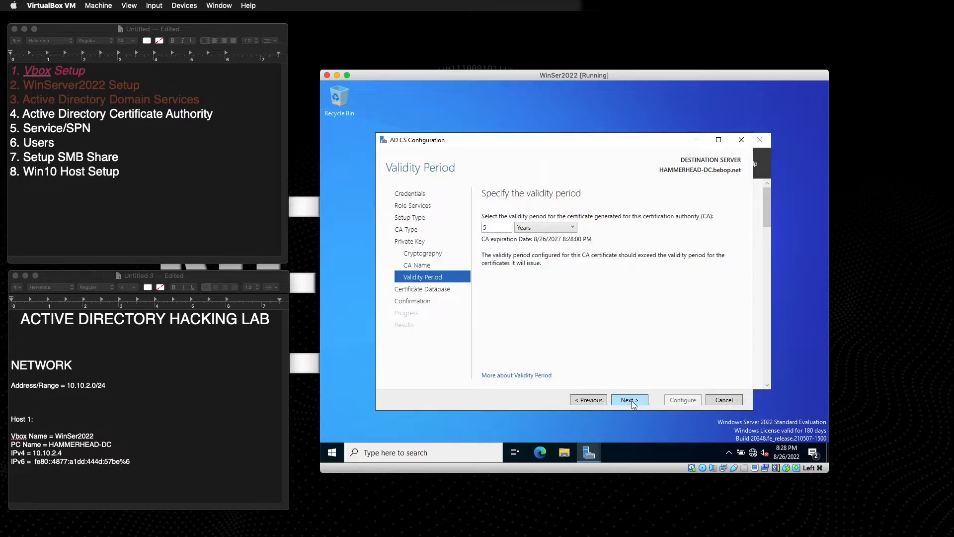
# Set the CA validity period to 999 years, keep default database locations, configure, and close.
pyautogui.doubleClick(501, 226)
pyautogui.write('999')
pyautogui.click(628, 400)
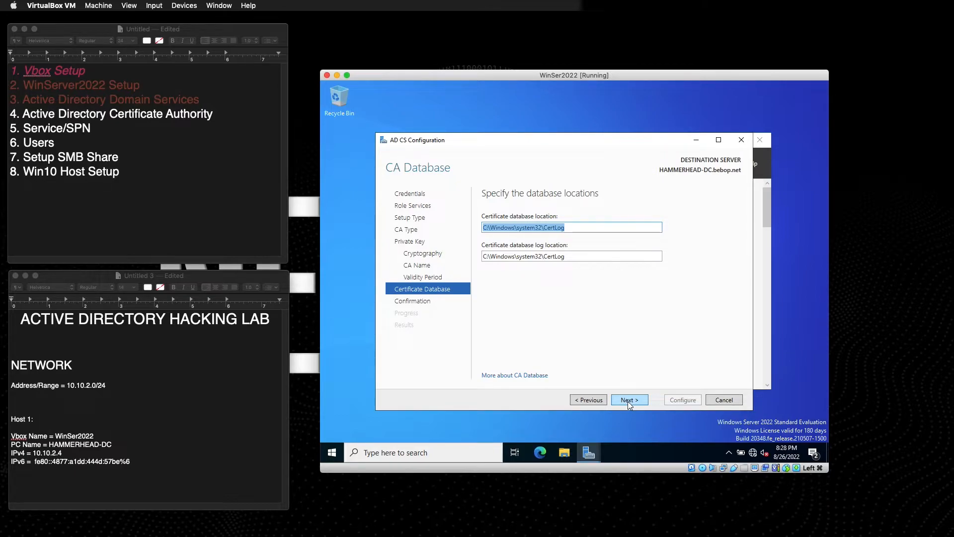
pyautogui.click(628, 400)
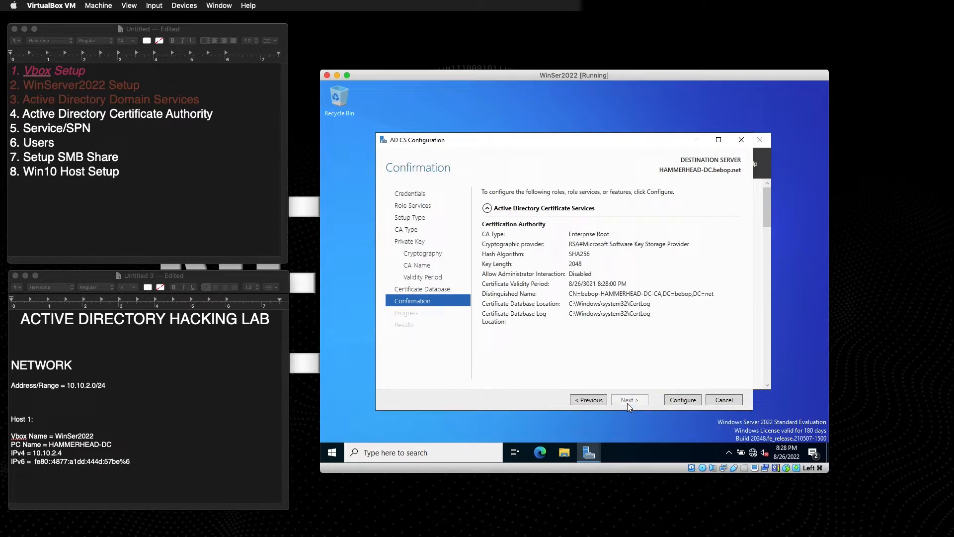
pyautogui.click(682, 400)
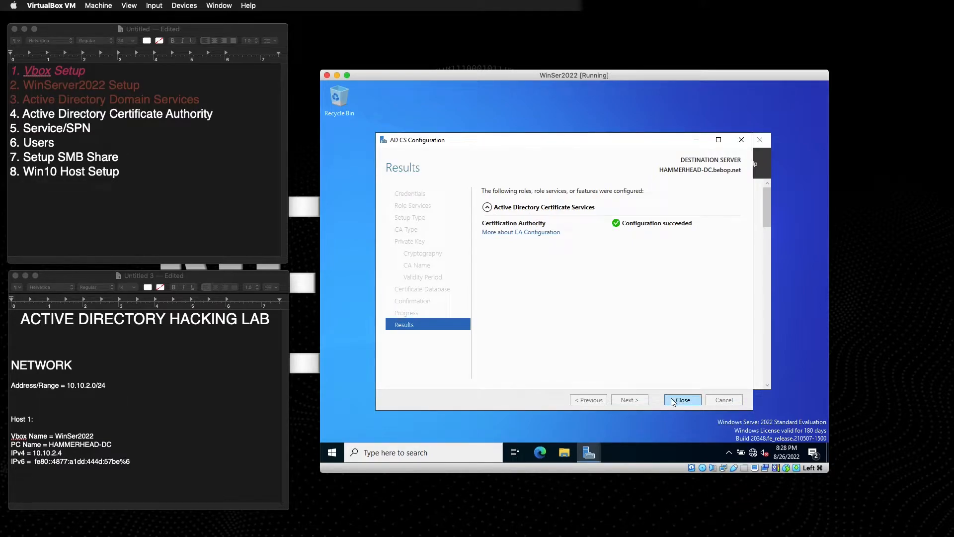
pyautogui.click(682, 400)
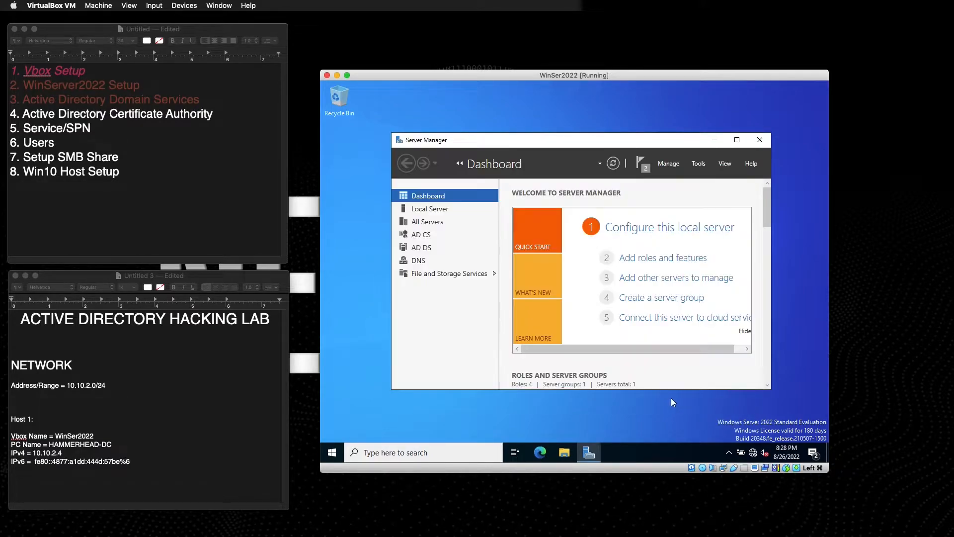
# Dismiss both Server Manager notifications, including the post-deployment configuration one.
pyautogui.click(644, 164)
pyautogui.click(643, 187)
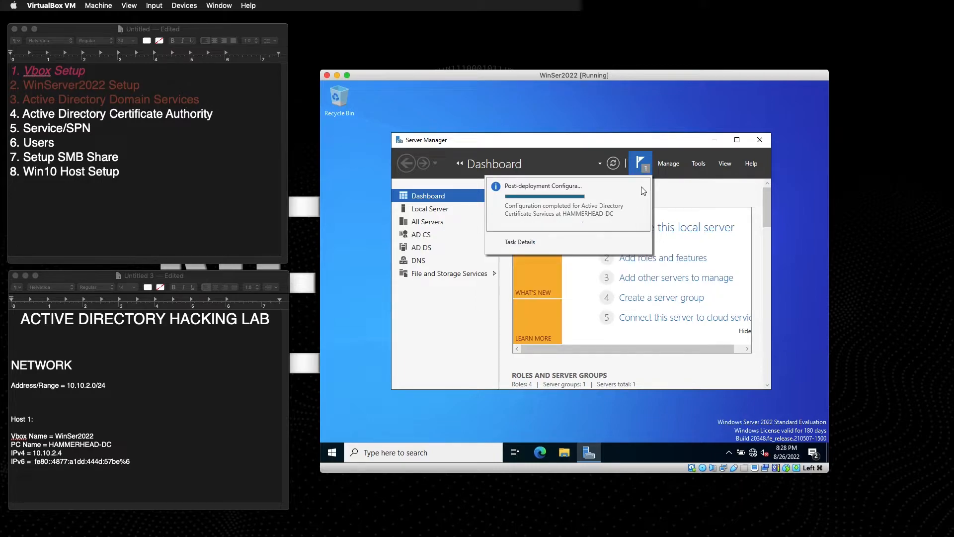
pyautogui.click(643, 188)
pyautogui.click(646, 166)
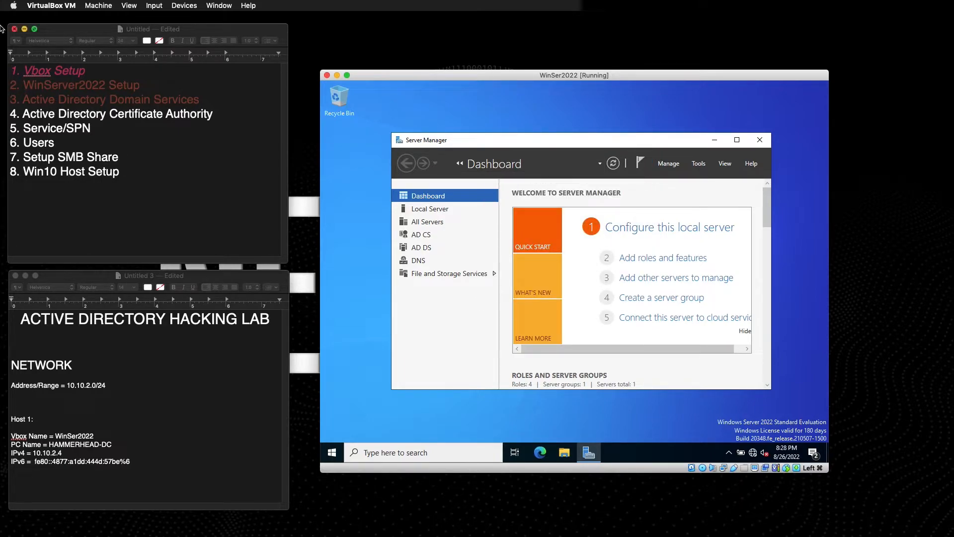
# Colour line 4, Active Directory Certificate Authority, dark red in the TextEdit checklist.
pyautogui.click(168, 166)
pyautogui.moveTo(214, 116); pyautogui.dragTo(9, 114)
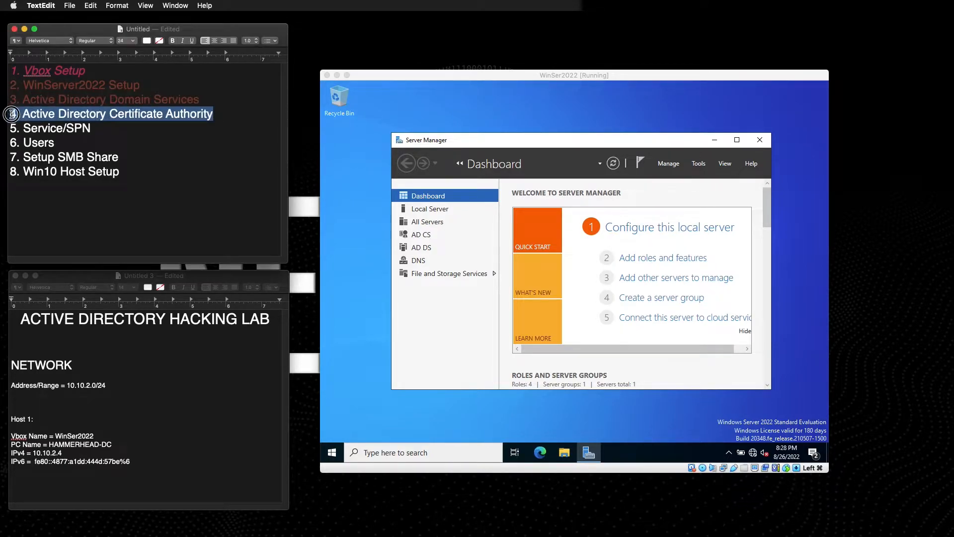
pyautogui.click(146, 4)
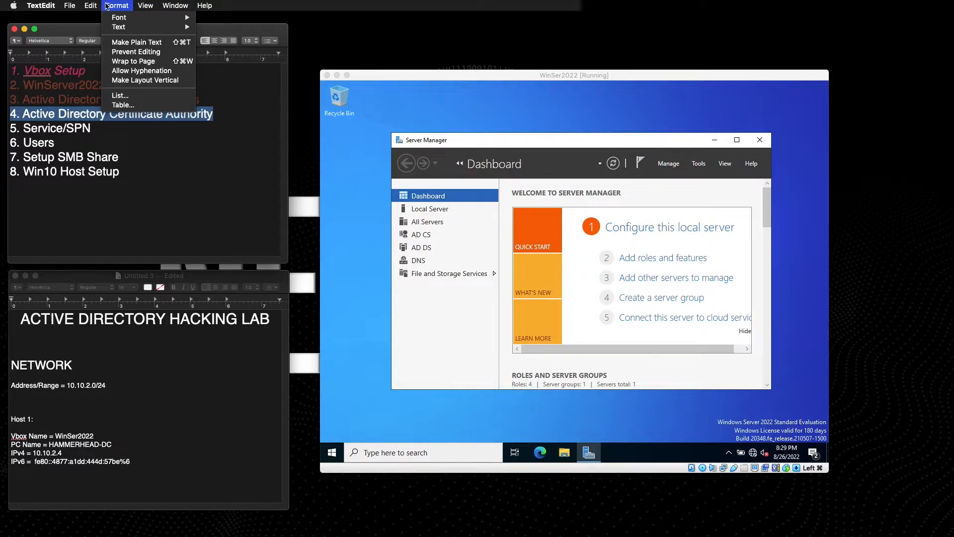
pyautogui.moveTo(85, 6)
pyautogui.click(117, 5)
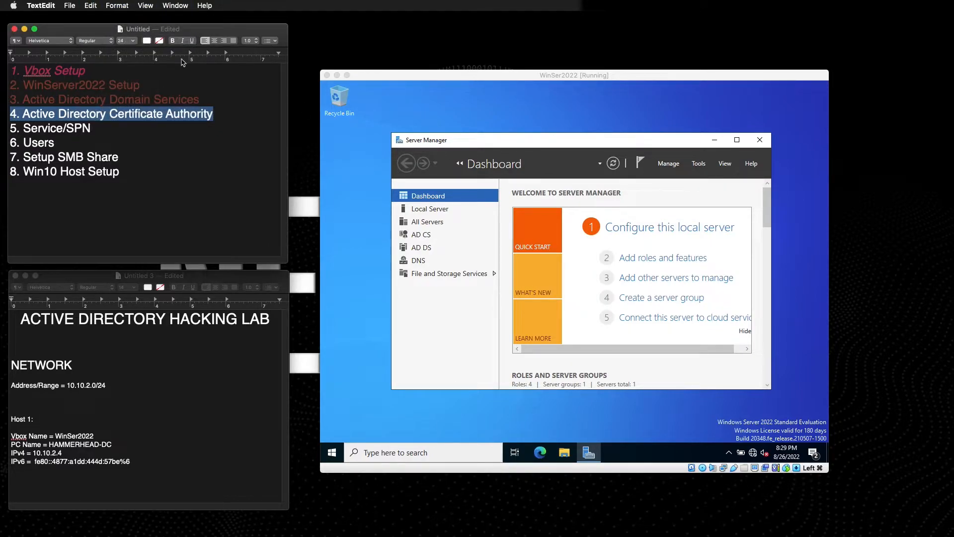
pyautogui.click(147, 40)
pyautogui.click(143, 82)
pyautogui.click(143, 186)
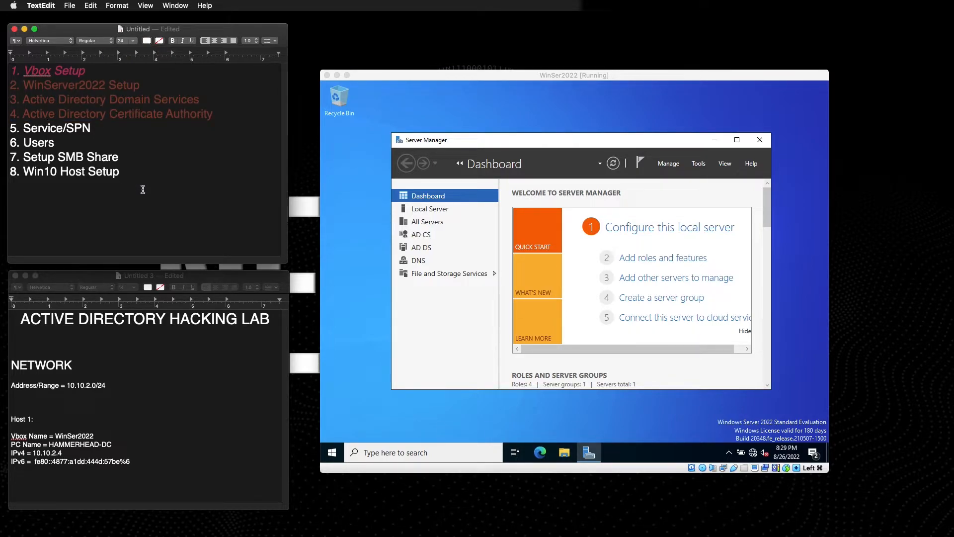
pyautogui.click(403, 456)
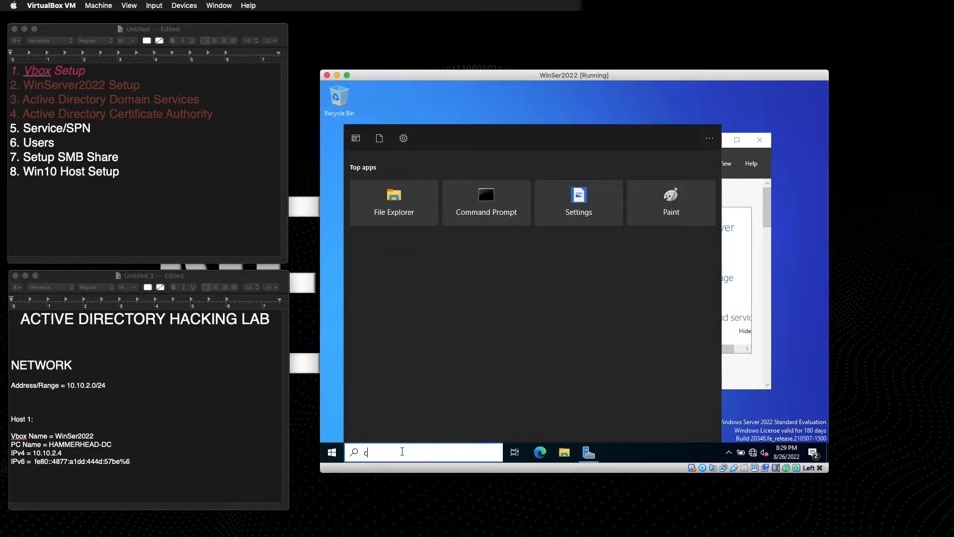
# Launch Command Prompt via a 'cmd' search and run ipconfig /all.
pyautogui.write('cmd')
pyautogui.press('Return')
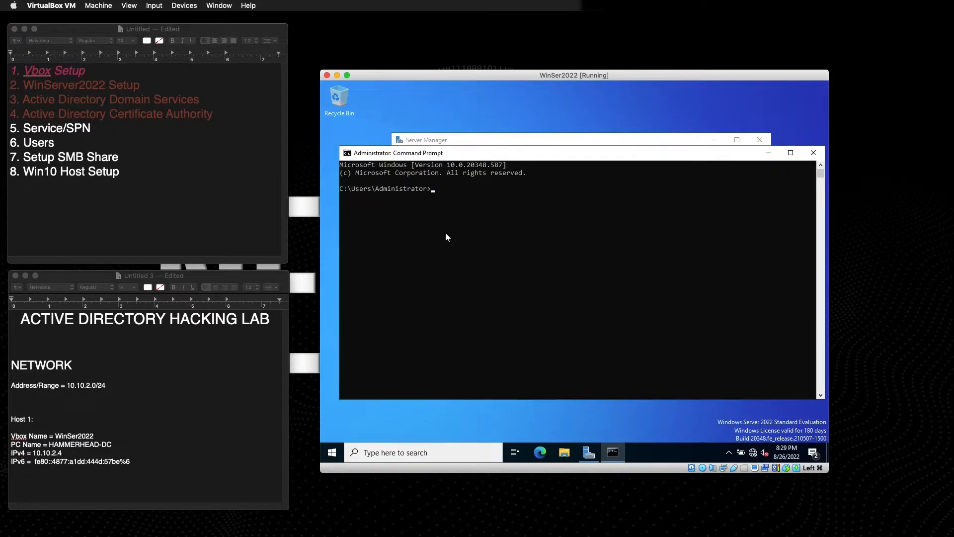
pyautogui.write('ipconfig /')
pyautogui.press('BackSpace')
pyautogui.write('/all')
pyautogui.press('Return')
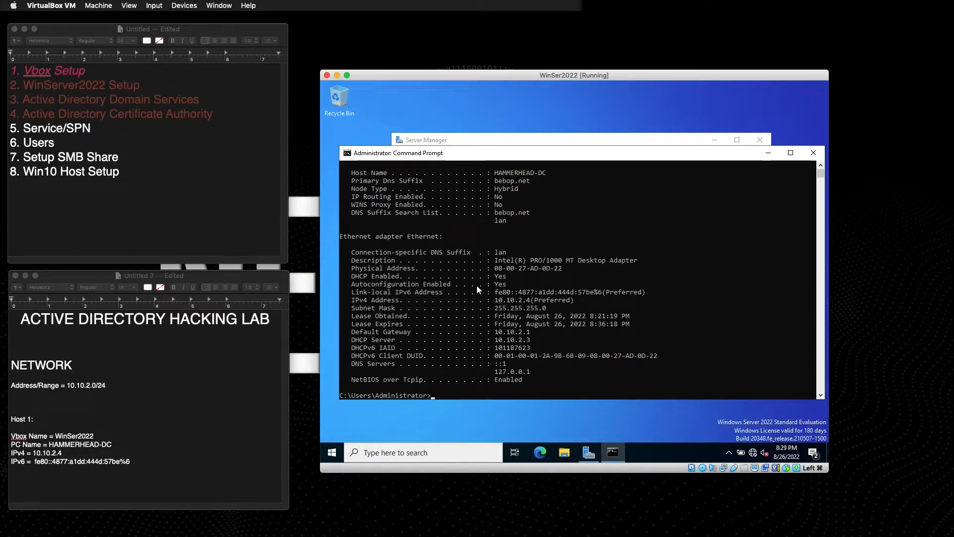
# Copy the gateway 10.10.2.1 and DHCP server 10.10.2.3 addresses and compare with the NAT network diagram.
pyautogui.scroll(-2, 589, 262)
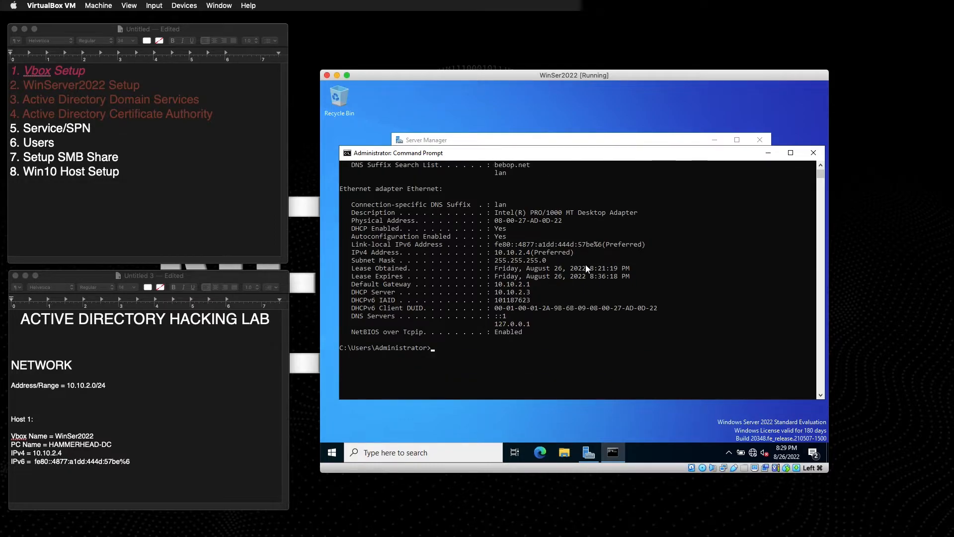
pyautogui.moveTo(353, 317); pyautogui.dragTo(529, 325)
pyautogui.scroll(4, 527, 323)
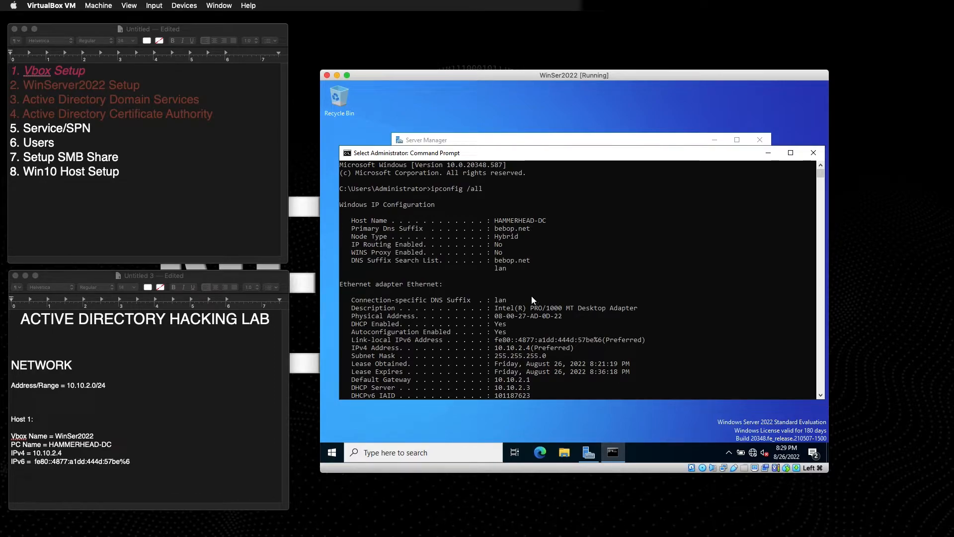
pyautogui.scroll(-3, 521, 303)
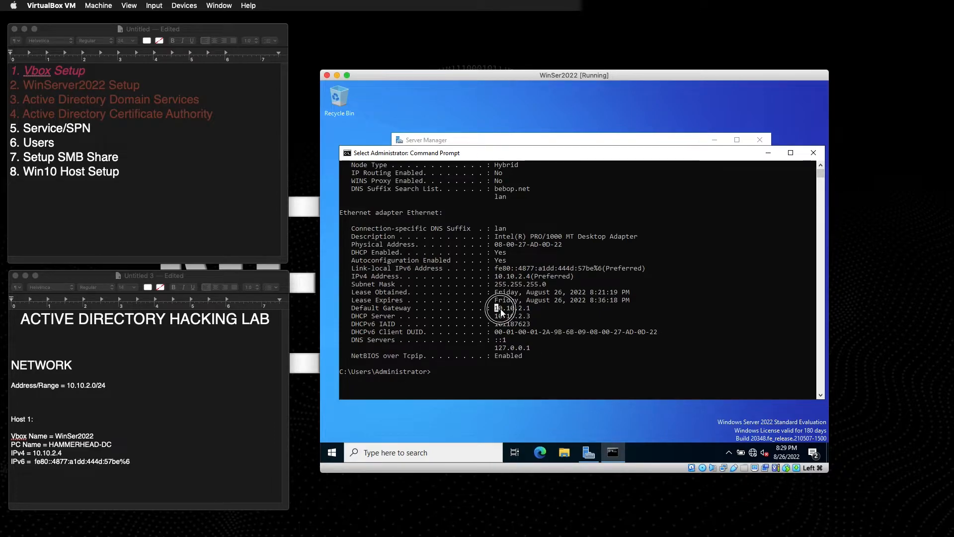
pyautogui.moveTo(498, 309); pyautogui.dragTo(530, 317)
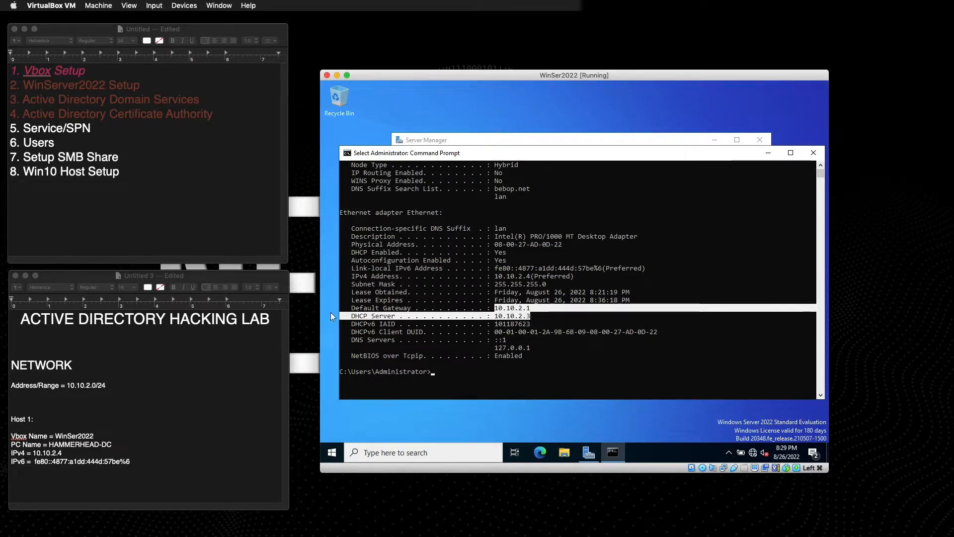
pyautogui.rightClick(360, 316)
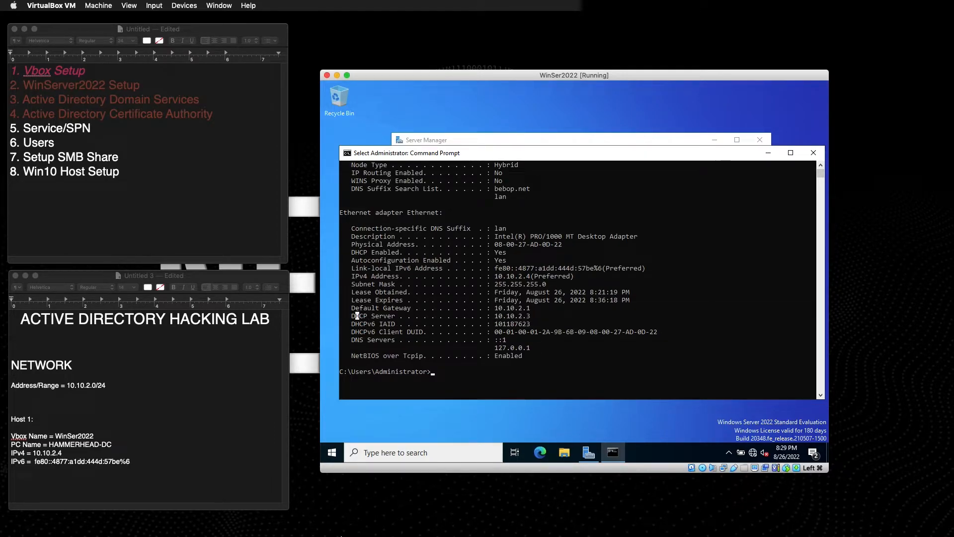
pyautogui.moveTo(333, 522)
pyautogui.click(216, 520)
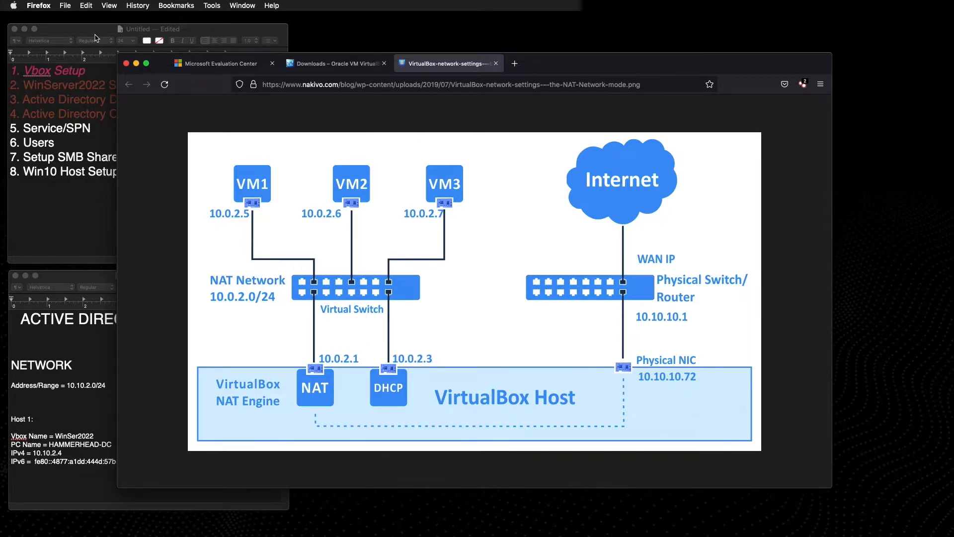
pyautogui.click(136, 63)
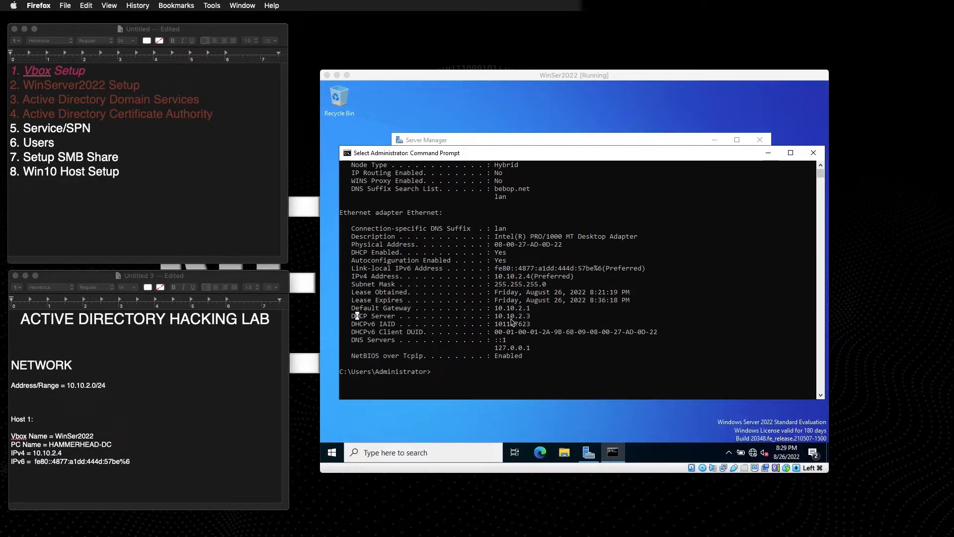
pyautogui.click(450, 373)
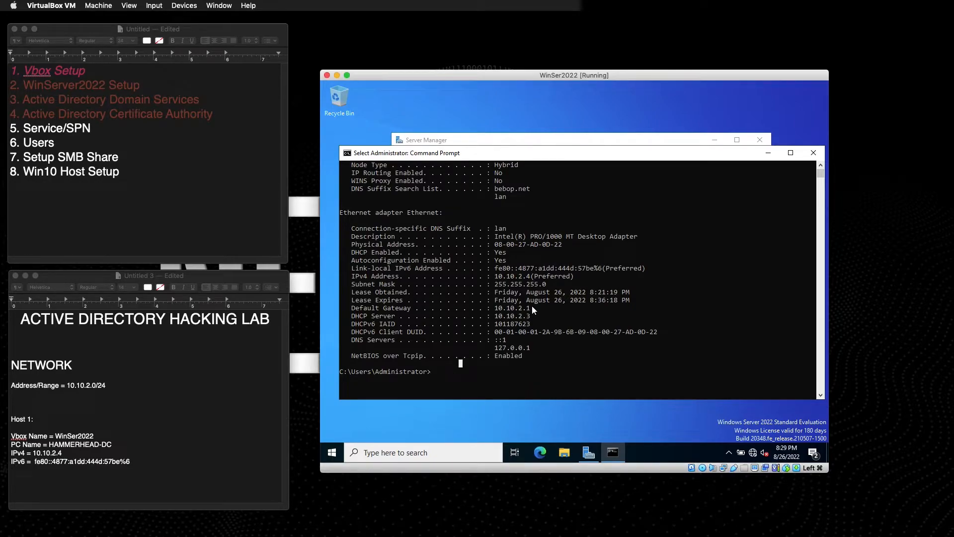
# Minimize the Command Prompt and nudge Server Manager slightly up and left.
pyautogui.moveTo(496, 308); pyautogui.dragTo(527, 322)
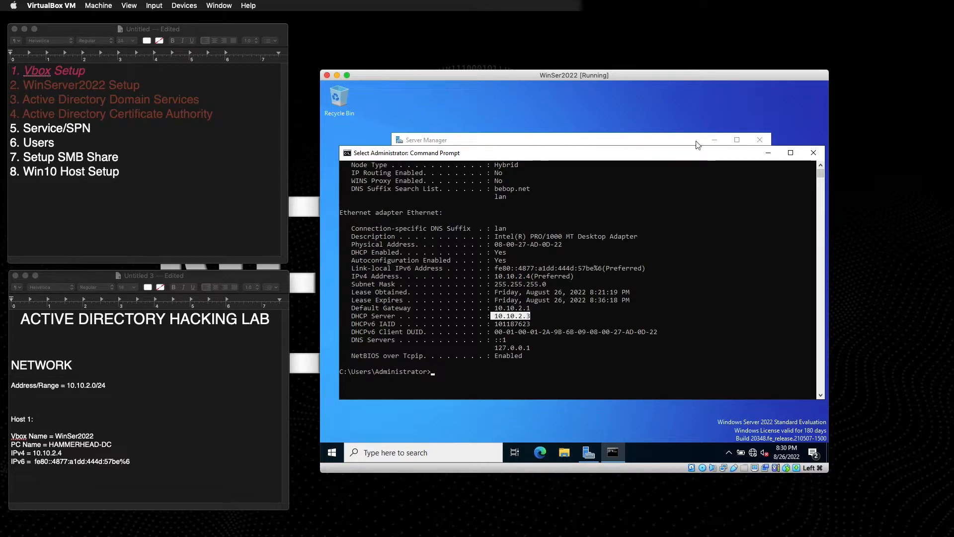
pyautogui.click(769, 154)
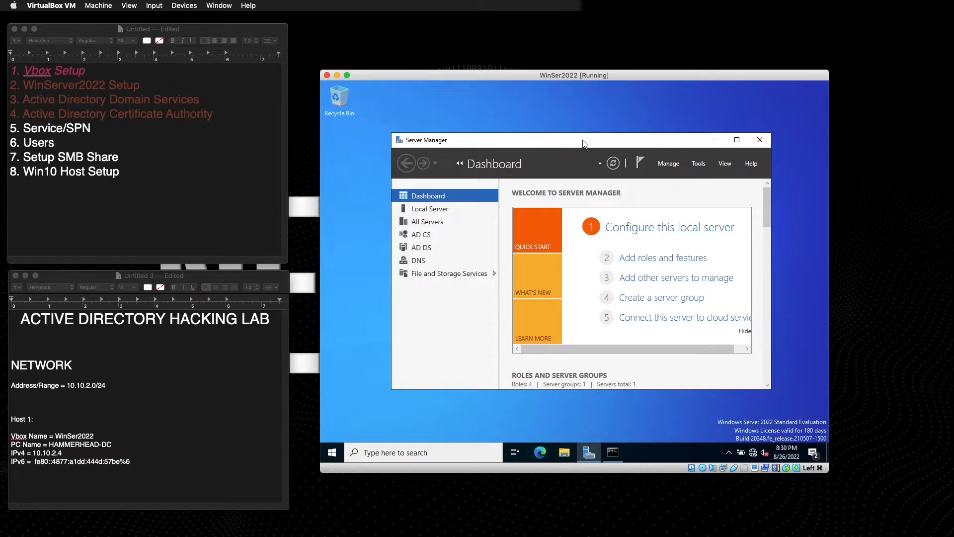
pyautogui.moveTo(605, 144); pyautogui.dragTo(586, 136)
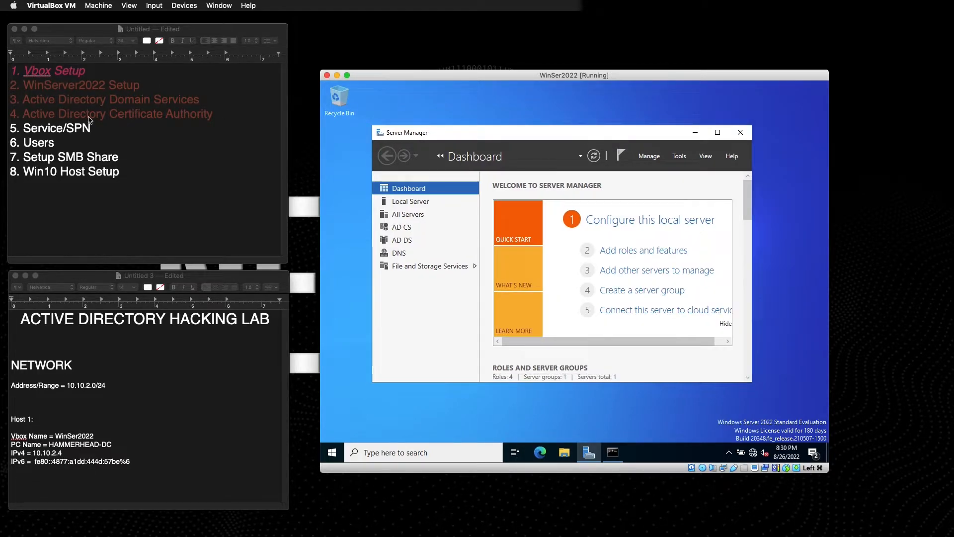
# Open Group Policy Management and expand the bebop.net forest, Domains and bebop.net domain.
pyautogui.click(680, 157)
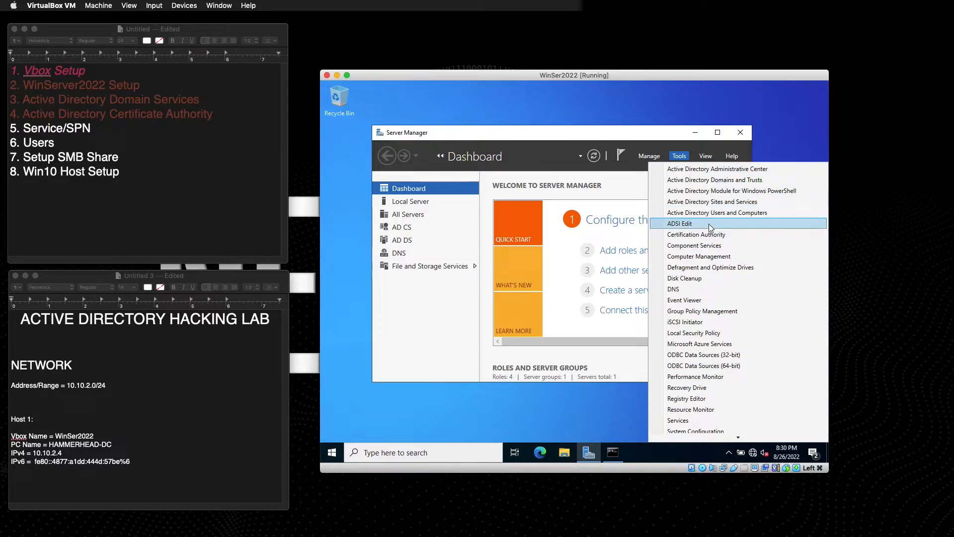
pyautogui.click(709, 314)
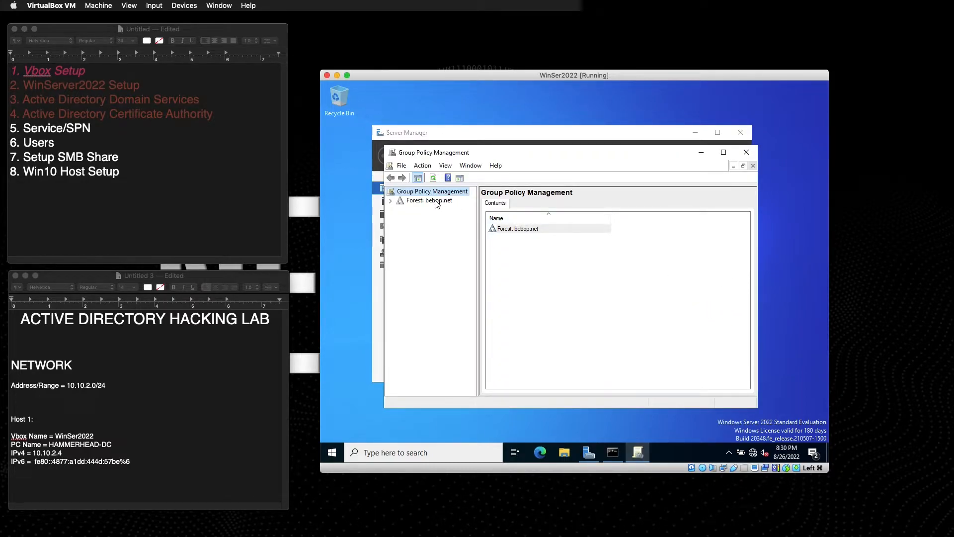
pyautogui.click(426, 204)
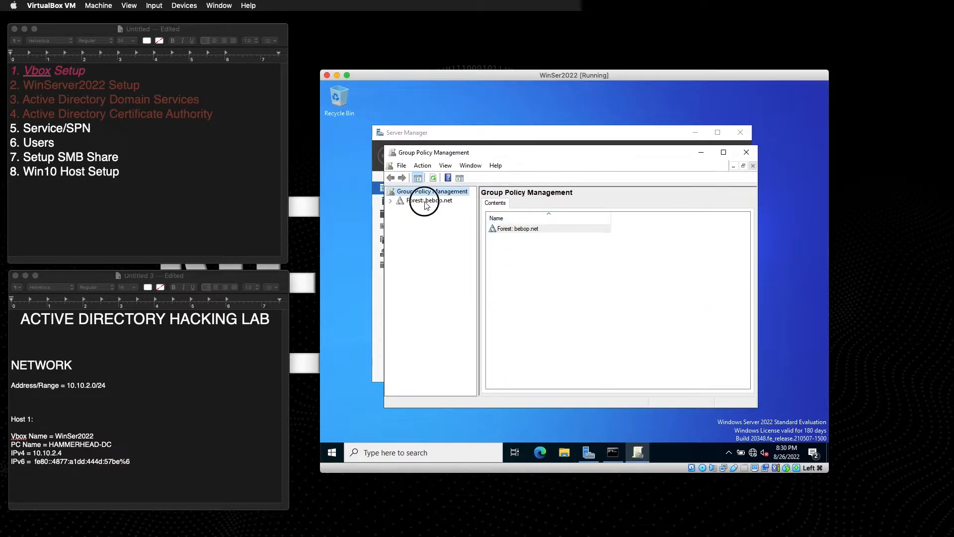
pyautogui.click(392, 202)
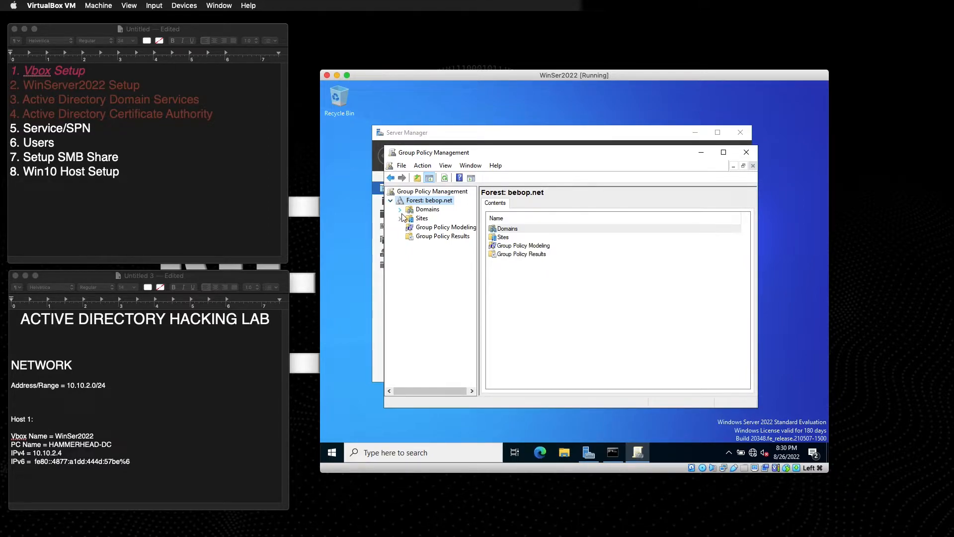
pyautogui.click(400, 210)
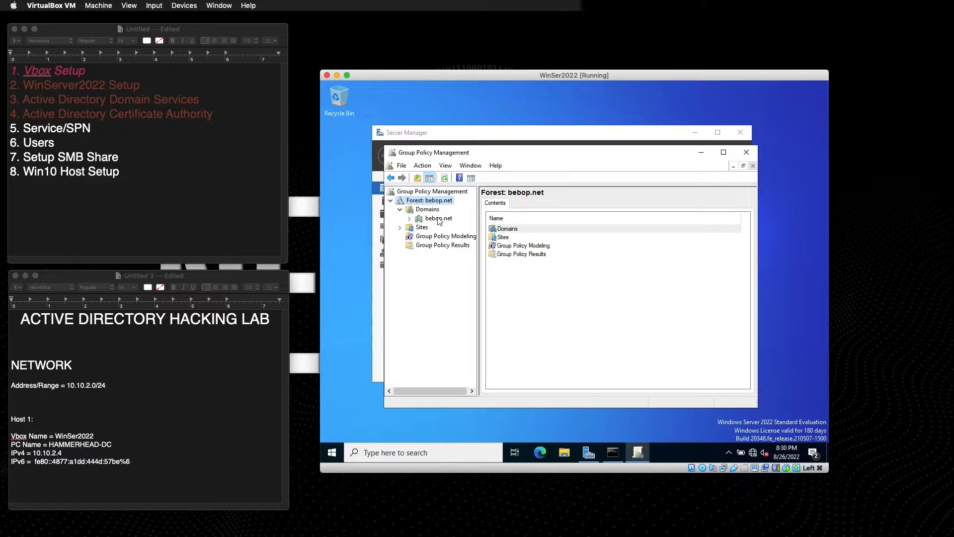
pyautogui.click(417, 220)
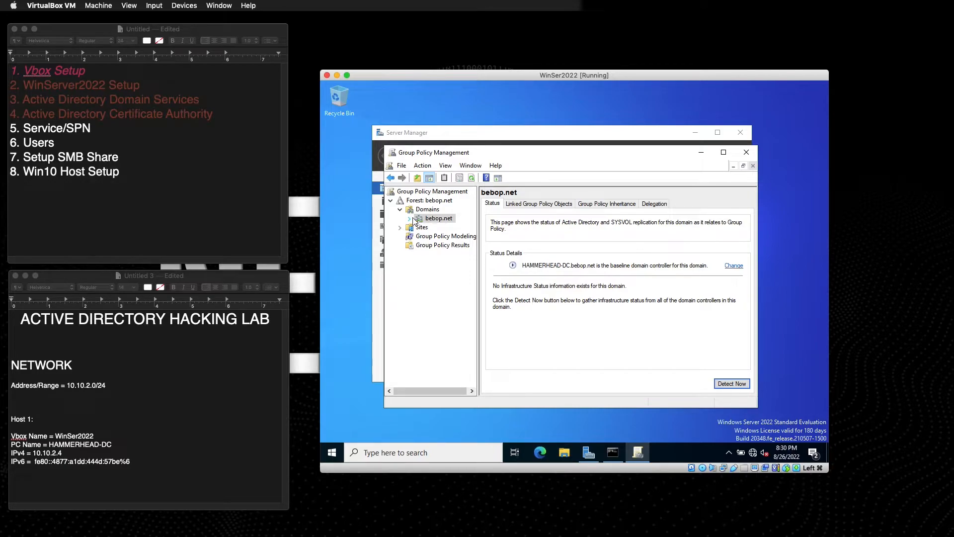
pyautogui.click(410, 219)
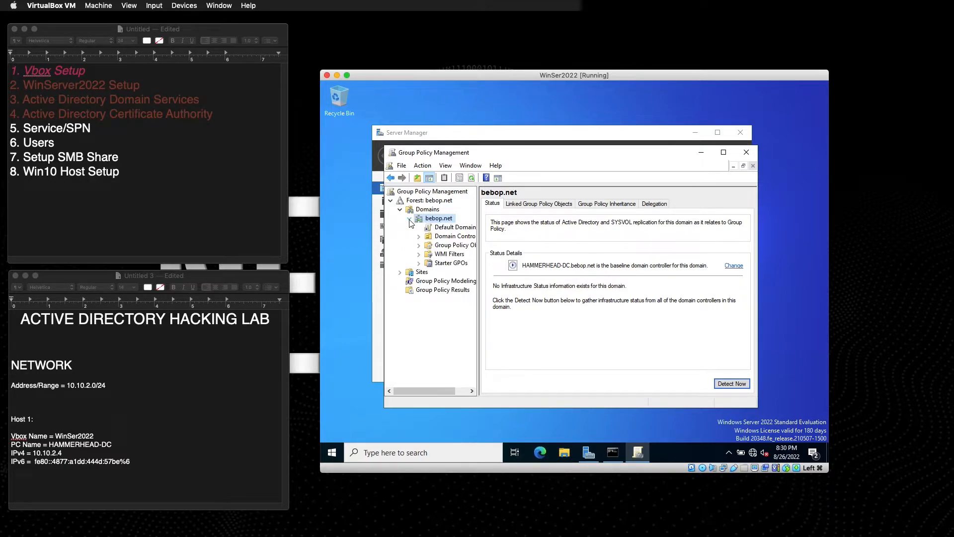
# Edit Default Domain Policy and browse Computer Configuration to Security Settings > Account Policies > Password Policy.
pyautogui.rightClick(443, 228)
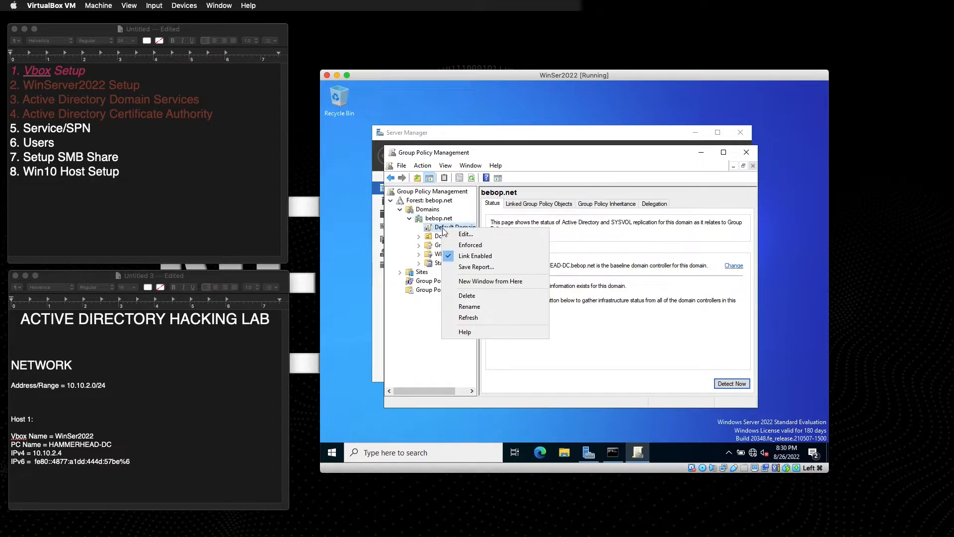
pyautogui.click(485, 236)
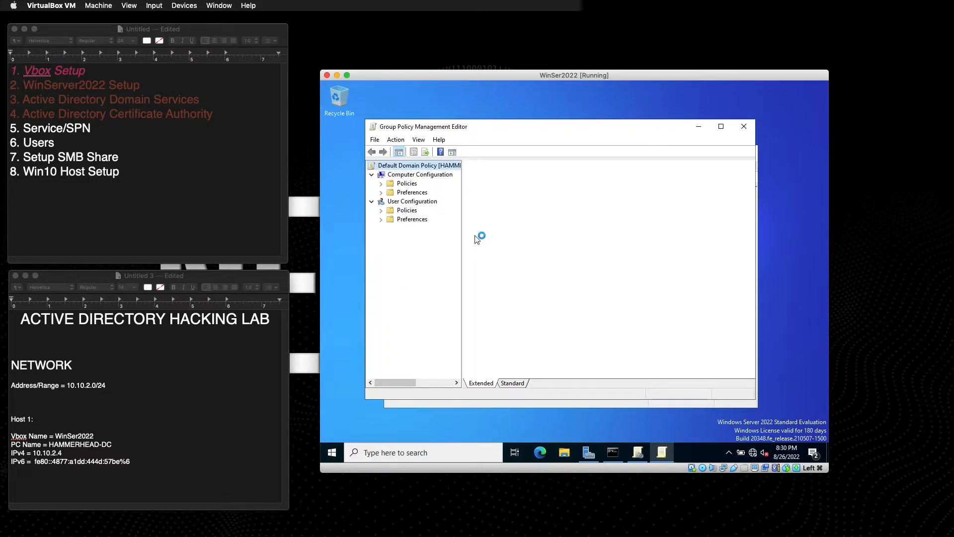
pyautogui.moveTo(516, 130); pyautogui.dragTo(545, 145)
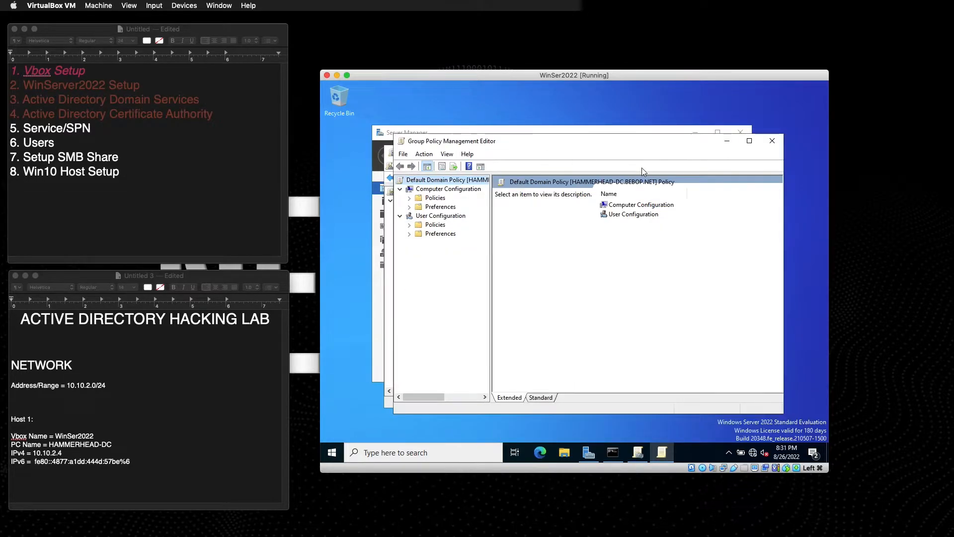
pyautogui.doubleClick(631, 206)
pyautogui.doubleClick(617, 207)
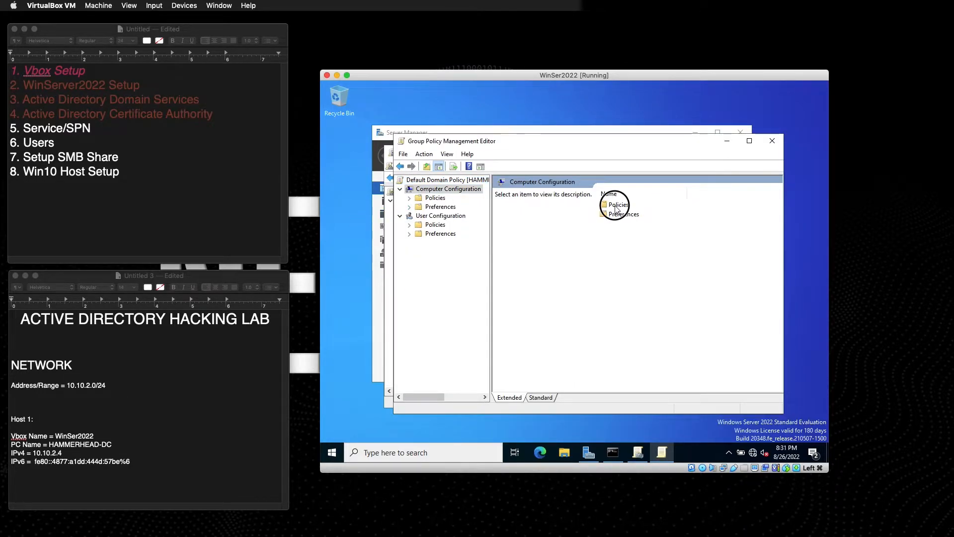
pyautogui.doubleClick(629, 205)
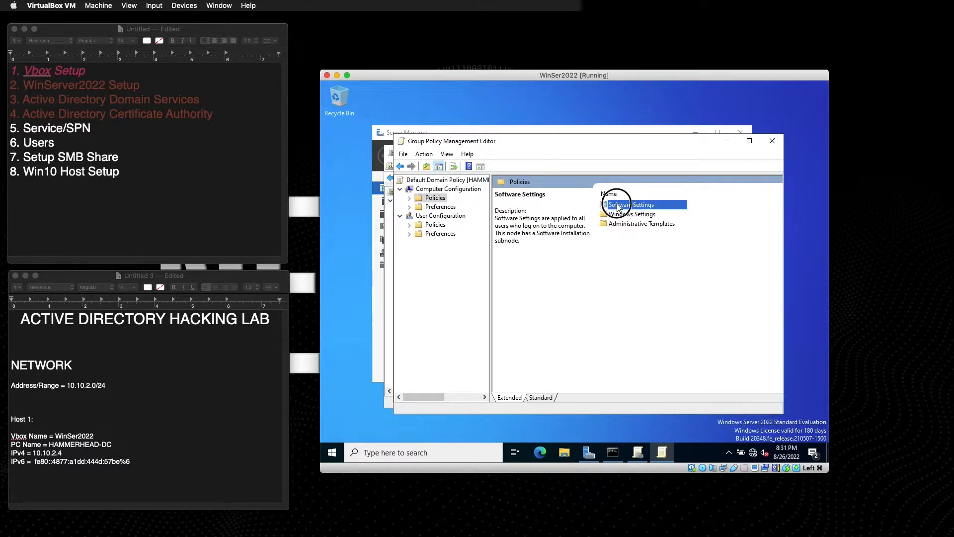
pyautogui.click(400, 166)
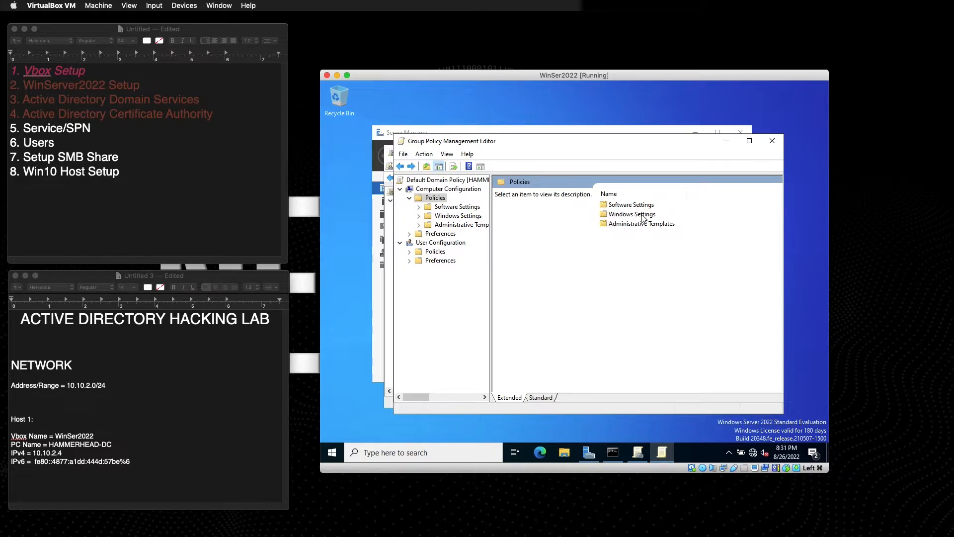
pyautogui.doubleClick(624, 214)
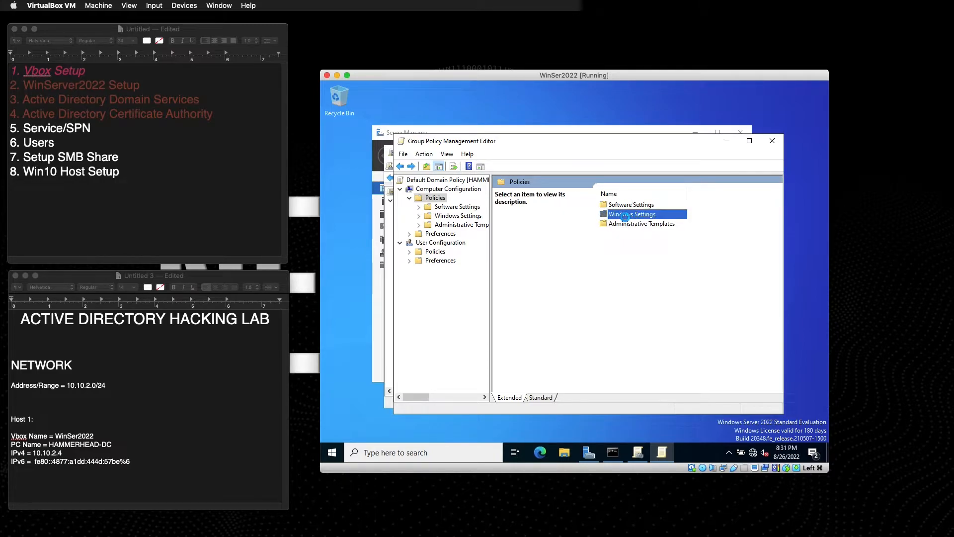
pyautogui.doubleClick(623, 225)
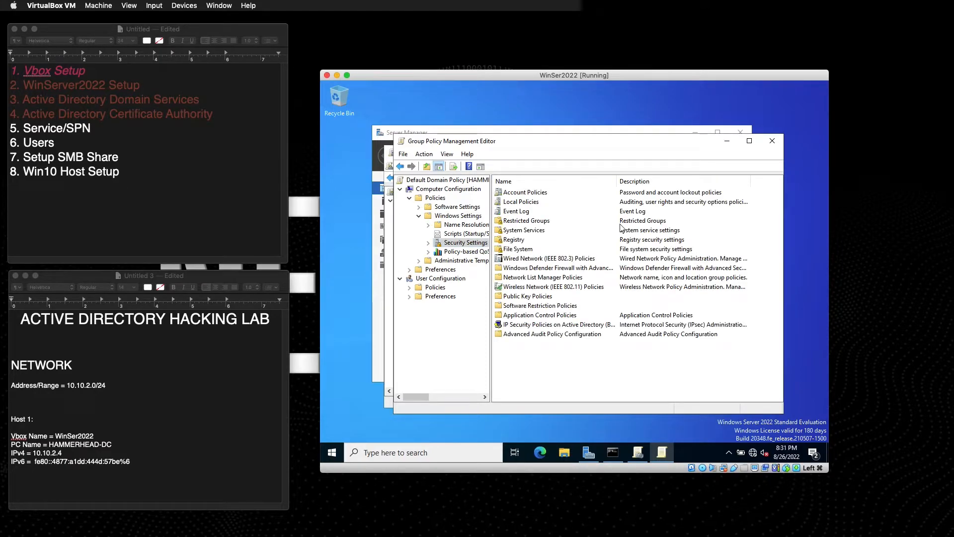
pyautogui.doubleClick(517, 194)
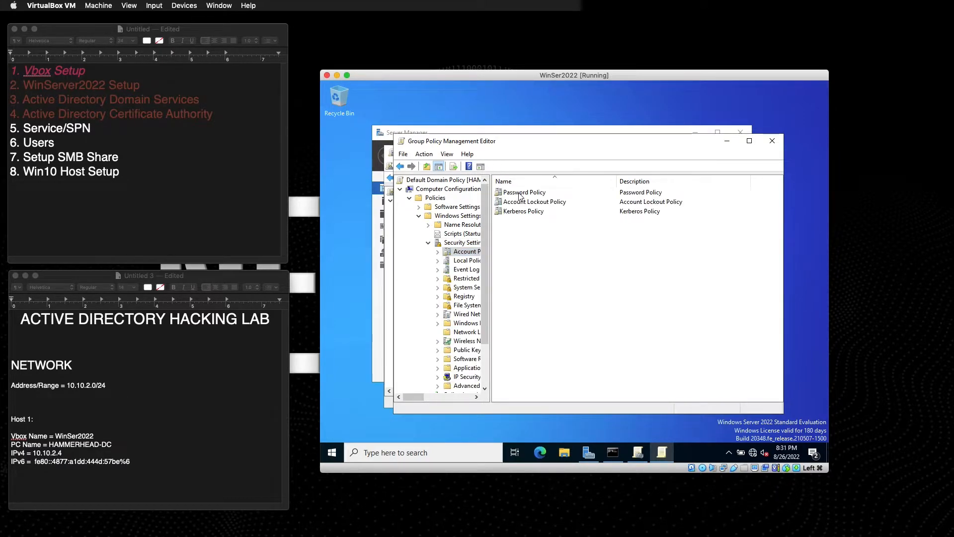
pyautogui.doubleClick(520, 194)
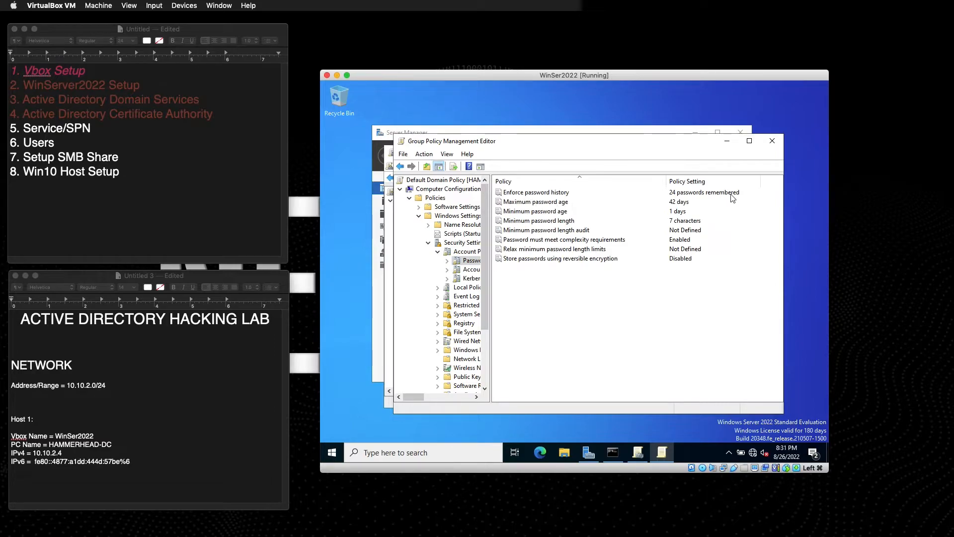
# Change Maximum password age from 42 to 999 days.
pyautogui.doubleClick(681, 202)
pyautogui.doubleClick(512, 232)
pyautogui.write('999')
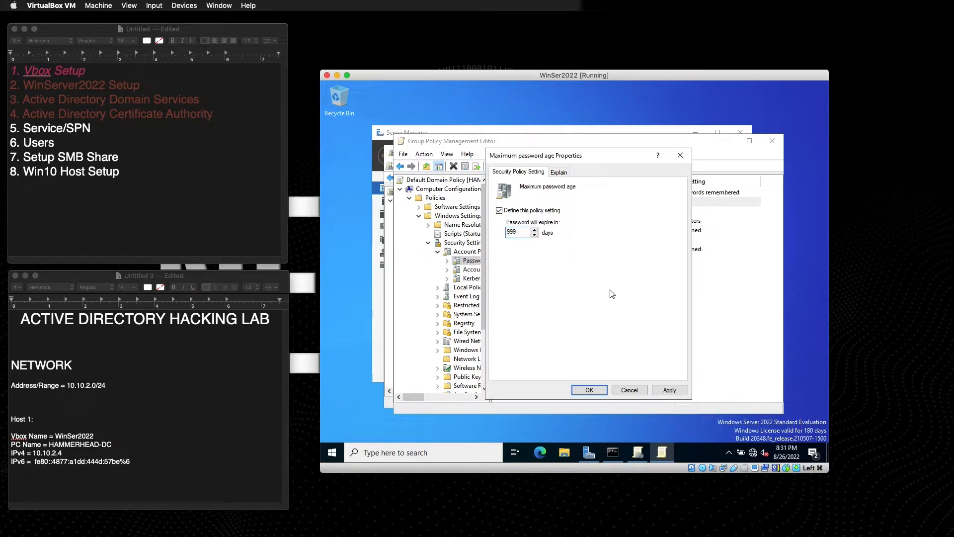
pyautogui.click(670, 390)
pyautogui.click(589, 390)
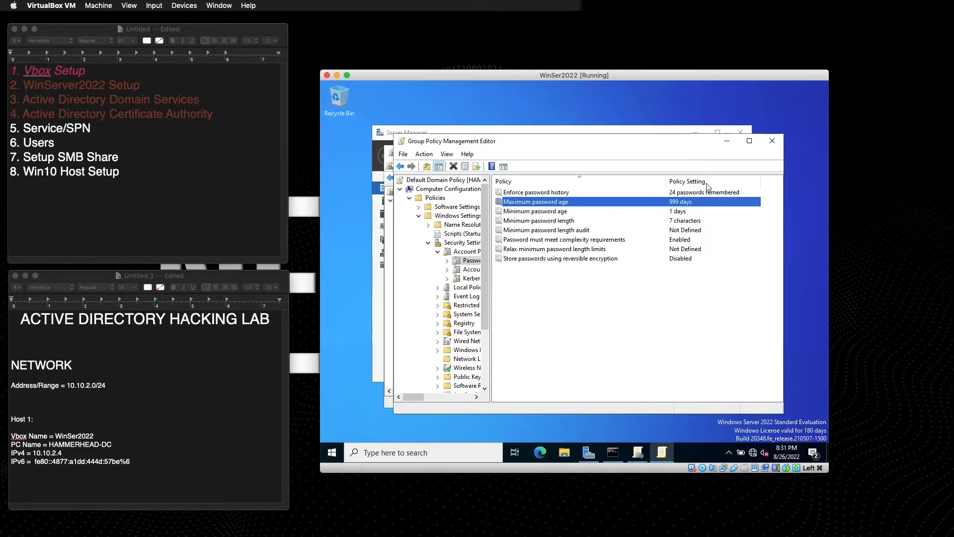
# Change Minimum password length from 7 to 3 characters.
pyautogui.doubleClick(579, 221)
pyautogui.doubleClick(517, 232)
pyautogui.write('3')
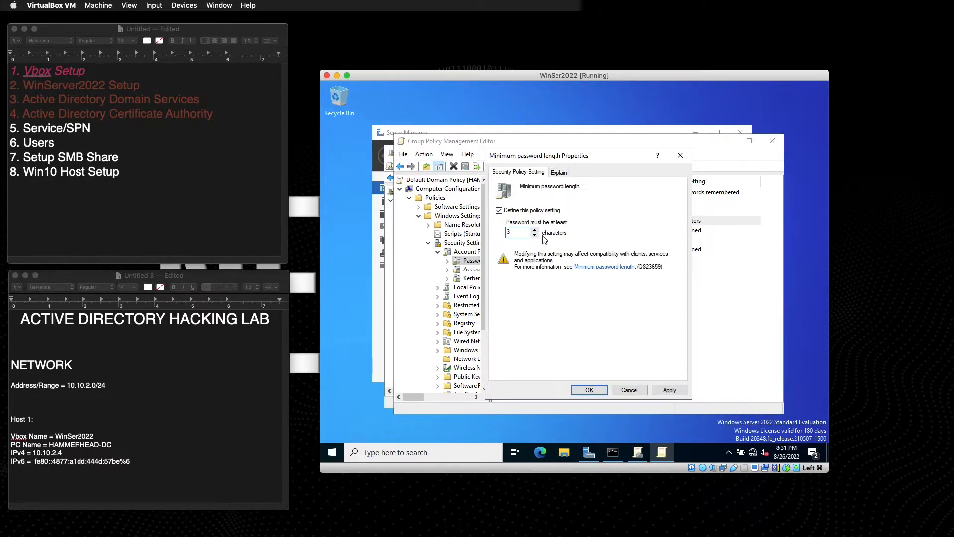
pyautogui.click(666, 390)
pyautogui.click(589, 390)
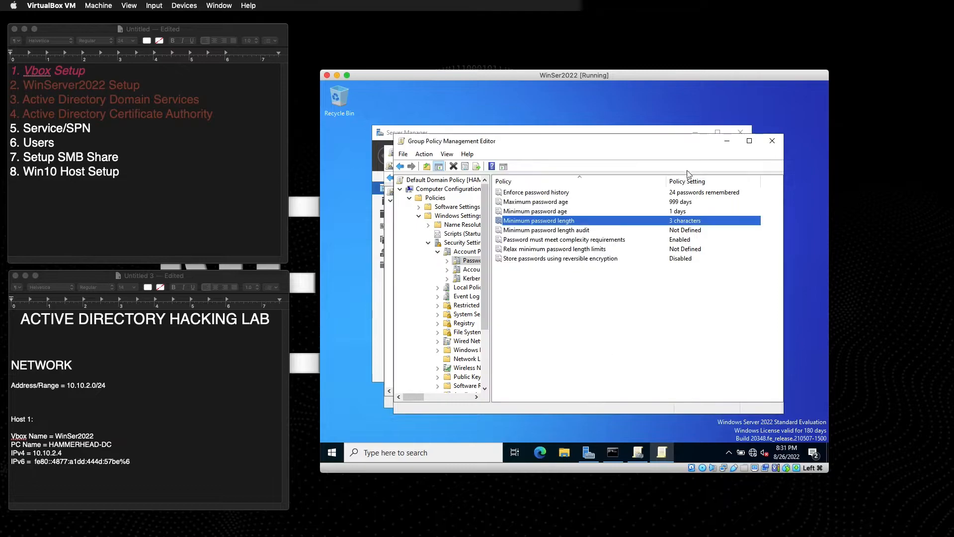
pyautogui.click(555, 232)
pyautogui.click(559, 240)
pyautogui.click(560, 231)
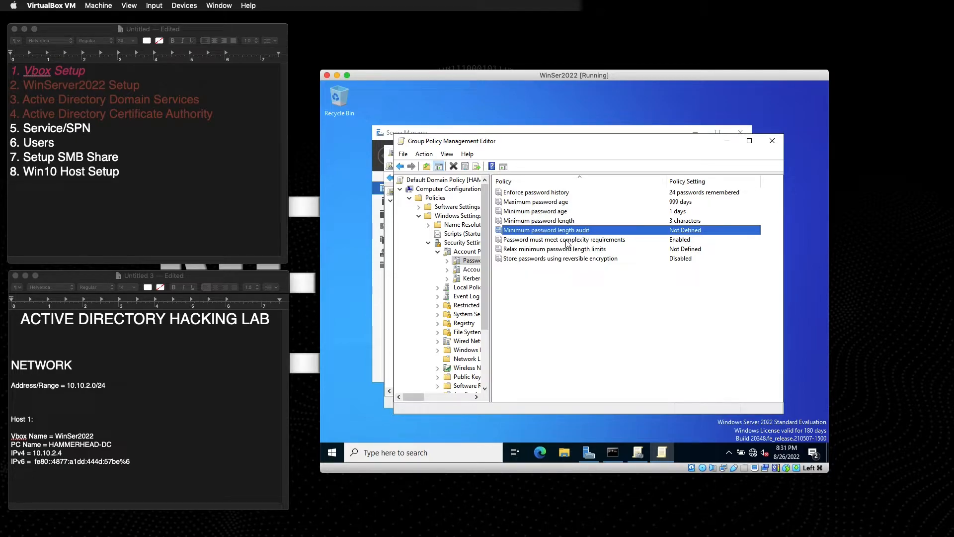
# Set 'Password must meet complexity requirements' to Disabled.
pyautogui.click(567, 240)
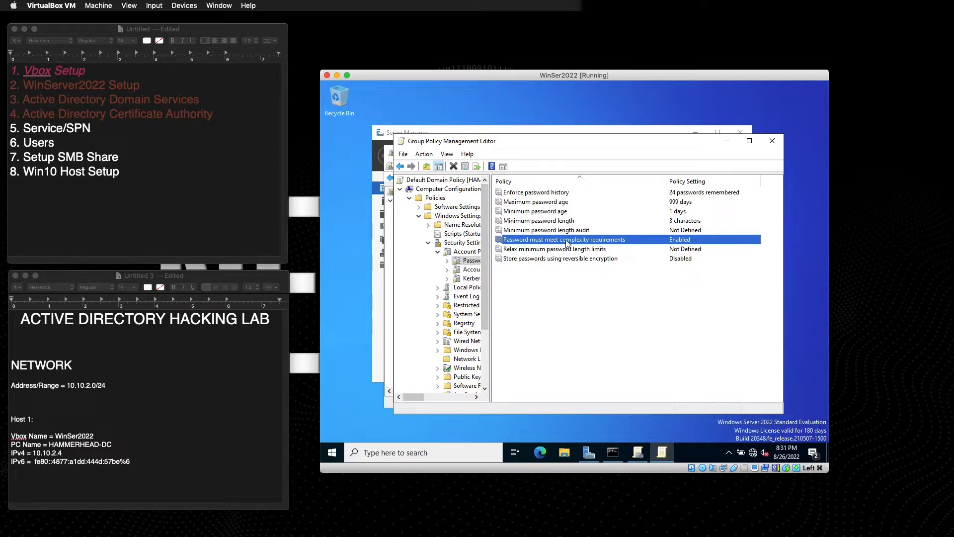
pyautogui.doubleClick(568, 240)
pyautogui.click(522, 234)
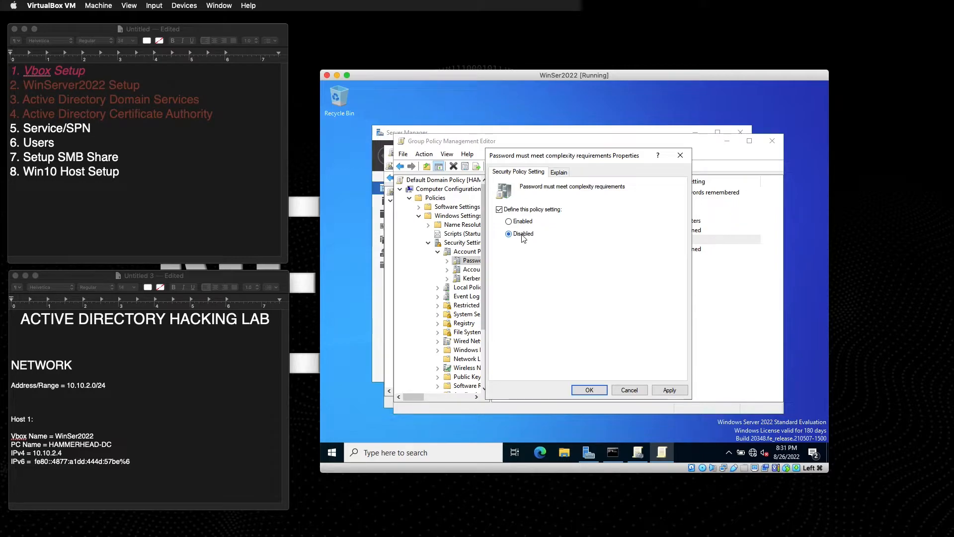
pyautogui.press('Escape')
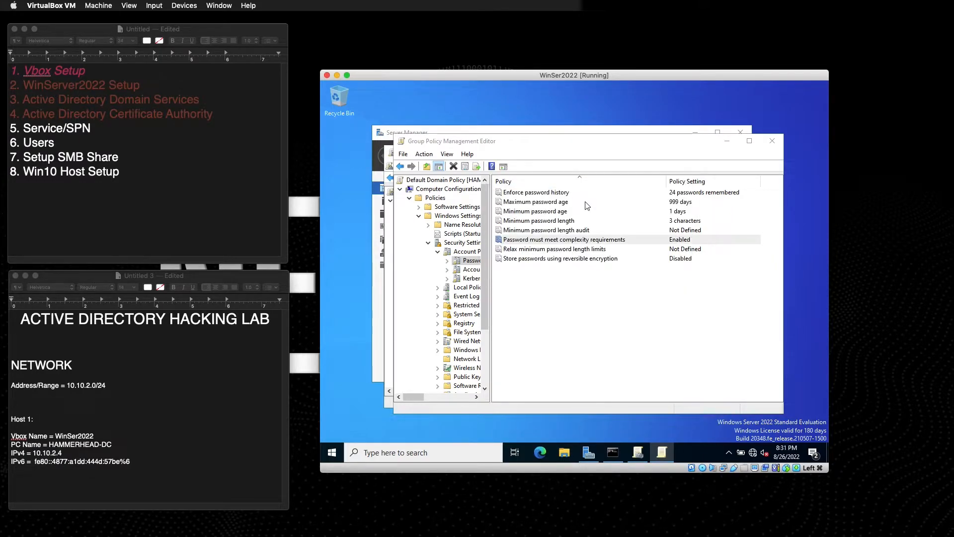
pyautogui.doubleClick(577, 241)
pyautogui.click(508, 233)
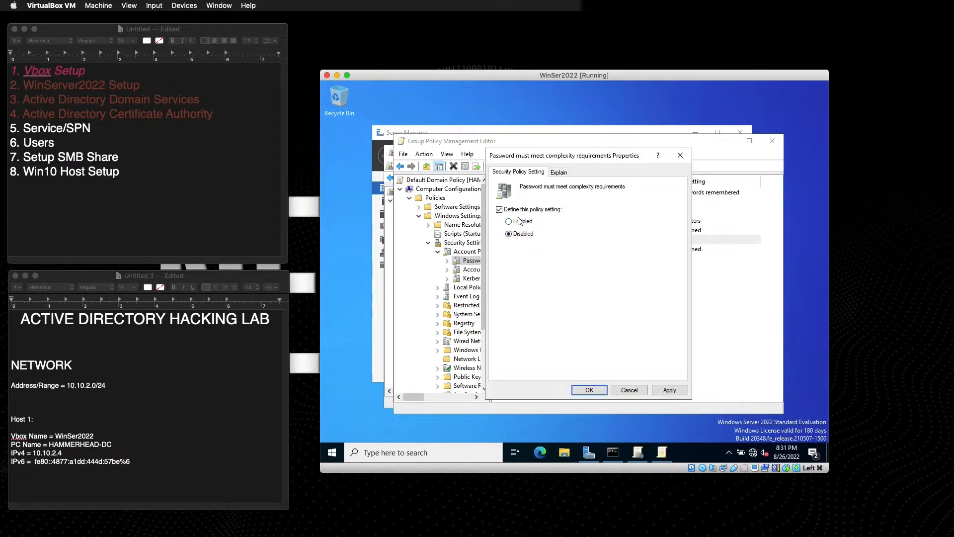
pyautogui.click(670, 390)
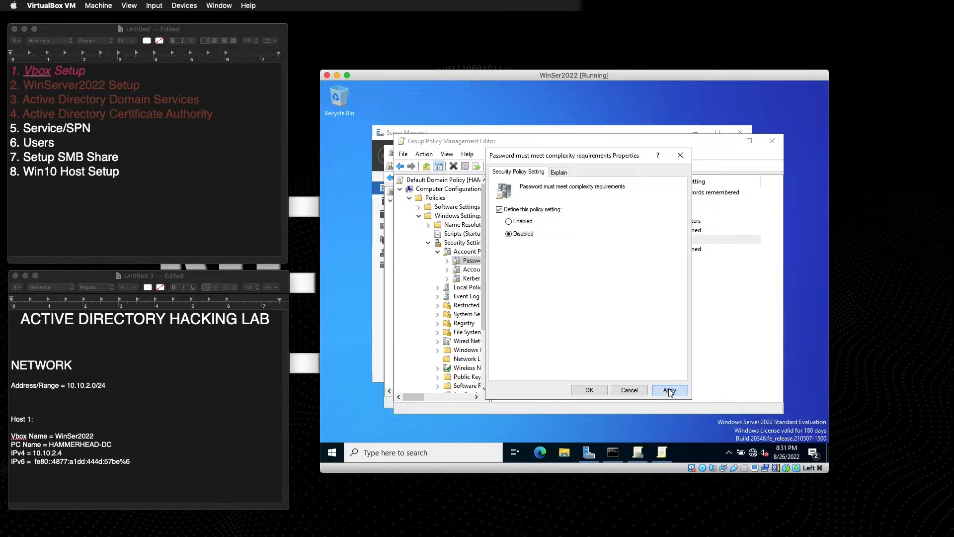
pyautogui.click(589, 391)
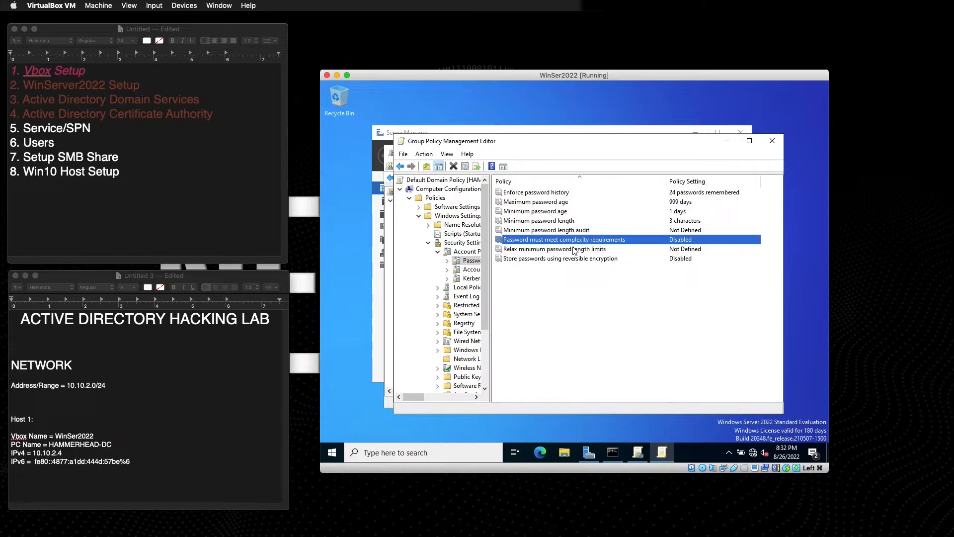
# Review the relax-length and reversible encryption policies and widen the folder tree.
pyautogui.click(573, 250)
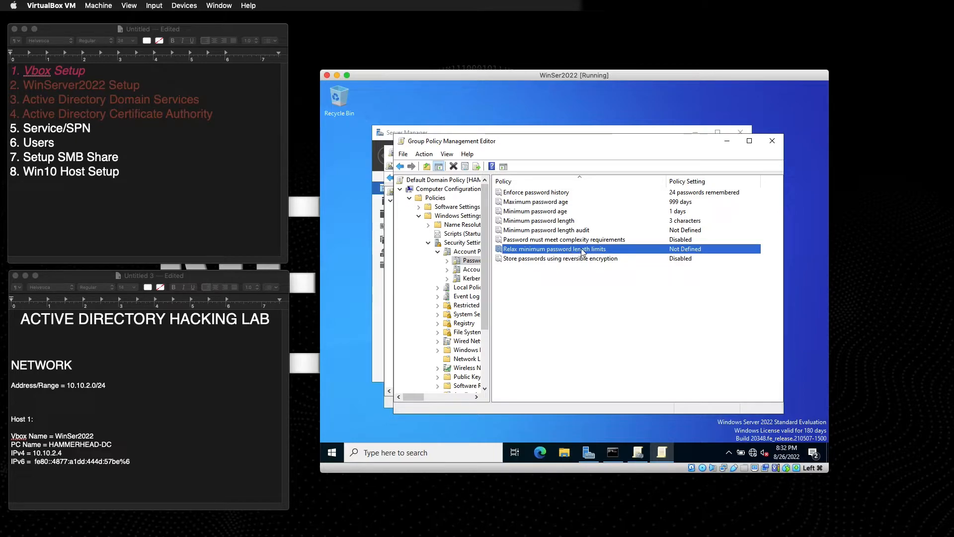
pyautogui.click(572, 259)
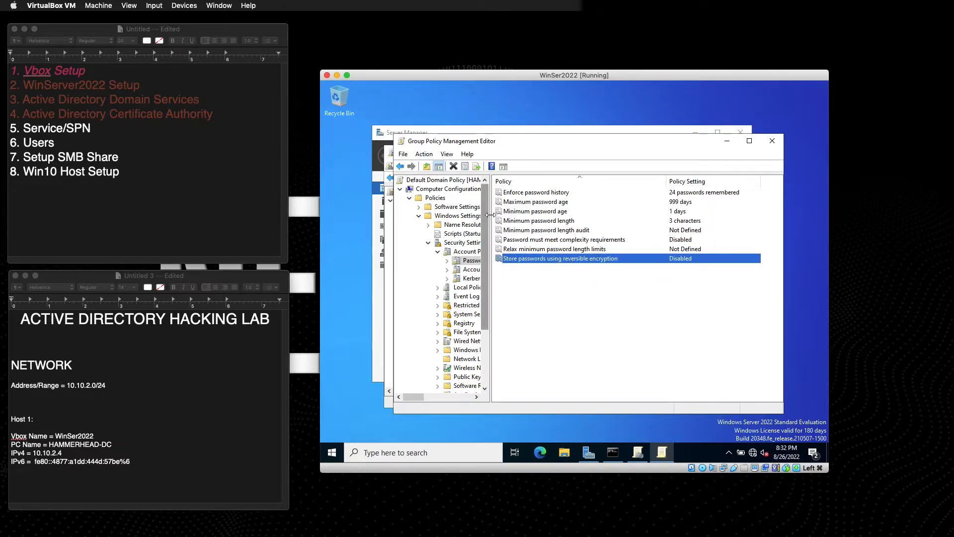
pyautogui.moveTo(491, 279); pyautogui.dragTo(524, 275)
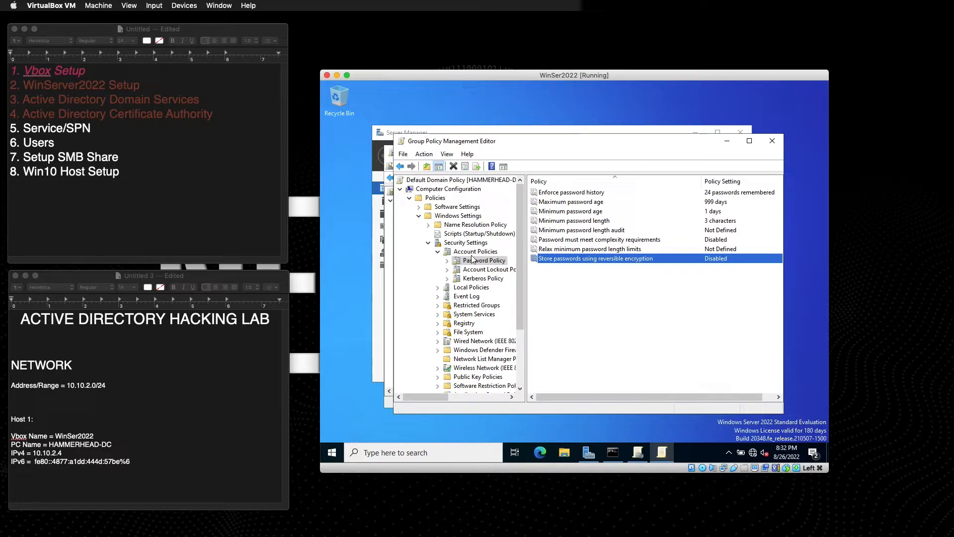
# Go to Local Policies > Security Options and select the client always-sign communications policy.
pyautogui.click(437, 256)
pyautogui.click(438, 254)
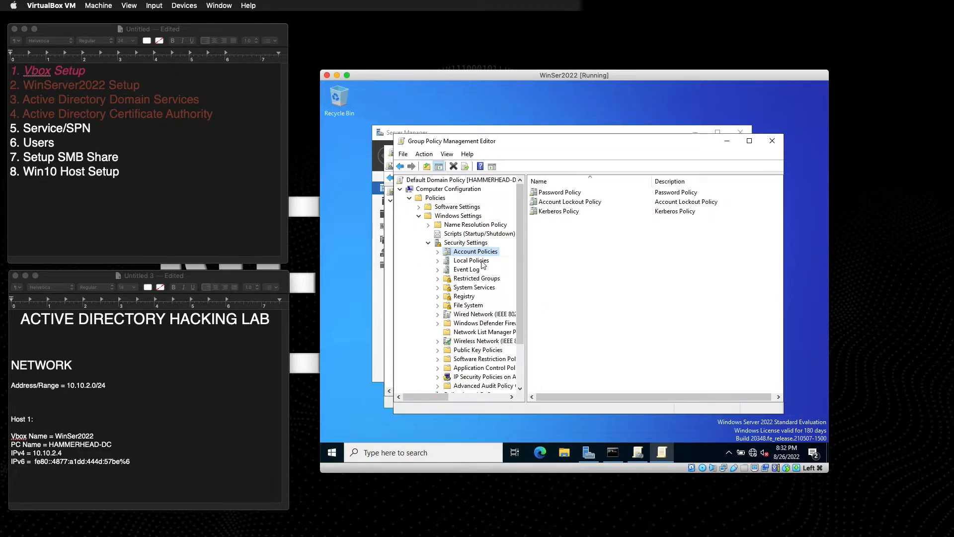
pyautogui.click(471, 261)
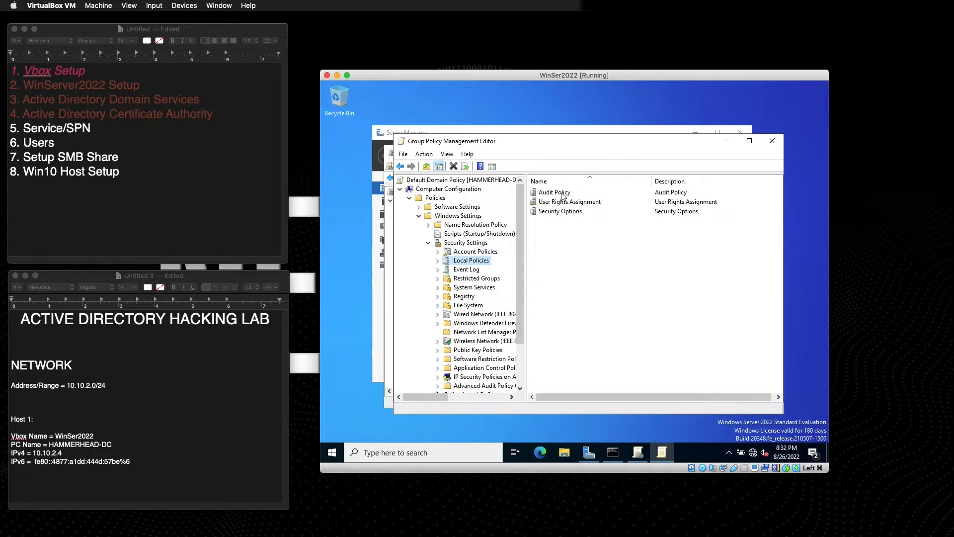
pyautogui.doubleClick(555, 211)
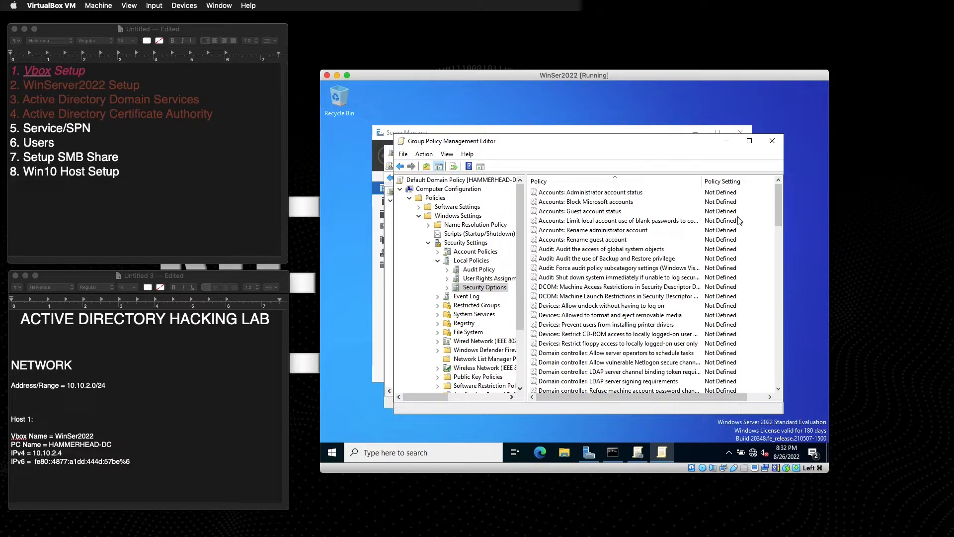
pyautogui.moveTo(626, 140); pyautogui.dragTo(604, 122)
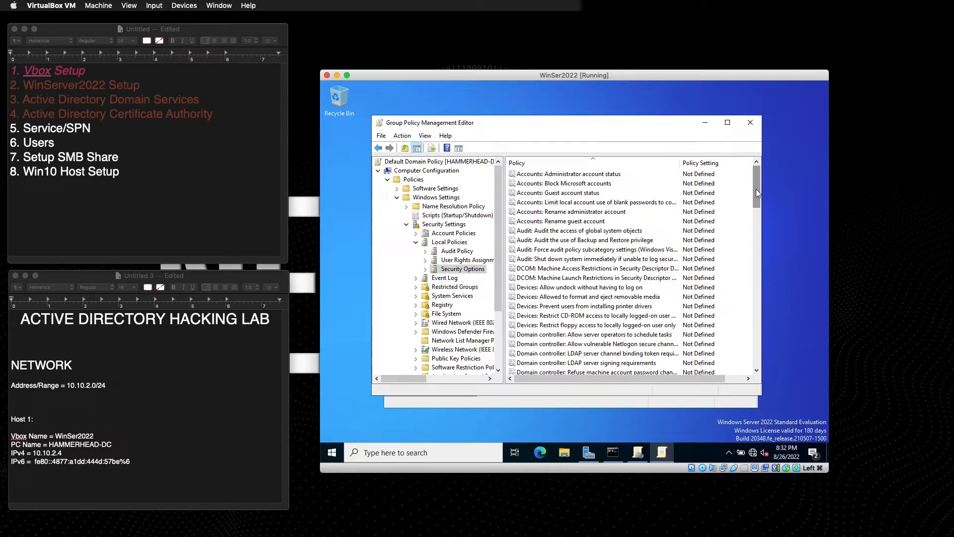
pyautogui.moveTo(758, 190); pyautogui.dragTo(757, 245)
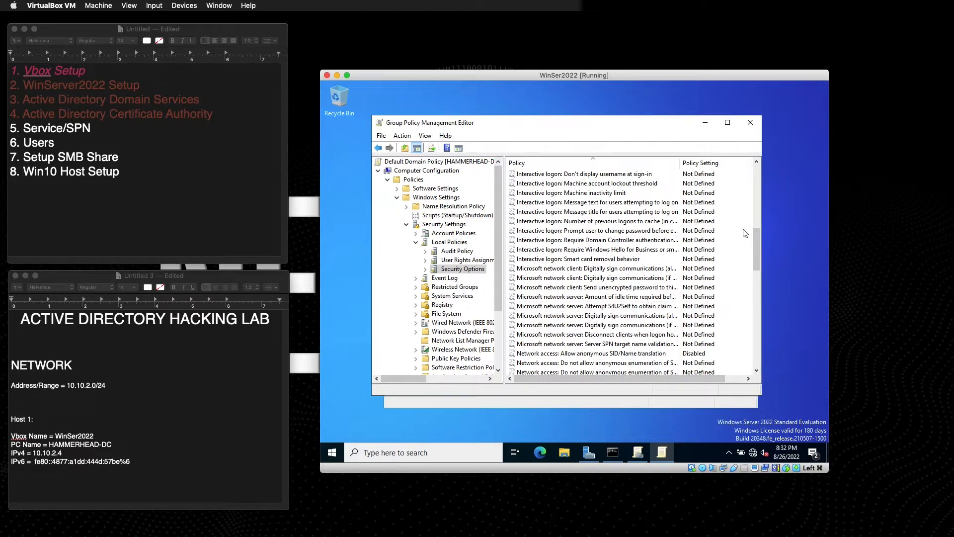
pyautogui.click(572, 269)
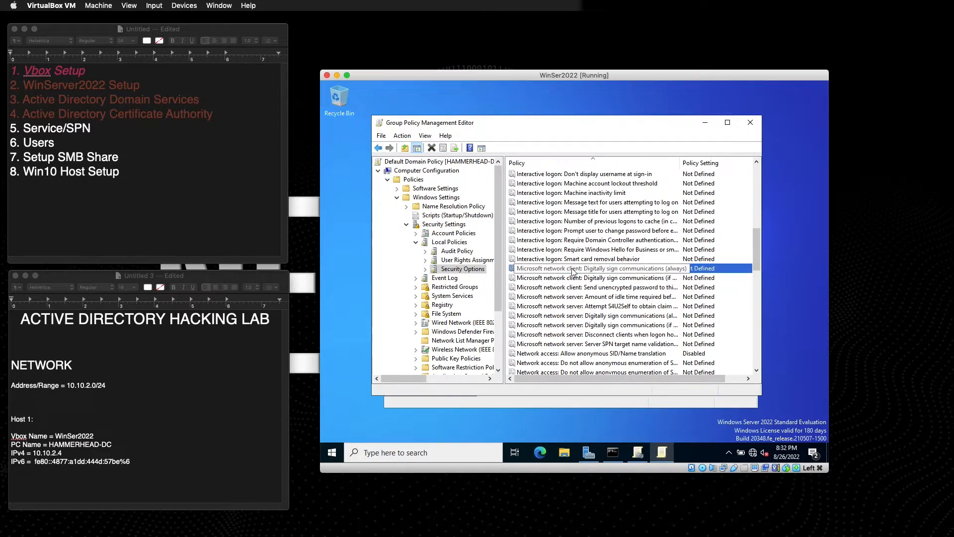
# Define 'Microsoft network client: Digitally sign communications (always)' as Disabled.
pyautogui.doubleClick(574, 272)
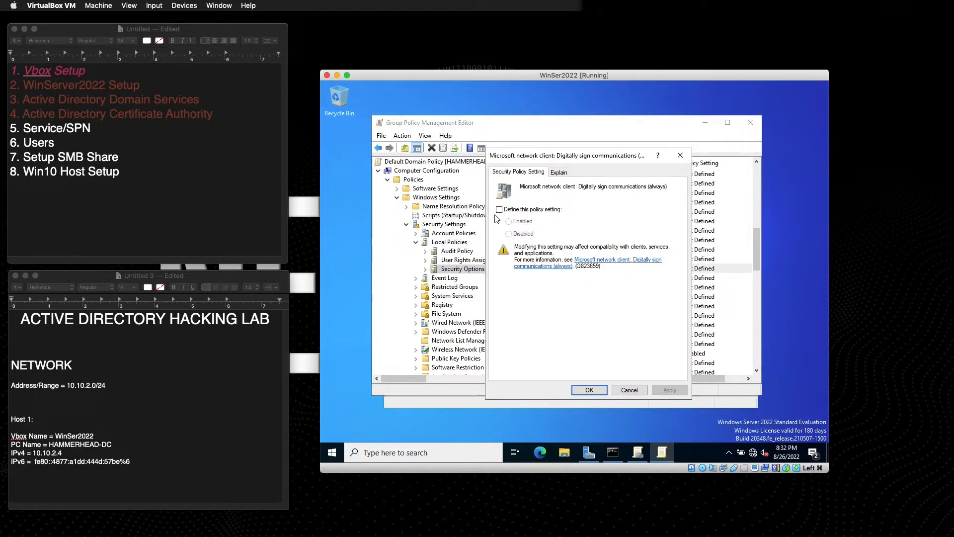
pyautogui.click(500, 210)
pyautogui.click(670, 394)
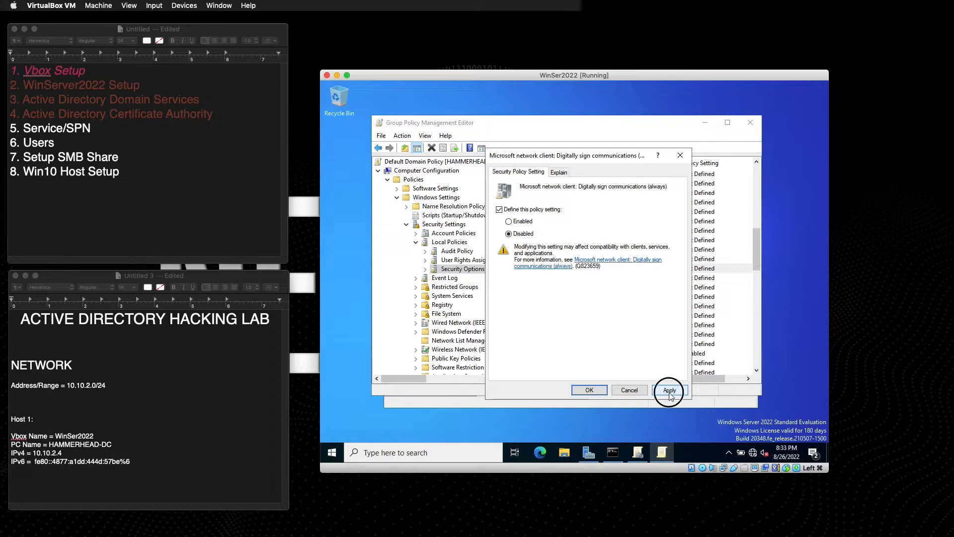
pyautogui.click(591, 392)
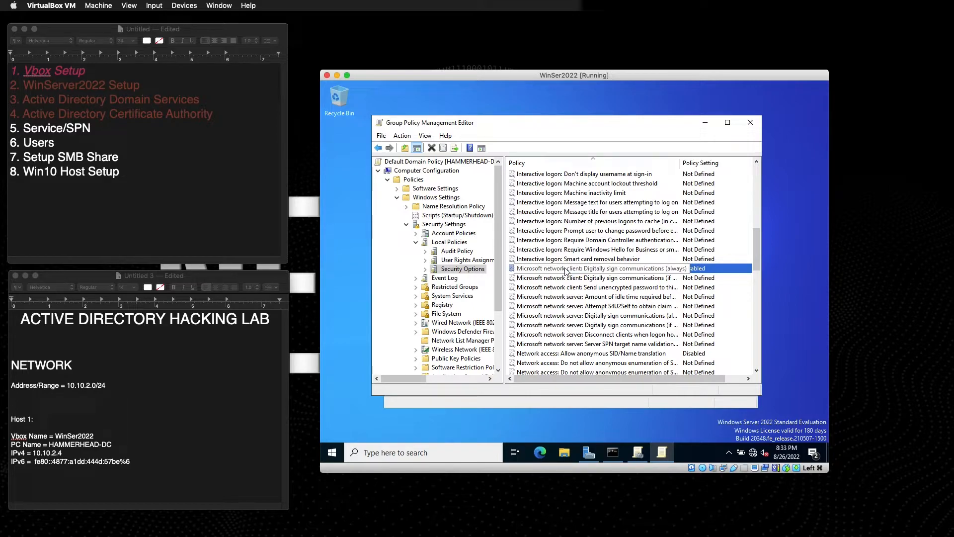
# Define 'Microsoft network server: Digitally sign communications (always)' as Disabled and widen the Policy column.
pyautogui.click(579, 316)
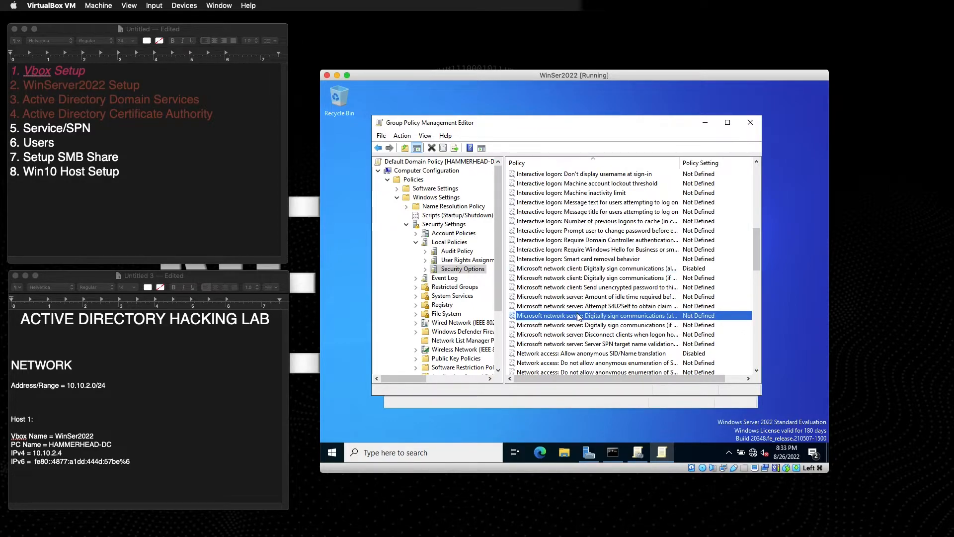
pyautogui.doubleClick(592, 316)
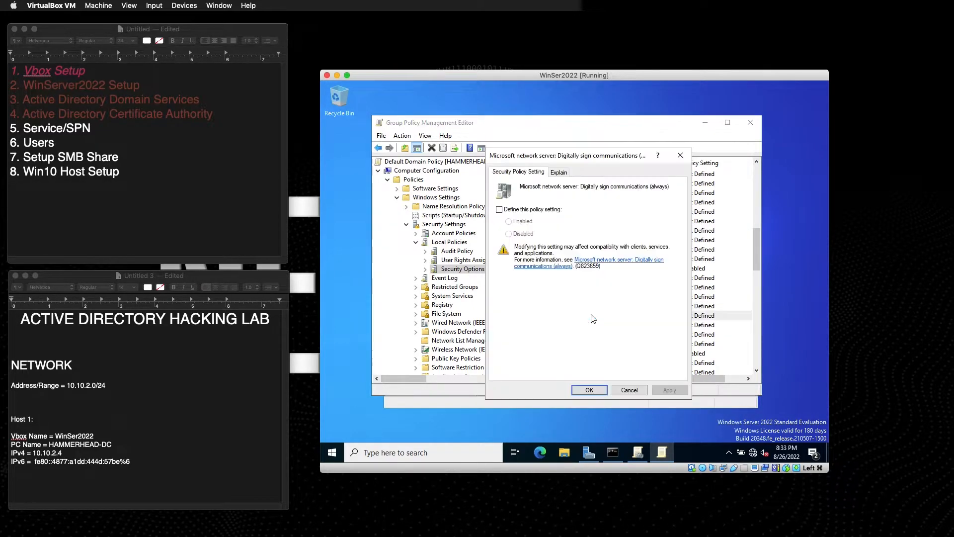
pyautogui.click(500, 210)
pyautogui.click(668, 390)
pyautogui.click(589, 390)
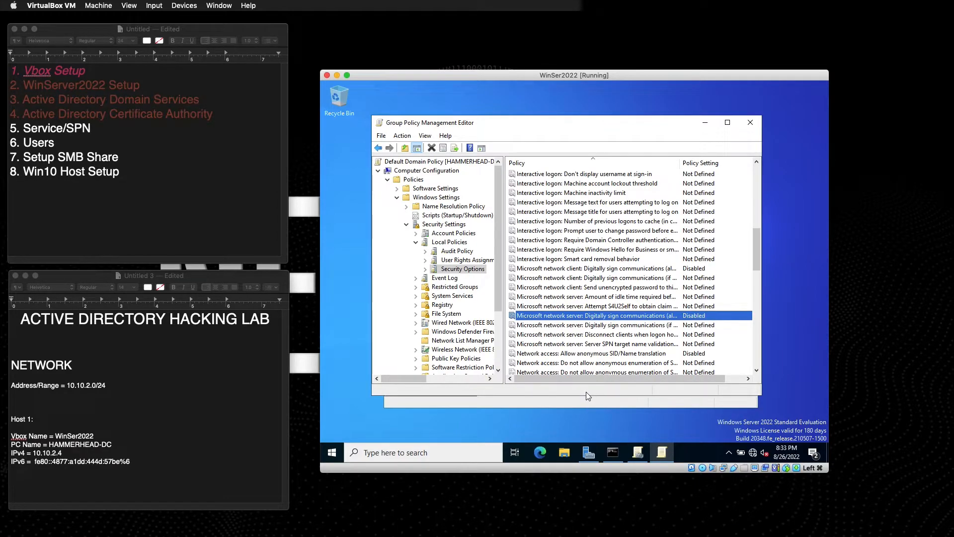
pyautogui.click(588, 326)
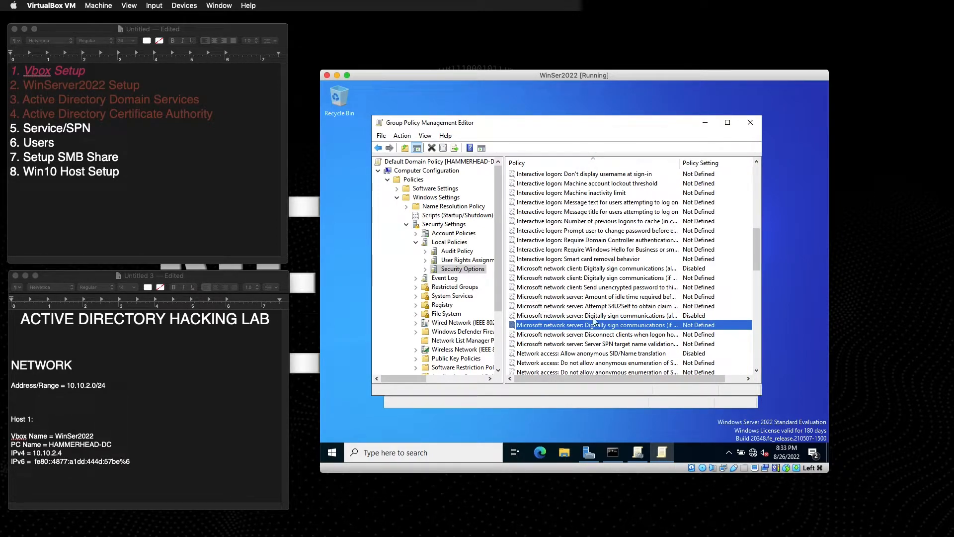
pyautogui.click(593, 335)
pyautogui.moveTo(680, 163); pyautogui.dragTo(705, 162)
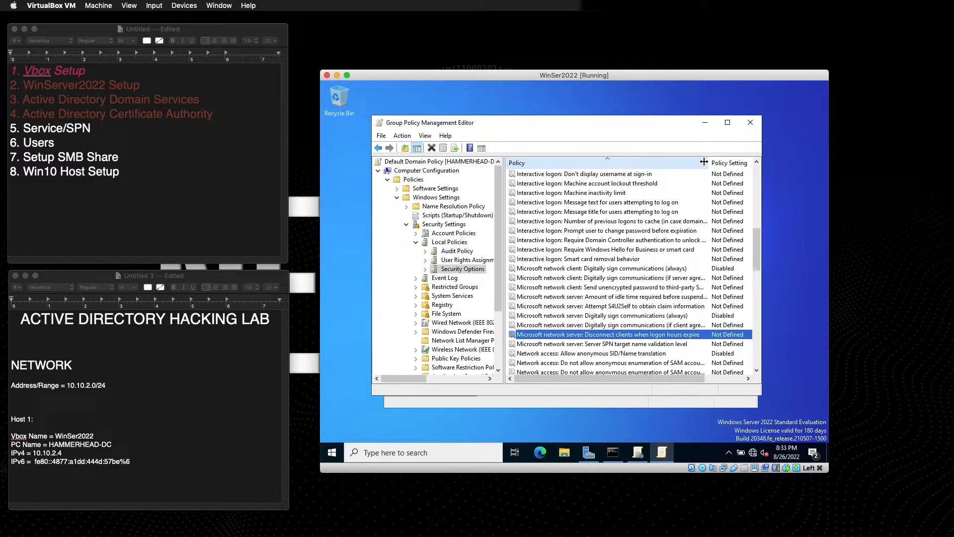
pyautogui.scroll(12, 656, 231)
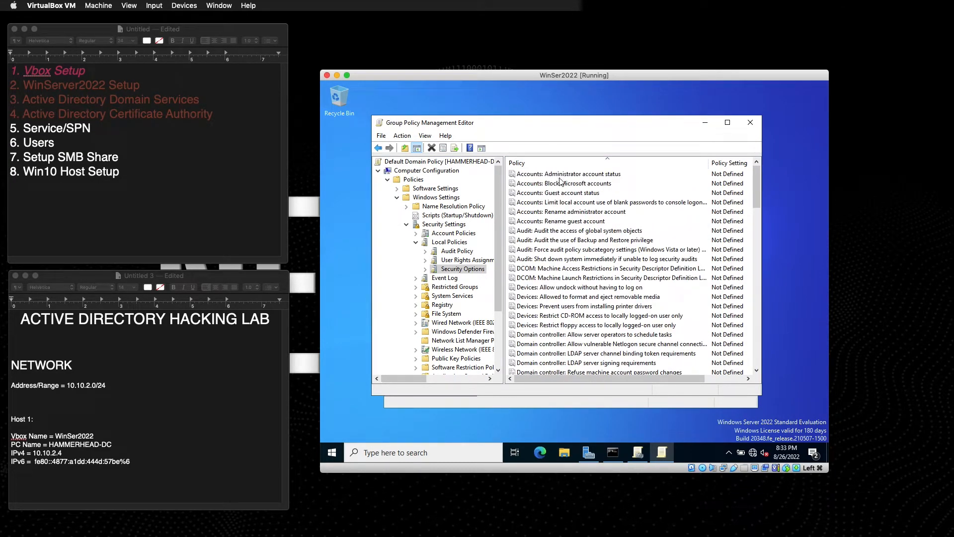
# Close the Group Policy Management Editor and run gpupdate in Command Prompt.
pyautogui.click(407, 224)
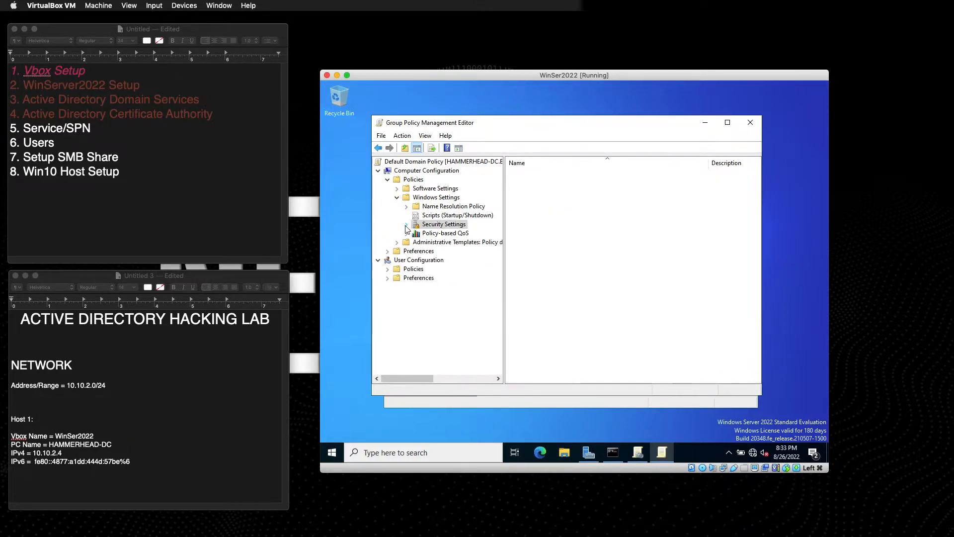
pyautogui.click(750, 122)
pyautogui.click(393, 453)
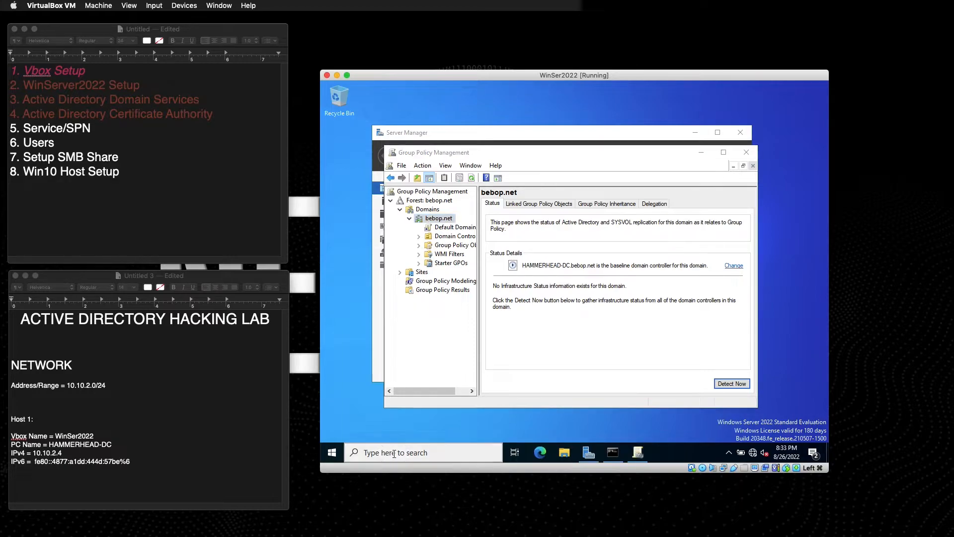
pyautogui.click(613, 452)
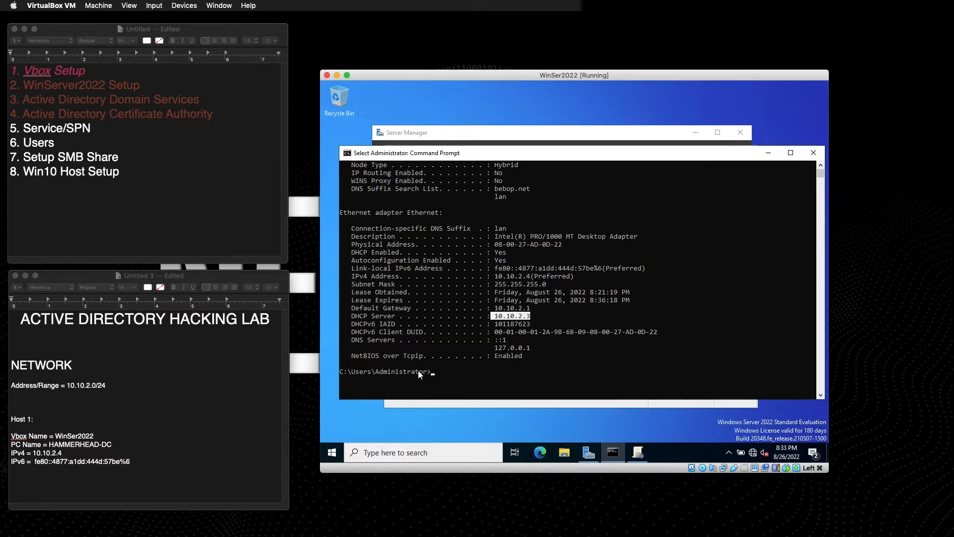
pyautogui.click(431, 372)
pyautogui.write('gpupdate')
pyautogui.press('Return')
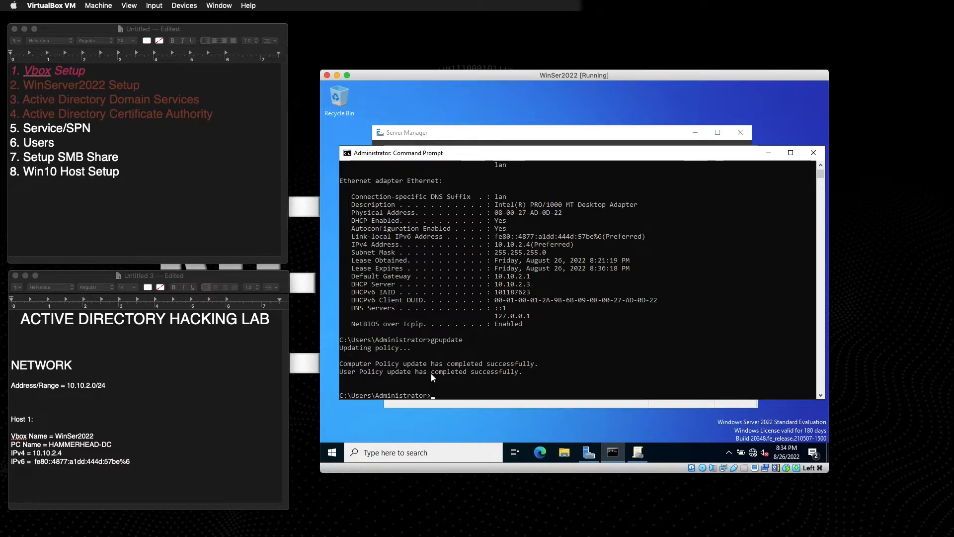
# Clear the console with cls and list accounts with net user.
pyautogui.press('Return')
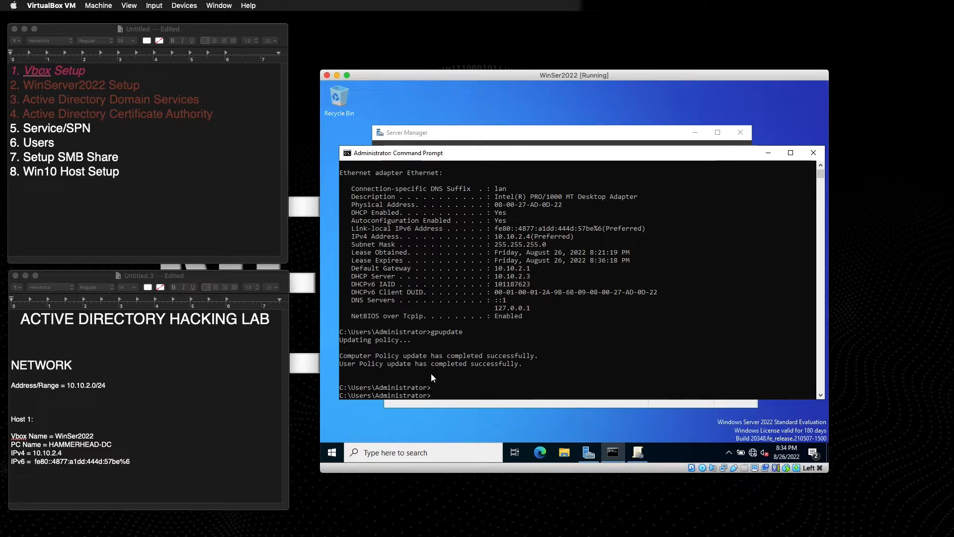
pyautogui.write('cls')
pyautogui.press('Return')
pyautogui.write('net user')
pyautogui.press('Return')
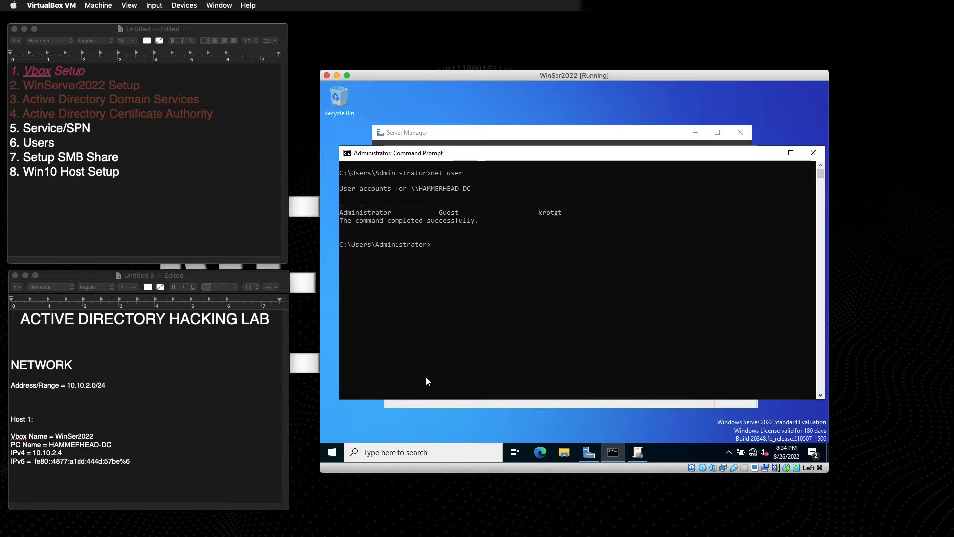
# Reset the Administrator password via 'net user Administrator *', then clear the console with cls.
pyautogui.write('net user Administrat')
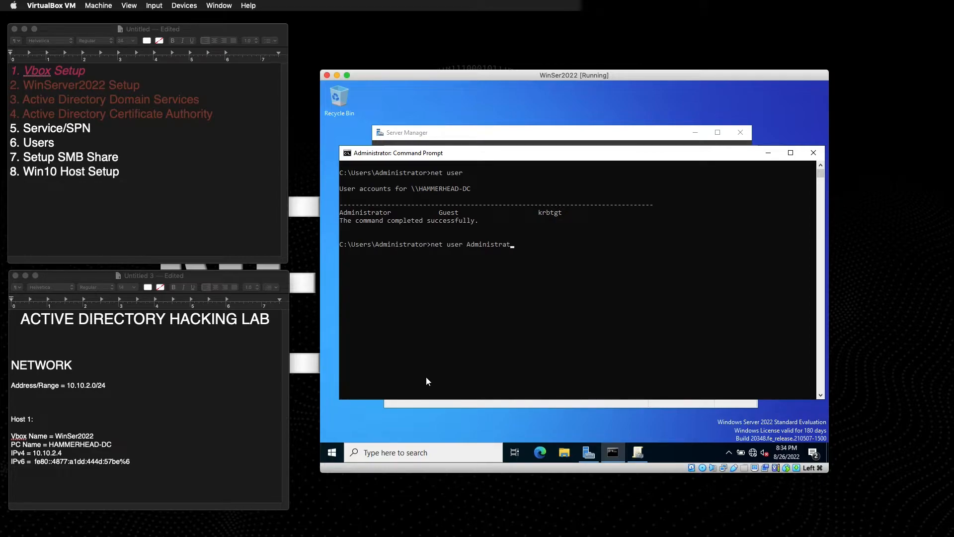
pyautogui.write('or *')
pyautogui.press('Return')
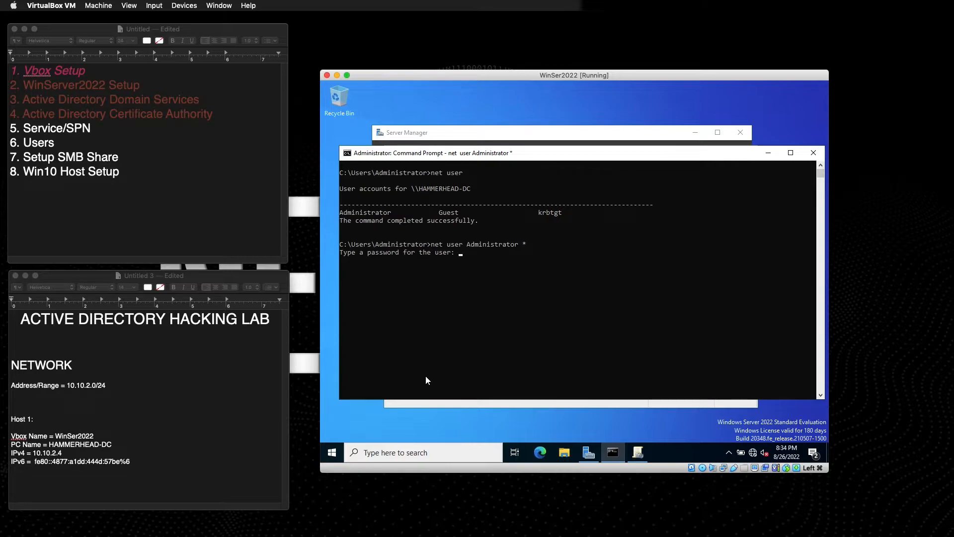
pyautogui.press('Return')
pyautogui.press('Return')
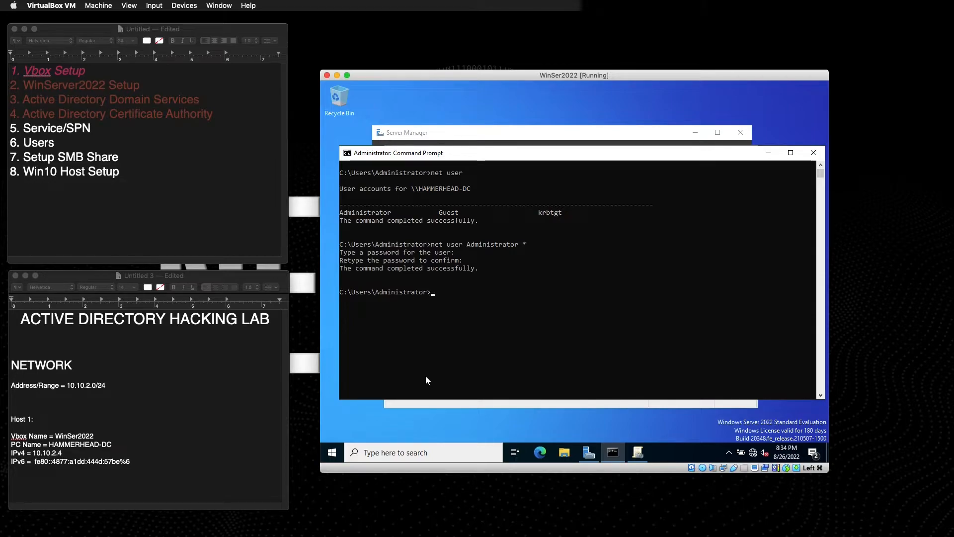
pyautogui.write('cls')
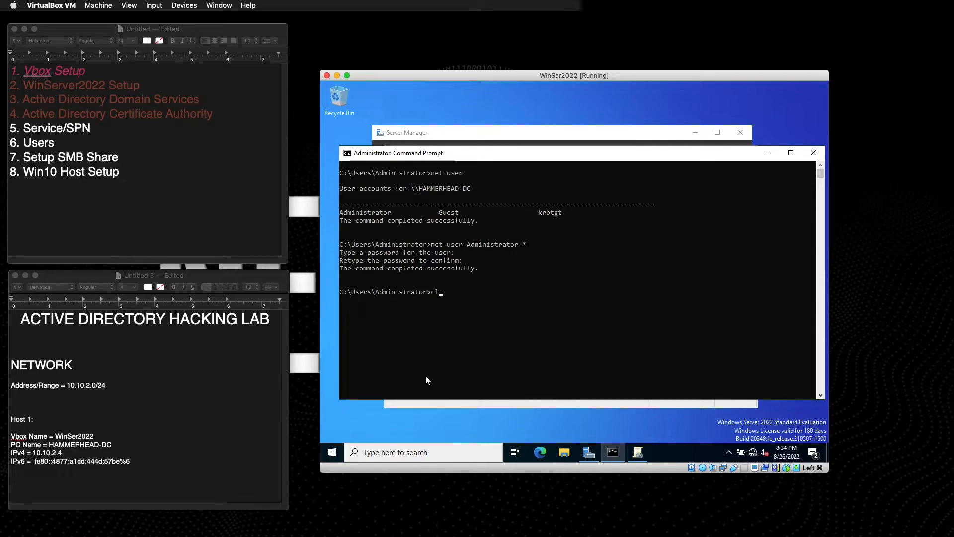
pyautogui.press('Return')
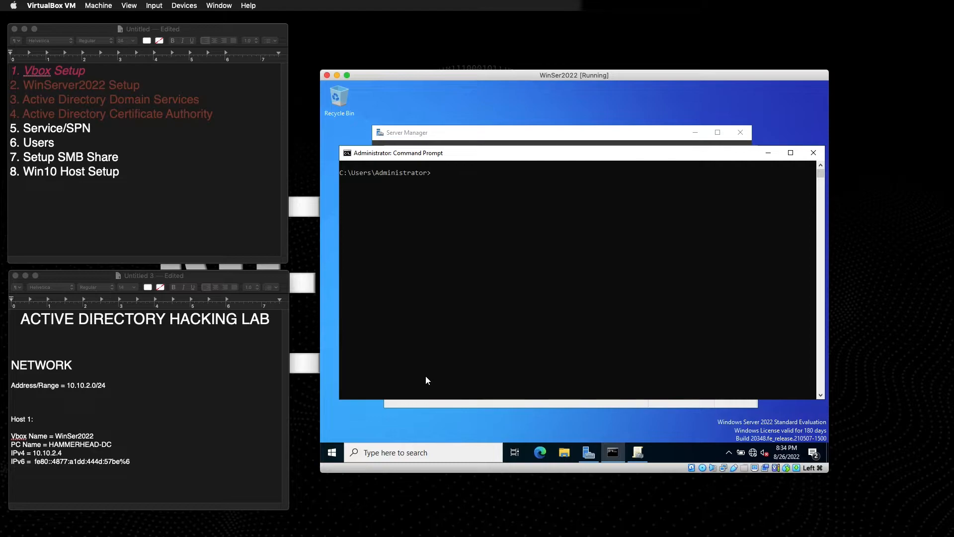
# Launch Active Directory Users and Computers from Server Manager and expand the bebop.net domain.
pyautogui.click(453, 134)
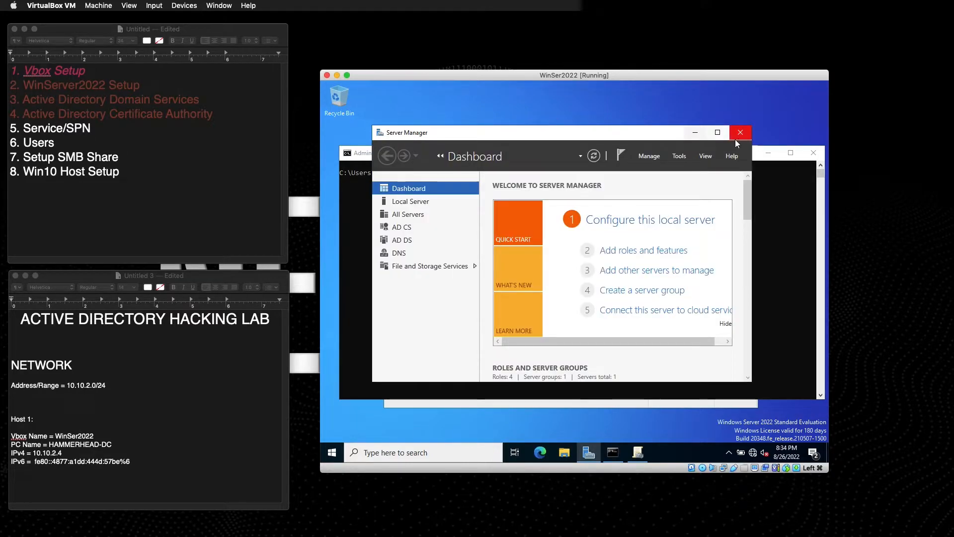
pyautogui.click(677, 157)
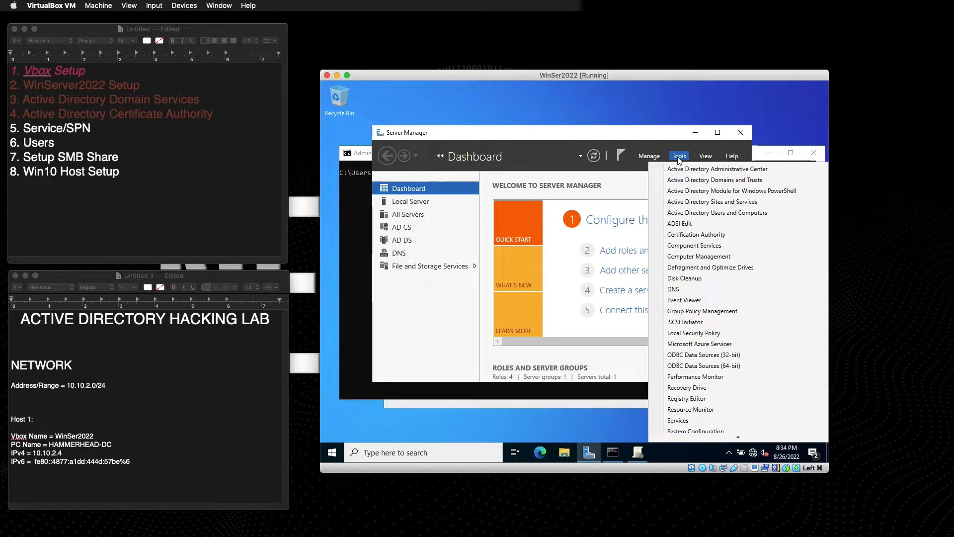
pyautogui.click(701, 213)
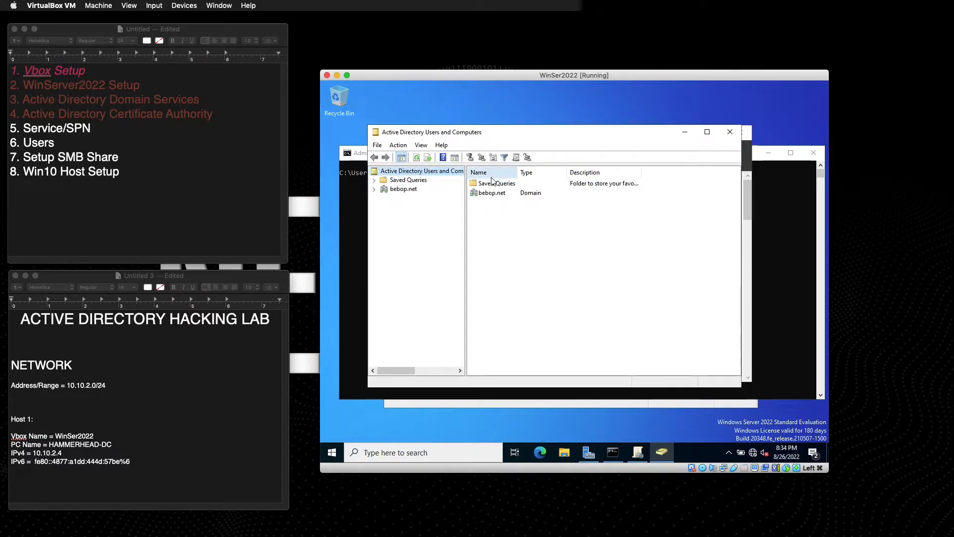
pyautogui.click(381, 189)
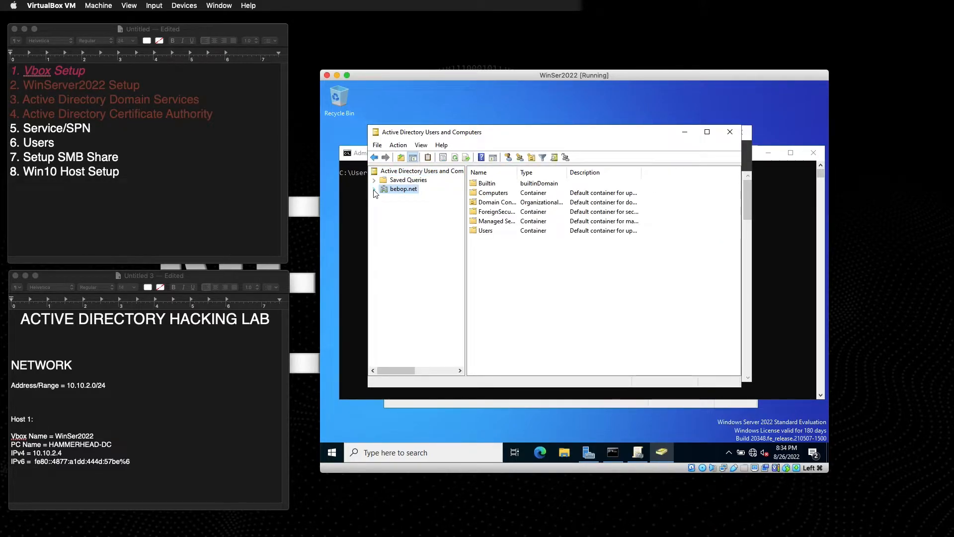
pyautogui.click(374, 190)
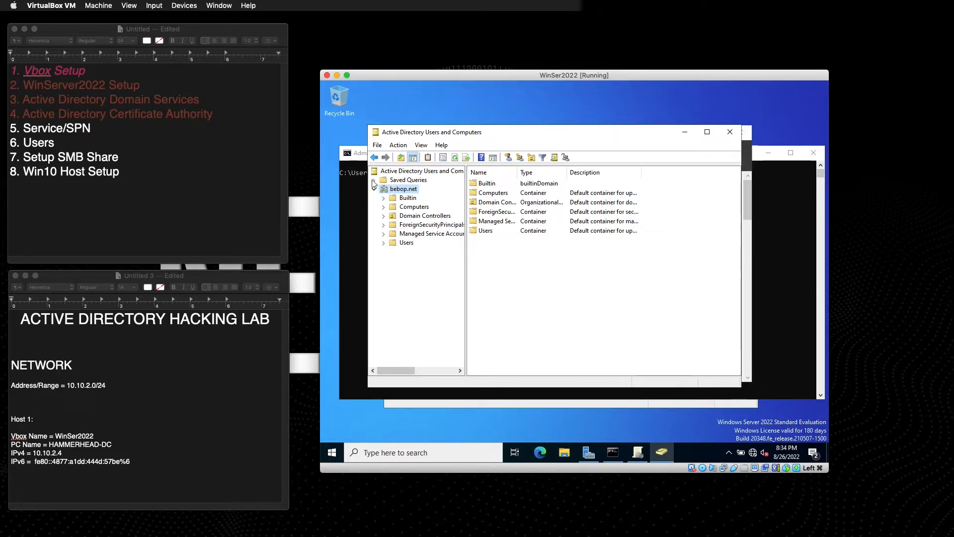
# Review the Builtin groups with a widened Name column, picking out Account Operators and Administrators.
pyautogui.click(407, 198)
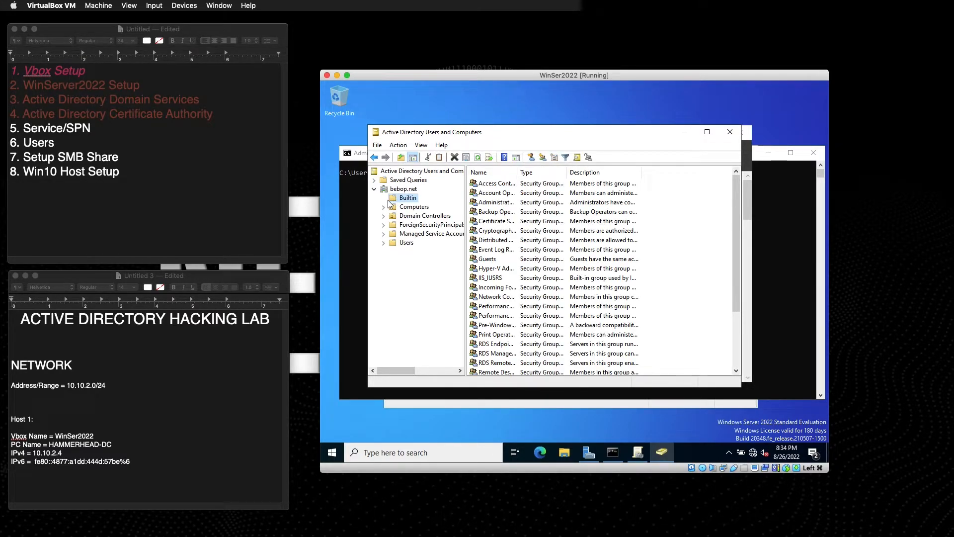
pyautogui.moveTo(518, 172); pyautogui.dragTo(554, 172)
pyautogui.click(503, 184)
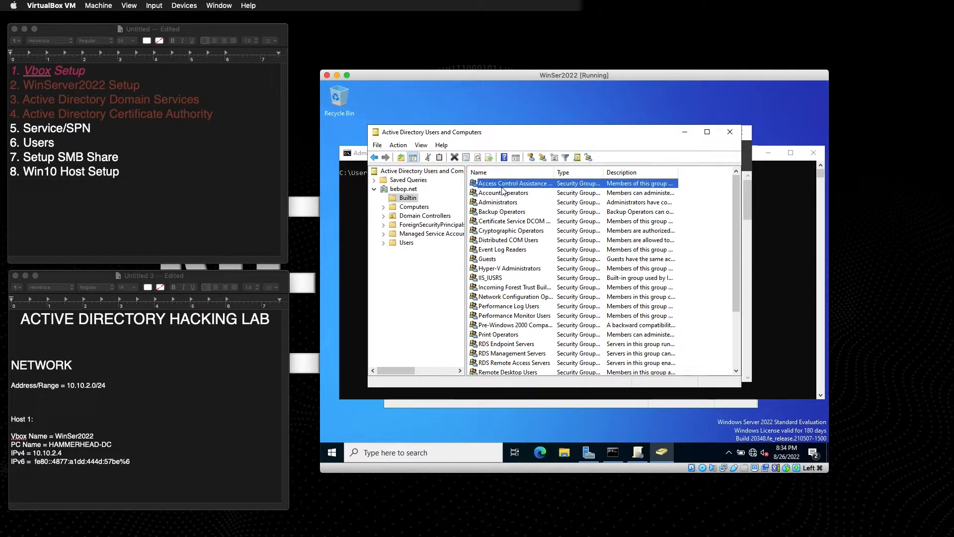
pyautogui.moveTo(554, 172); pyautogui.dragTo(572, 172)
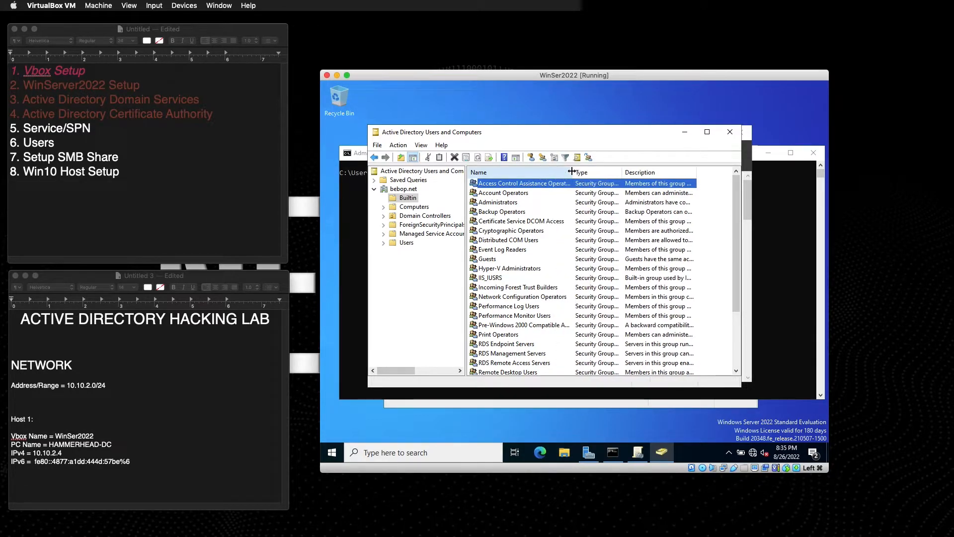
pyautogui.click(515, 196)
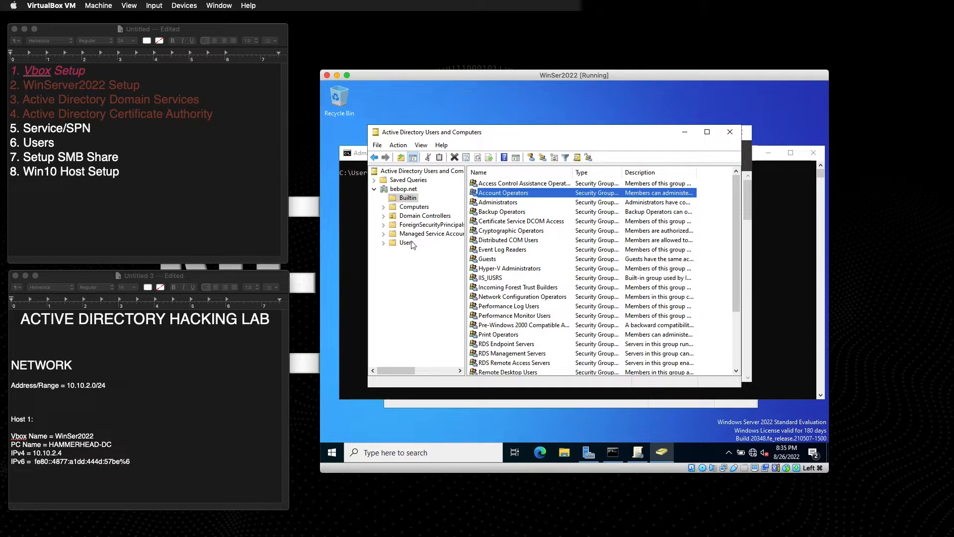
pyautogui.click(501, 203)
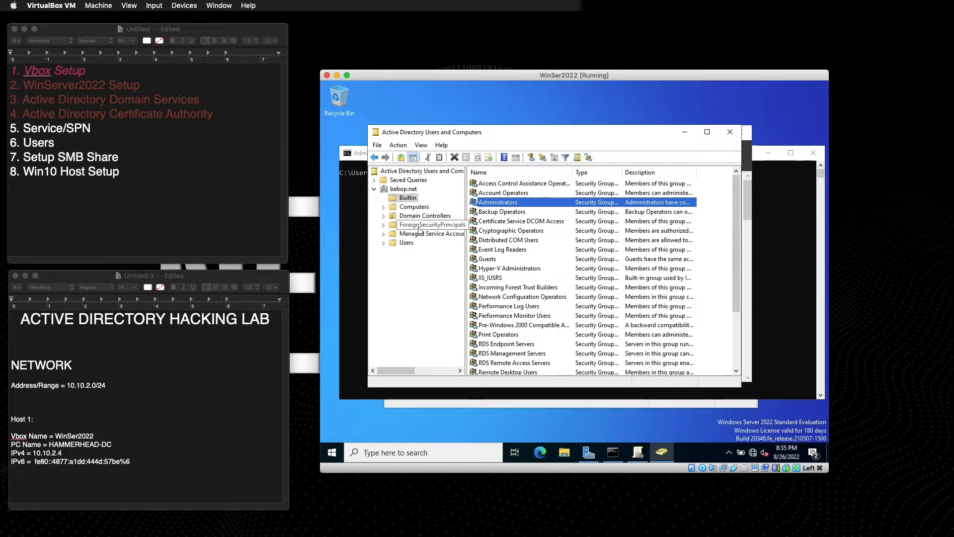
pyautogui.scroll(-3, 568, 240)
pyautogui.scroll(3, 568, 240)
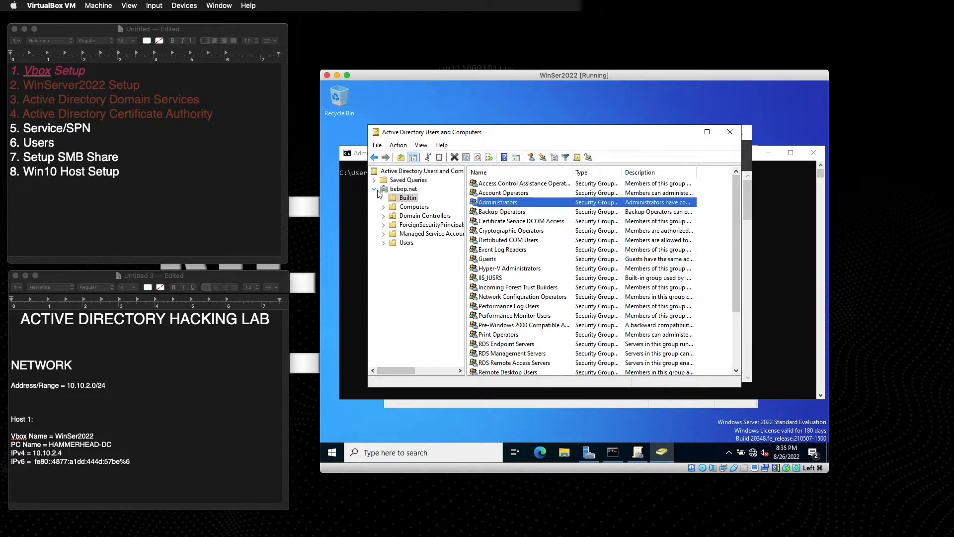
# Check the Computers container, then return to Builtin and reselect Administrators.
pyautogui.click(414, 207)
pyautogui.click(408, 198)
pyautogui.scroll(-3, 512, 238)
pyautogui.scroll(3, 512, 238)
pyautogui.click(491, 202)
# Show Domain Controllers with HAMMERHEAD-DC's name fully visible, then list the Users container.
pyautogui.click(419, 216)
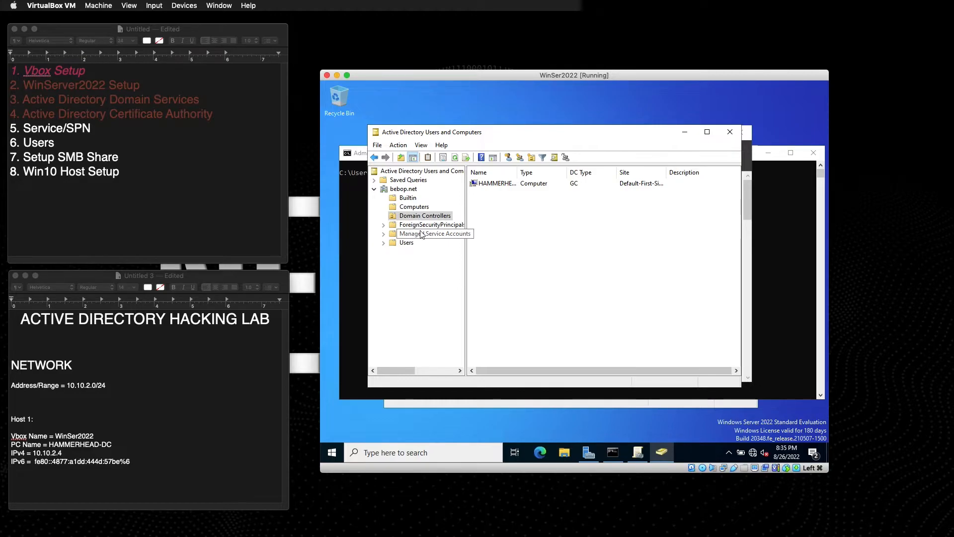
pyautogui.click(520, 183)
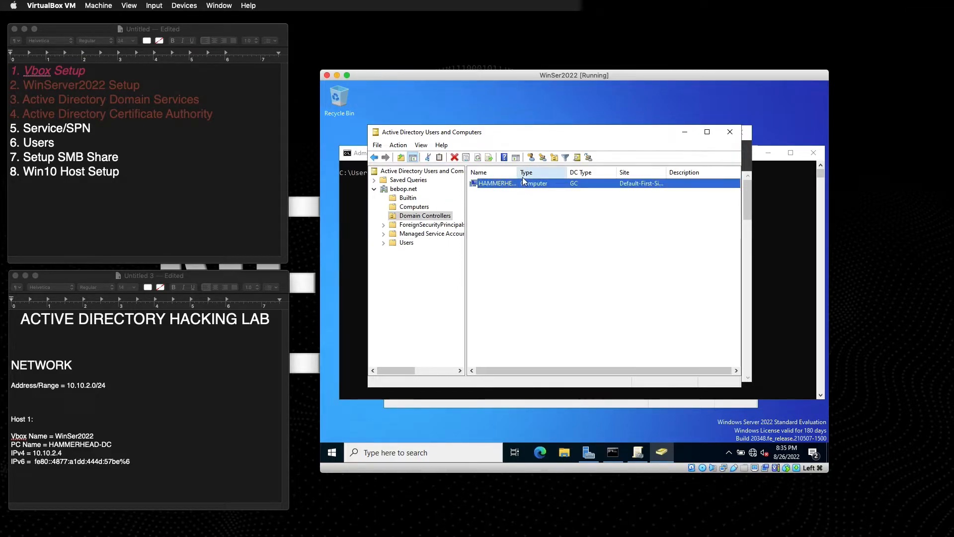
pyautogui.doubleClick(518, 174)
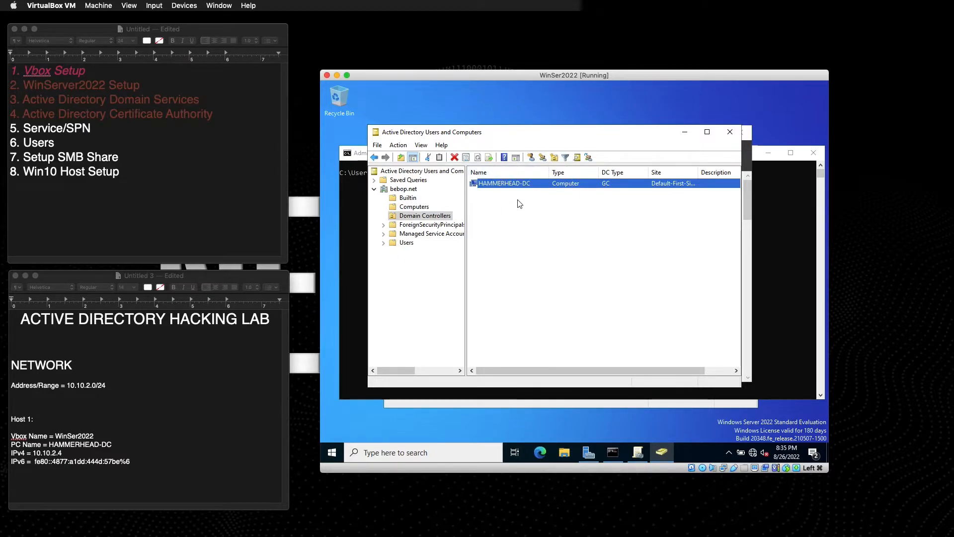
pyautogui.click(407, 242)
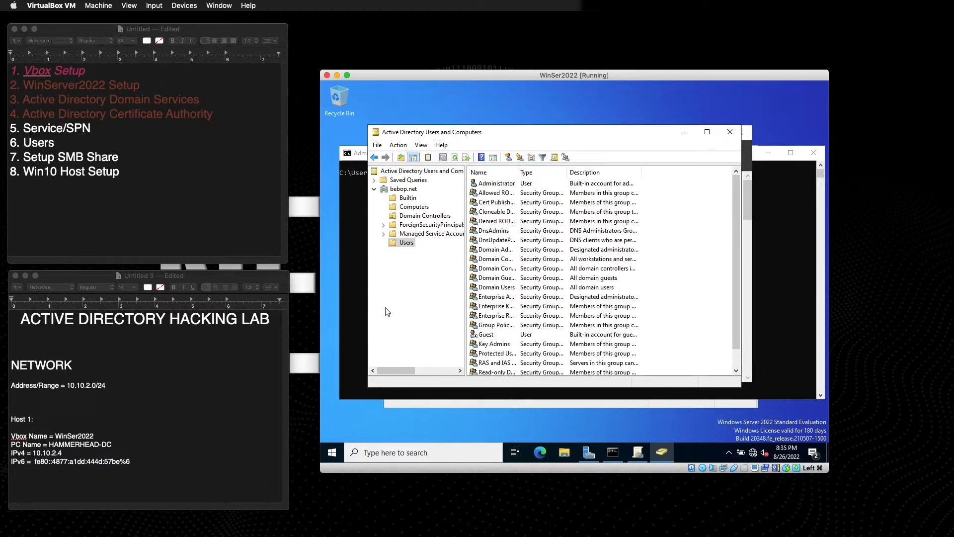
# Create a new organizational unit named Groups under bebop.net.
pyautogui.click(394, 274)
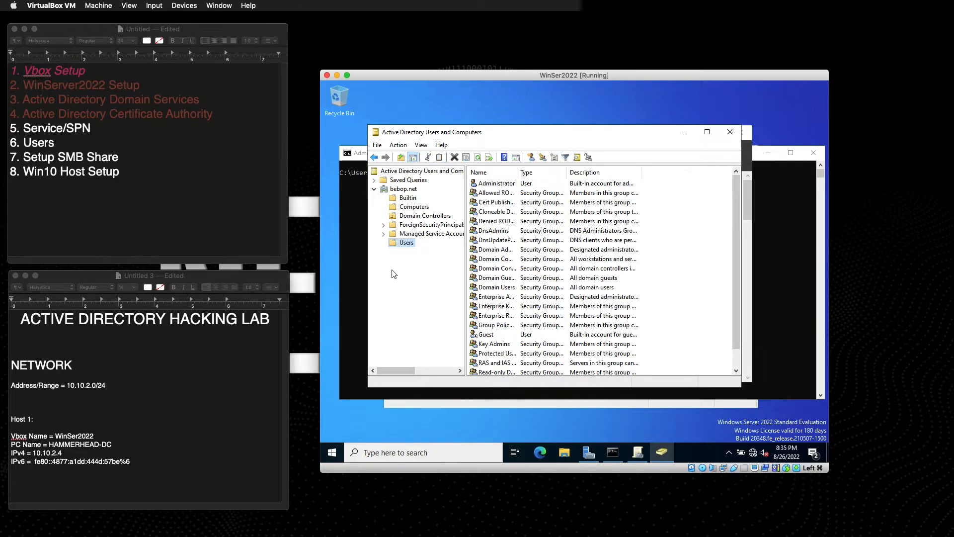
pyautogui.click(401, 190)
pyautogui.rightClick(397, 191)
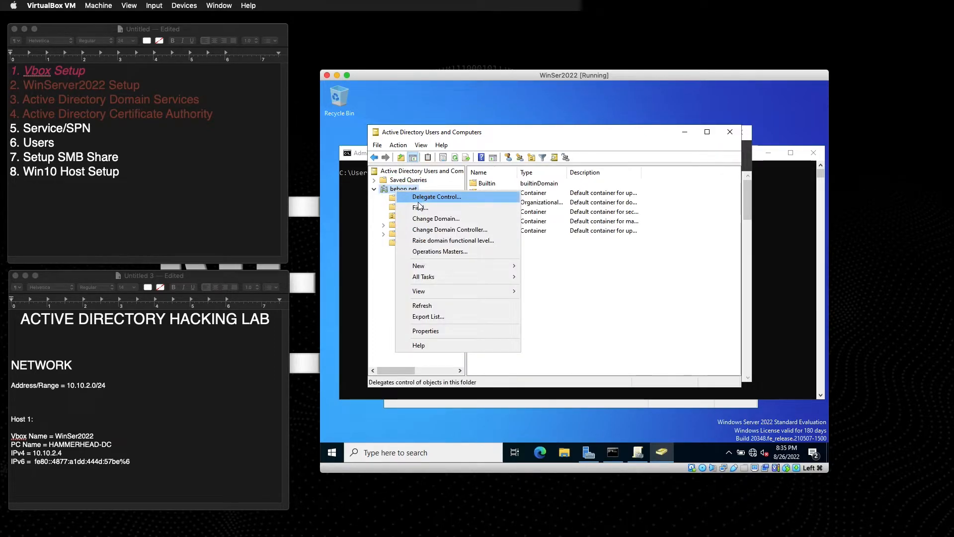
pyautogui.moveTo(427, 267)
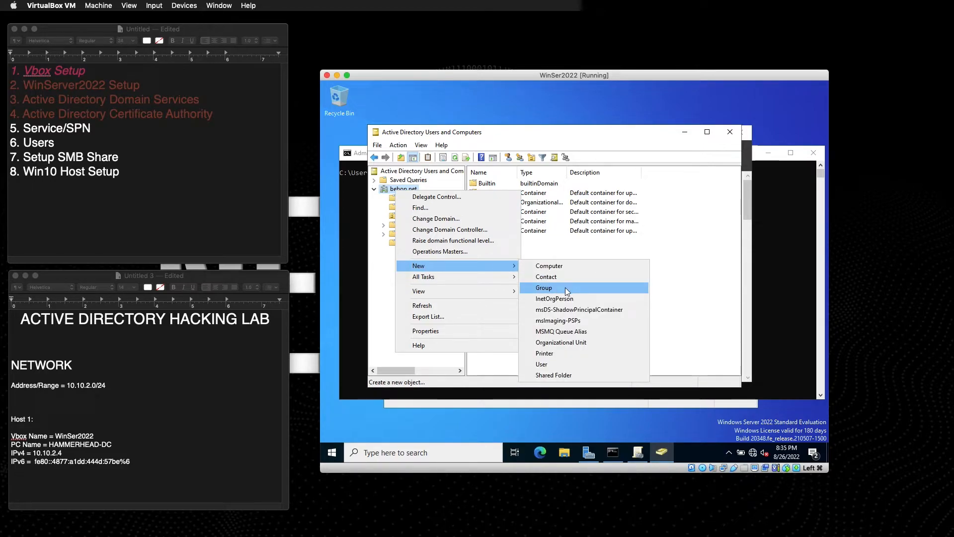
pyautogui.click(561, 344)
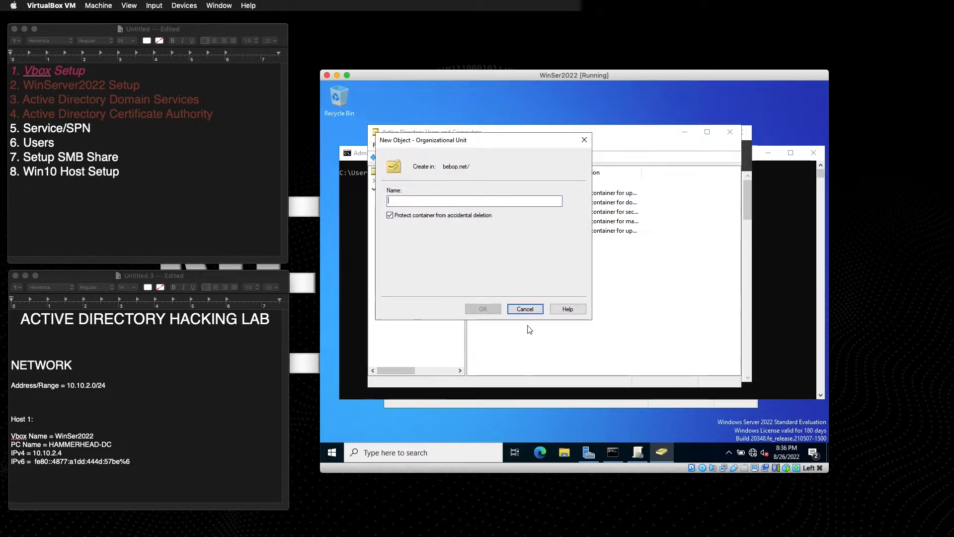
pyautogui.write('Groups')
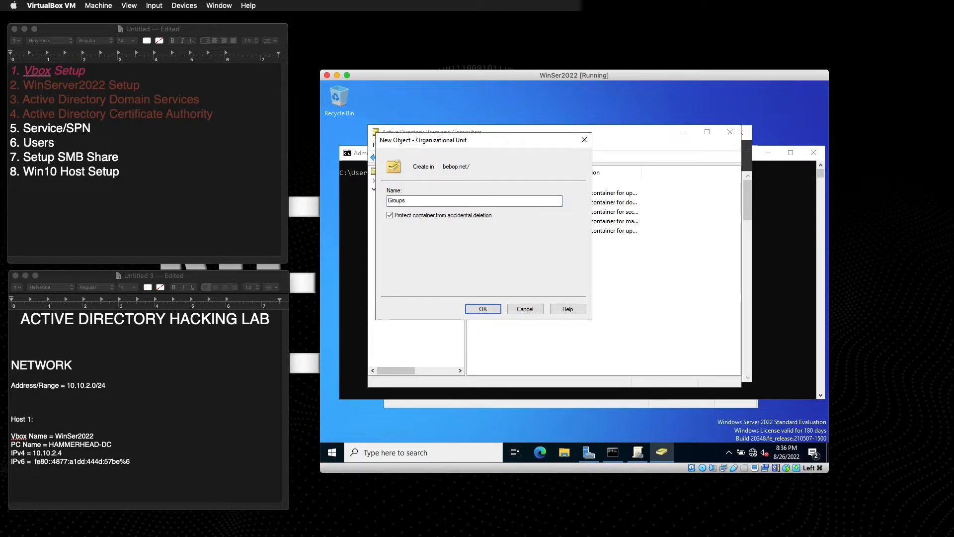
pyautogui.press('Return')
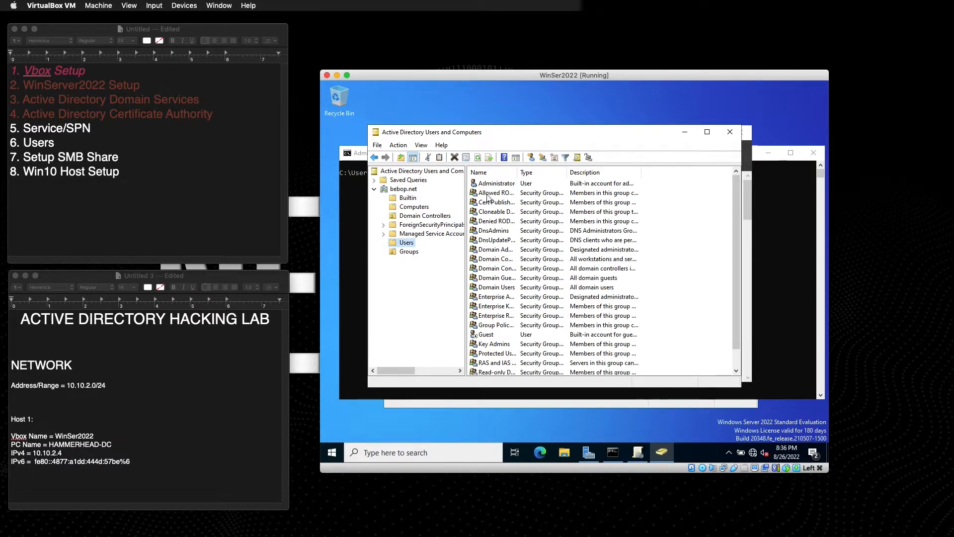
# Move all security groups from Users into the Groups OU in two batches, leaving Administrator and Guest.
pyautogui.click(495, 193)
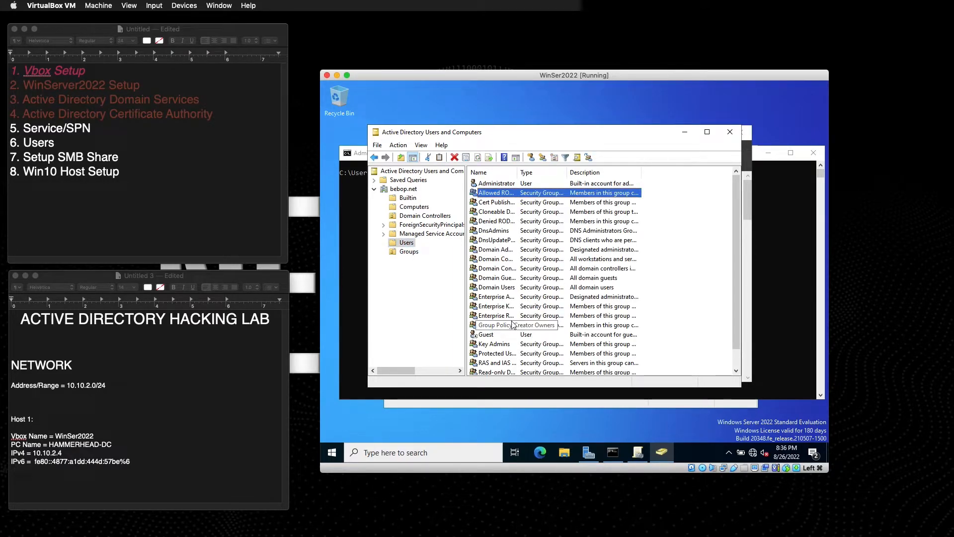
pyautogui.keyDown('shift'); pyautogui.click(510, 327); pyautogui.keyUp('shift')
pyautogui.moveTo(510, 192); pyautogui.dragTo(409, 251)
pyautogui.click(522, 290)
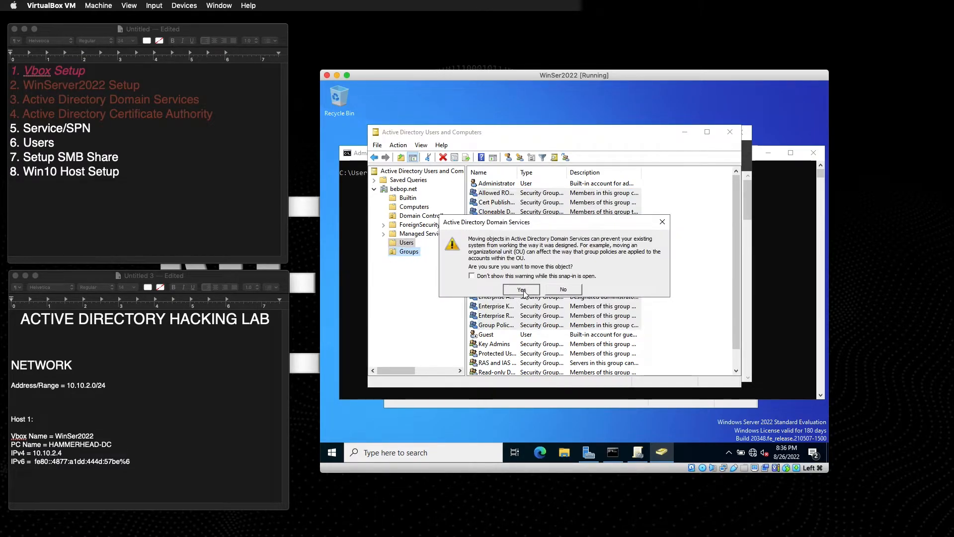
pyautogui.click(505, 203)
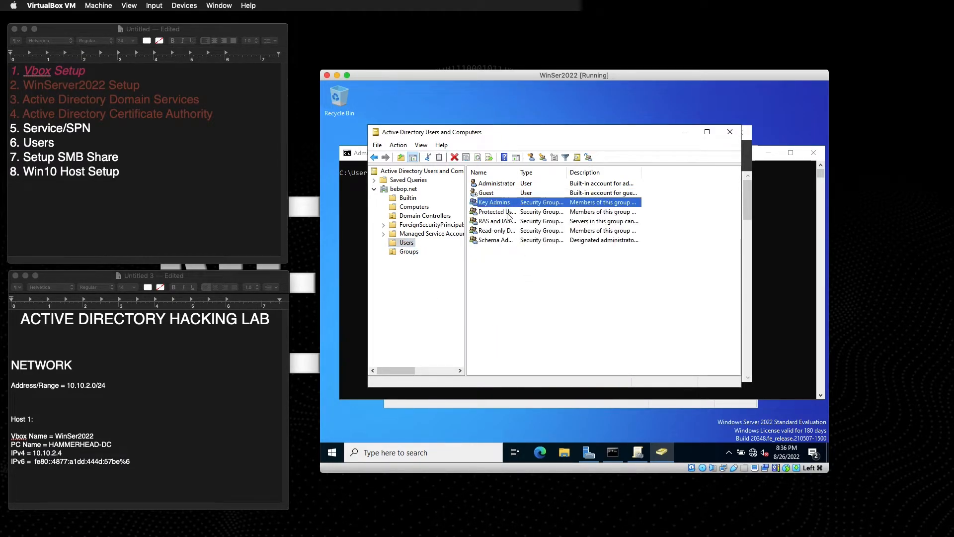
pyautogui.keyDown('shift'); pyautogui.click(504, 241); pyautogui.keyUp('shift')
pyautogui.moveTo(501, 204); pyautogui.dragTo(409, 251)
pyautogui.click(522, 289)
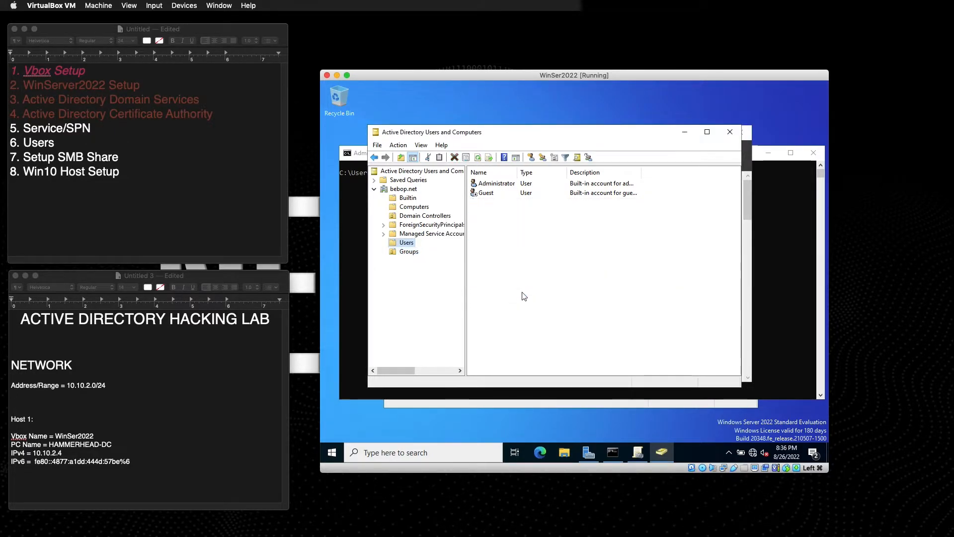
pyautogui.click(486, 197)
# Enable the Guest account, dismiss the confirmation, and leave Administrator selected.
pyautogui.rightClick(485, 194)
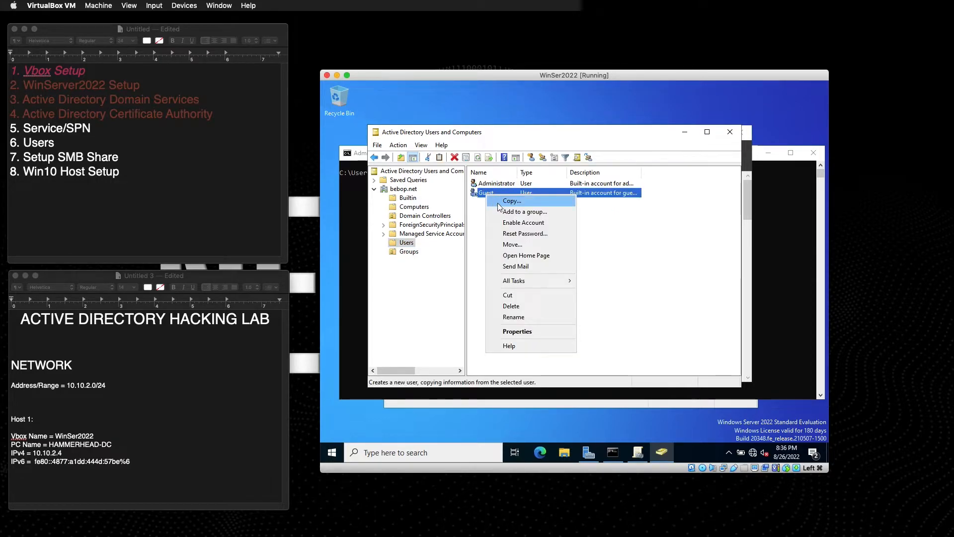
pyautogui.click(519, 223)
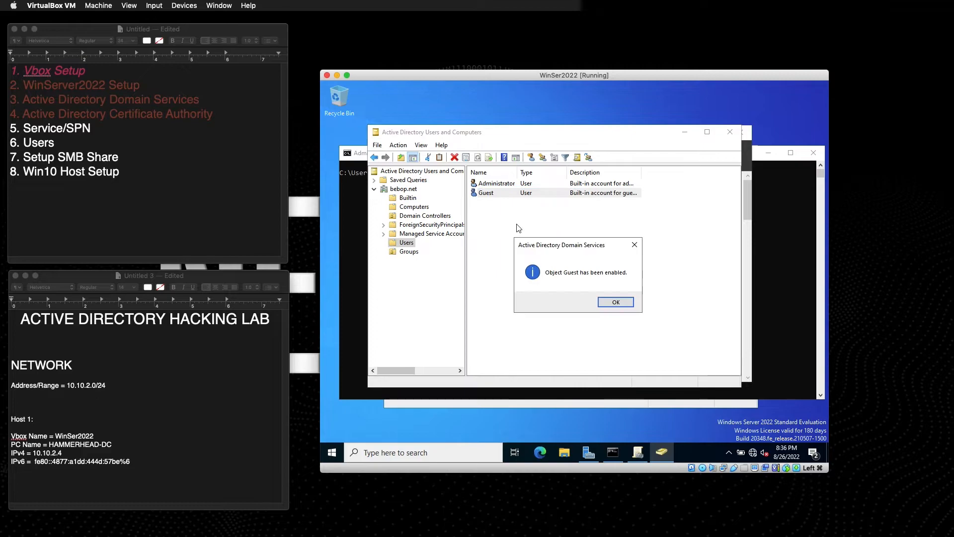
pyautogui.click(616, 302)
pyautogui.click(489, 186)
pyautogui.click(487, 194)
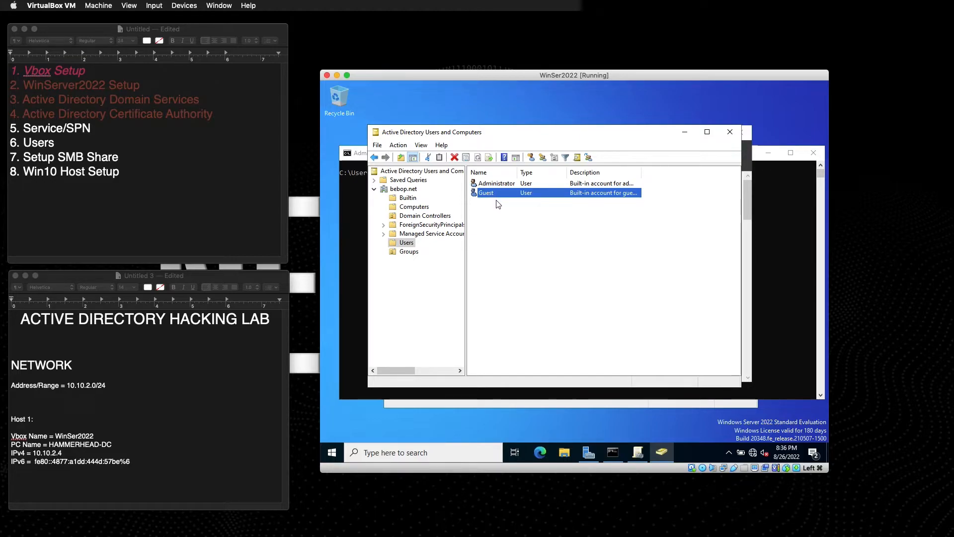
pyautogui.click(496, 229)
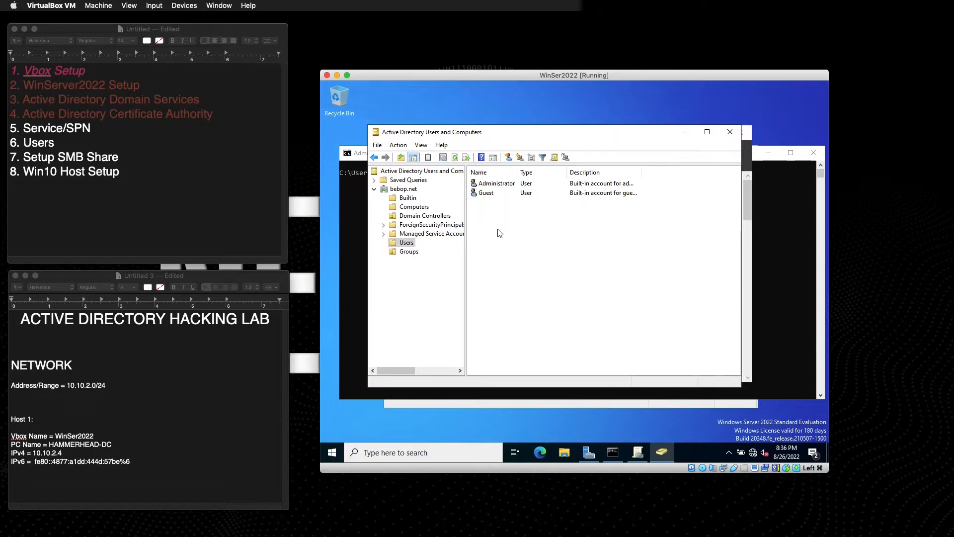
pyautogui.click(491, 185)
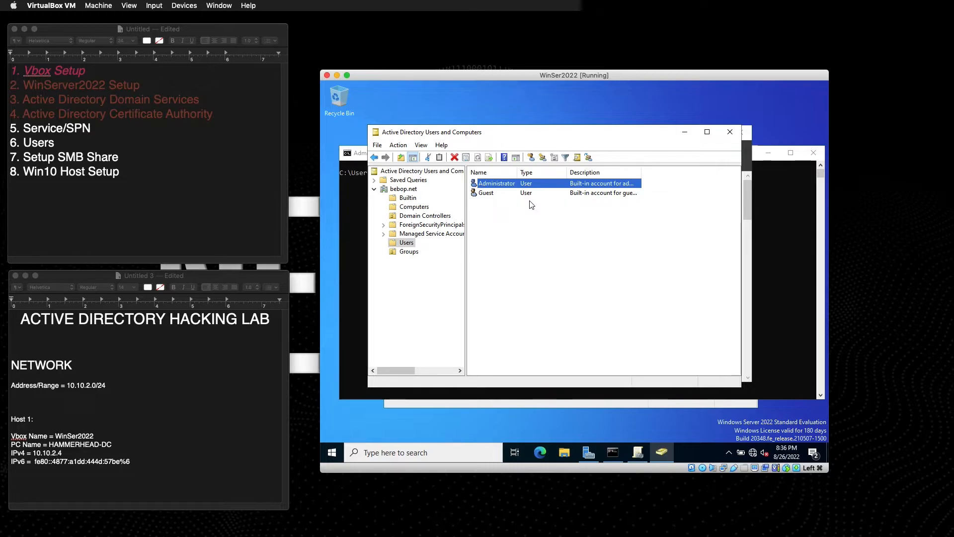
pyautogui.click(501, 205)
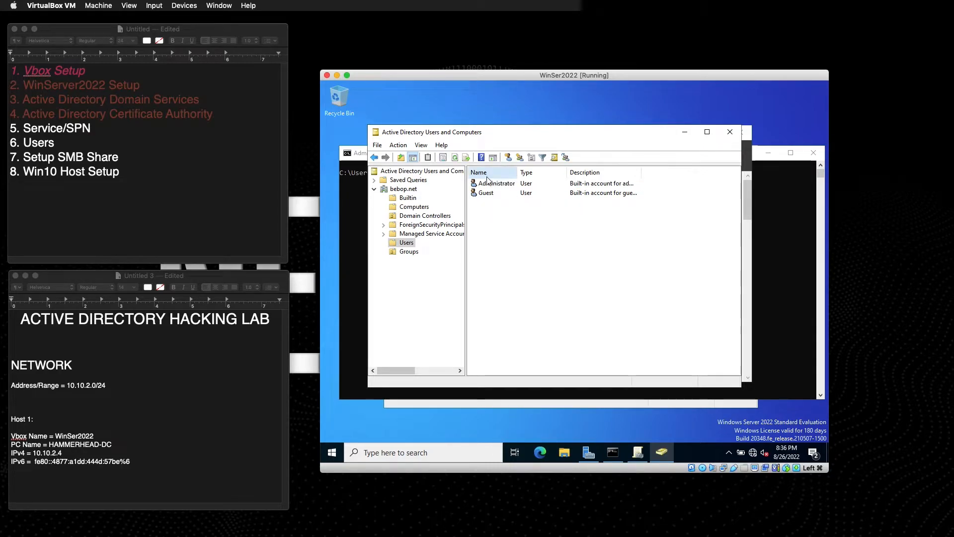
pyautogui.click(488, 183)
# Copy the Administrator account to open the Copy Object - User dialog.
pyautogui.rightClick(489, 184)
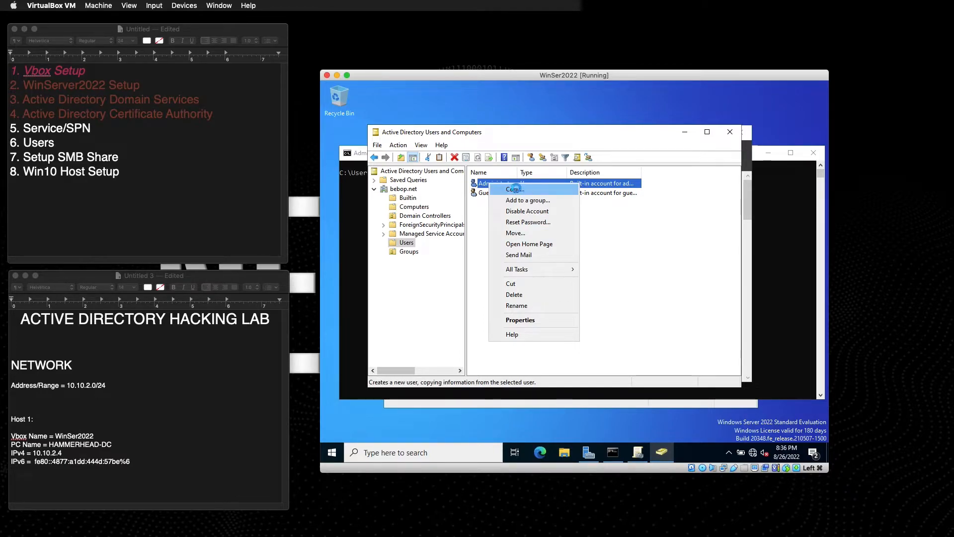
pyautogui.click(517, 189)
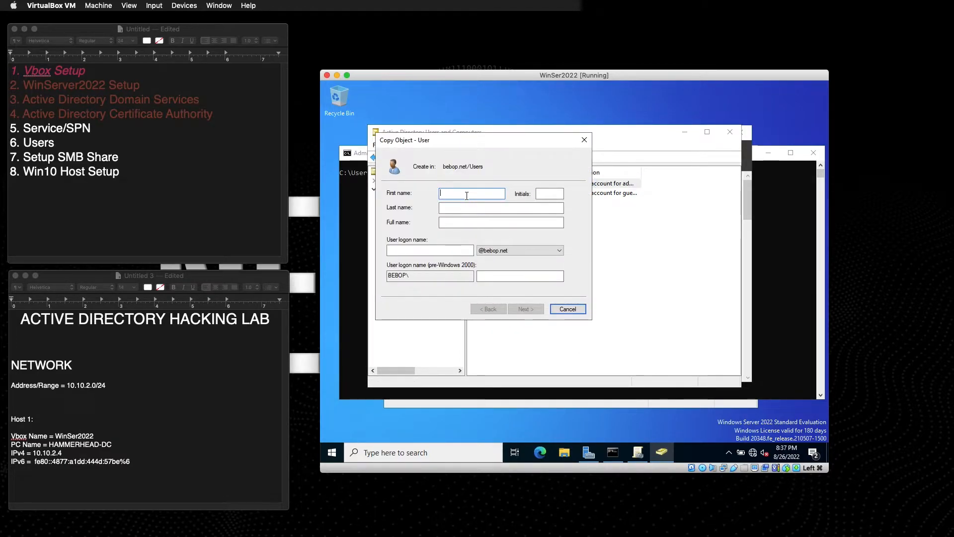
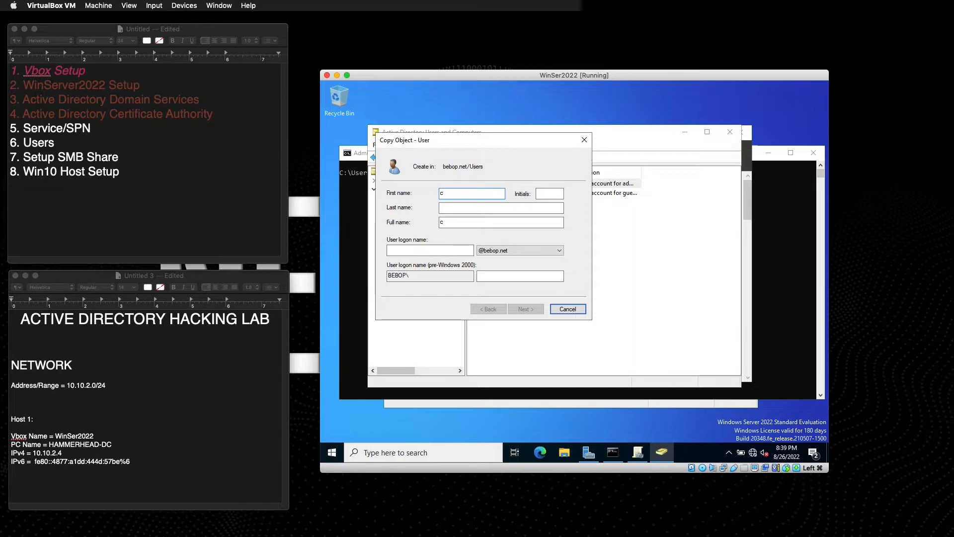
# Enter cbsvc as the copied user's first name and logon name, then continue to the password page.
pyautogui.write('svc')
pyautogui.press('Tab')
pyautogui.press('Tab')
pyautogui.press('Tab')
pyautogui.press('Tab')
pyautogui.press('Tab')
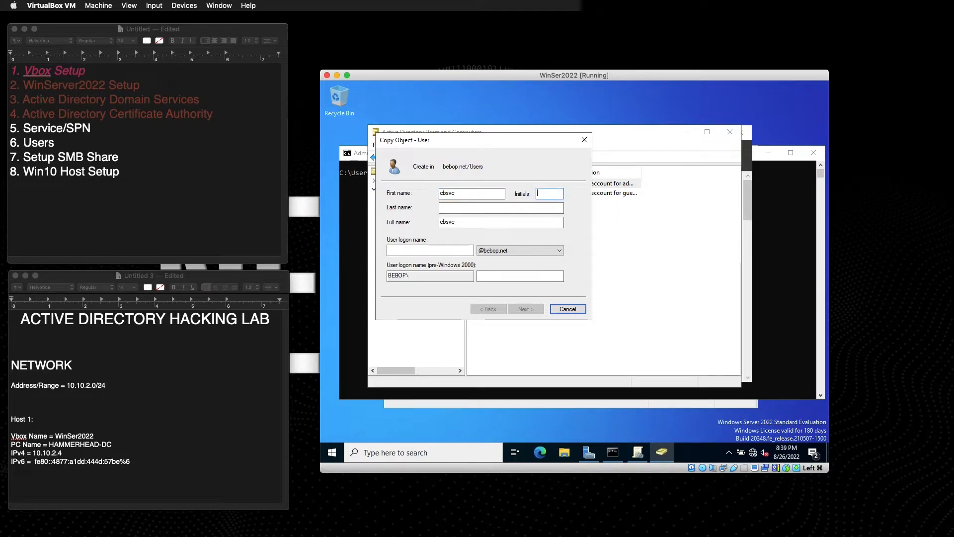
pyautogui.press('Tab')
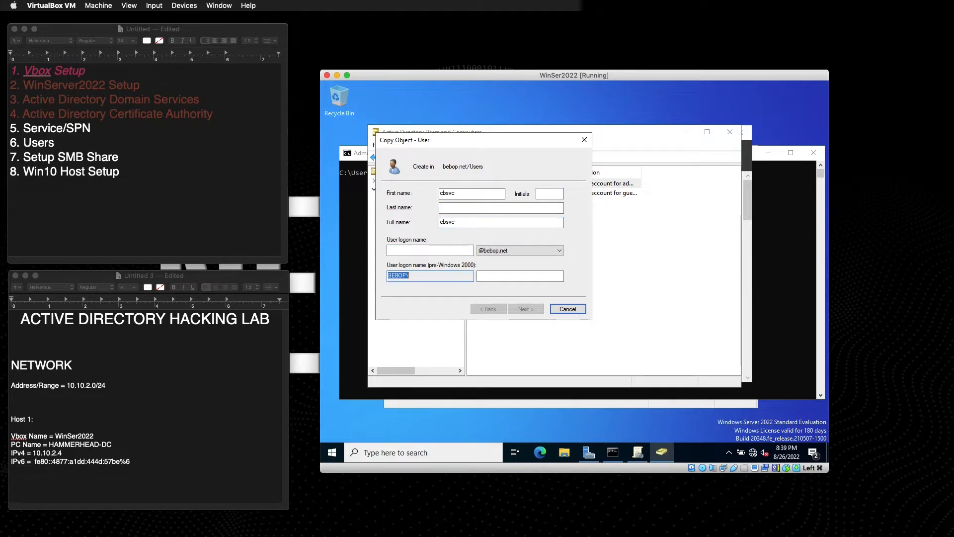
pyautogui.click(430, 251)
pyautogui.write('c')
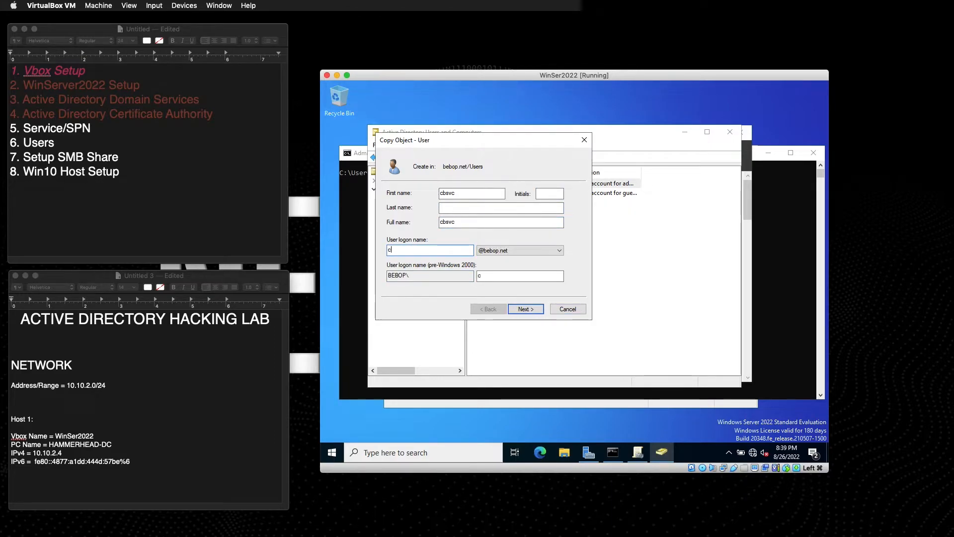
pyautogui.write('bsvc')
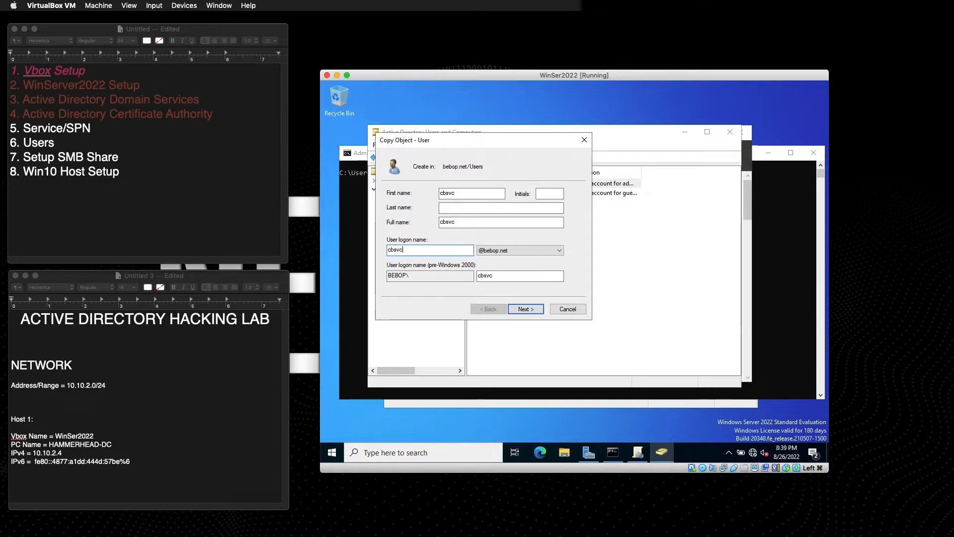
pyautogui.click(522, 311)
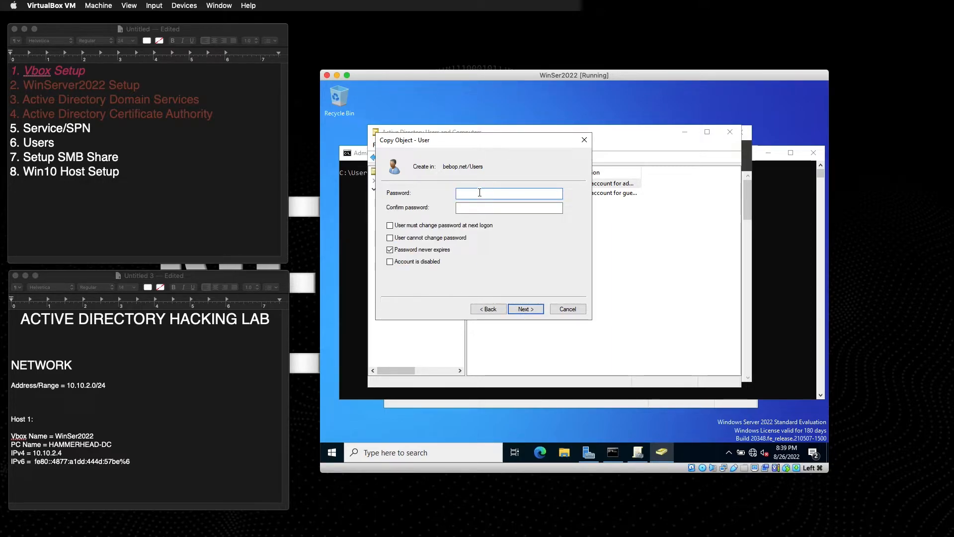
pyautogui.click(131, 458)
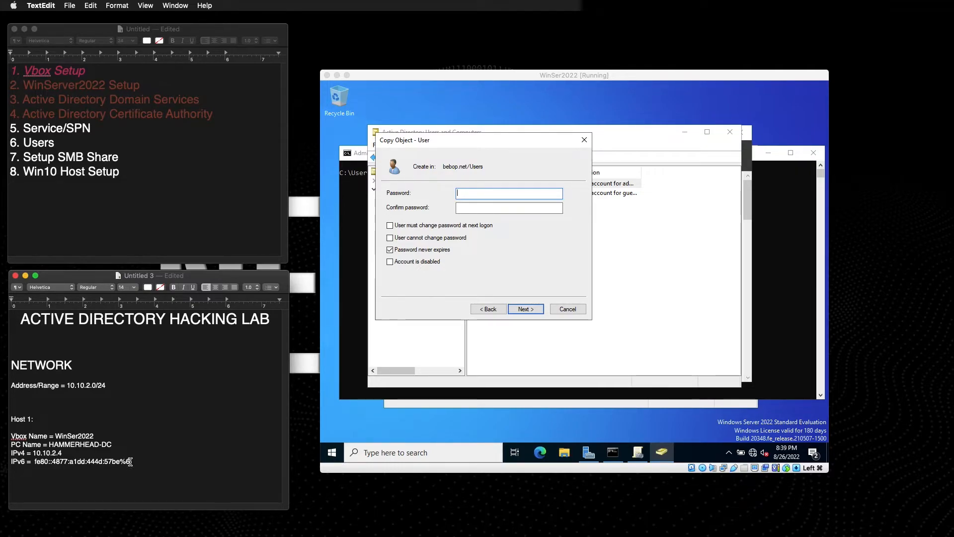
# Add a Password line with the host password under Host 1 and start a USERS heading.
pyautogui.press('Return')
pyautogui.write('Password = password1')
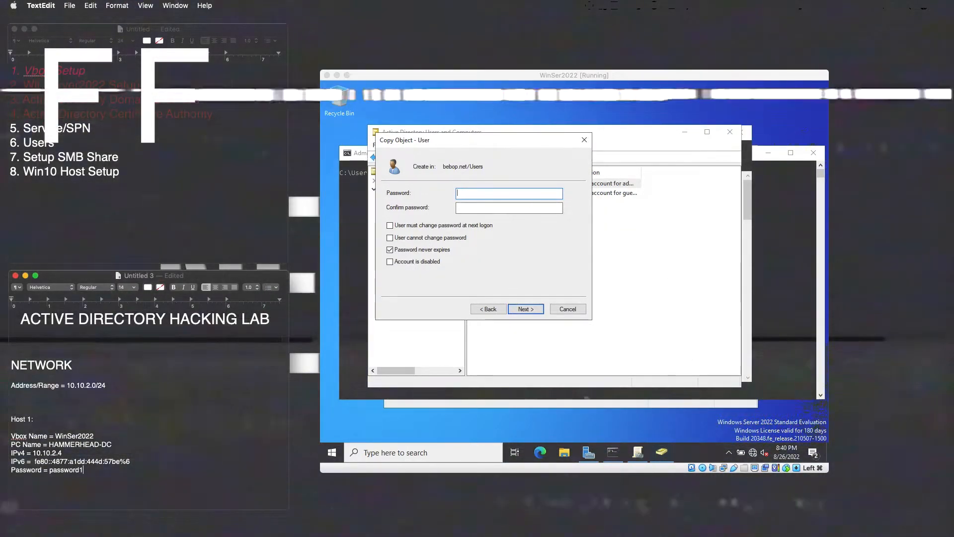
pyautogui.press('Return')
pyautogui.press('Return')
pyautogui.press('Return')
pyautogui.write('Users')
pyautogui.press('BackSpace')
pyautogui.press('BackSpace')
pyautogui.press('BackSpace')
pyautogui.write('ERS')
pyautogui.press('Return')
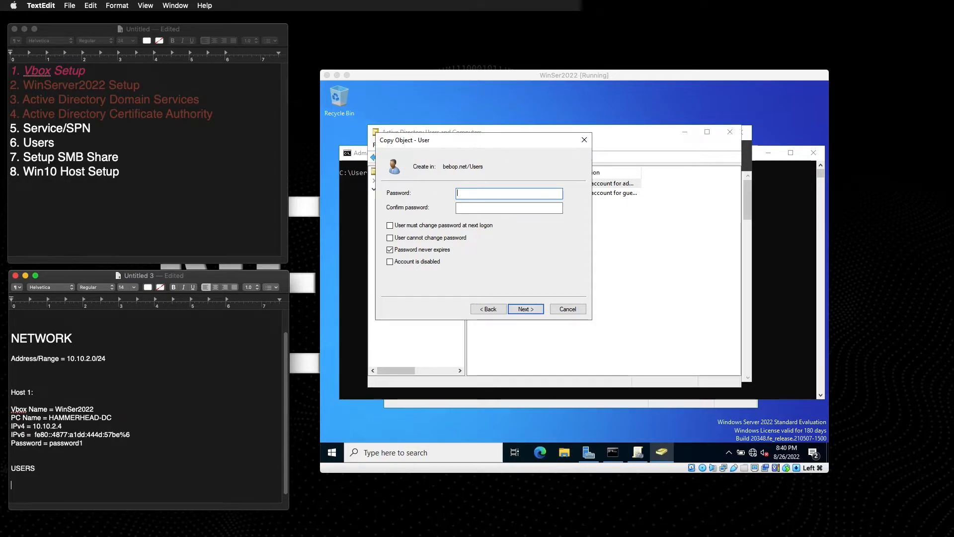
# List the Administrator and cbsvc accounts under USERS, each followed by its password.
pyautogui.write('Administrator')
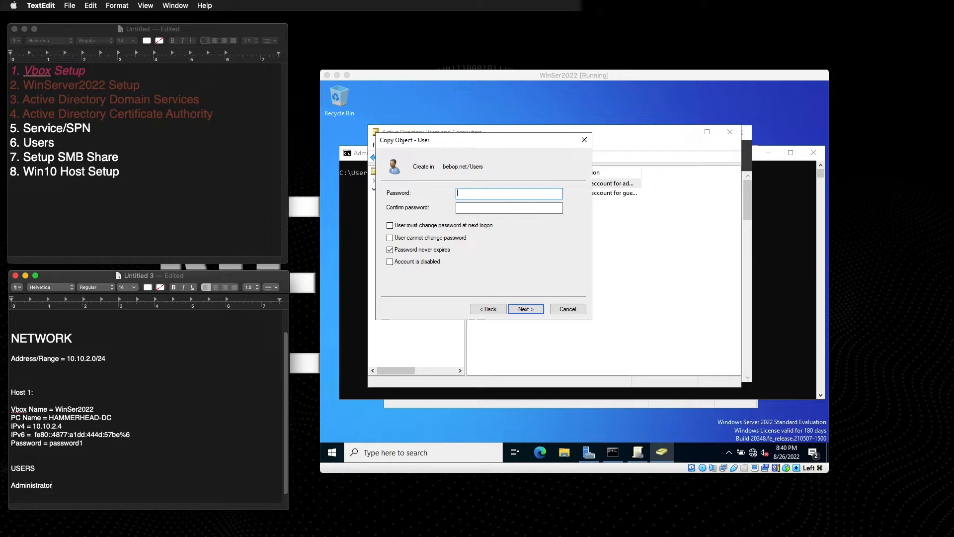
pyautogui.write('*')
pyautogui.press('BackSpace')
pyautogui.press('BackSpace')
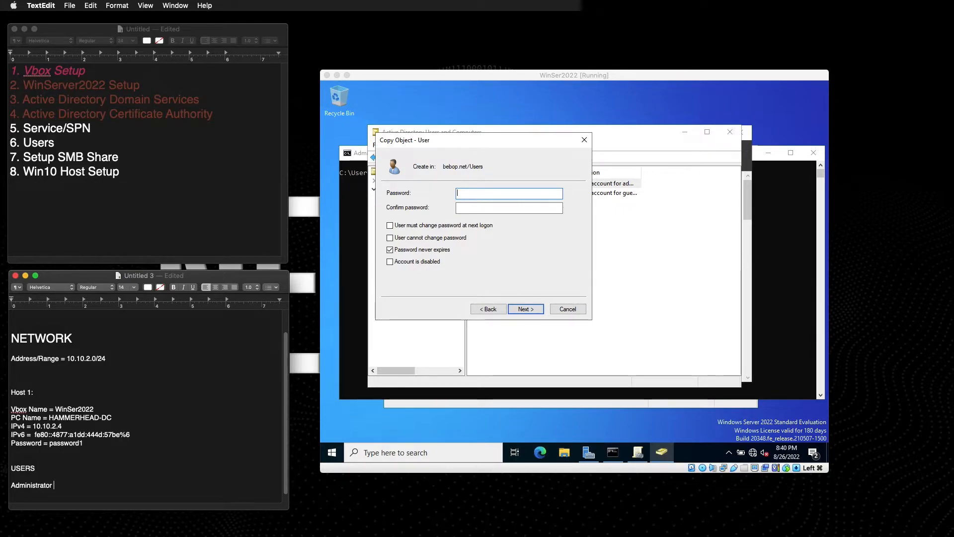
pyautogui.write('\\Pass')
pyautogui.press('BackSpace')
pyautogui.press('BackSpace')
pyautogui.press('BackSpace')
pyautogui.press('BackSpace')
pyautogui.write('password1')
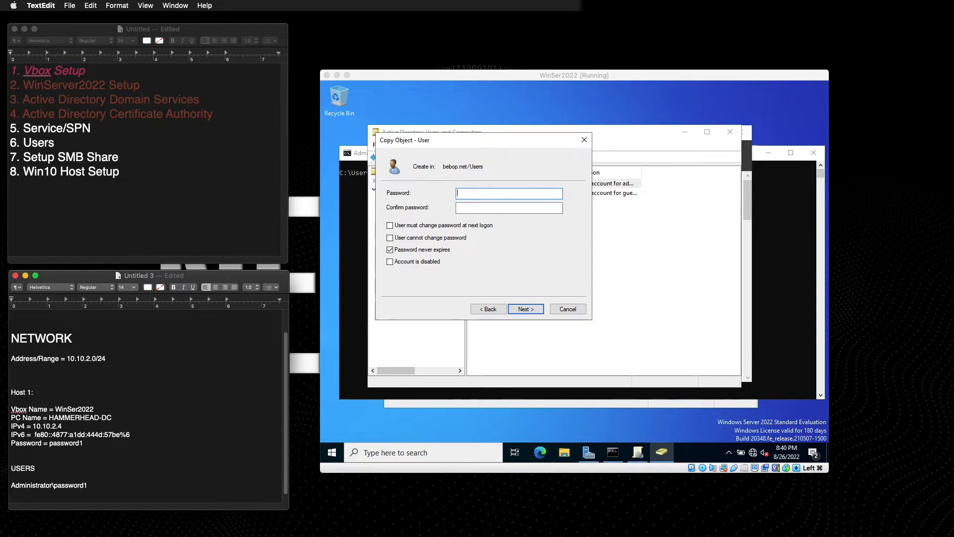
pyautogui.press('Return')
pyautogui.write('cbsvc\\password4')
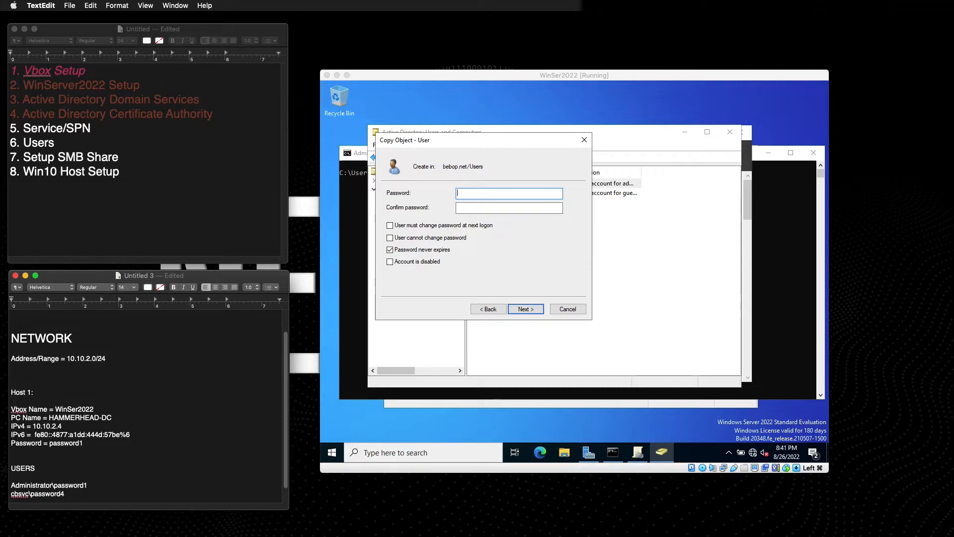
# Mark both account lines with '= Domain Admin [Y]'.
pyautogui.click(87, 485)
pyautogui.click(64, 494)
pyautogui.write('=')
pyautogui.write('D')
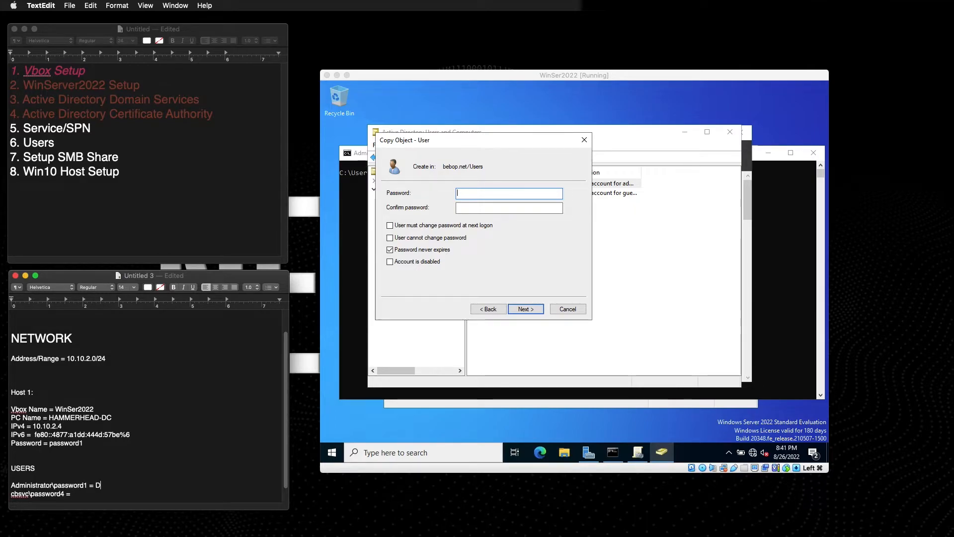
pyautogui.write('omain Admin')
pyautogui.write(' [')
pyautogui.write('Y')
pyautogui.write('] cbsvc\\password4 = ')
pyautogui.write('Domai')
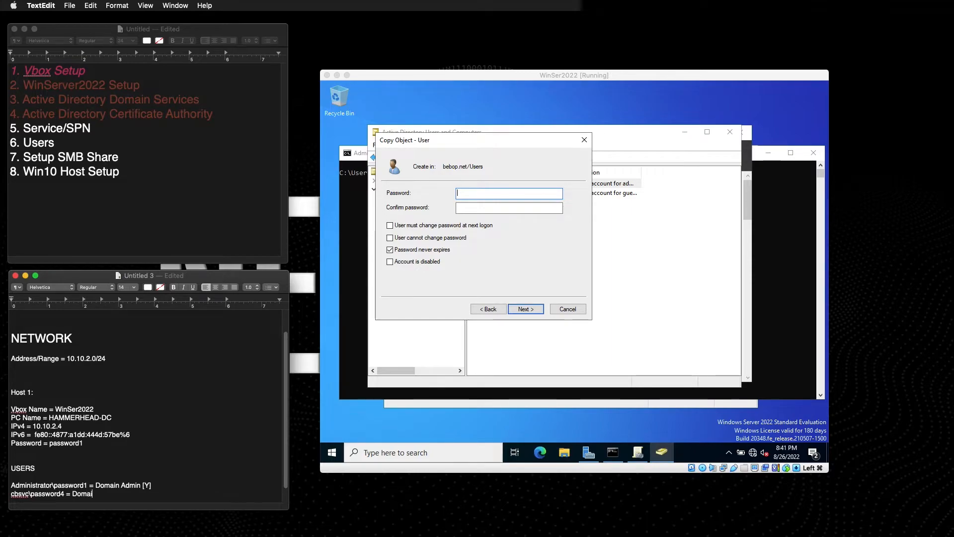
pyautogui.write('n Admin [')
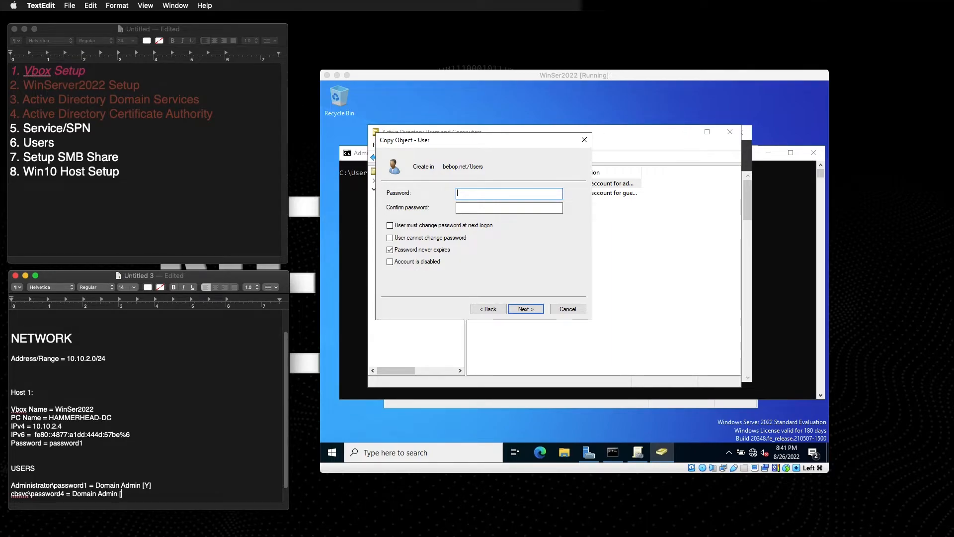
pyautogui.write('Y]')
pyautogui.press('Return')
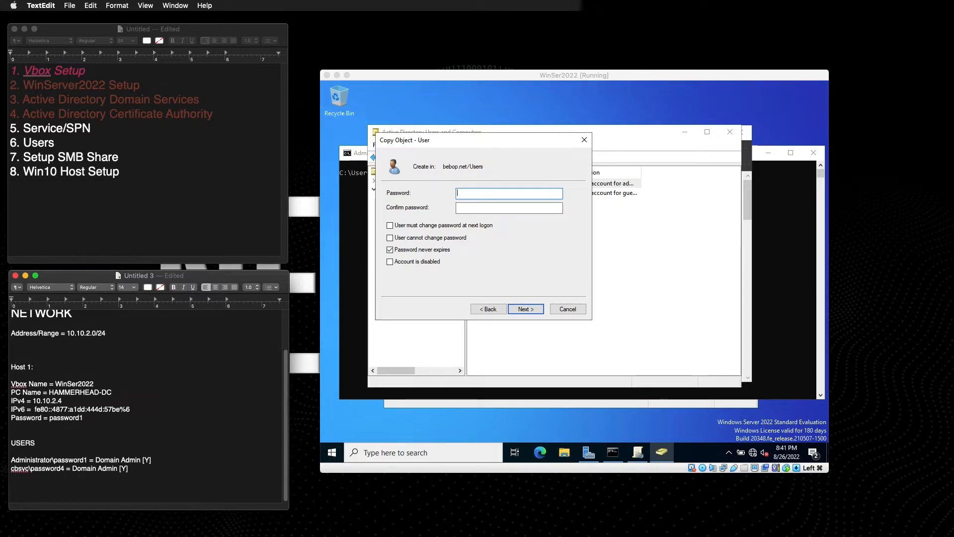
pyautogui.click(83, 419)
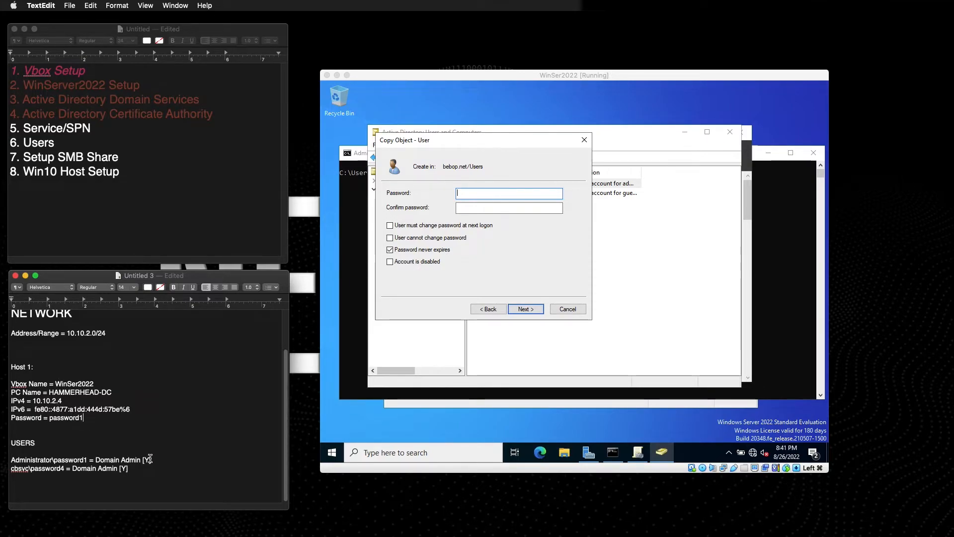
# Enter and confirm the cbsvc account password, then finish creating the user.
pyautogui.click(478, 199)
pyautogui.write('password1')
pyautogui.press('Tab')
pyautogui.write('passw')
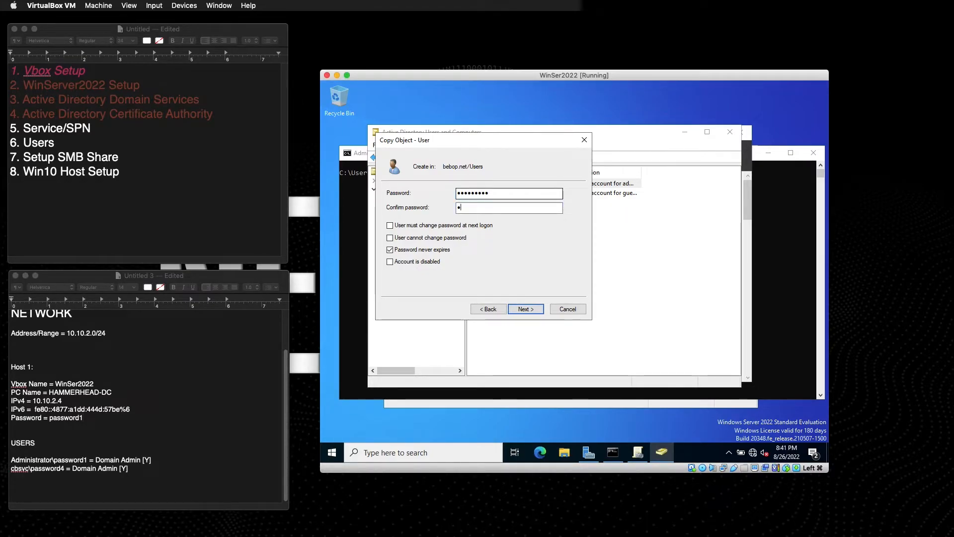
pyautogui.write('ord1')
pyautogui.press('Return')
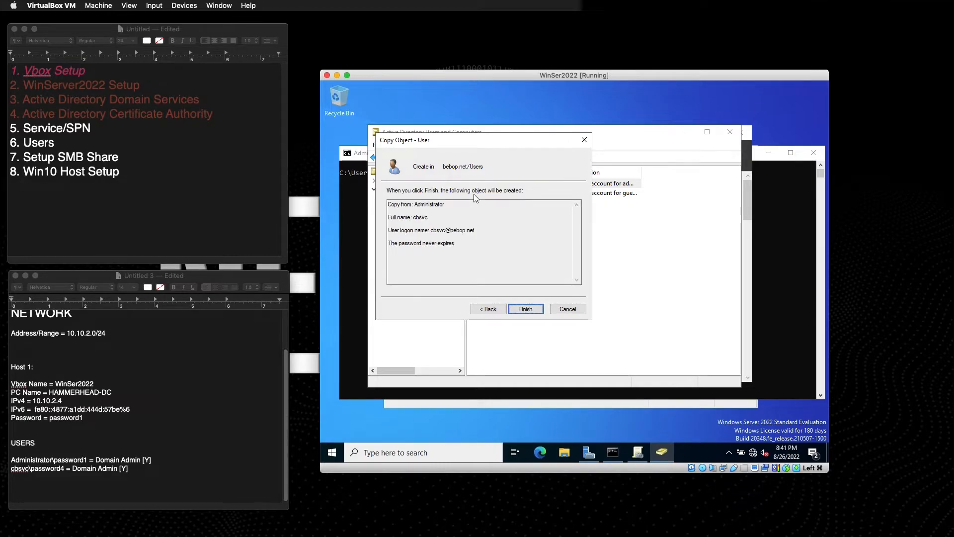
pyautogui.press('Return')
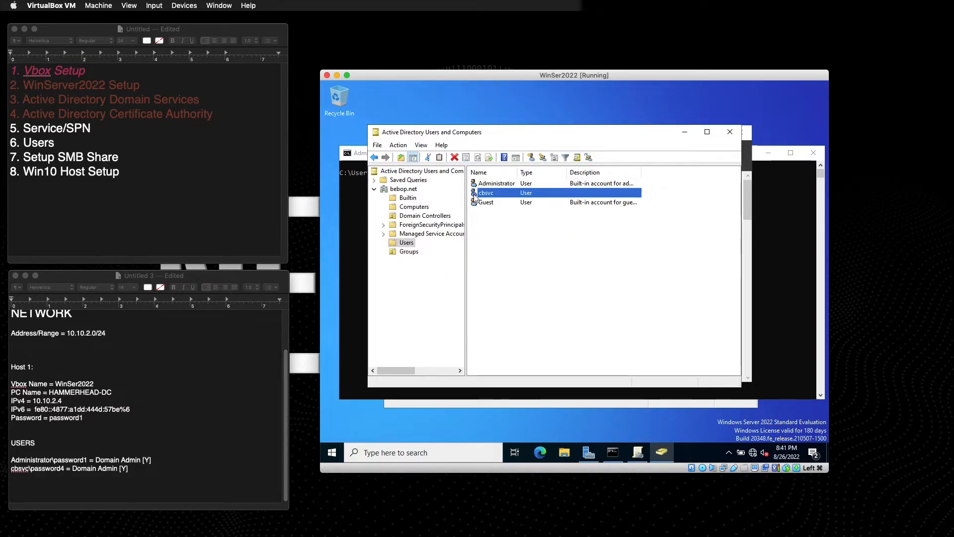
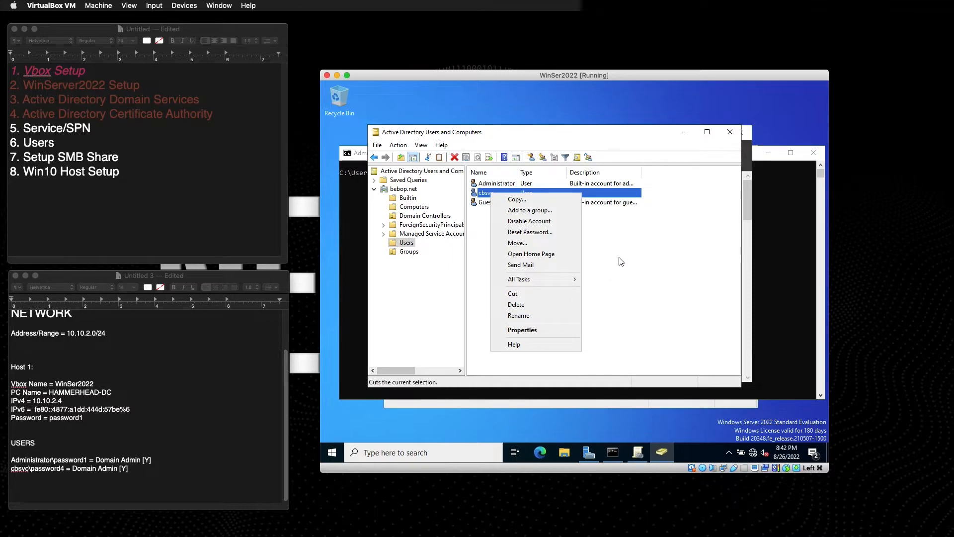
# Open the cbsvc user's Properties and place the cursor in its Description field.
pyautogui.click(529, 329)
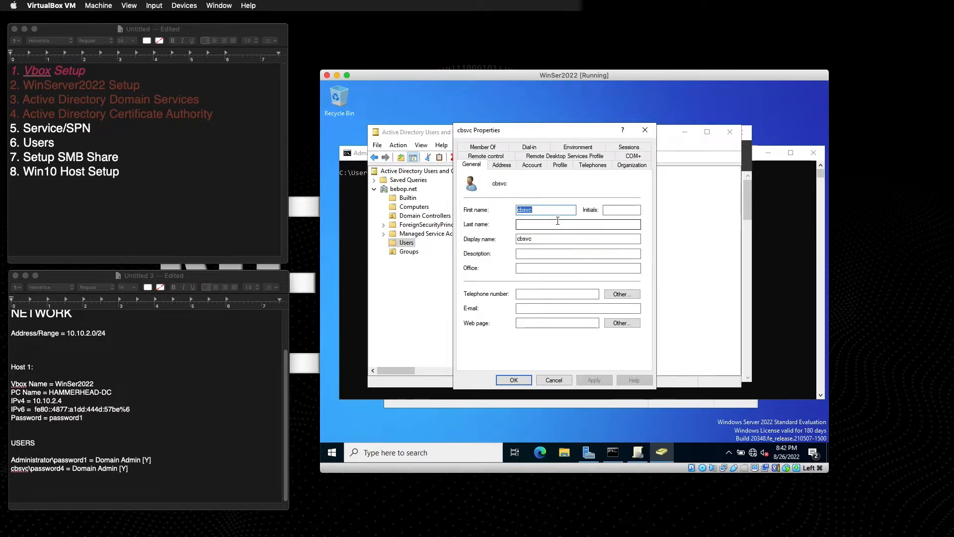
pyautogui.click(523, 254)
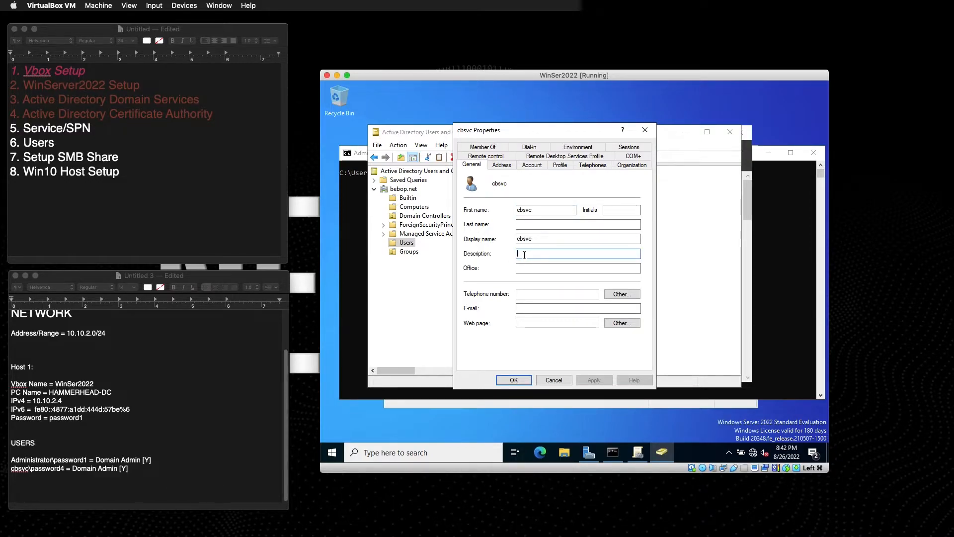
# Type the first part of the flag{...} string into Description, erasing mistyped trailing characters.
pyautogui.write('flag{')
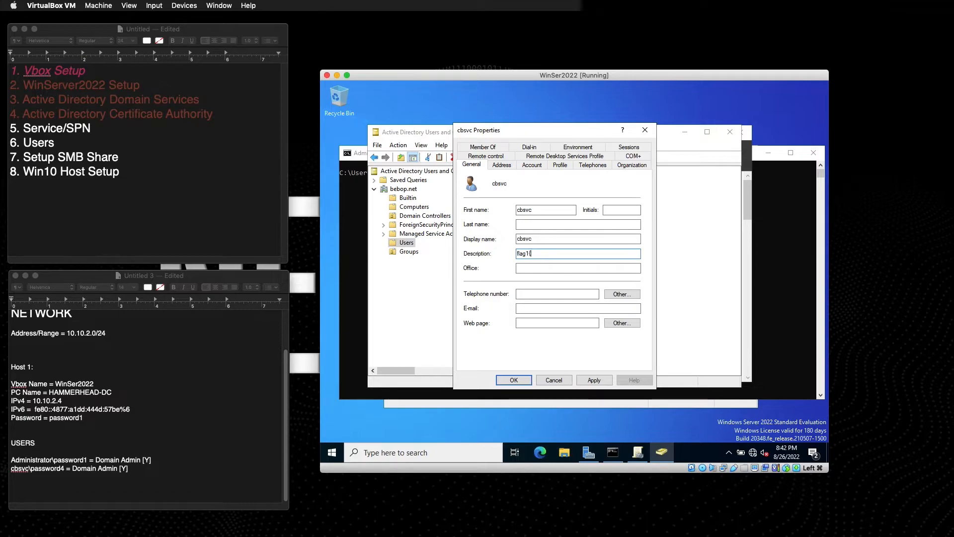
pyautogui.write('f73(H"df9')
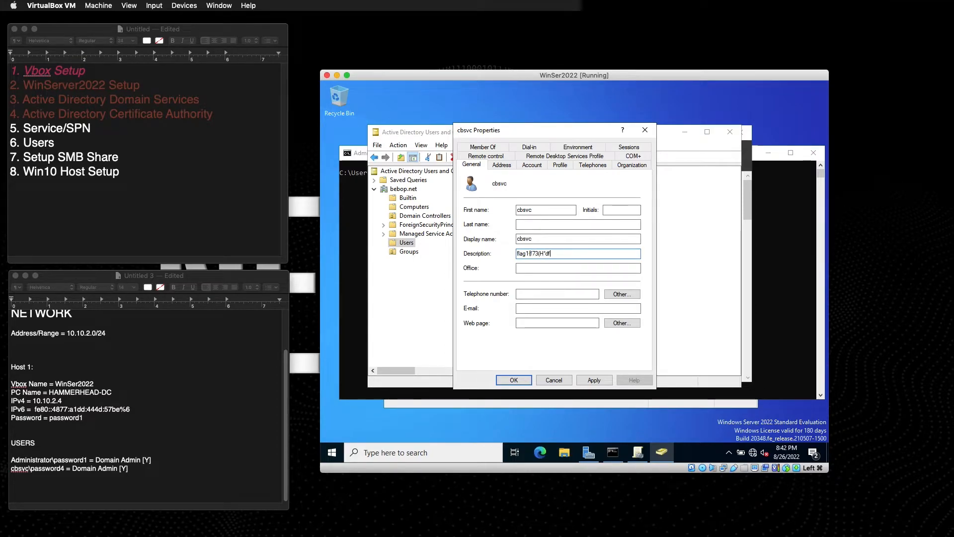
pyautogui.press('BackSpace')
pyautogui.press('BackSpace')
pyautogui.press('BackSpace')
pyautogui.press('BackSpace')
pyautogui.press('BackSpace')
pyautogui.press('BackSpace')
pyautogui.write('"3hfh')
pyautogui.press('BackSpace')
pyautogui.write('}jlp^3f')
# Fix wrong characters inside the flag string and type its remaining closing characters.
pyautogui.press('Left')
pyautogui.press('Left')
pyautogui.press('BackSpace')
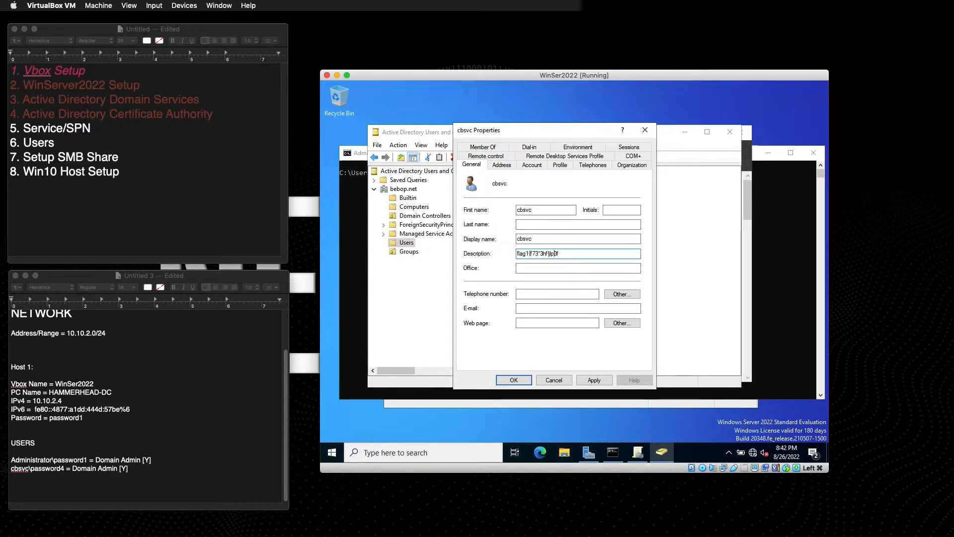
pyautogui.write('0')
pyautogui.press('Left')
pyautogui.press('Left')
pyautogui.press('Left')
pyautogui.press('Left')
pyautogui.press('Left')
pyautogui.press('Left')
pyautogui.press('BackSpace')
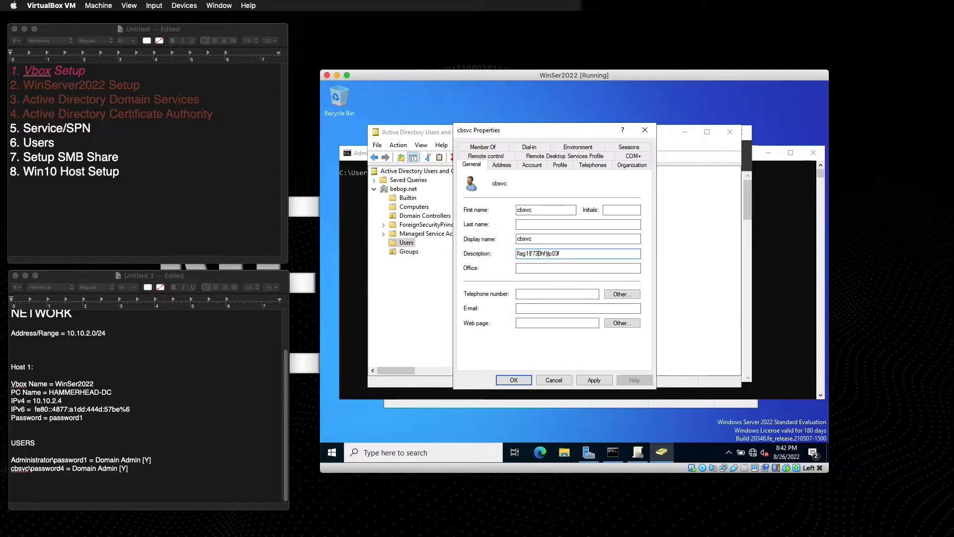
pyautogui.write('b')
pyautogui.press('Delete')
pyautogui.write('2')
pyautogui.write('}')
pyautogui.write('W}')
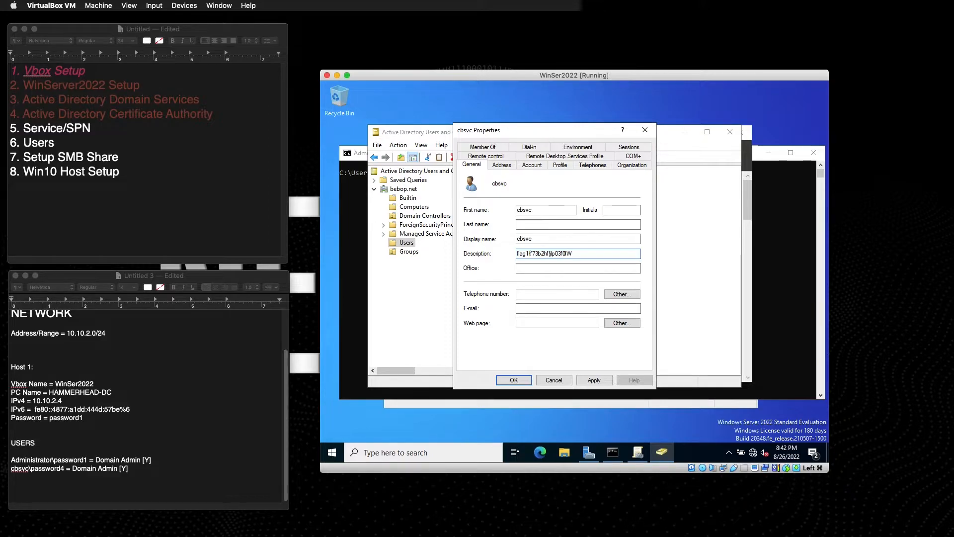
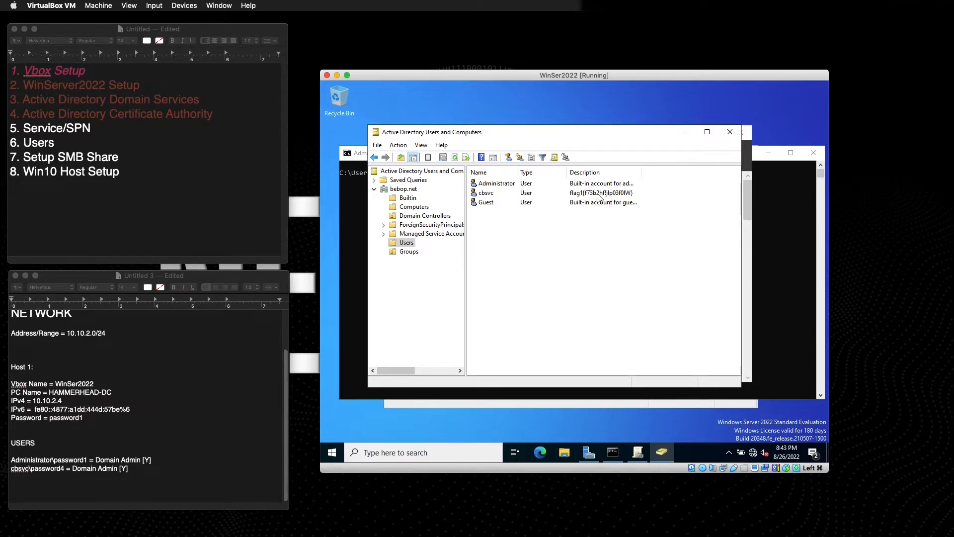
pyautogui.click(651, 193)
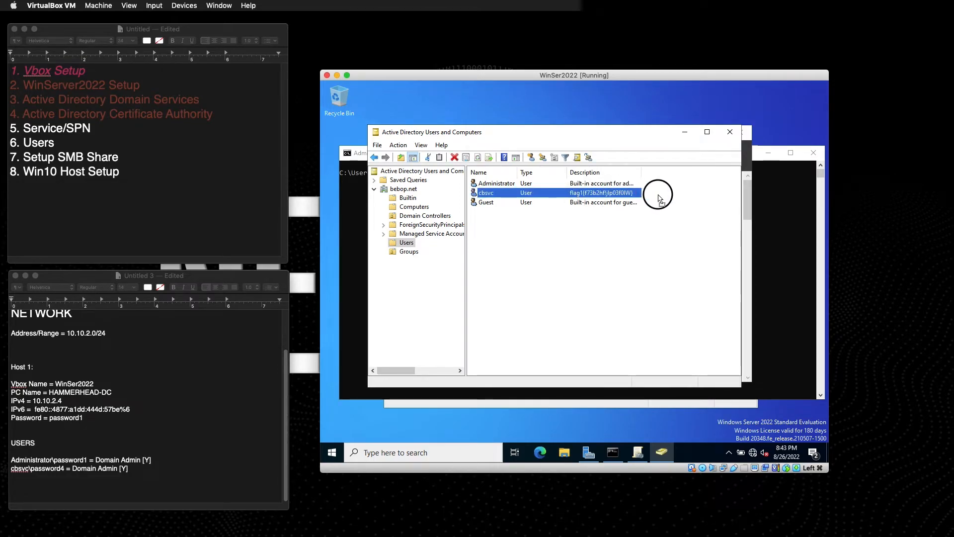
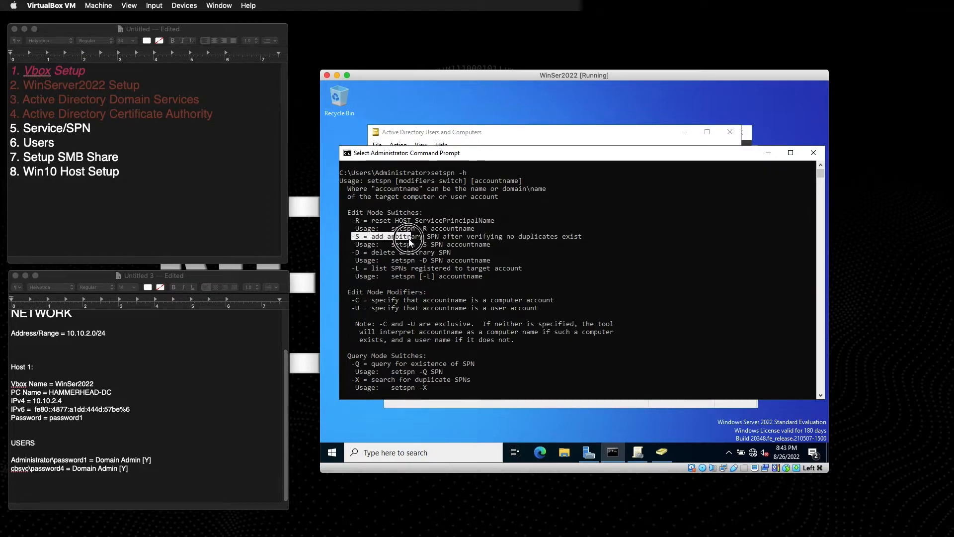
# Select the '-S = add arbitrary SPN after verifying no duplicates exist' line in the setspn help output.
pyautogui.moveTo(411, 239); pyautogui.dragTo(574, 239)
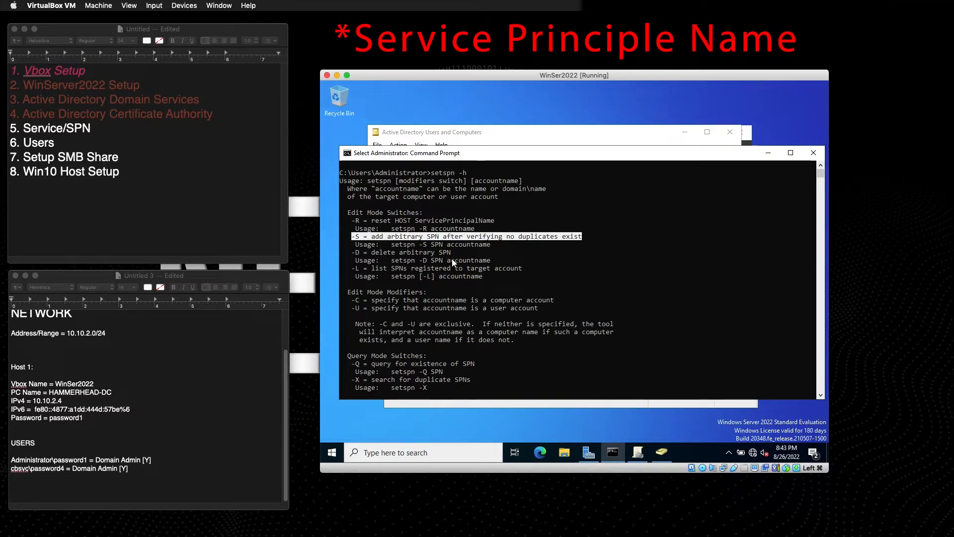
pyautogui.click(366, 238)
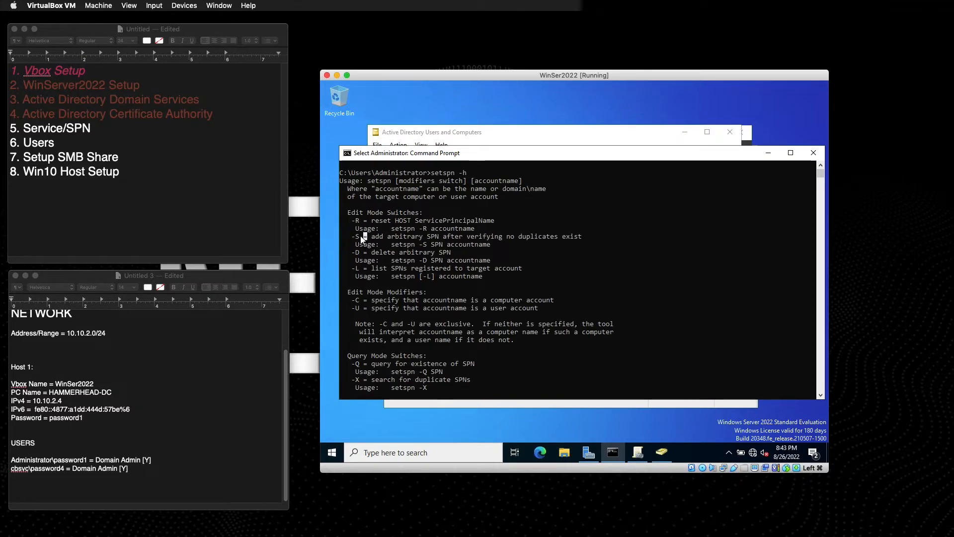
pyautogui.moveTo(357, 239); pyautogui.dragTo(586, 239)
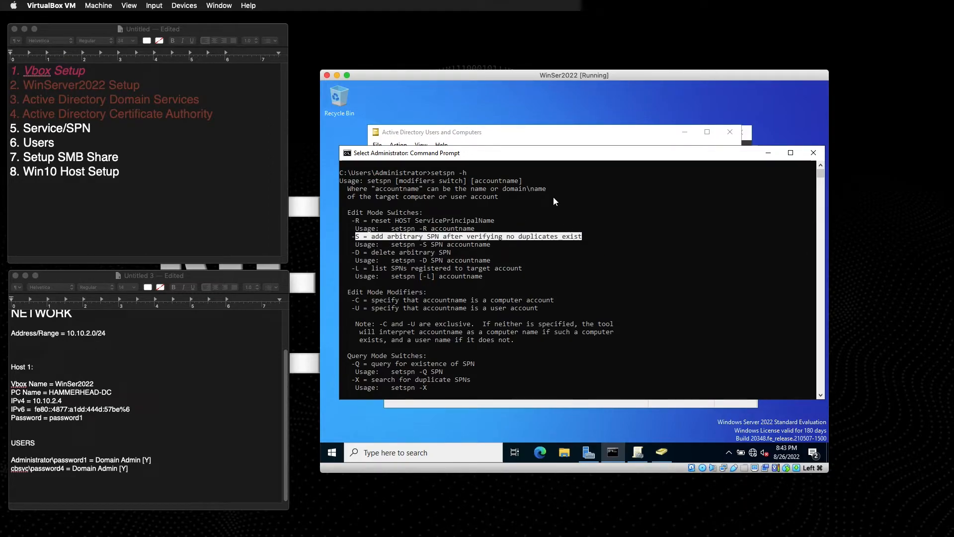
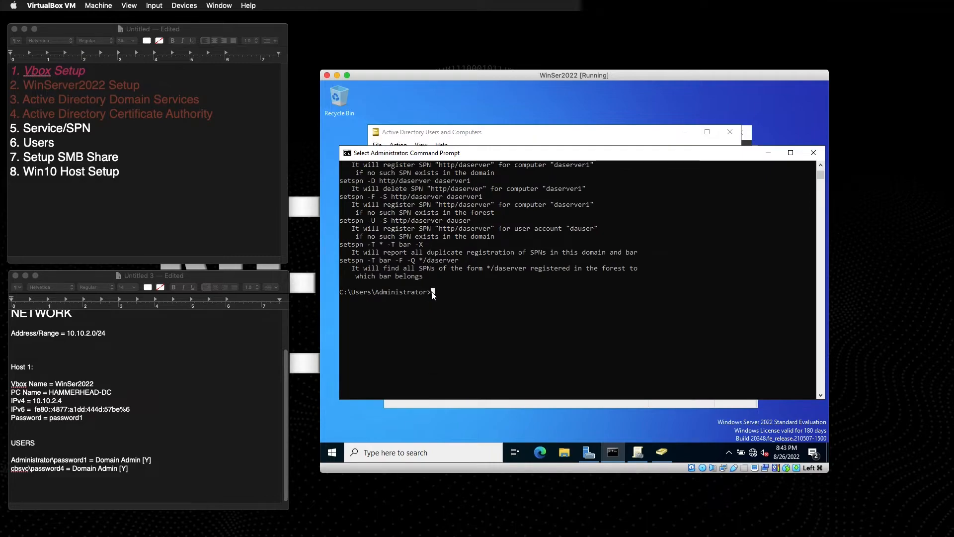
# Begin typing a new setspn command at the C:\Users\Administrator> prompt.
pyautogui.write('setspn -Q */*')
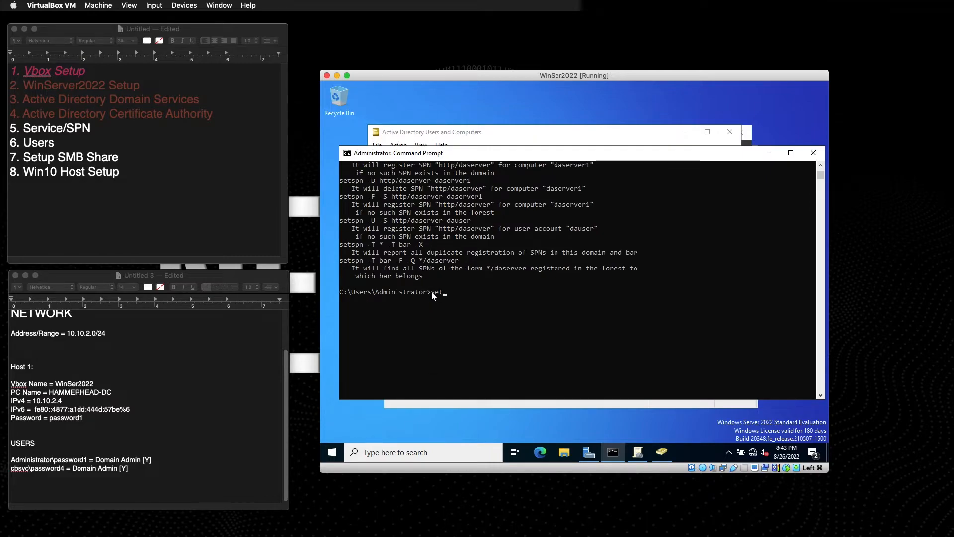
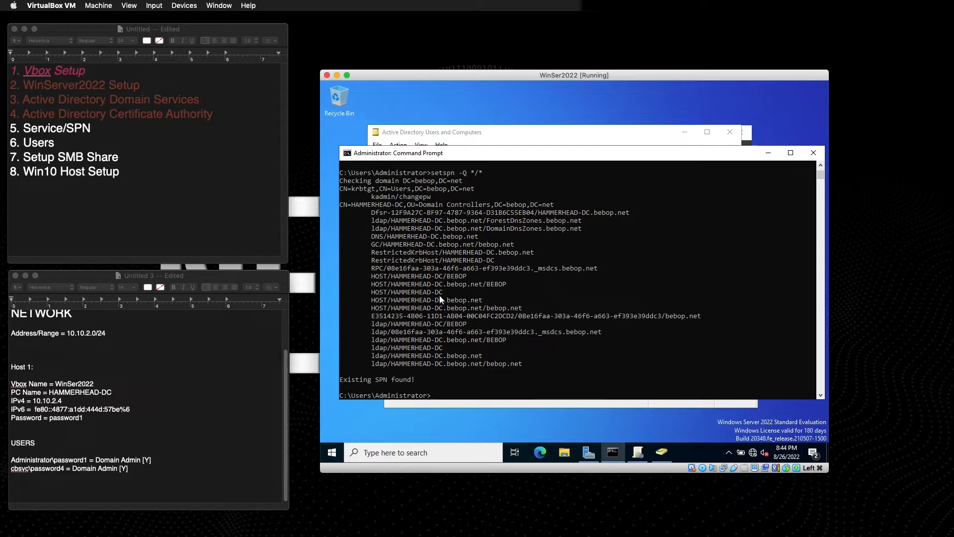
# Below the SPN listing, type 'setspn -Q' at the C:\Users\Administrator> prompt without running it.
pyautogui.scroll(9, 440, 294)
pyautogui.scroll(-8, 428, 298)
pyautogui.scroll(-2, 423, 302)
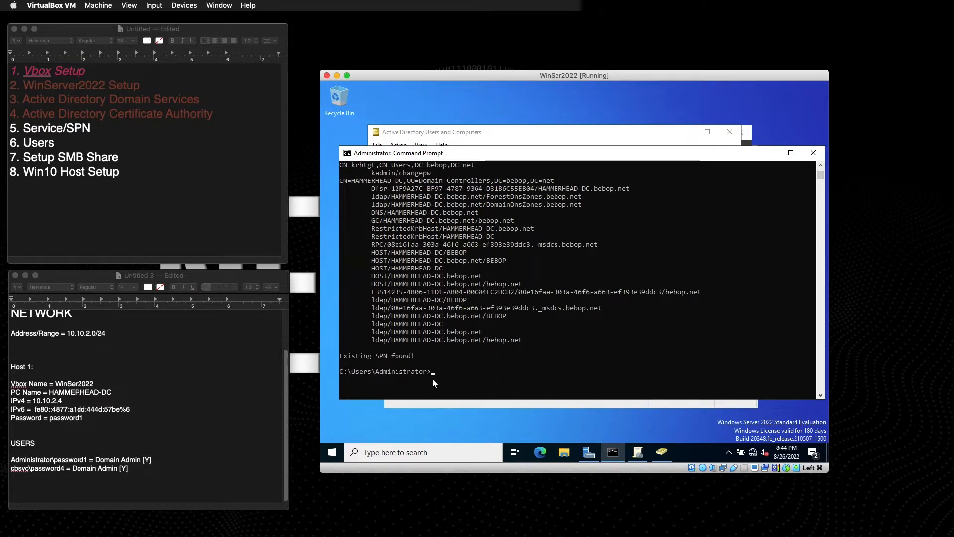
pyautogui.write('setspn -Q */')
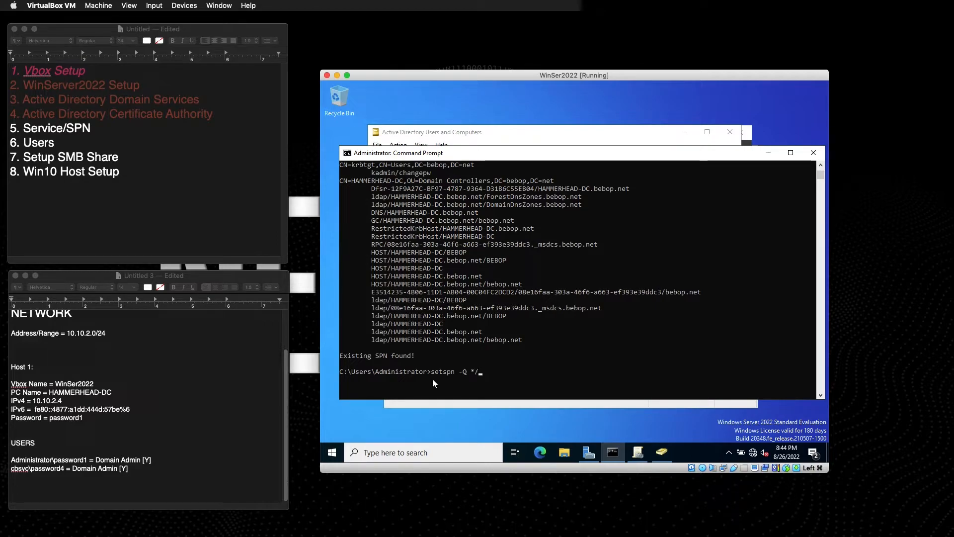
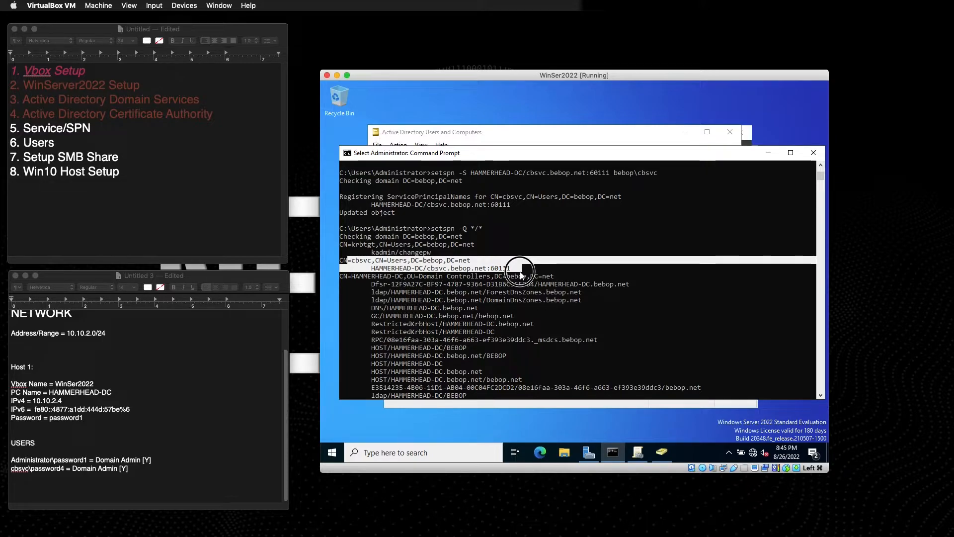
# Deselect the highlighted cbsvc SPN lines in the Command Prompt to reveal the existing-SPN result.
pyautogui.click(487, 243)
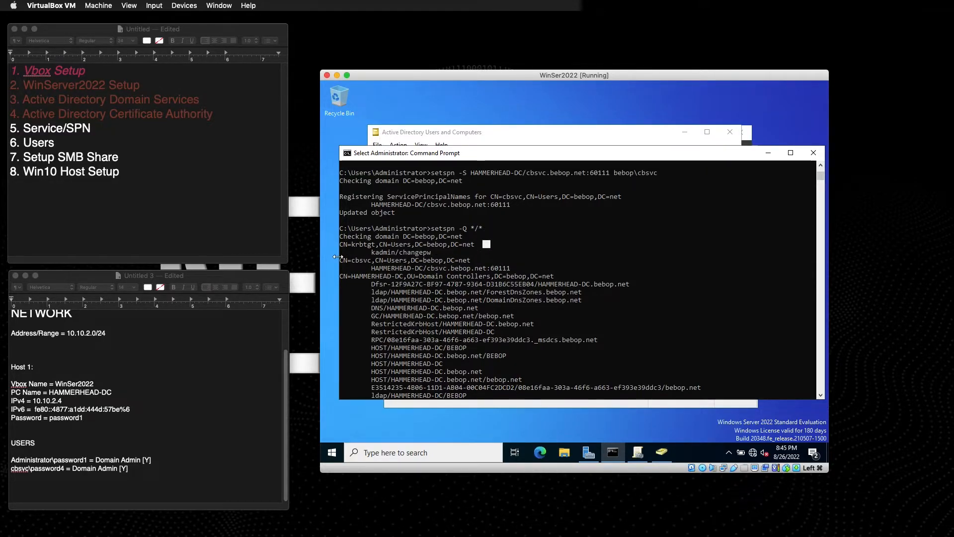
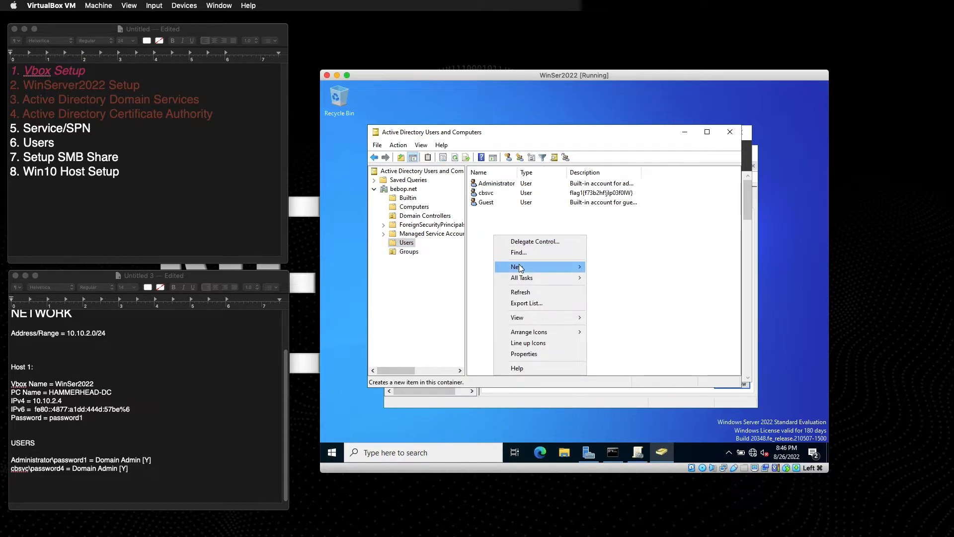
# Start a new user in the Users container and enter its first, last and logon names.
pyautogui.moveTo(524, 267)
pyautogui.click(618, 377)
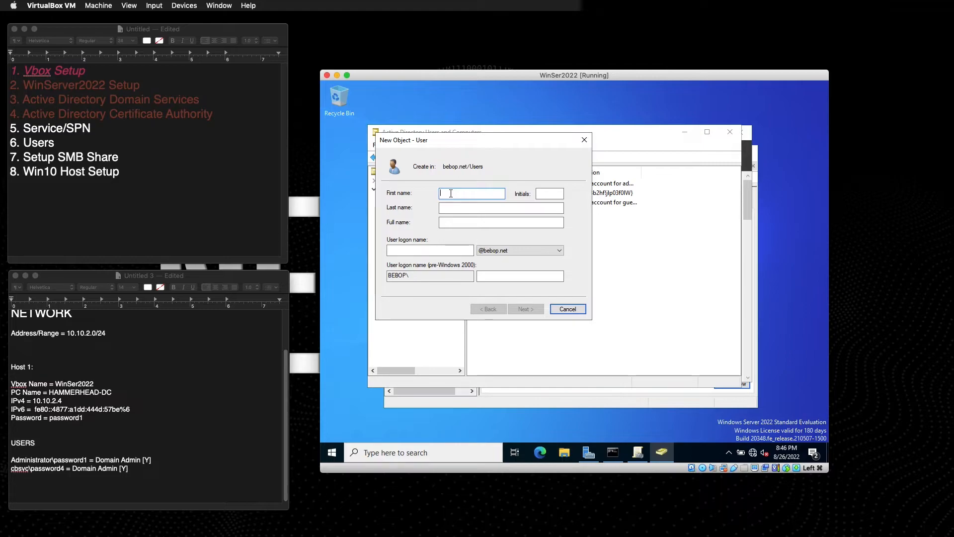
pyautogui.write('Spi')
pyautogui.press('Tab')
pyautogui.press('Tab')
pyautogui.write('Sp')
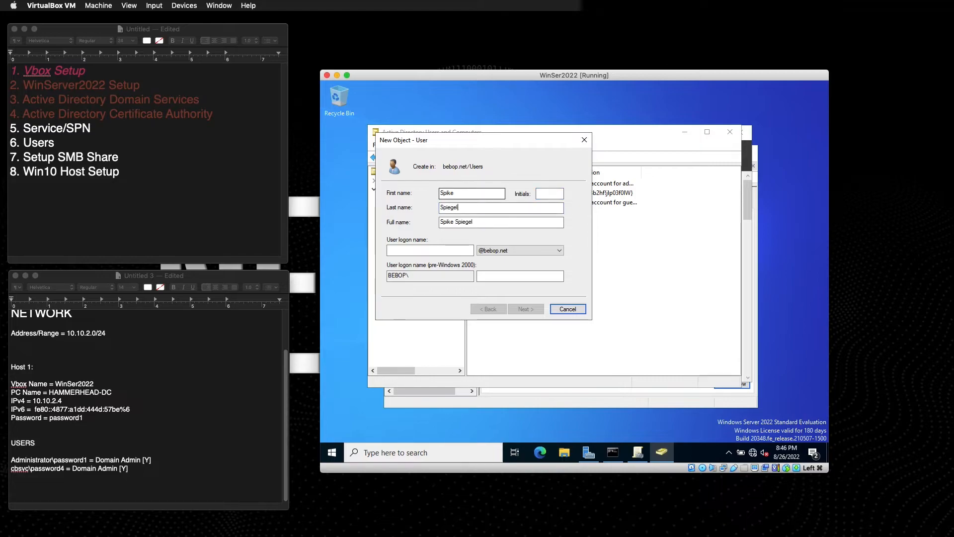
pyautogui.press('Tab')
pyautogui.press('Tab')
pyautogui.write('spike')
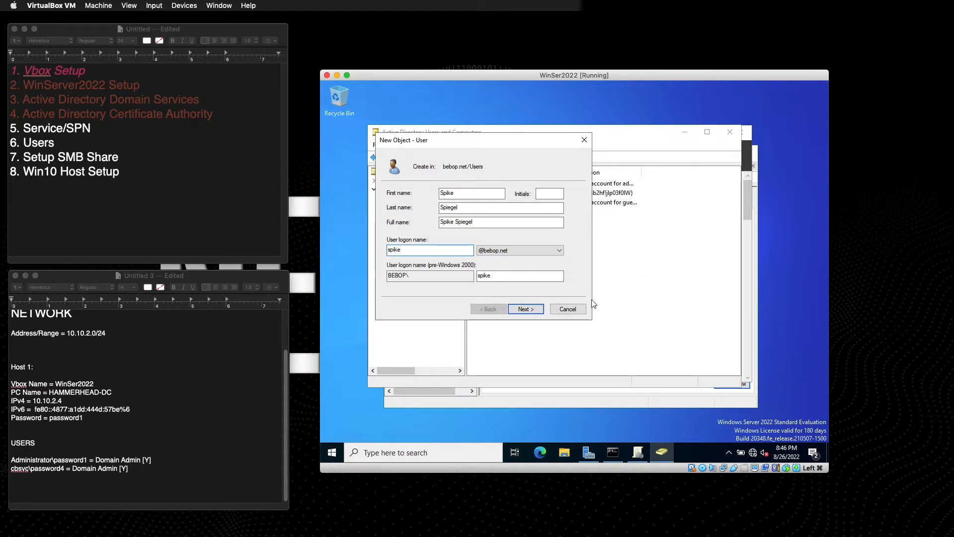
# Set the account password, mark it Password never expires, and finish creating the user.
pyautogui.click(521, 309)
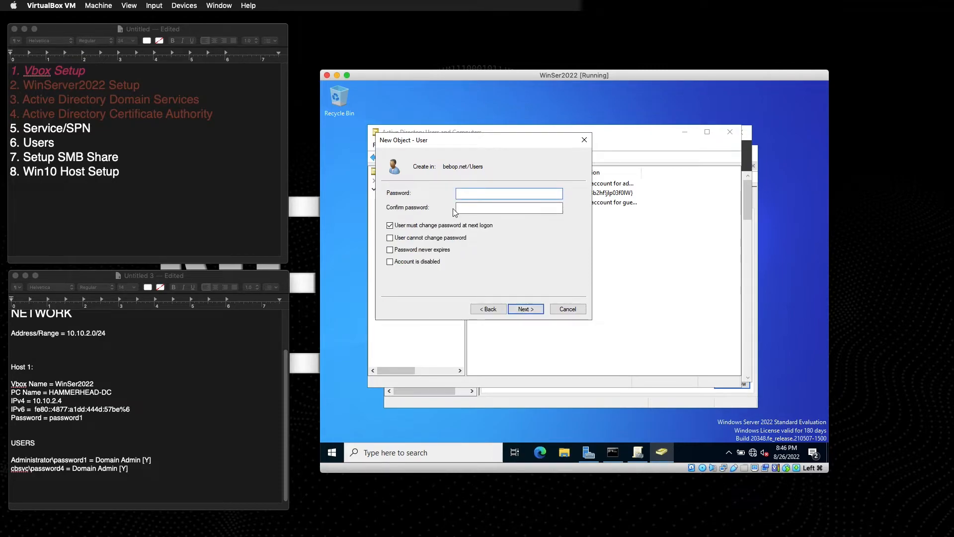
pyautogui.write('password1')
pyautogui.press('Tab')
pyautogui.write('password1')
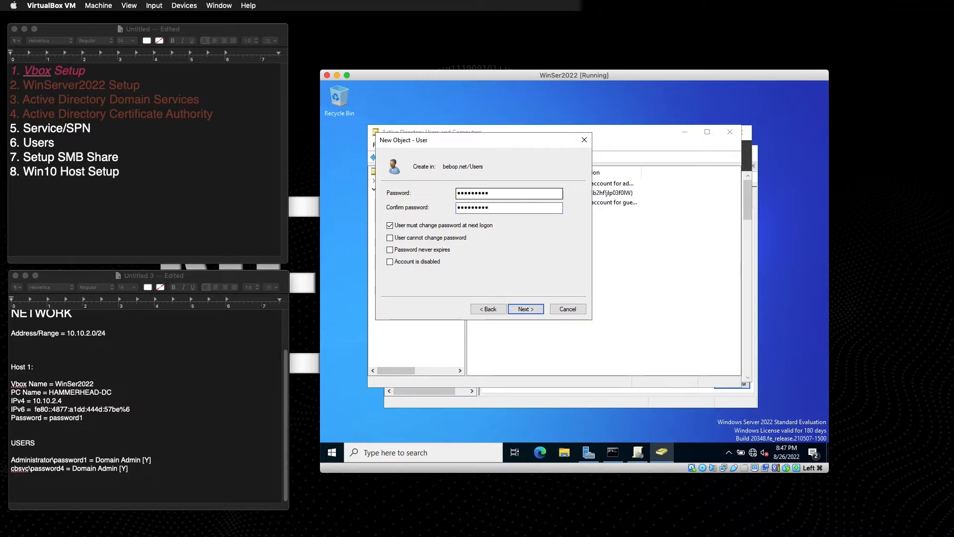
pyautogui.click(390, 250)
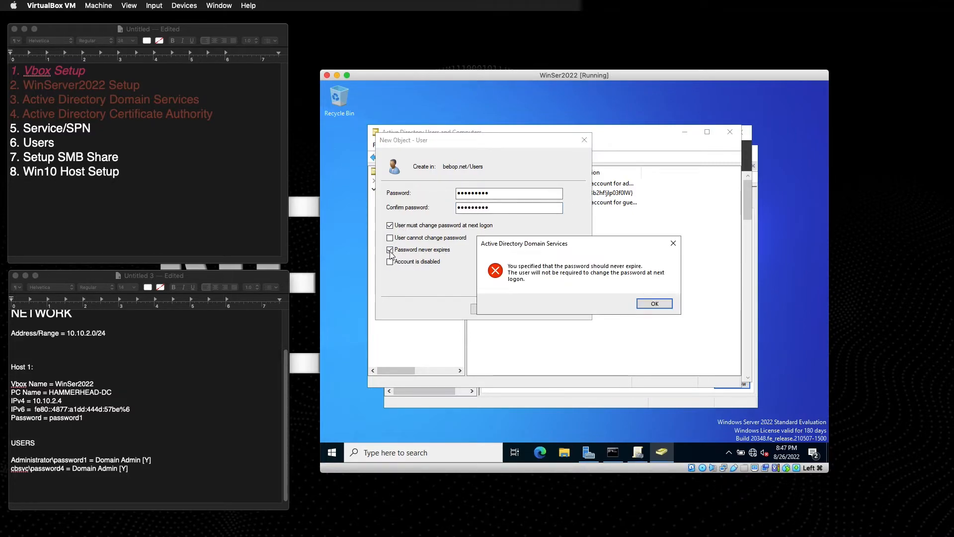
pyautogui.click(652, 303)
pyautogui.click(527, 309)
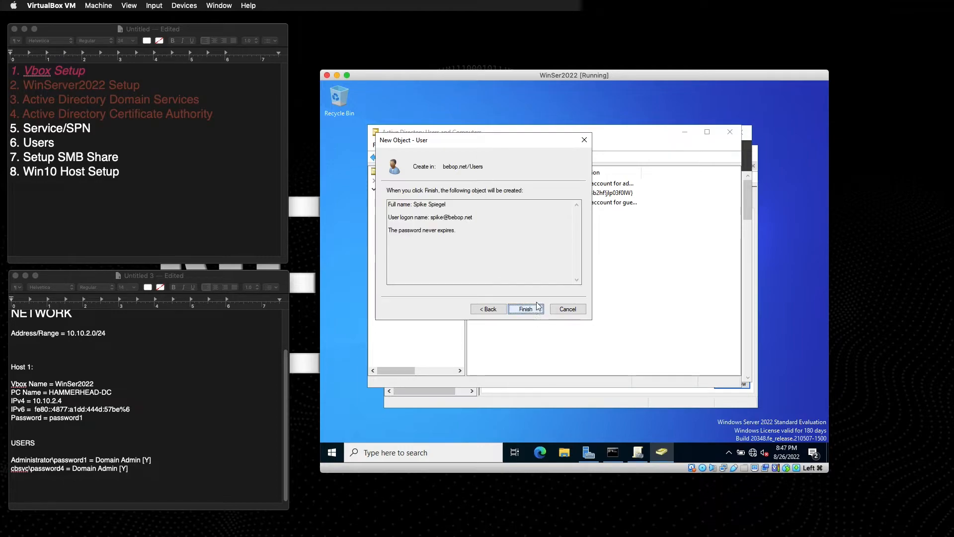
pyautogui.click(534, 308)
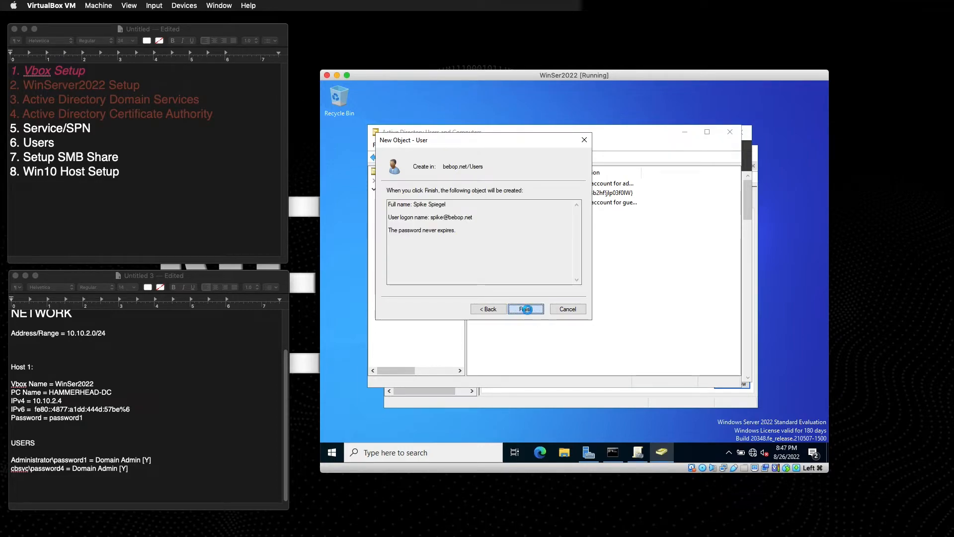
# Add a USERS line below the Administrator entry: new logon\password = Domain Admin [Y.
pyautogui.click(138, 470)
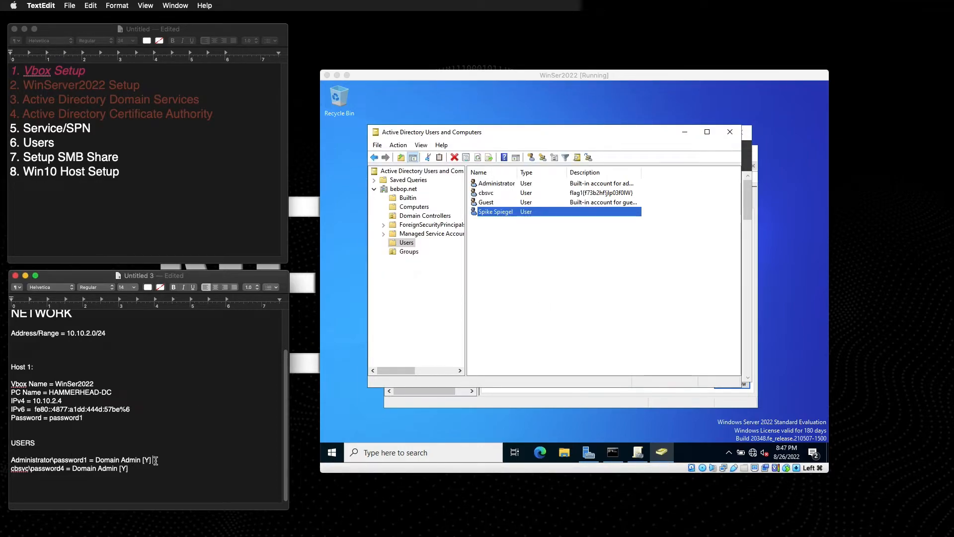
pyautogui.click(156, 461)
pyautogui.press('Return')
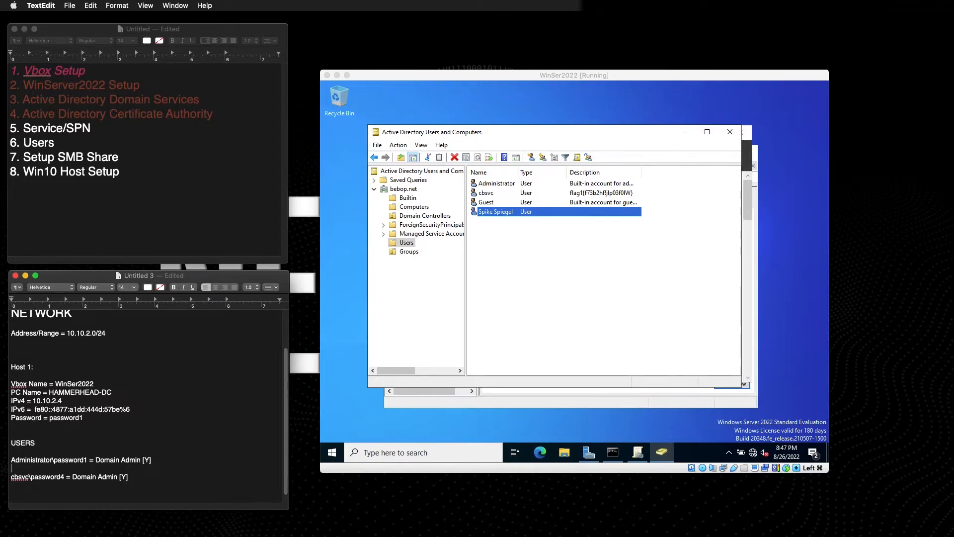
pyautogui.write('spike\\password')
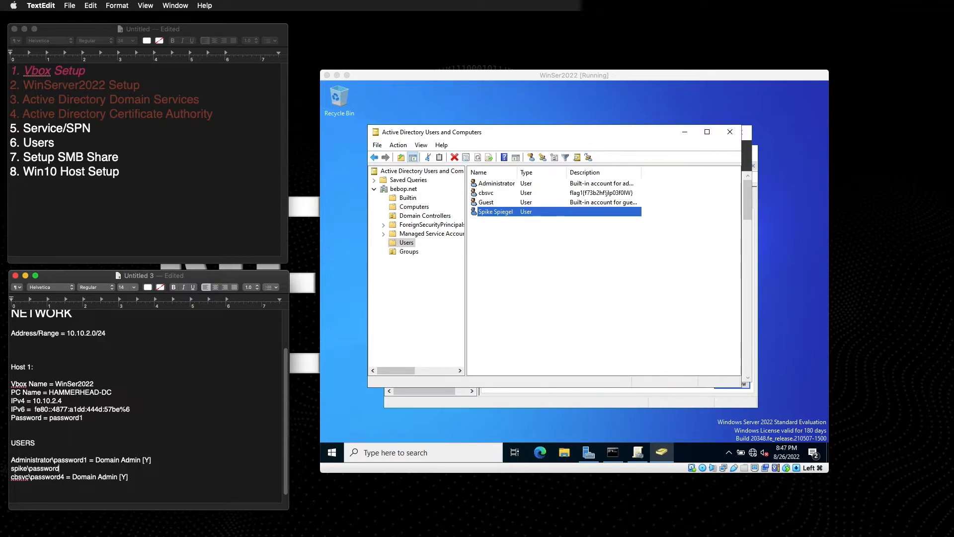
pyautogui.write('2 = Domain Admi')
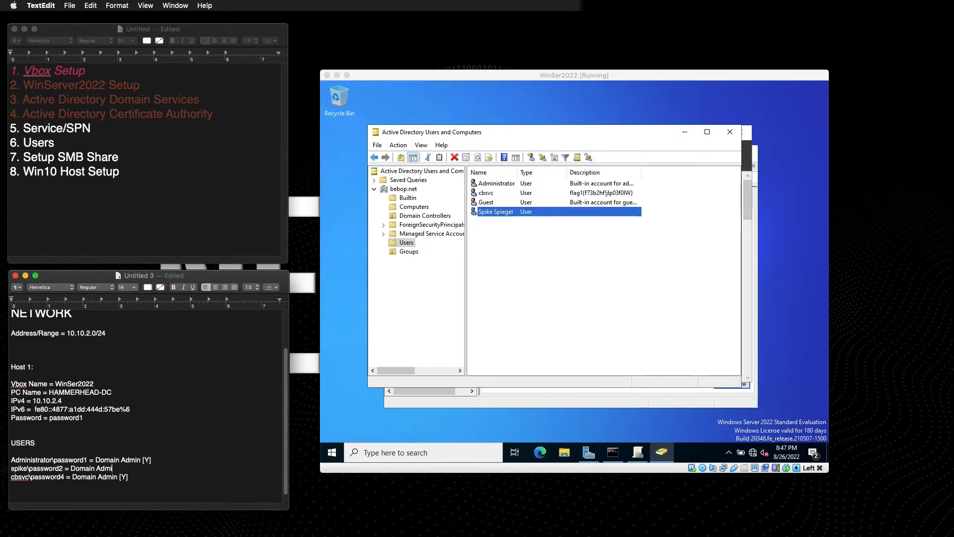
pyautogui.write('n [Y')
pyautogui.click(507, 212)
pyautogui.doubleClick(513, 212)
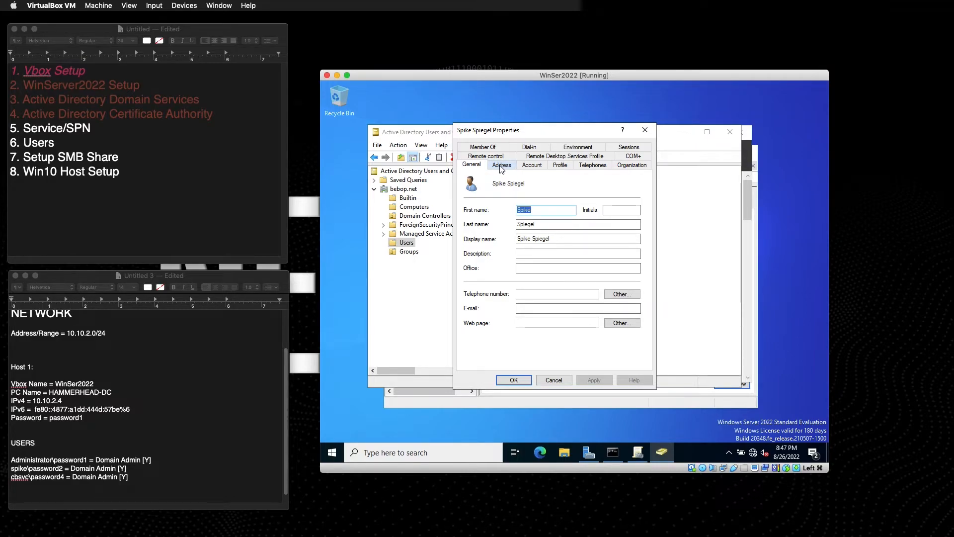
pyautogui.click(487, 147)
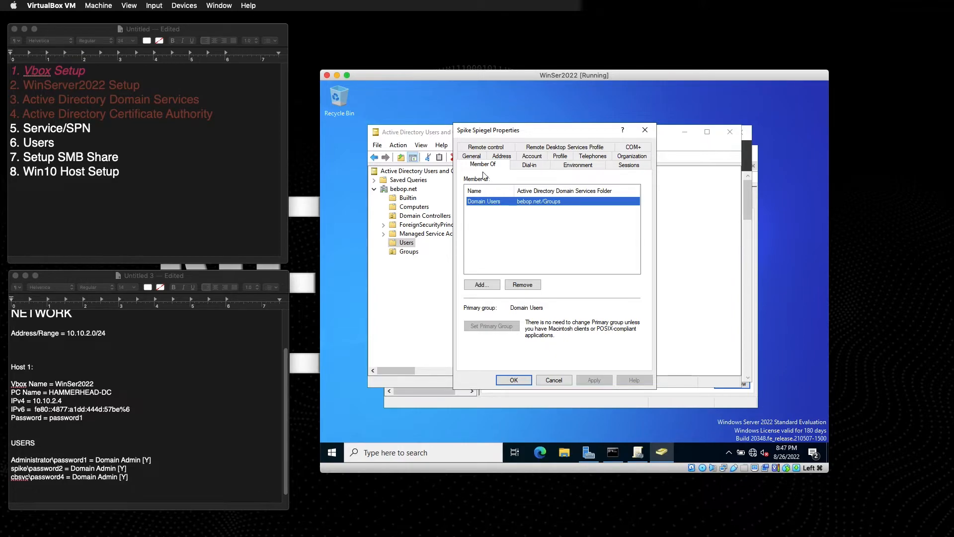
pyautogui.click(554, 379)
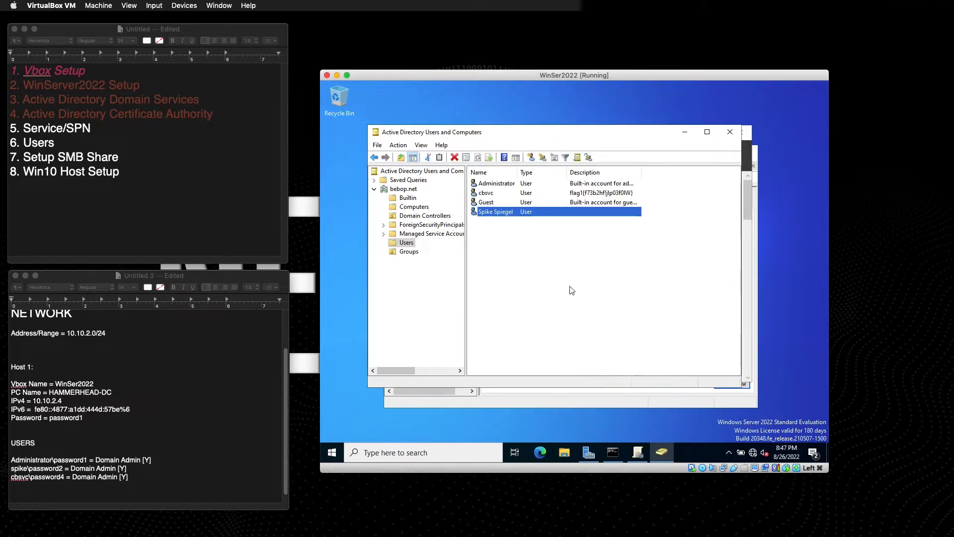
pyautogui.rightClick(515, 213)
pyautogui.click(552, 349)
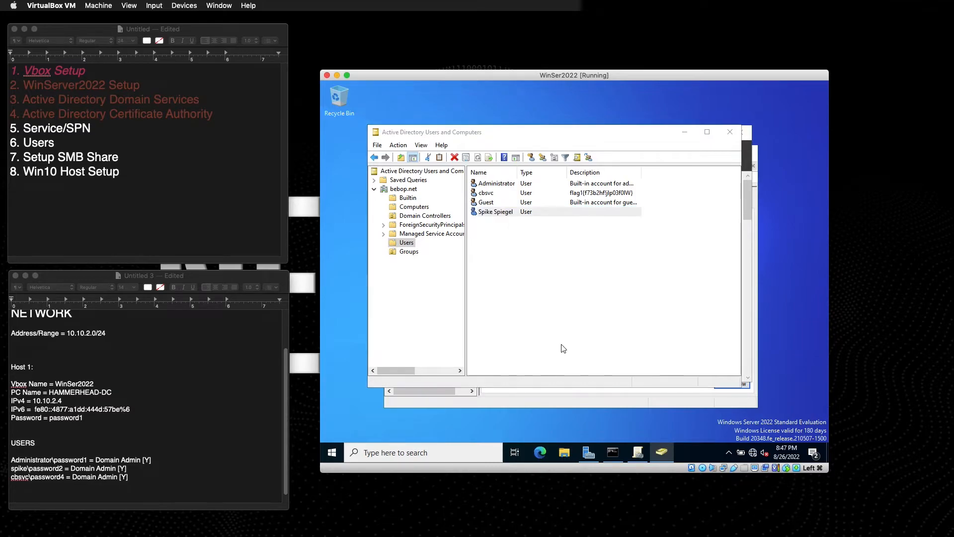
pyautogui.click(482, 147)
pyautogui.click(526, 234)
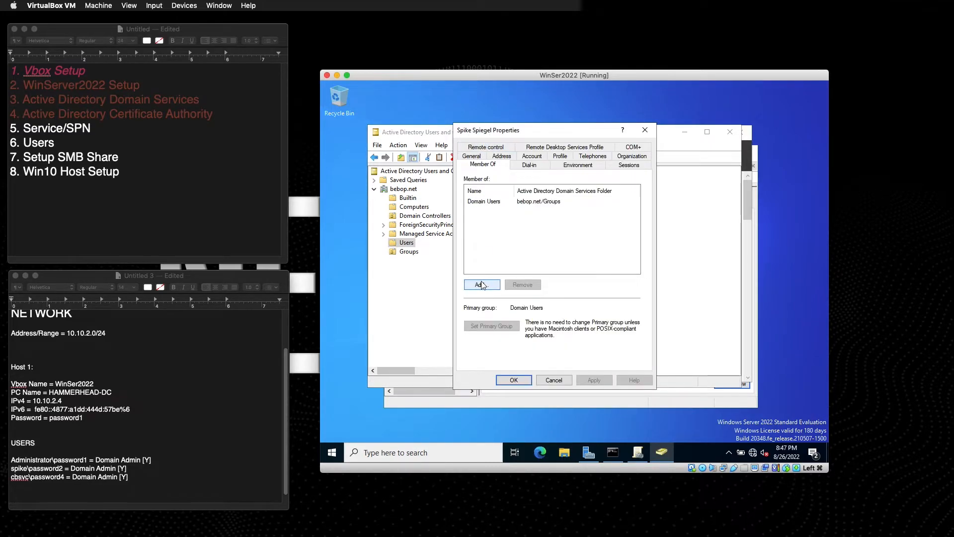
pyautogui.click(563, 379)
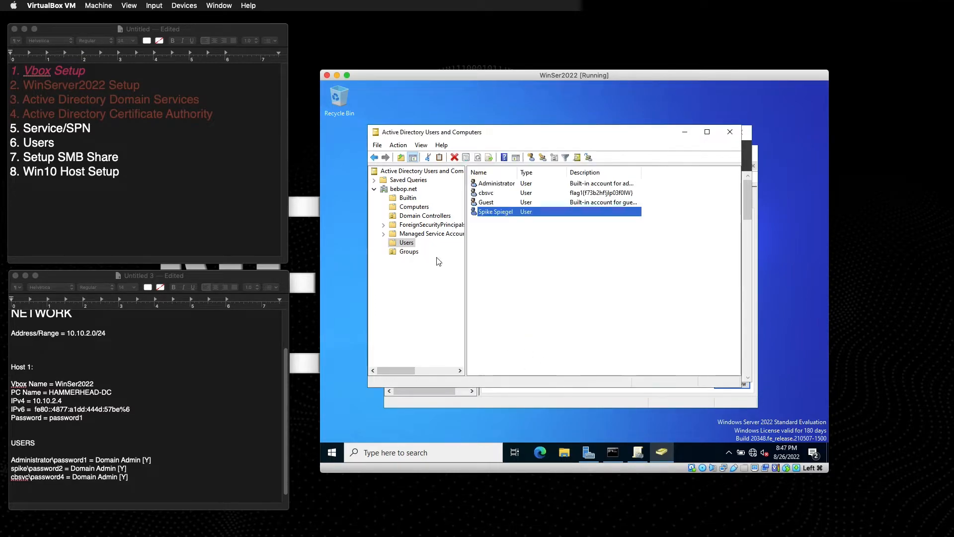
# Add the new user to the Domain Admins group's members and apply the change.
pyautogui.click(409, 252)
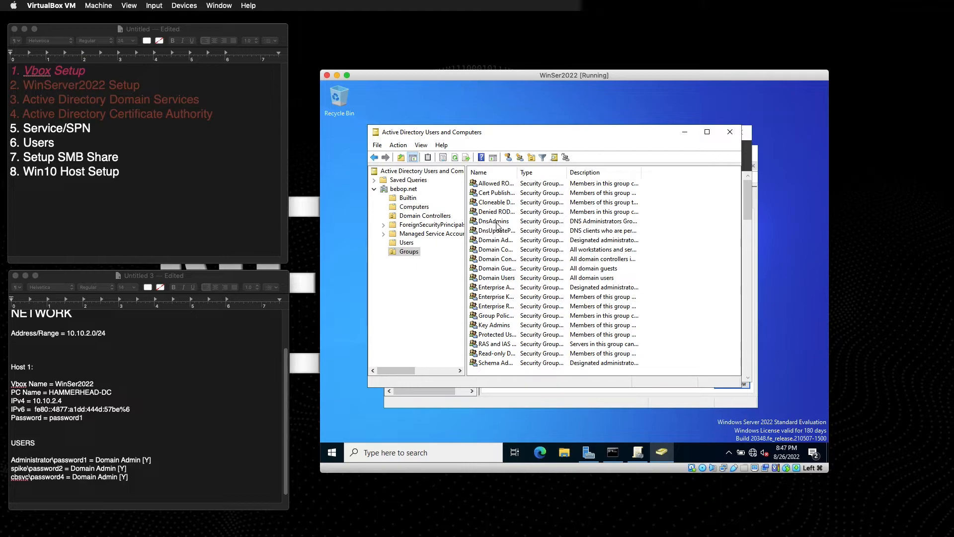
pyautogui.click(498, 241)
pyautogui.doubleClick(498, 242)
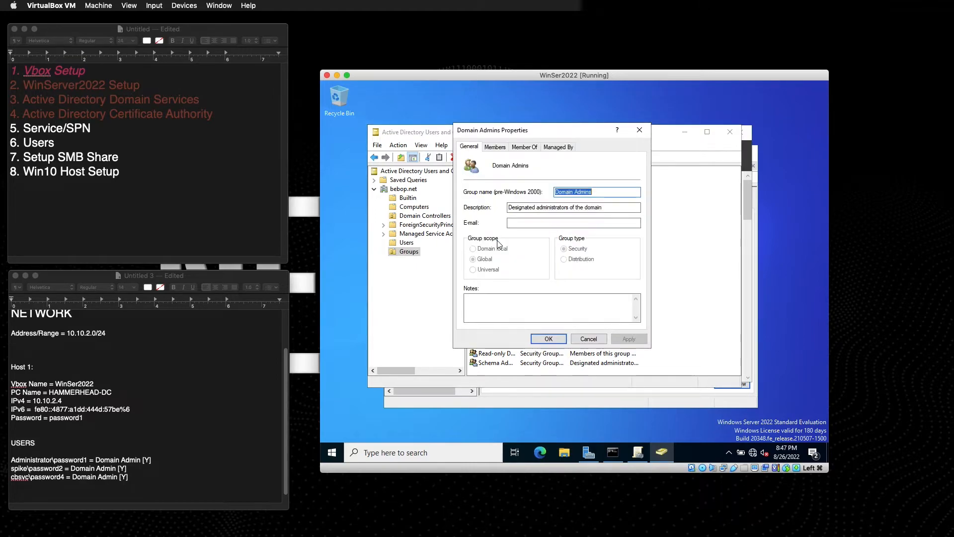
pyautogui.click(501, 149)
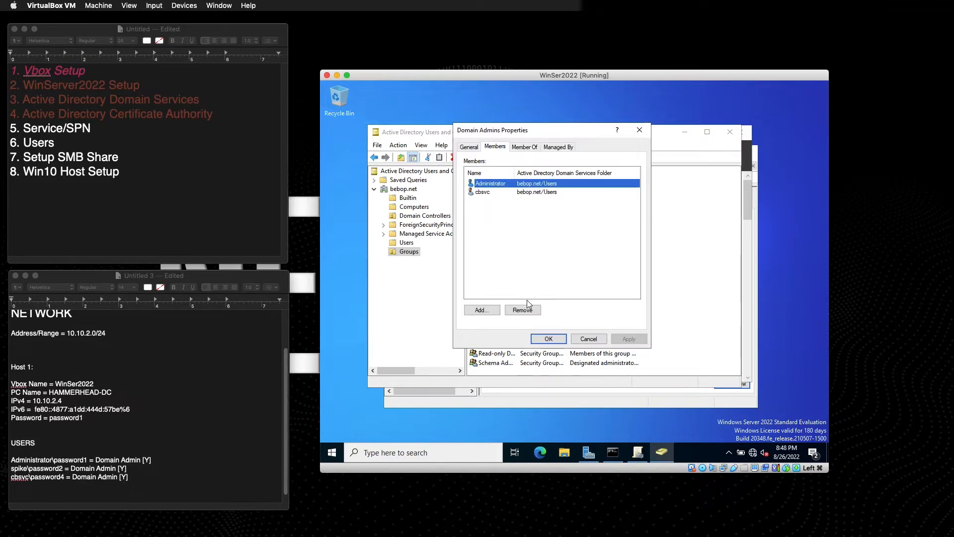
pyautogui.click(482, 309)
pyautogui.write('sp')
pyautogui.click(664, 223)
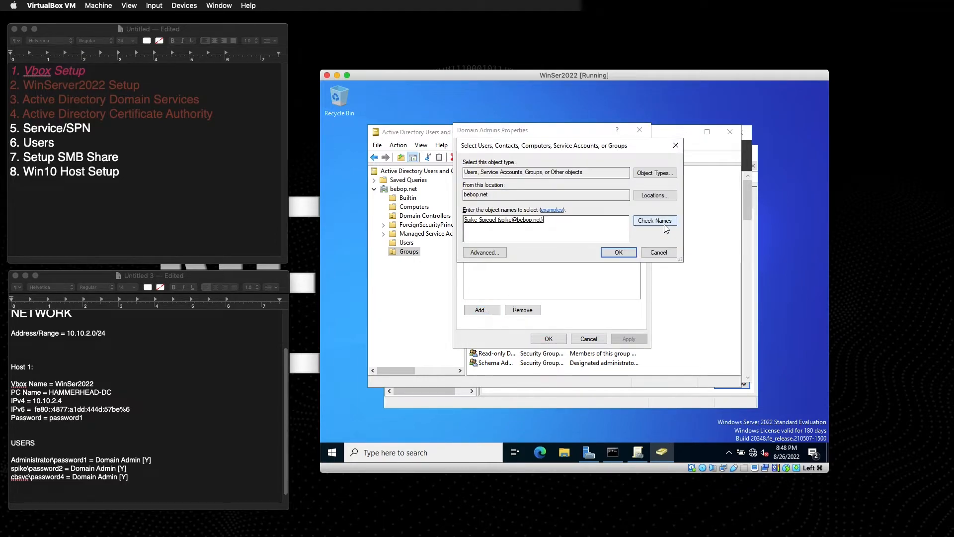
pyautogui.click(620, 252)
pyautogui.click(628, 339)
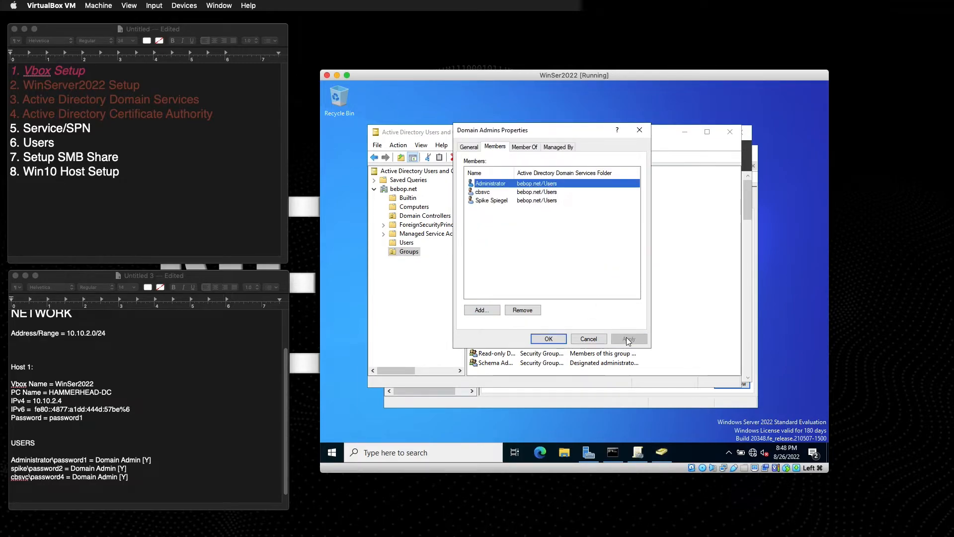
pyautogui.click(548, 339)
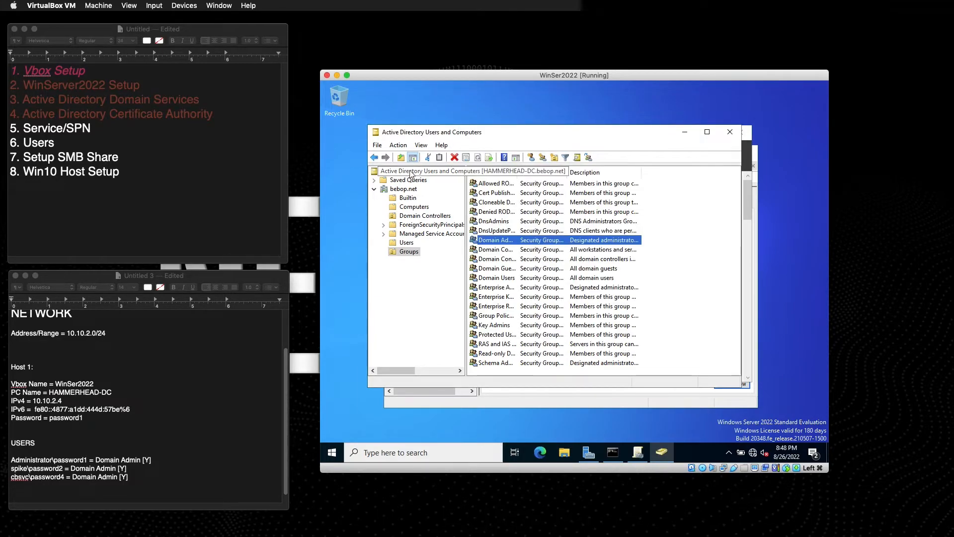
# Confirm in the user's Member Of tab that it belongs to Domain Users and Domain Admins.
pyautogui.click(406, 242)
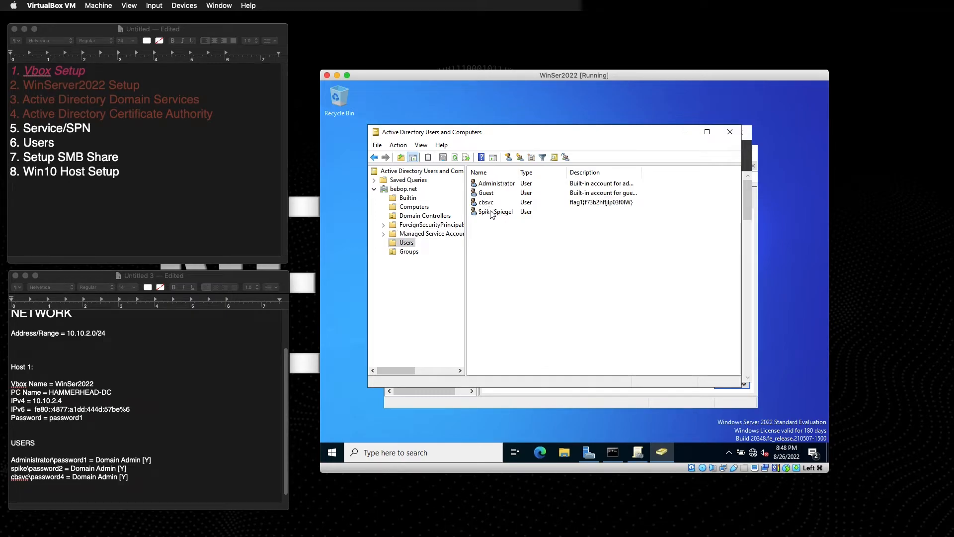
pyautogui.doubleClick(491, 213)
pyautogui.click(490, 150)
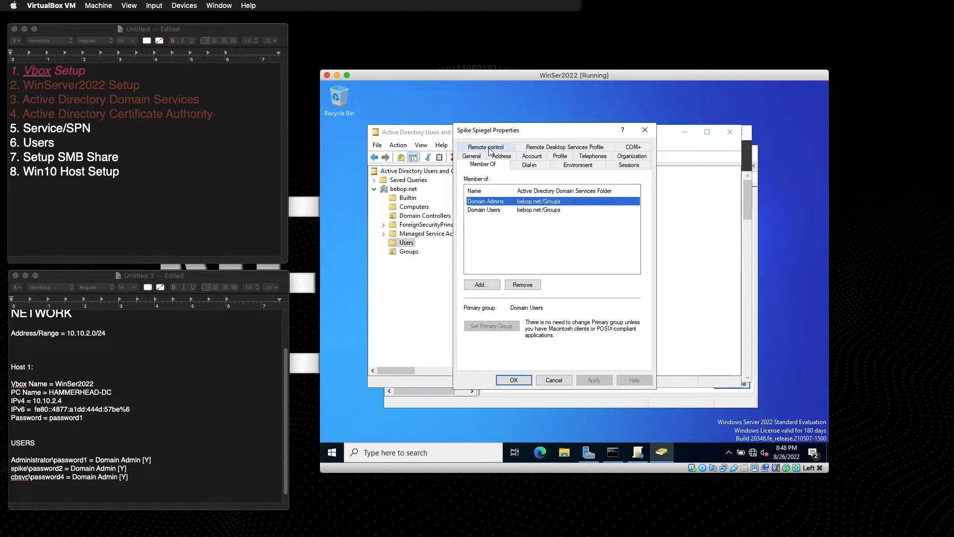
pyautogui.click(489, 209)
pyautogui.click(485, 203)
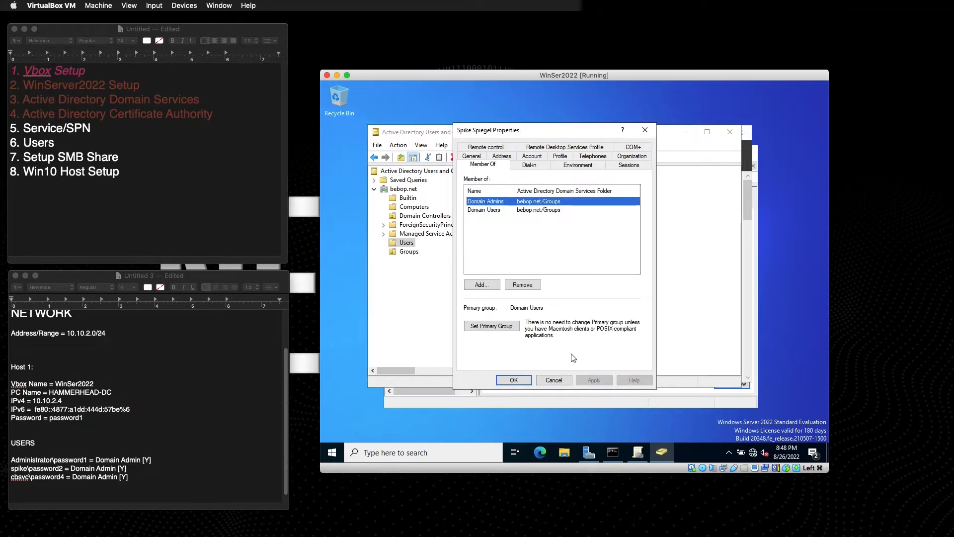
pyautogui.click(512, 380)
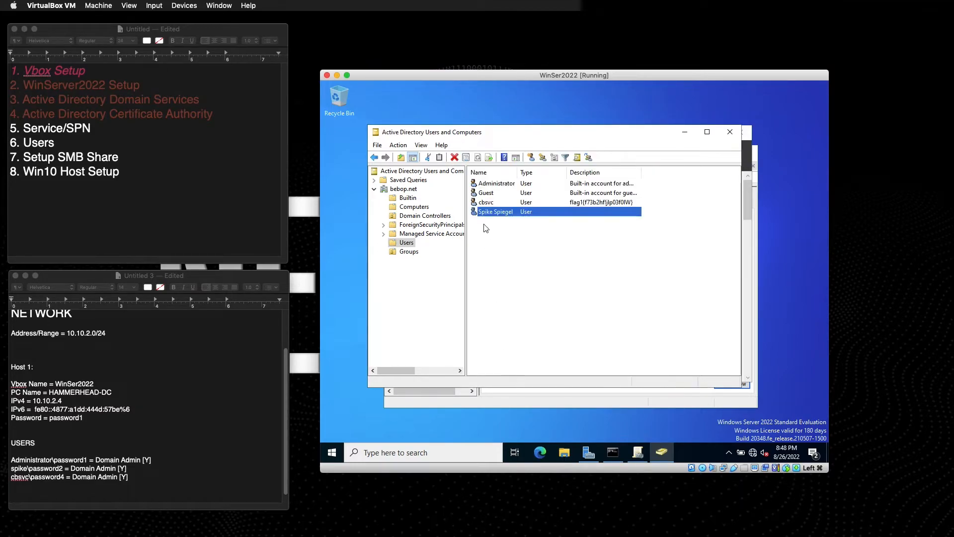
# Start a new user in Users, correcting the misspelled first name, and enter its logon name.
pyautogui.click(490, 227)
pyautogui.rightClick(489, 224)
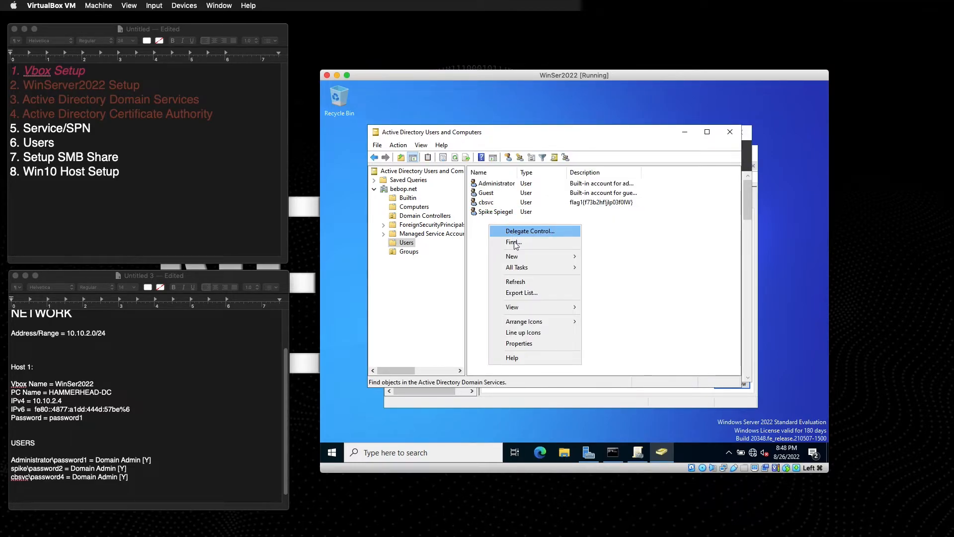
pyautogui.moveTo(516, 258)
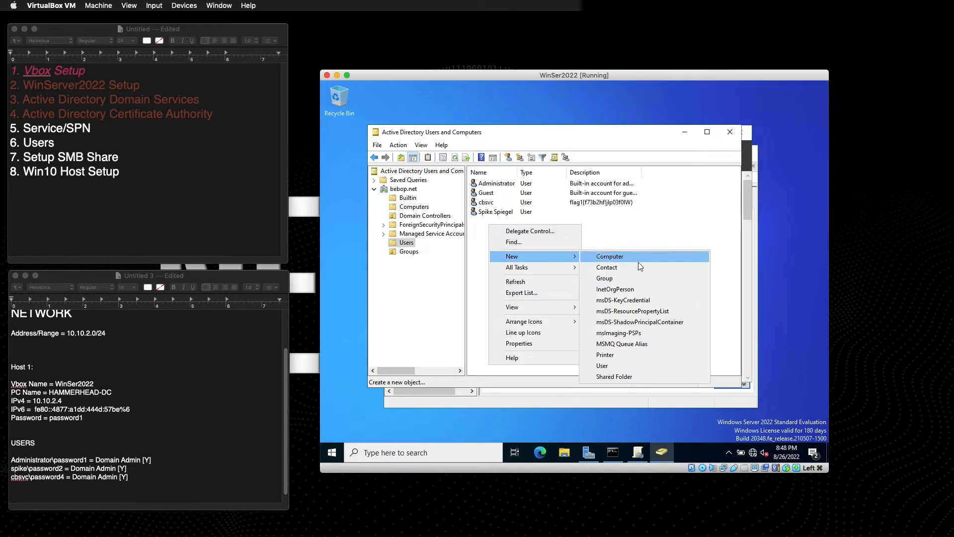
pyautogui.click(607, 363)
pyautogui.write('Faey')
pyautogui.press('Tab')
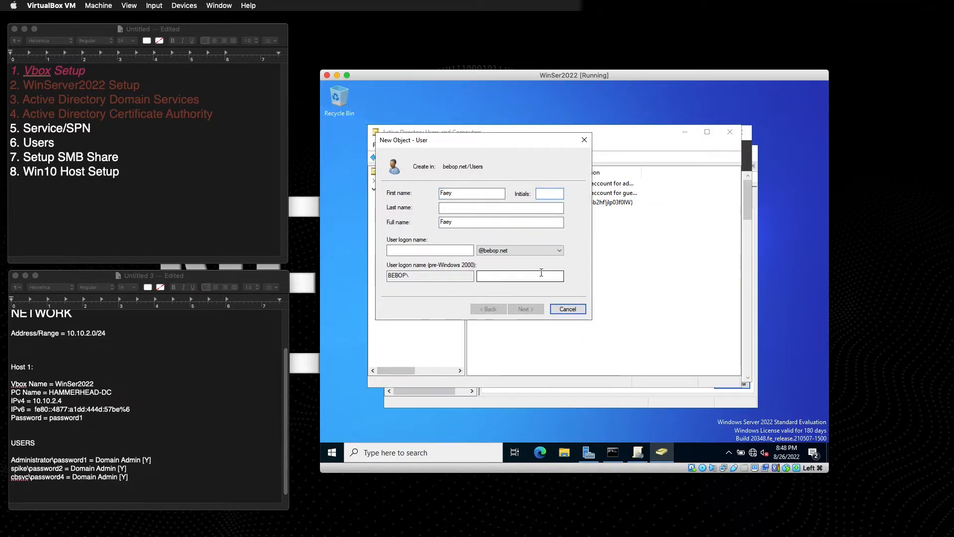
pyautogui.doubleClick(486, 189)
pyautogui.write('Faye Valentine')
pyautogui.press('Tab')
pyautogui.press('Tab')
pyautogui.write('fakeye')
# Set a never-expiring password for the account and finish creating the user.
pyautogui.click(528, 309)
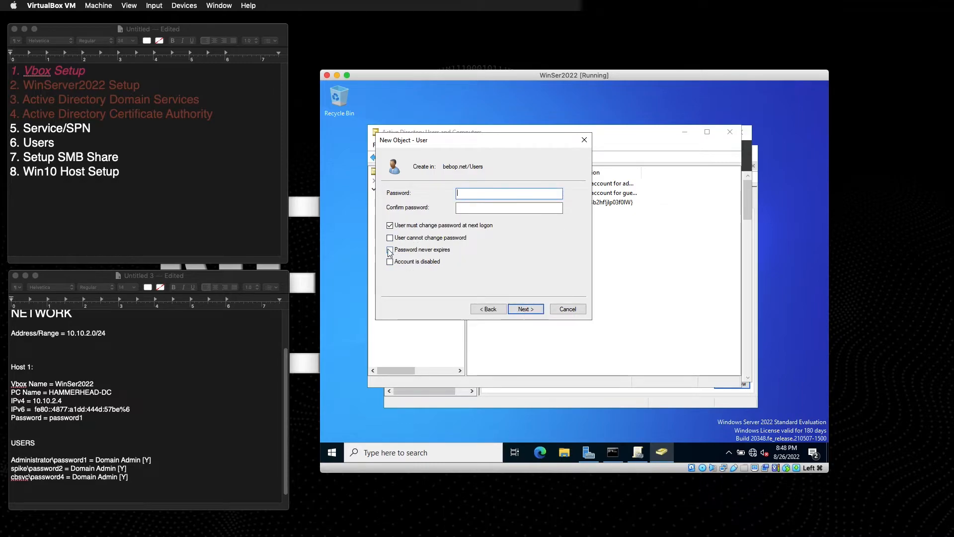
pyautogui.click(405, 252)
pyautogui.click(673, 303)
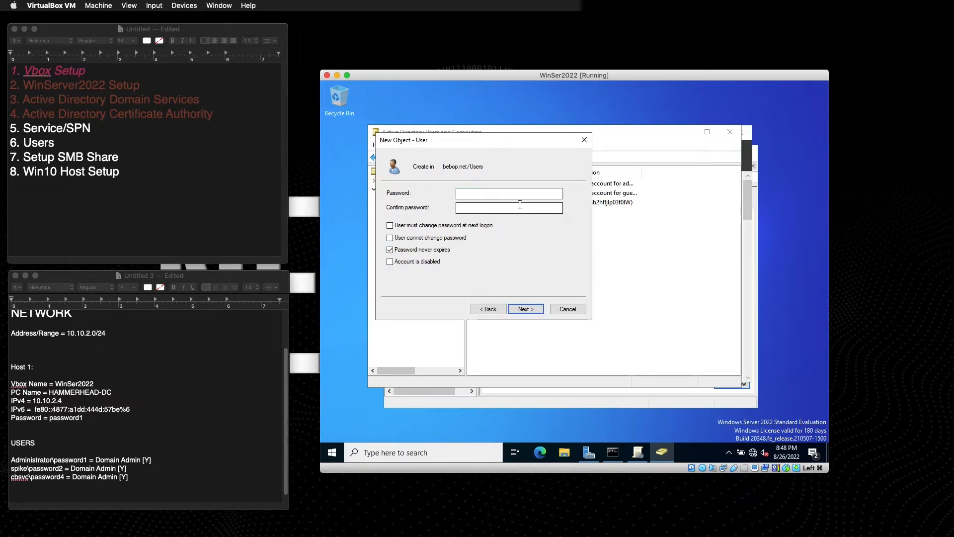
pyautogui.click(475, 197)
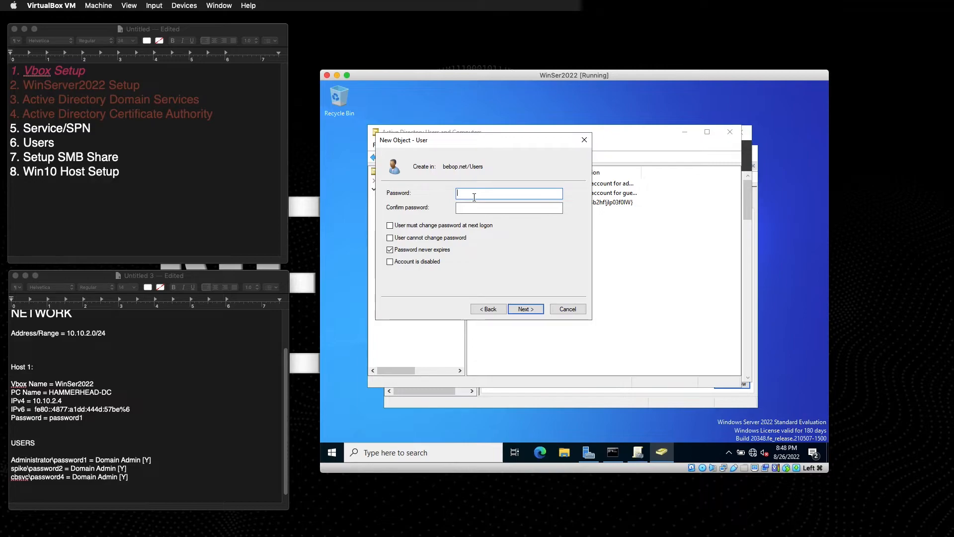
pyautogui.write('password')
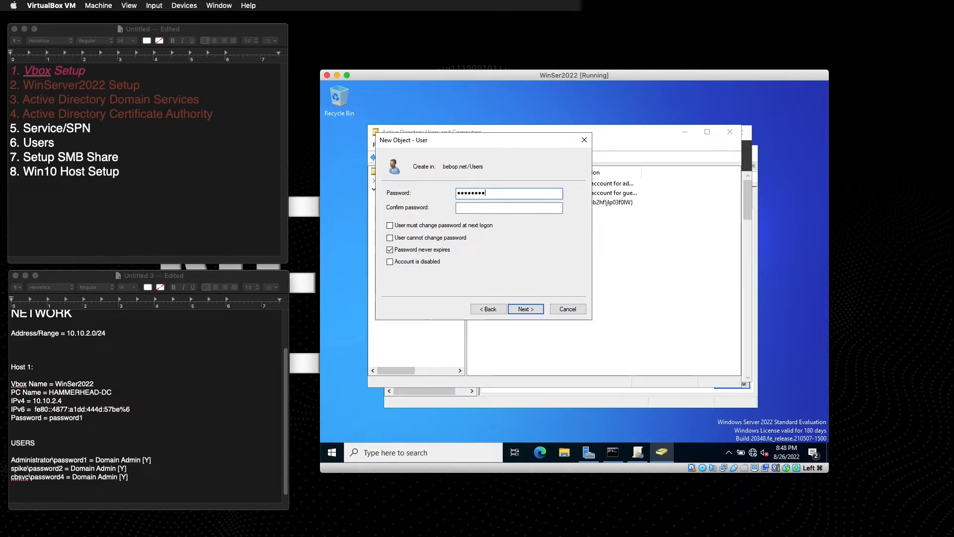
pyautogui.write('1')
pyautogui.press('Tab')
pyautogui.write('pas')
pyautogui.click(526, 309)
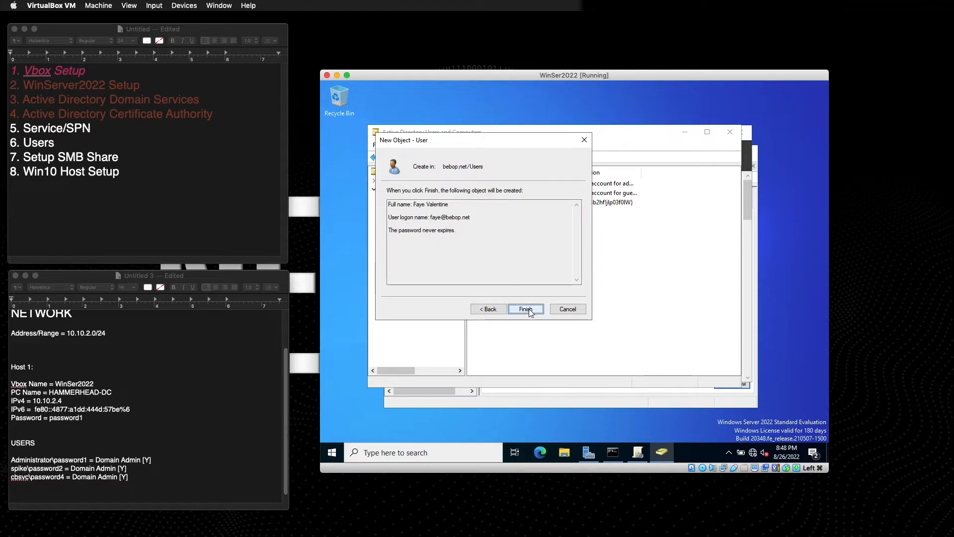
pyautogui.click(527, 309)
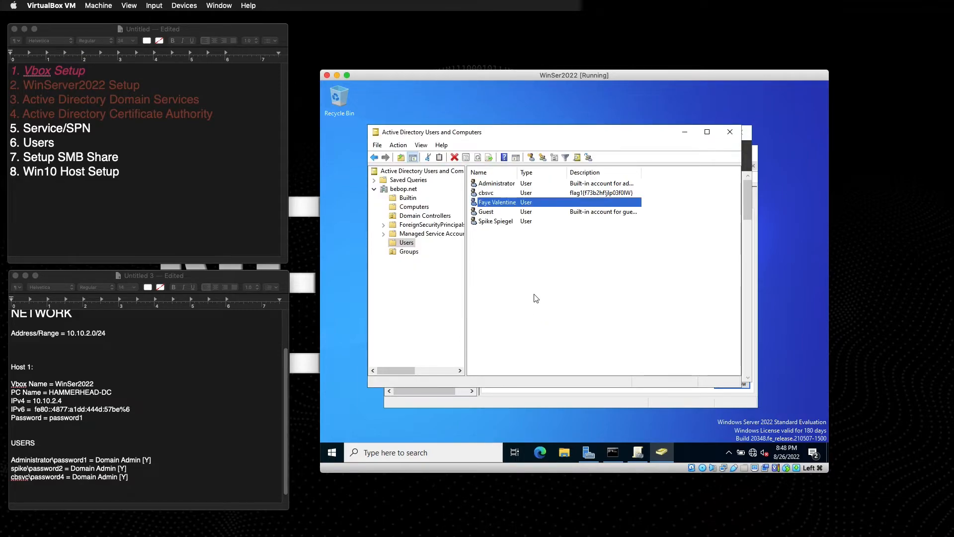
# Add a USERS line after the spike entry: new logon\password = Domain Admin [N.
pyautogui.click(133, 475)
pyautogui.click(131, 468)
pyautogui.press('Return')
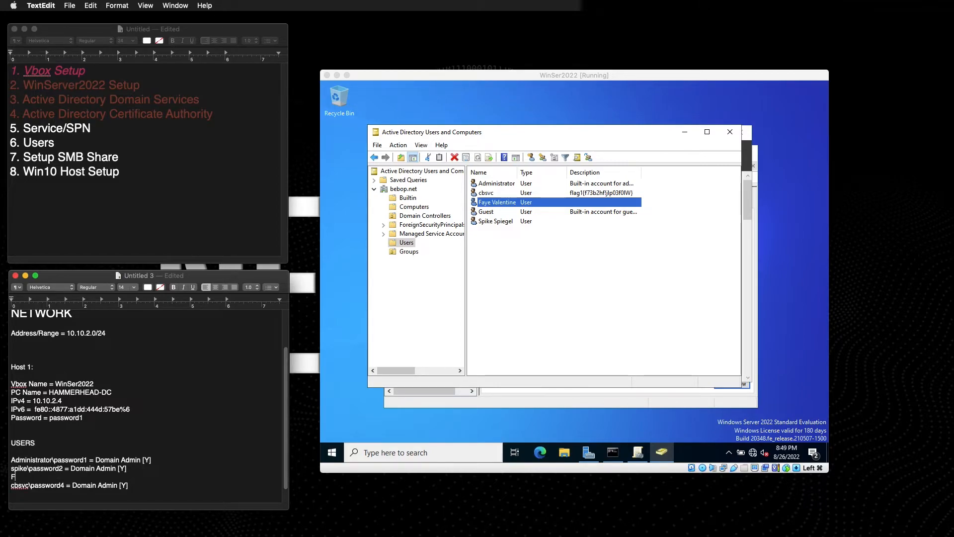
pyautogui.press('BackSpace')
pyautogui.press('BackSpace')
pyautogui.press('BackSpace')
pyautogui.press('Return')
pyautogui.write('faye\\password3 = Domain ')
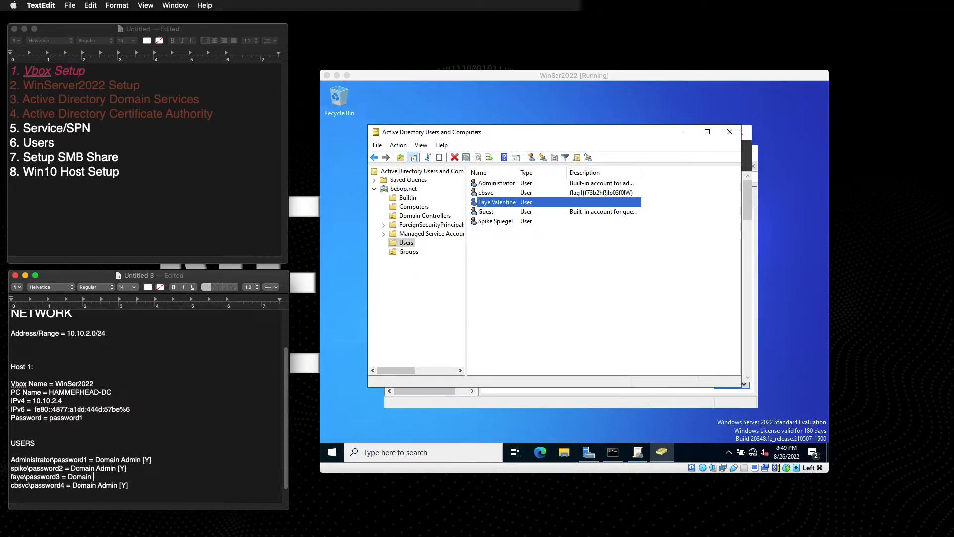
pyautogui.write('Admin [N')
pyautogui.press('Down')
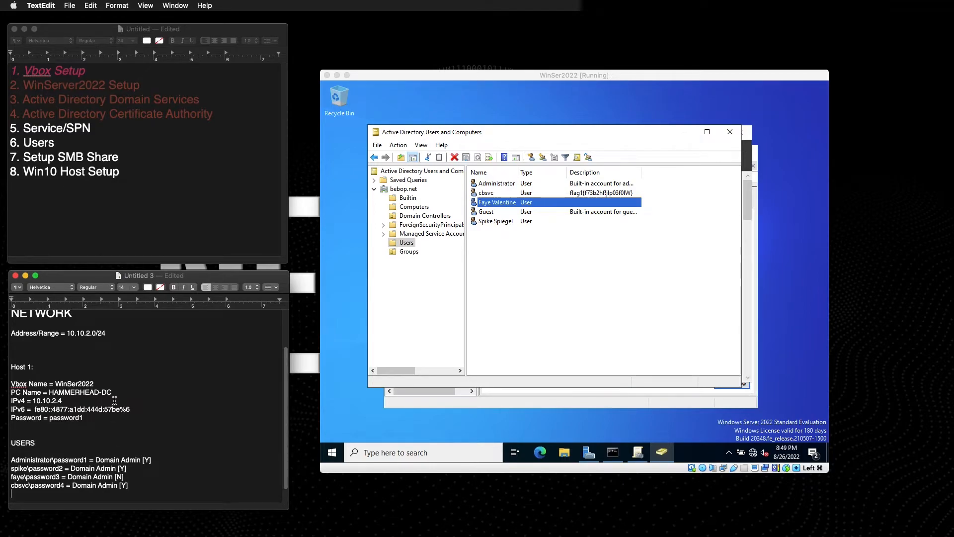
# Review Faye Valentine's group memberships in Active Directory Users and Computers without making changes.
pyautogui.press('Down')
pyautogui.click(502, 211)
pyautogui.click(495, 211)
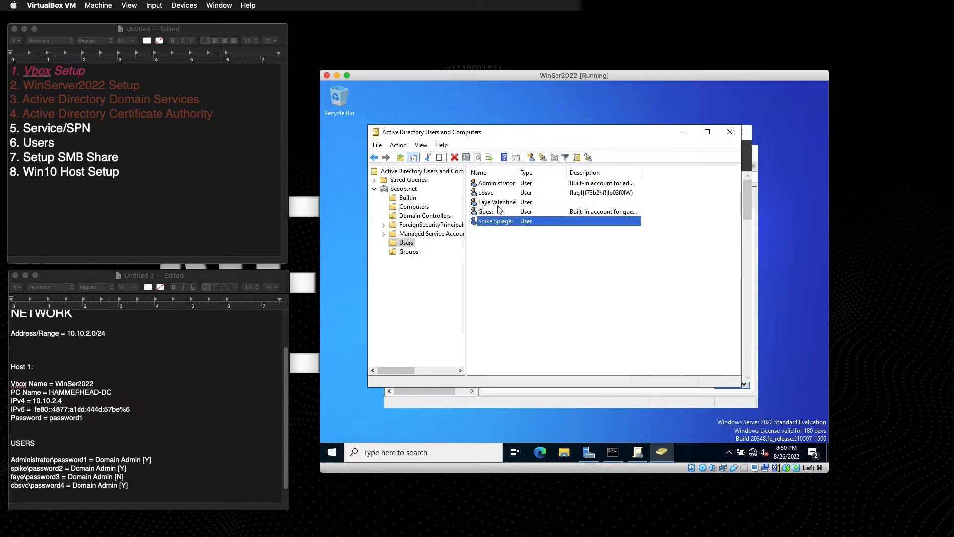
pyautogui.click(499, 207)
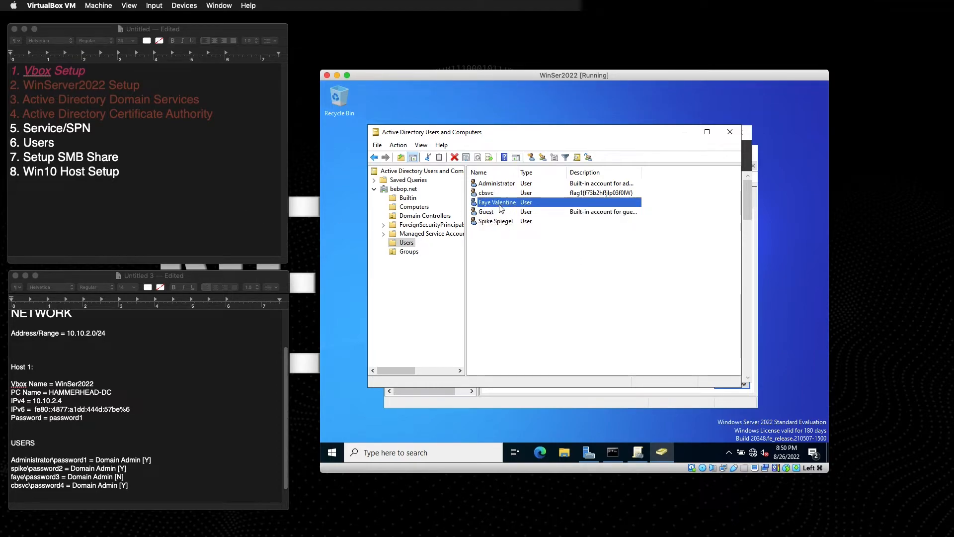
pyautogui.doubleClick(500, 207)
pyautogui.click(490, 150)
pyautogui.click(488, 226)
pyautogui.click(556, 381)
pyautogui.click(502, 221)
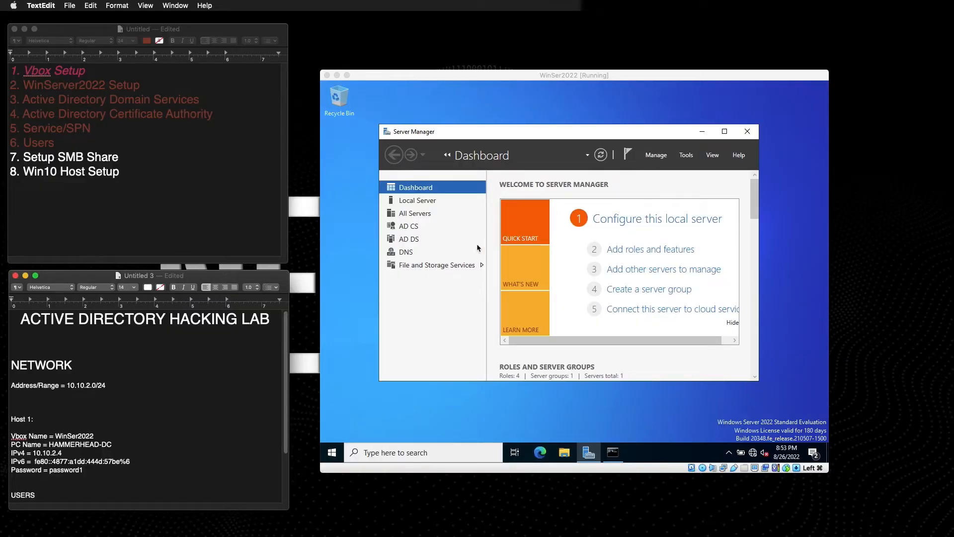
# Go to File and Storage Services > Shares and launch the New Share Wizard.
pyautogui.click(423, 269)
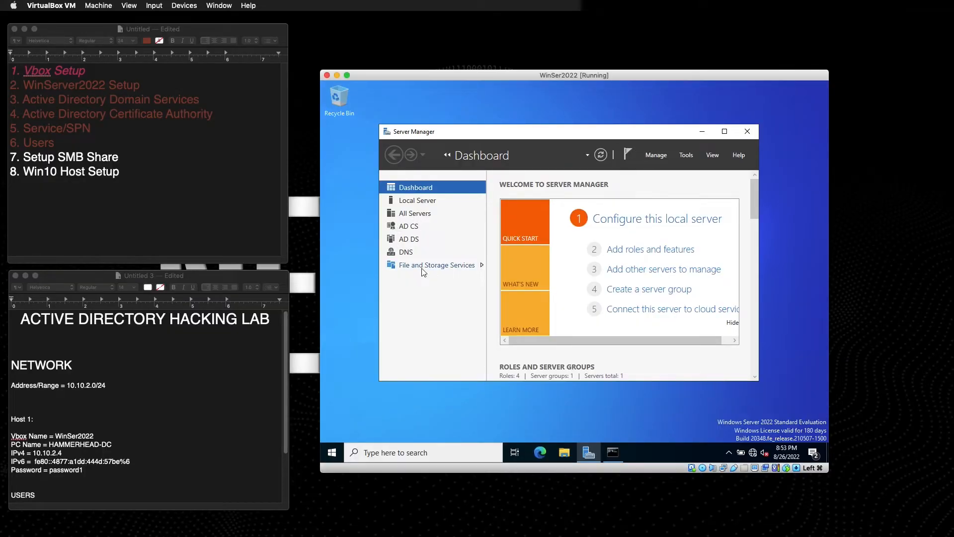
pyautogui.doubleClick(425, 267)
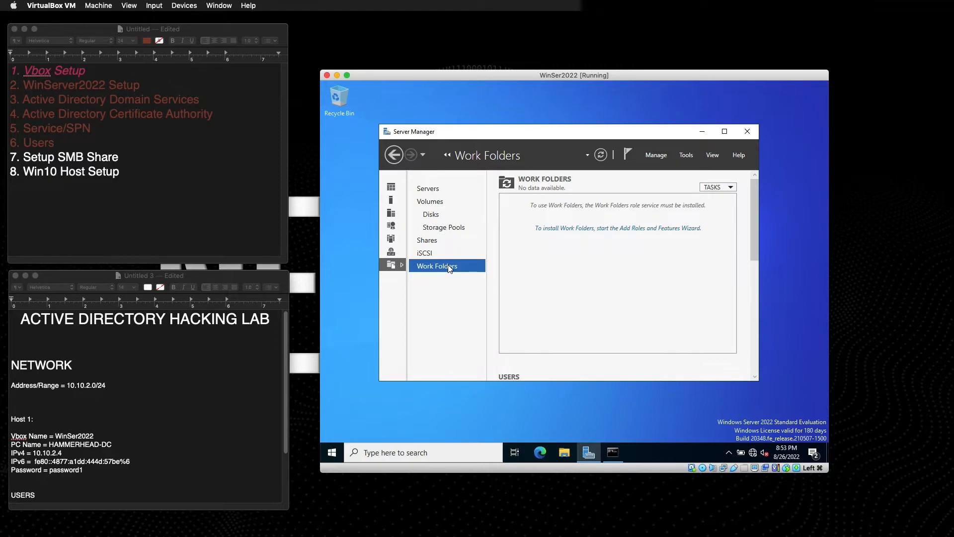
pyautogui.click(436, 242)
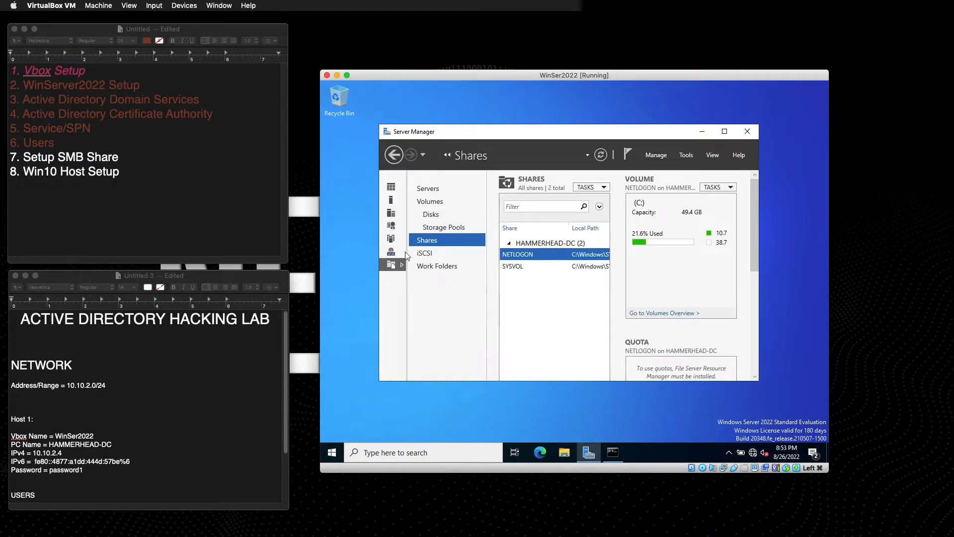
pyautogui.click(590, 187)
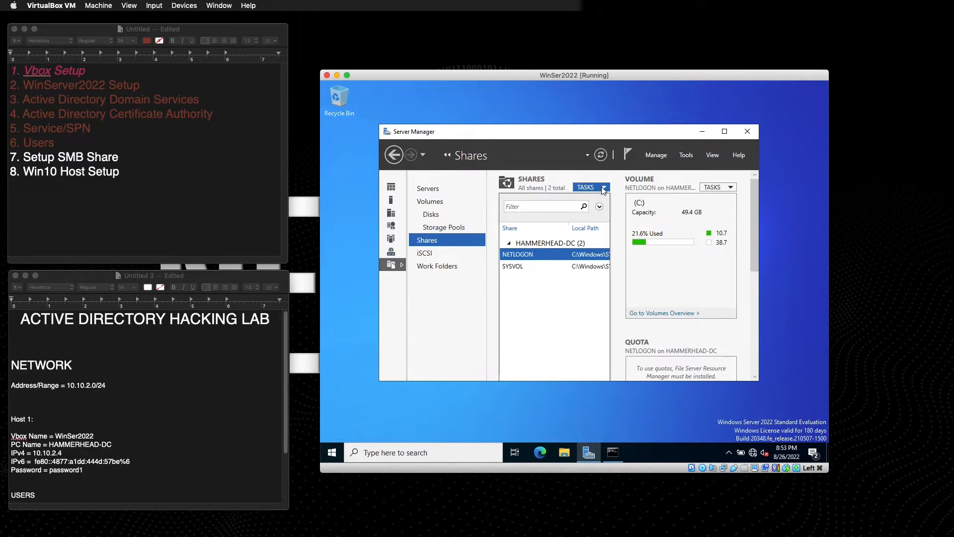
pyautogui.click(611, 199)
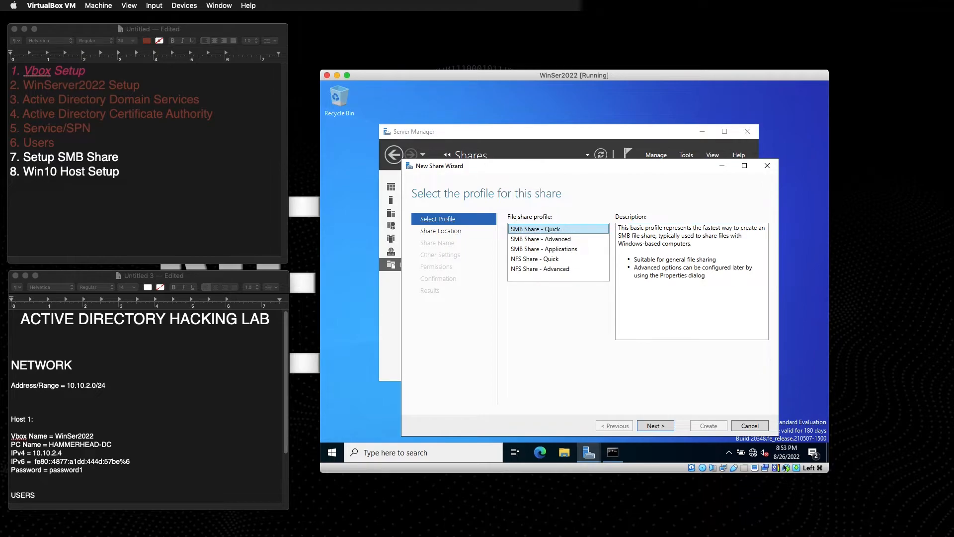
# Choose the SMB Share - Quick profile on volume C: and name the share Bounties.
pyautogui.click(671, 424)
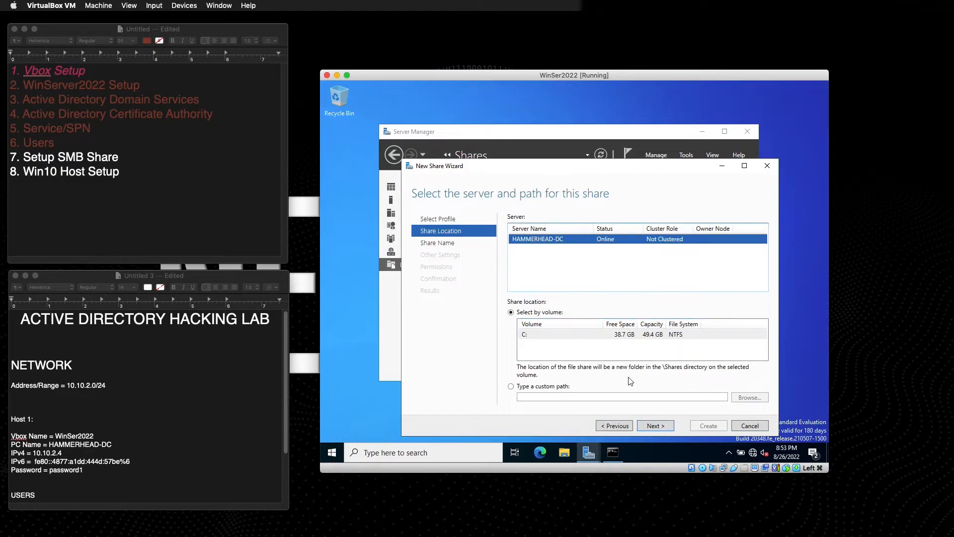
pyautogui.click(512, 388)
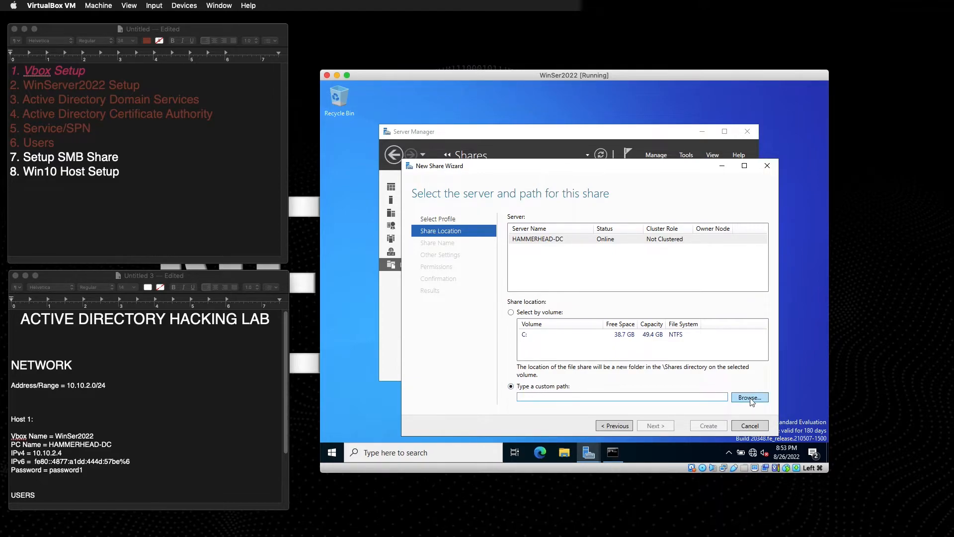
pyautogui.click(511, 313)
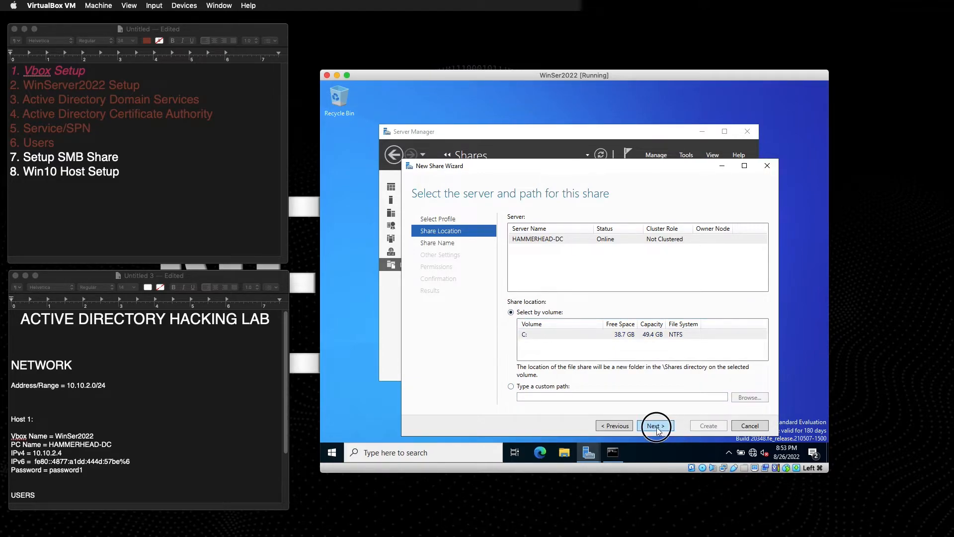
pyautogui.click(655, 426)
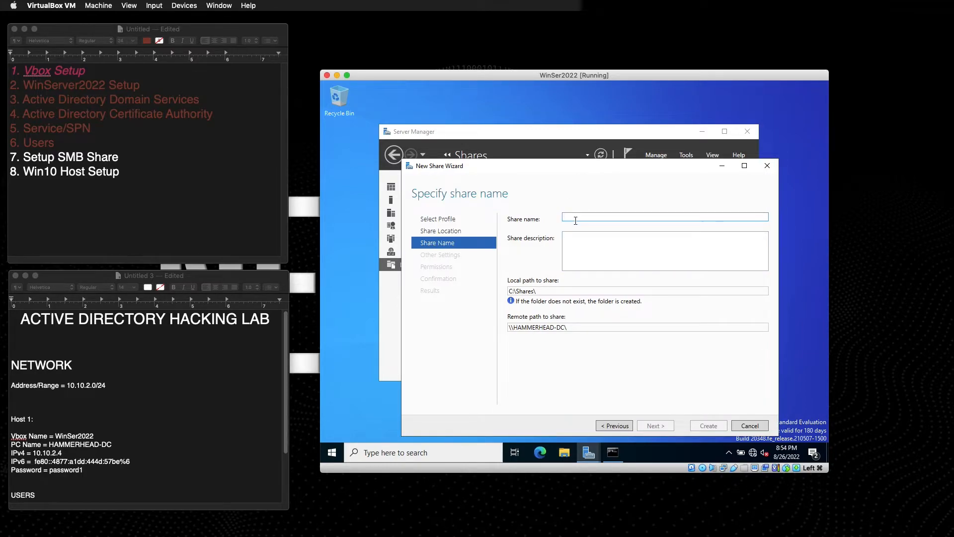
pyautogui.write('Bounties')
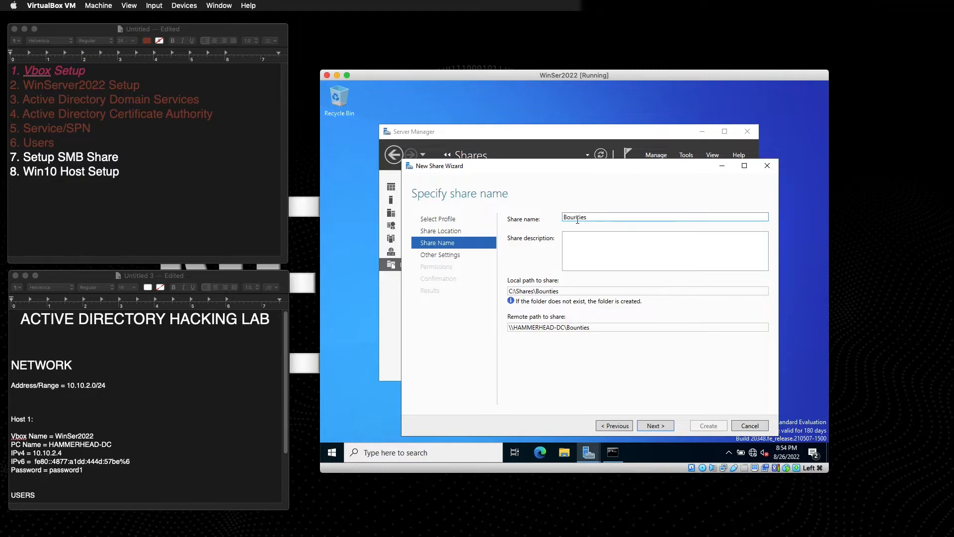
# Create the Bounties share with default settings and permissions, check its details, then open File Explorer.
pyautogui.click(655, 426)
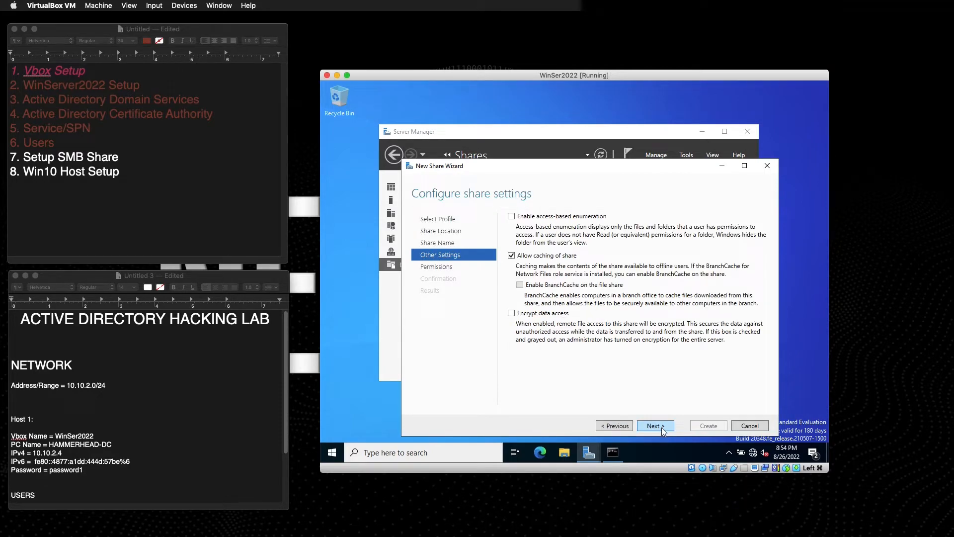
pyautogui.click(661, 428)
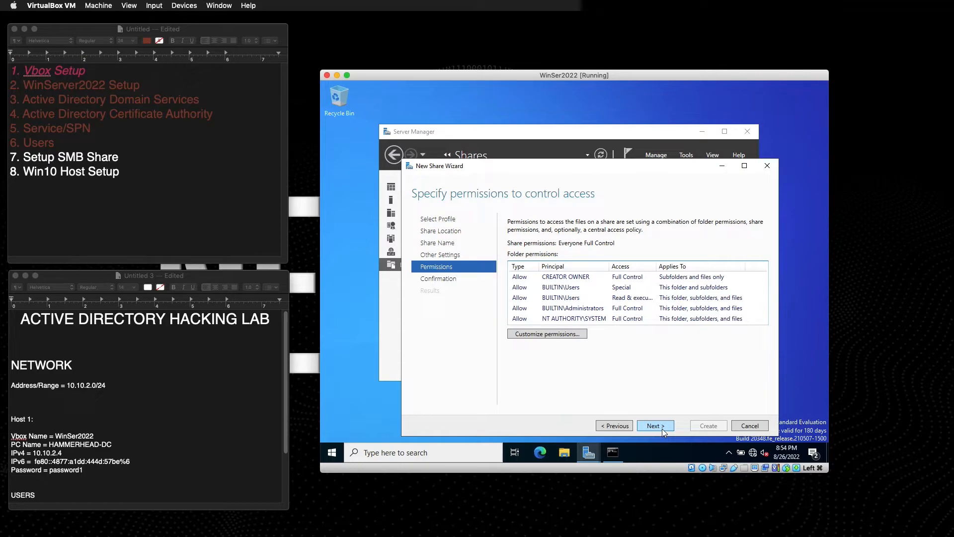
pyautogui.click(662, 427)
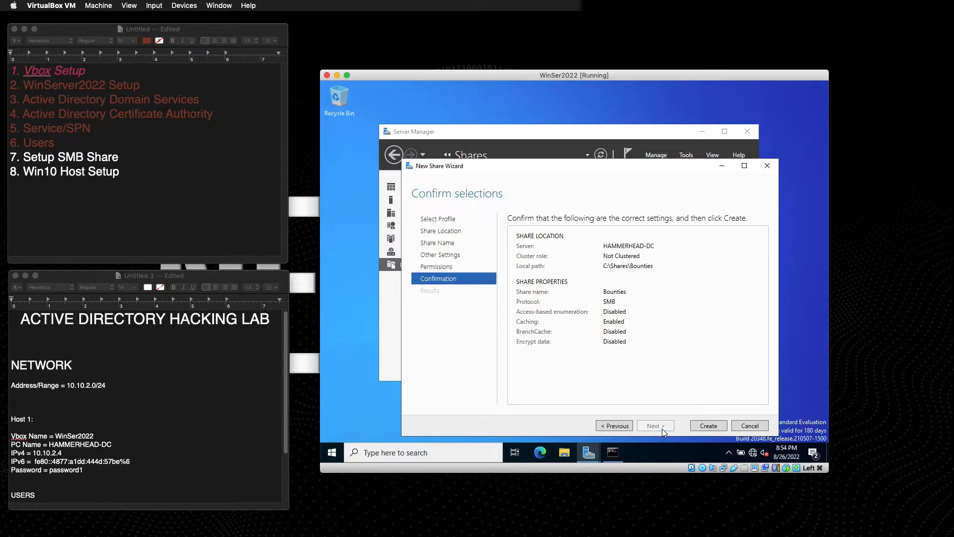
pyautogui.click(713, 428)
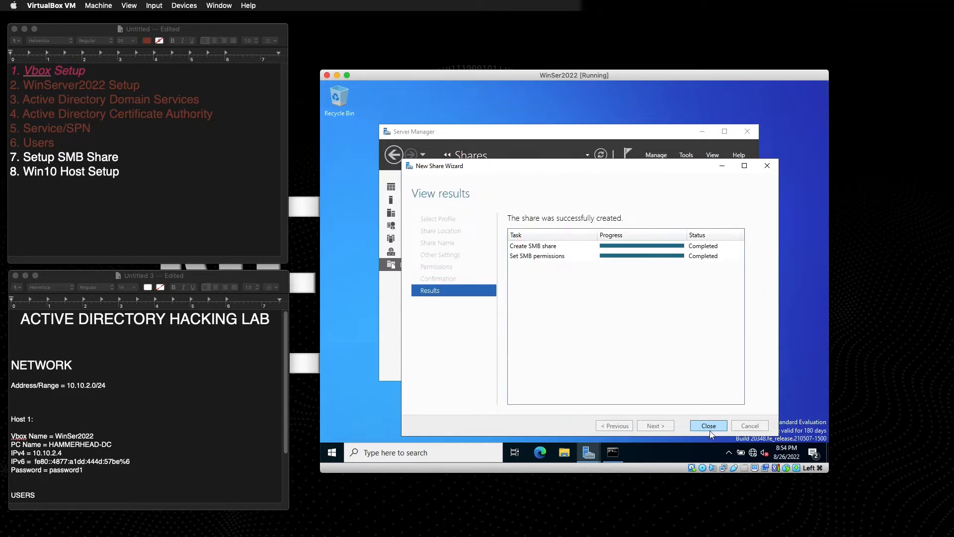
pyautogui.click(704, 424)
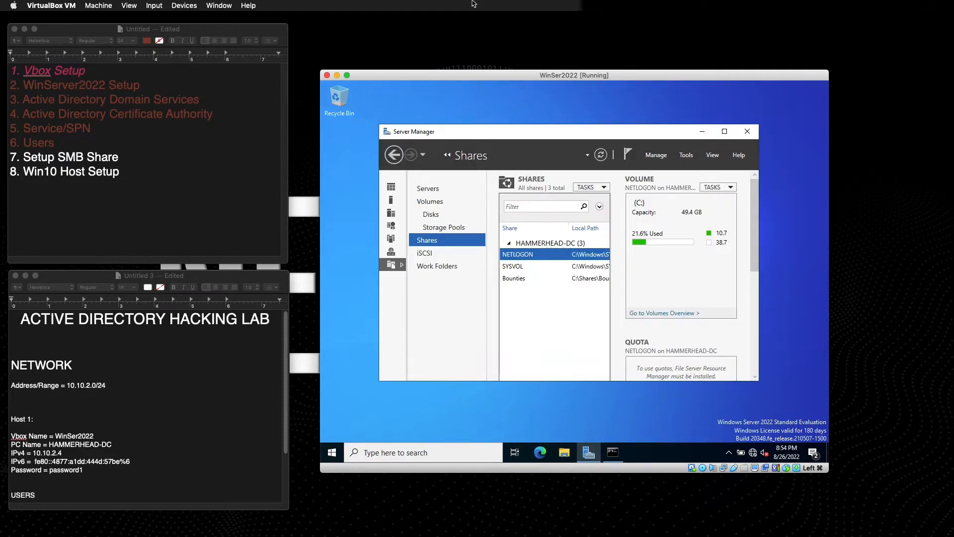
pyautogui.click(517, 278)
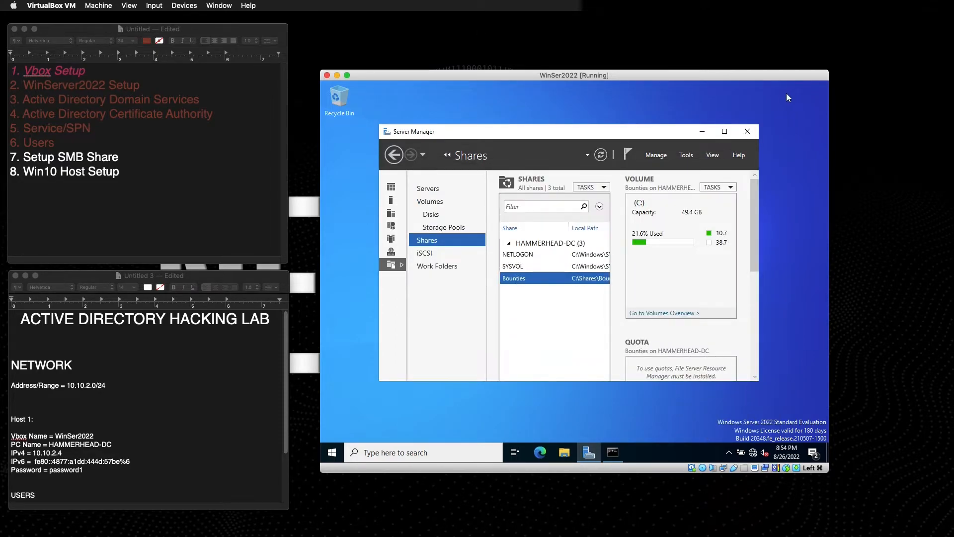
pyautogui.click(566, 453)
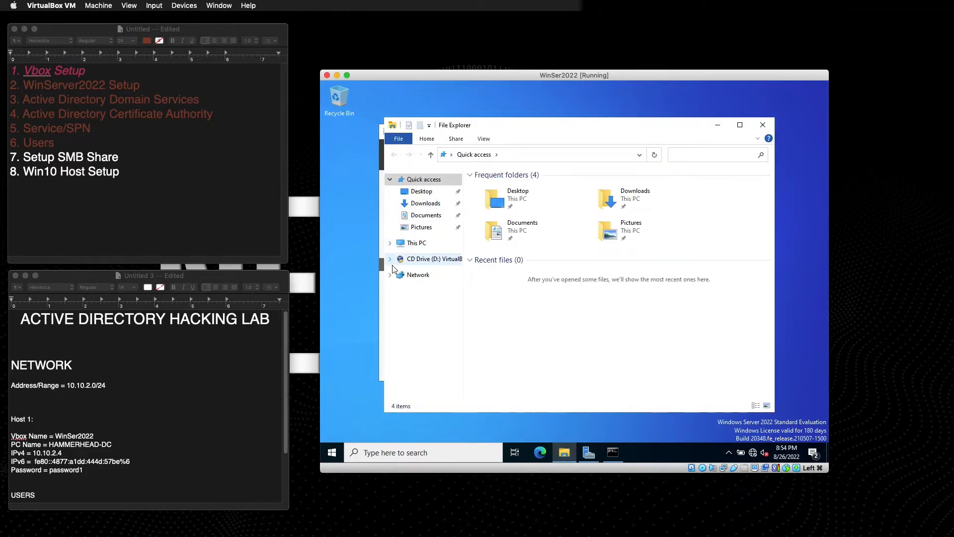
# Turn on network discovery and file sharing from the Network view.
pyautogui.click(419, 274)
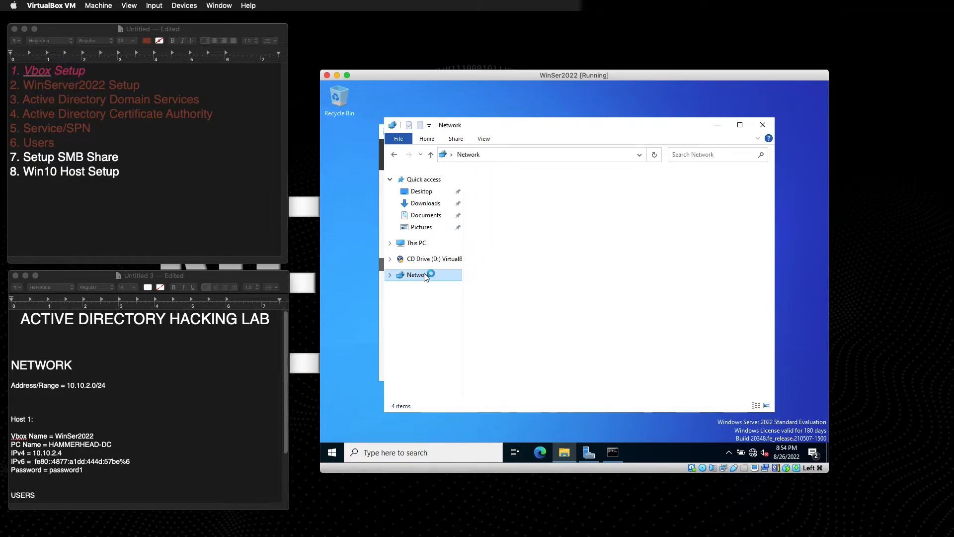
pyautogui.click(687, 267)
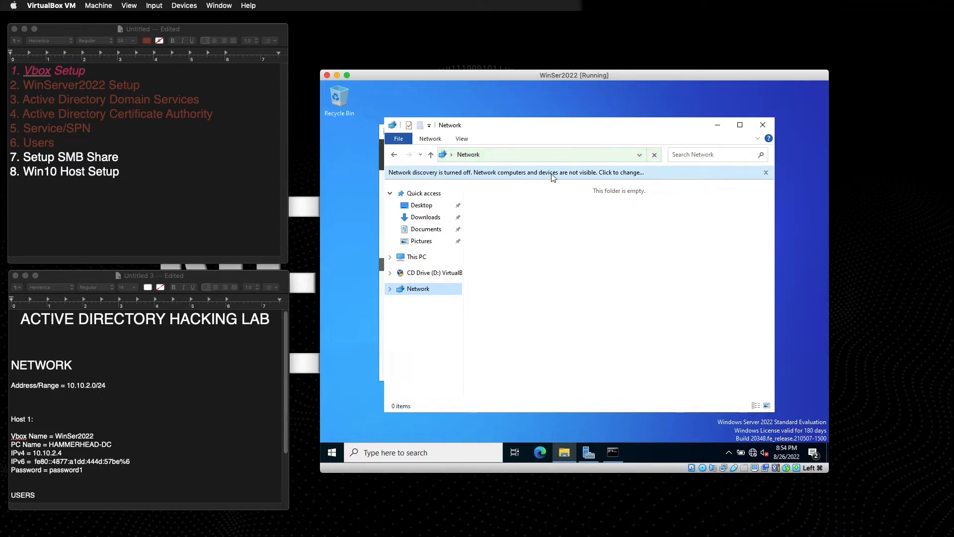
pyautogui.click(537, 174)
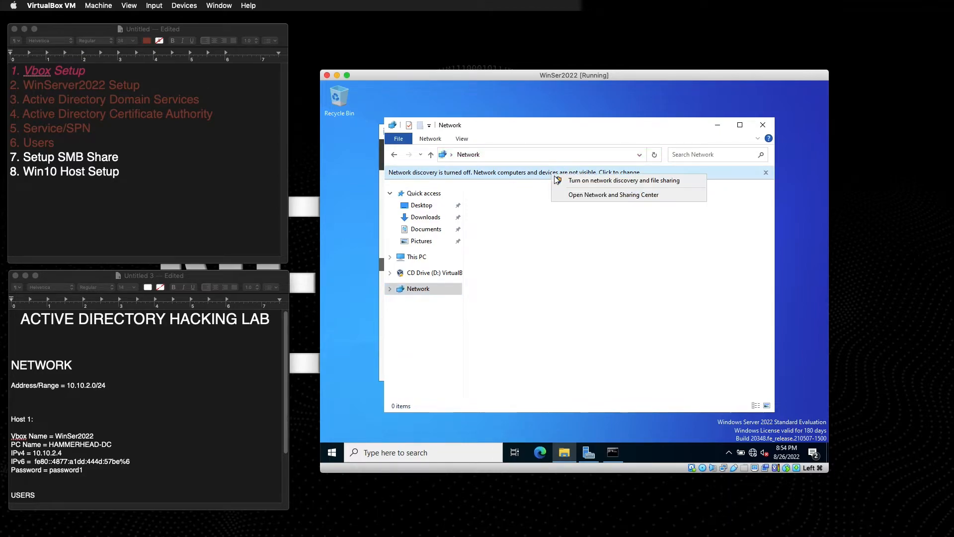
pyautogui.click(610, 183)
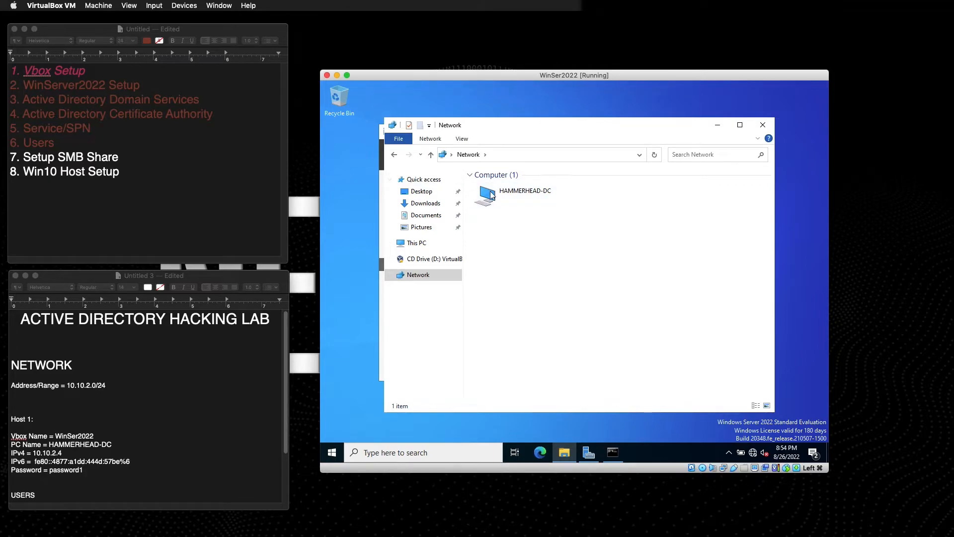
# Confirm the Bounties folder exists under This PC > Local Disk (C:) > Shares, then close File Explorer.
pyautogui.click(416, 247)
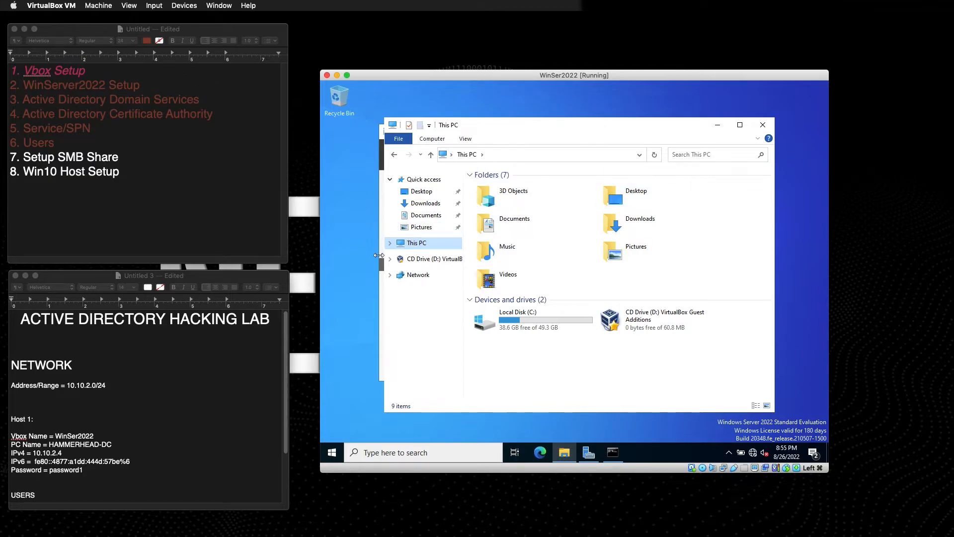
pyautogui.click(390, 243)
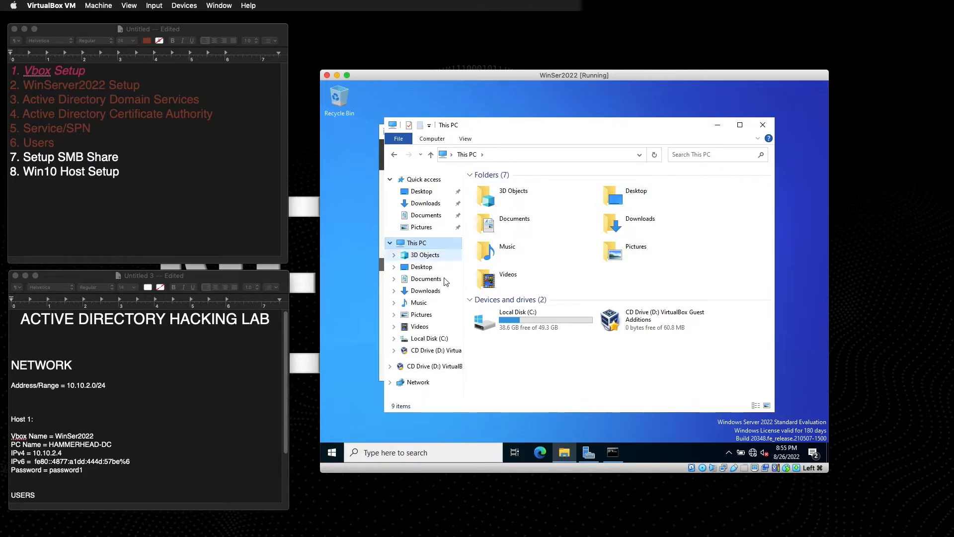
pyautogui.click(429, 340)
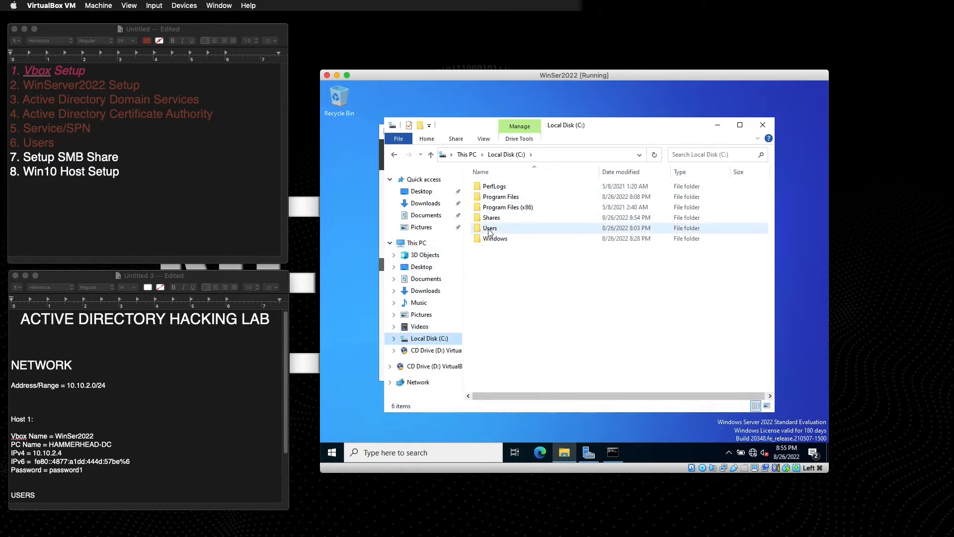
pyautogui.doubleClick(494, 219)
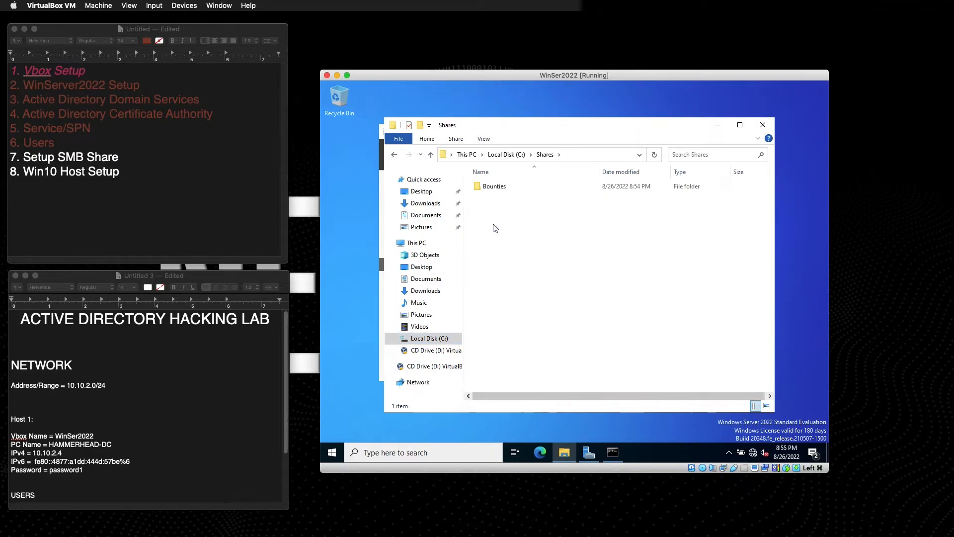
pyautogui.click(763, 125)
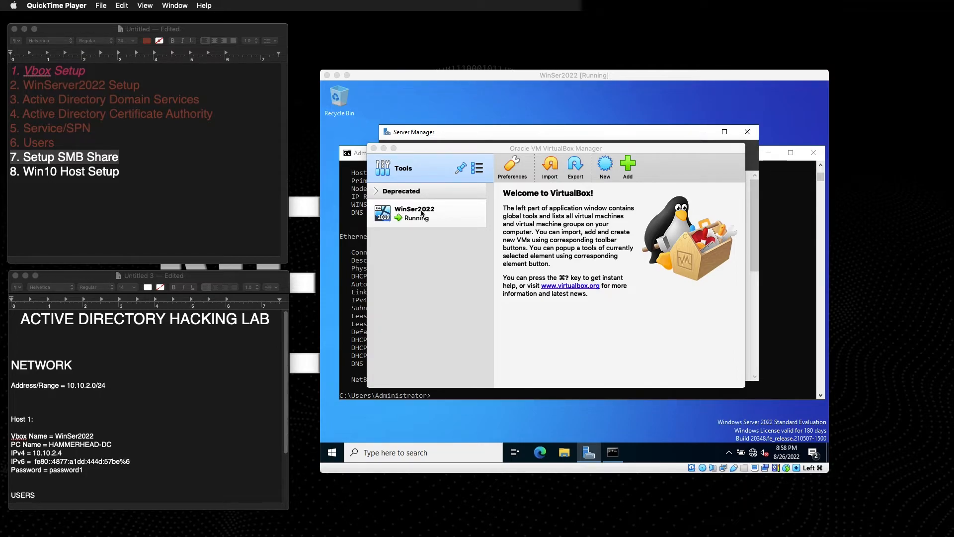
# Start a new virtual machine set to Windows 10 (64-bit) and named Win10.1.
pyautogui.click(607, 166)
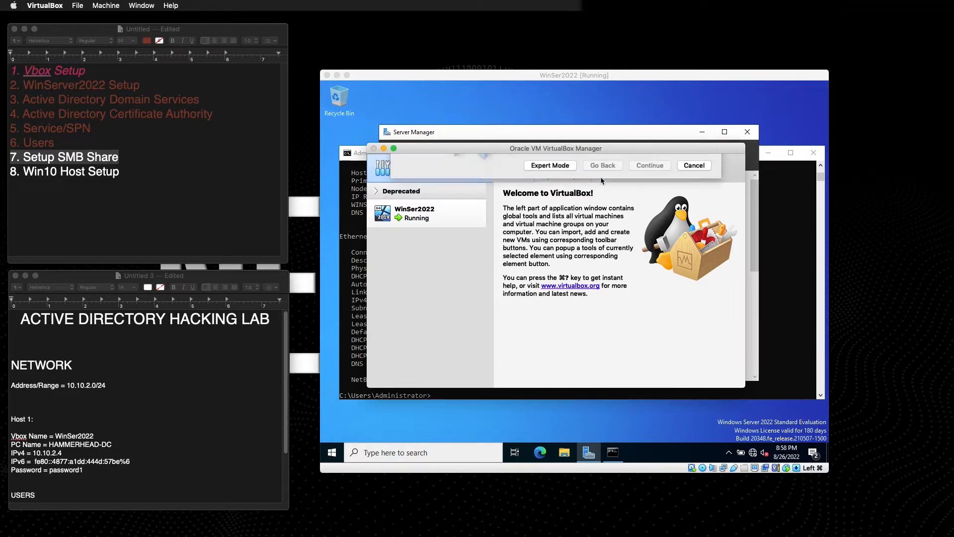
pyautogui.click(591, 280)
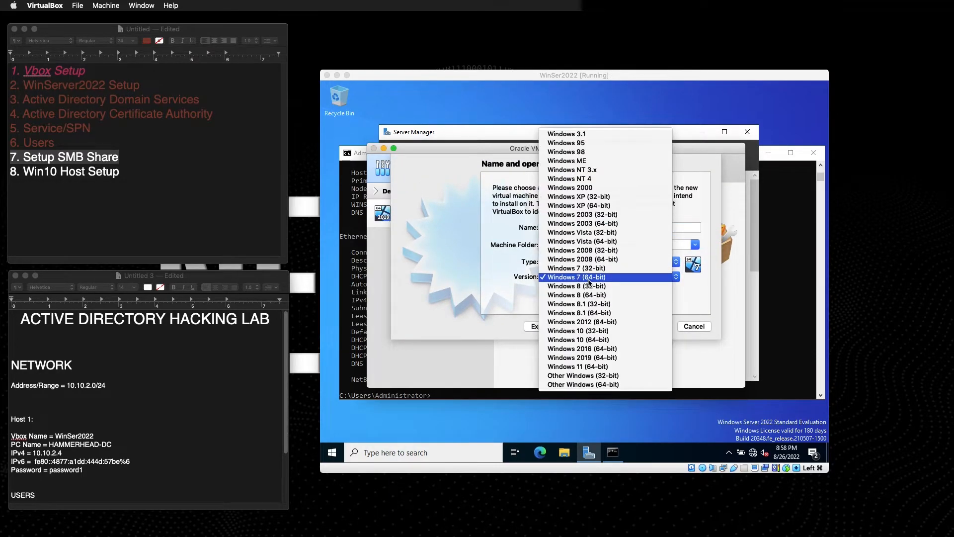
pyautogui.click(589, 339)
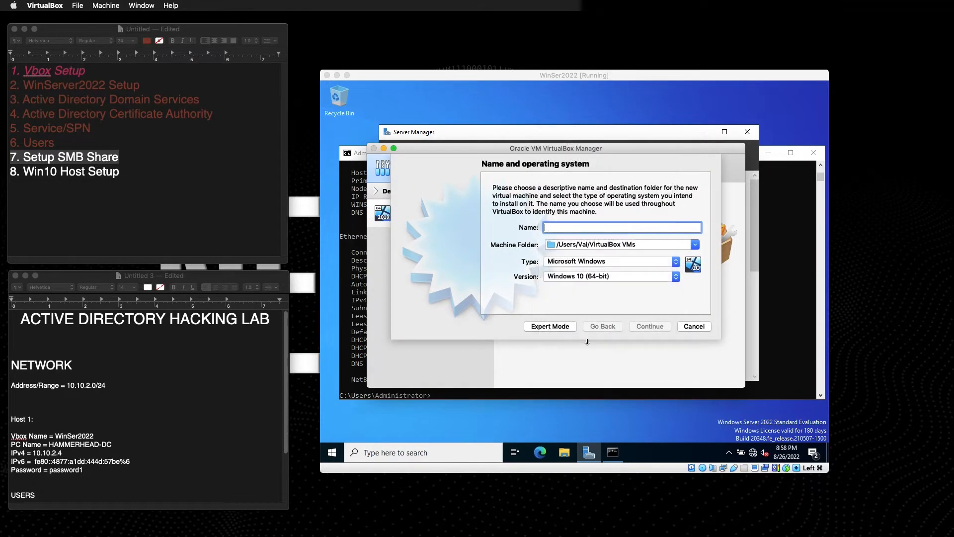
pyautogui.click(562, 226)
pyautogui.write('Win')
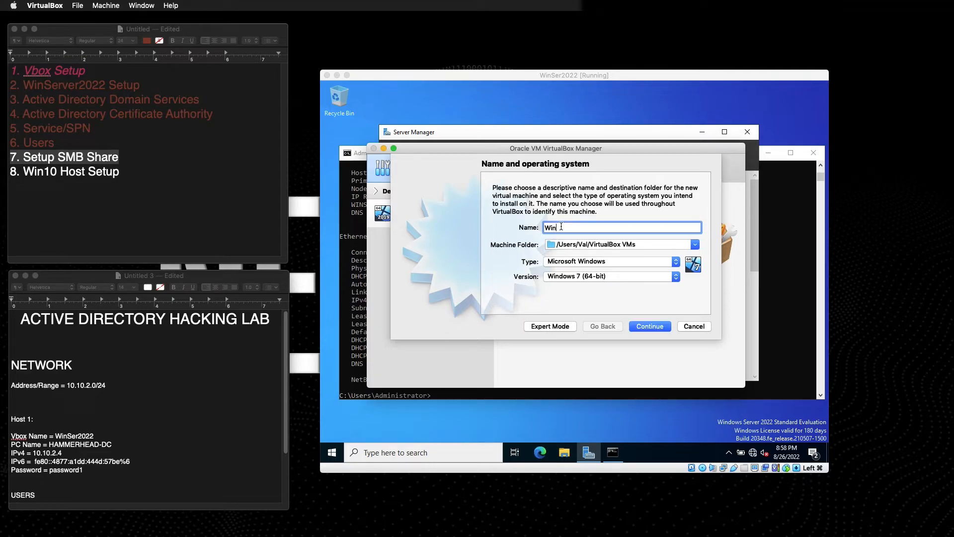
pyautogui.write('10a')
pyautogui.press('BackSpace')
pyautogui.press('BackSpace')
pyautogui.press('BackSpace')
# Give the Win10.1 machine 2048 MB of memory.
pyautogui.click(651, 328)
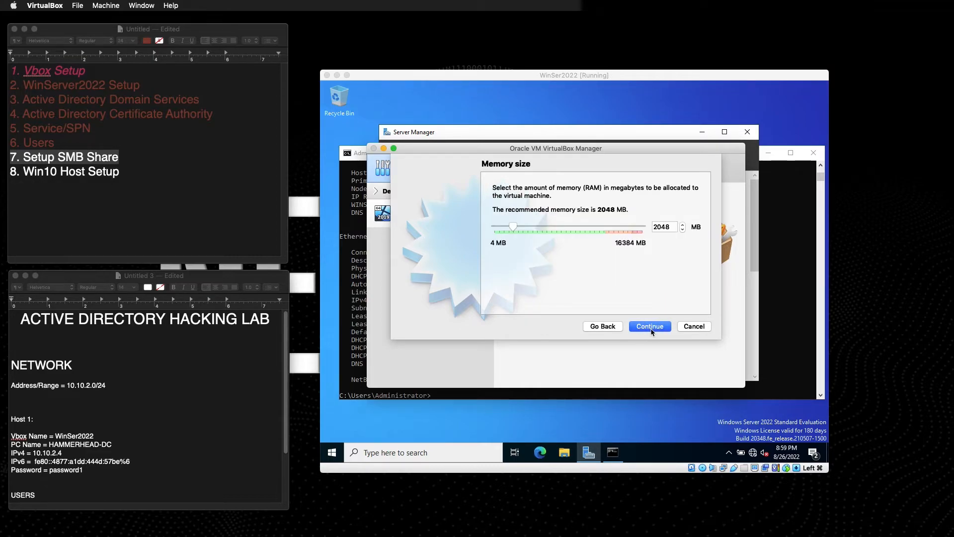
pyautogui.click(514, 228)
pyautogui.moveTo(515, 229); pyautogui.dragTo(516, 232)
pyautogui.moveTo(516, 232)
pyautogui.mouseDown()
pyautogui.moveTo(506, 235)
pyautogui.moveTo(514, 233)
pyautogui.mouseUp()
pyautogui.click(649, 327)
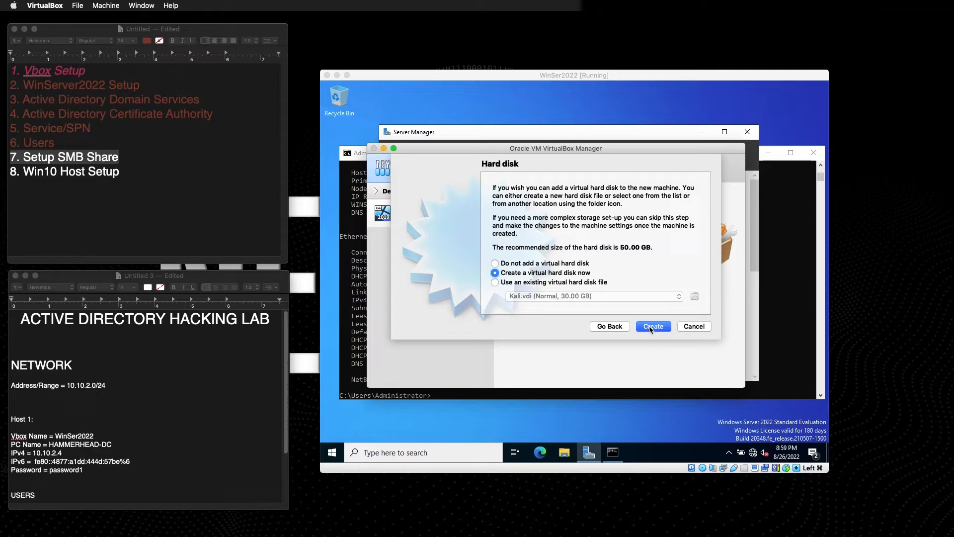
# Create a new dynamically allocated 30 GB VDI hard disk and finish the machine.
pyautogui.click(652, 326)
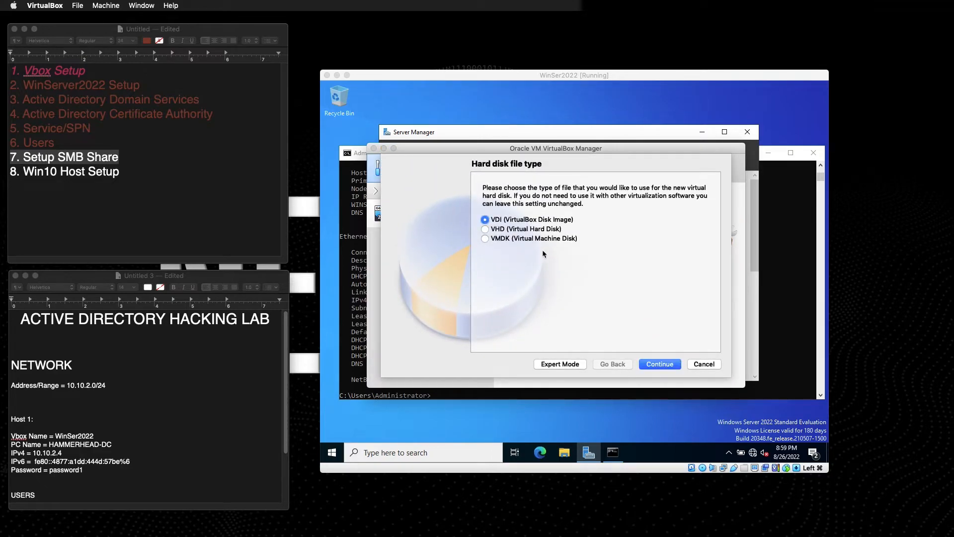
pyautogui.click(652, 368)
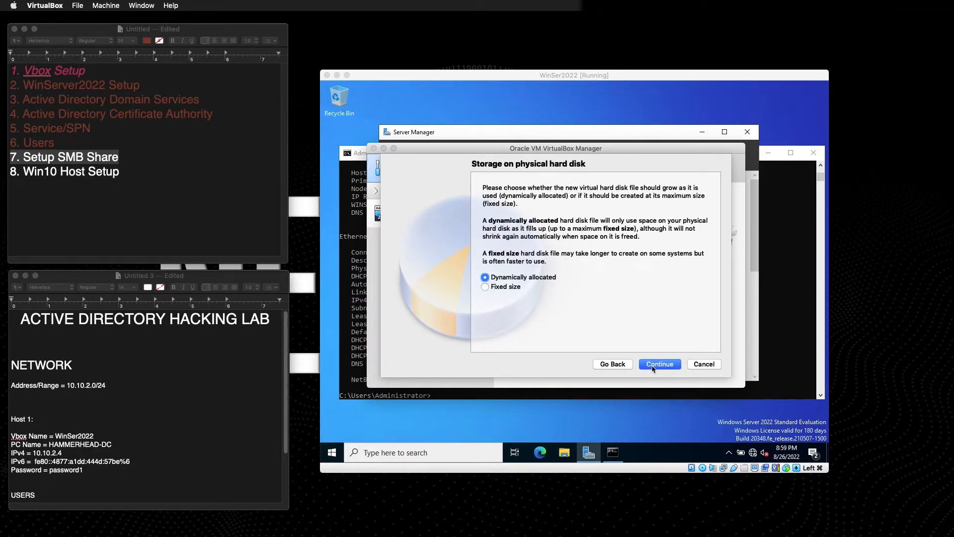
pyautogui.click(654, 368)
pyautogui.click(686, 264)
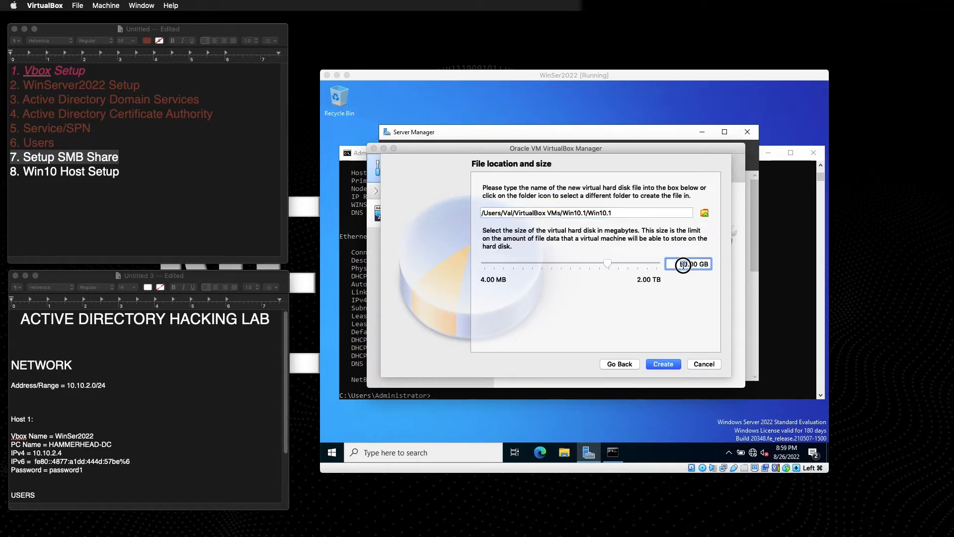
pyautogui.write('30')
pyautogui.click(675, 365)
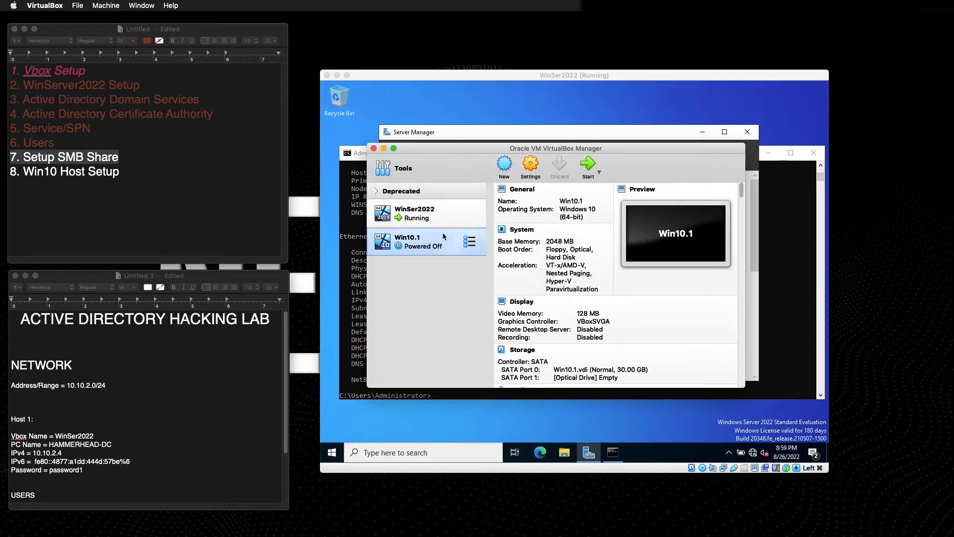
# Give Win10.1 two processors in its System settings.
pyautogui.click(532, 168)
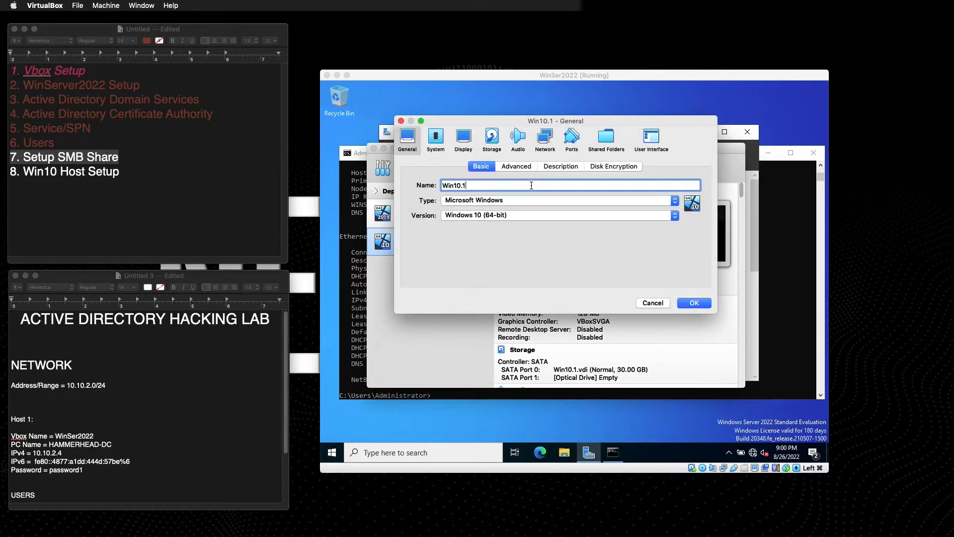
pyautogui.click(428, 140)
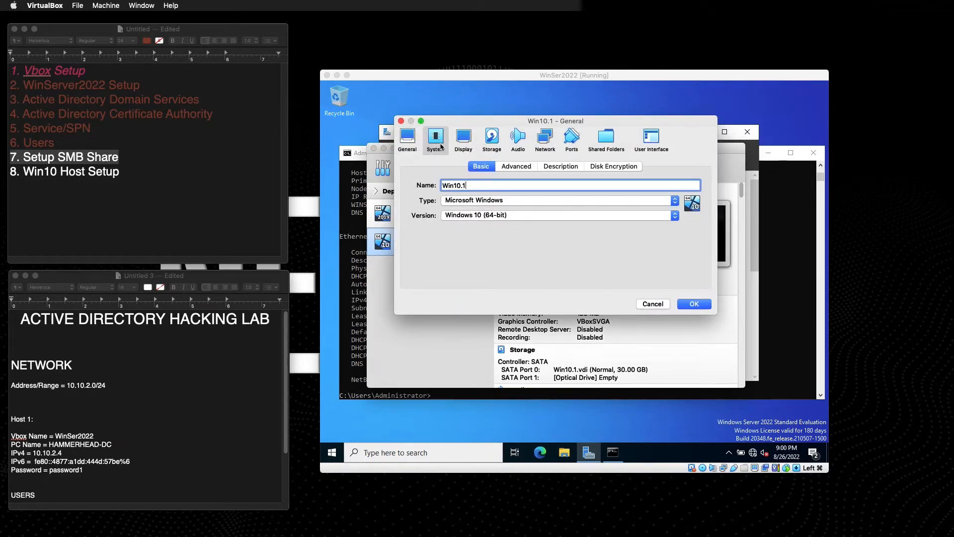
pyautogui.click(524, 219)
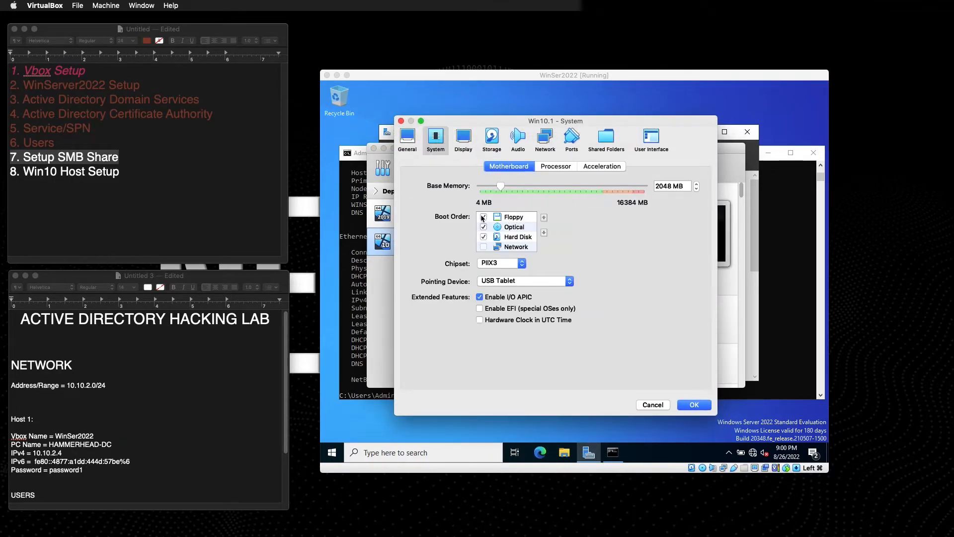
pyautogui.click(555, 166)
pyautogui.moveTo(480, 187); pyautogui.dragTo(505, 187)
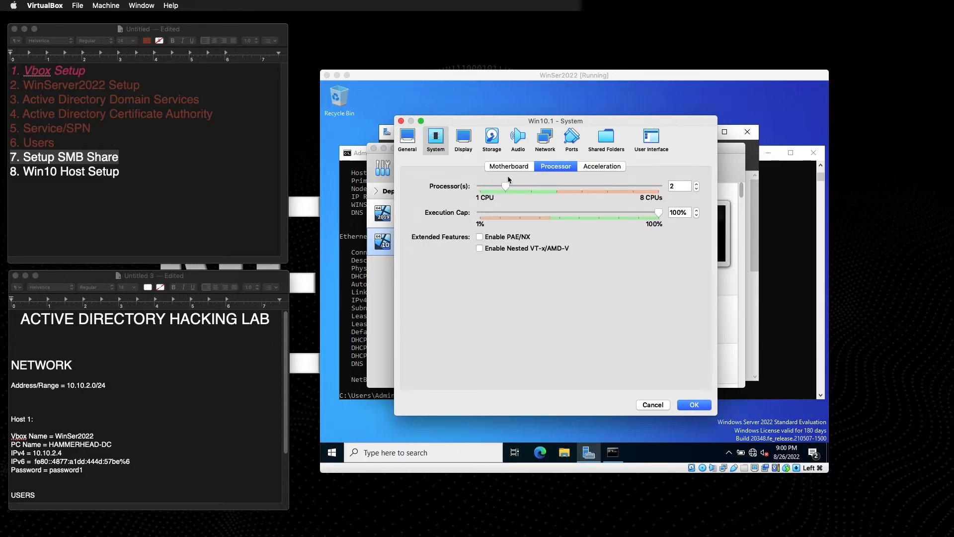
pyautogui.click(510, 167)
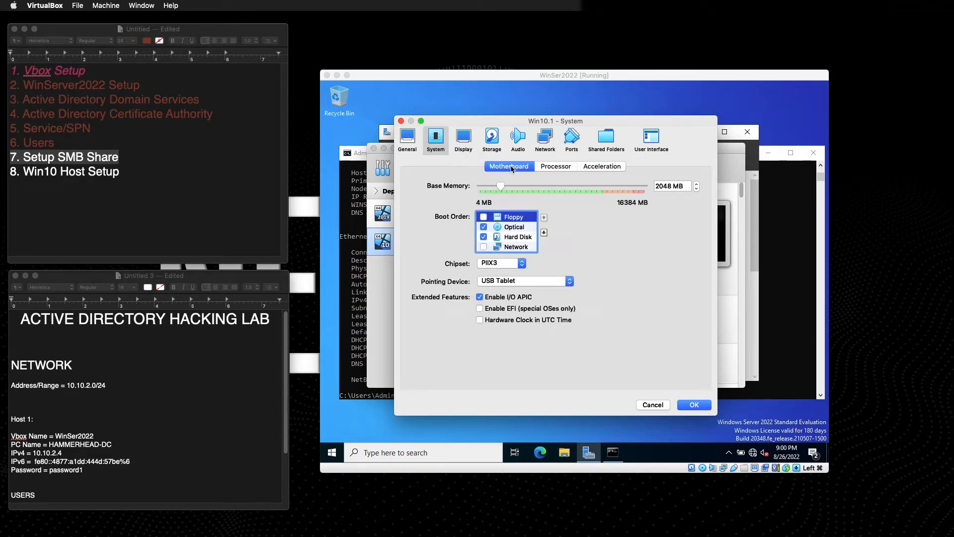
pyautogui.click(539, 167)
pyautogui.click(498, 170)
pyautogui.click(465, 143)
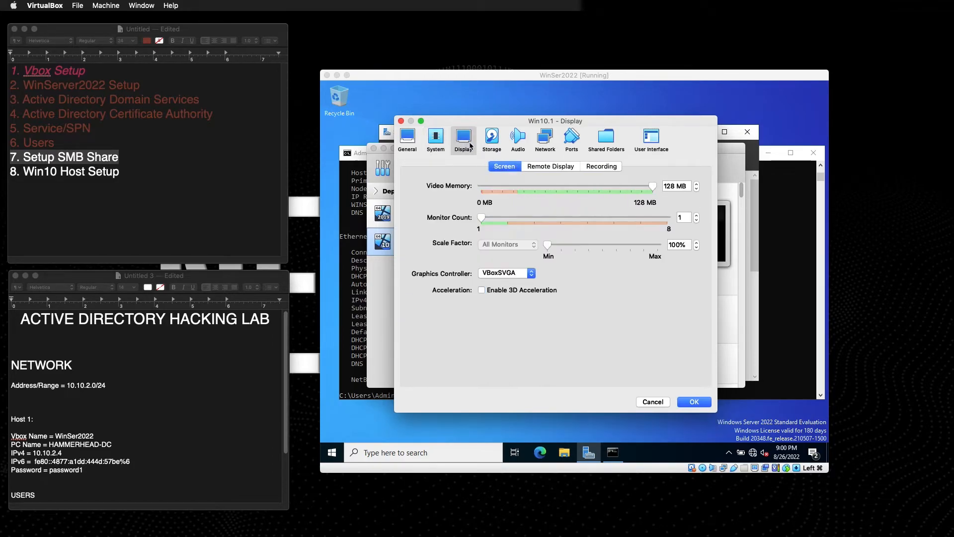
pyautogui.click(522, 145)
# Attach network Adapter 1 to the ADLAB NAT Network and save the settings.
pyautogui.click(545, 143)
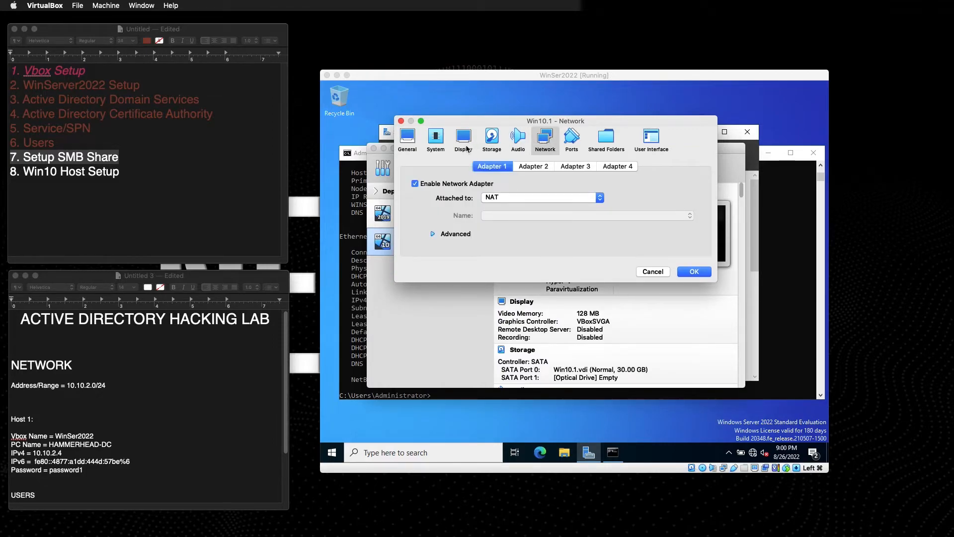
pyautogui.click(432, 143)
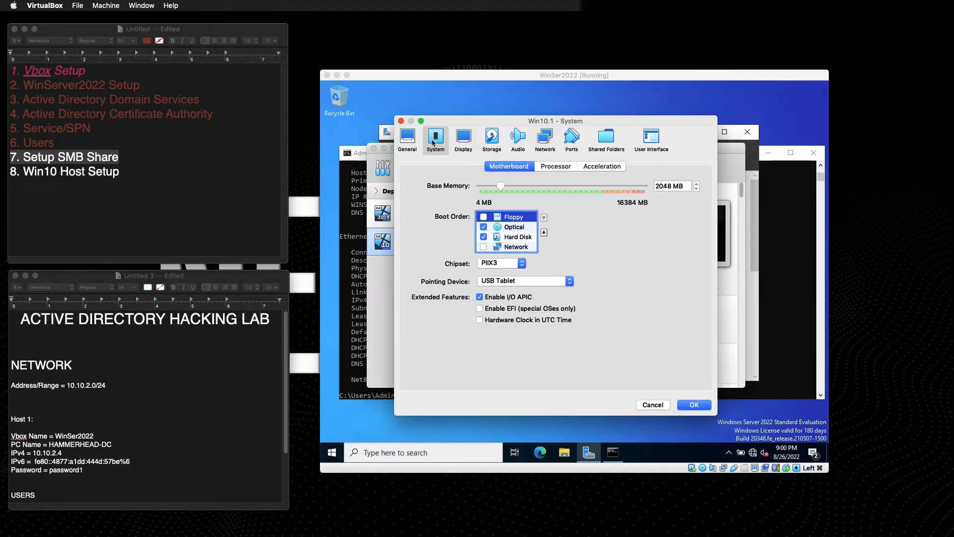
pyautogui.click(544, 141)
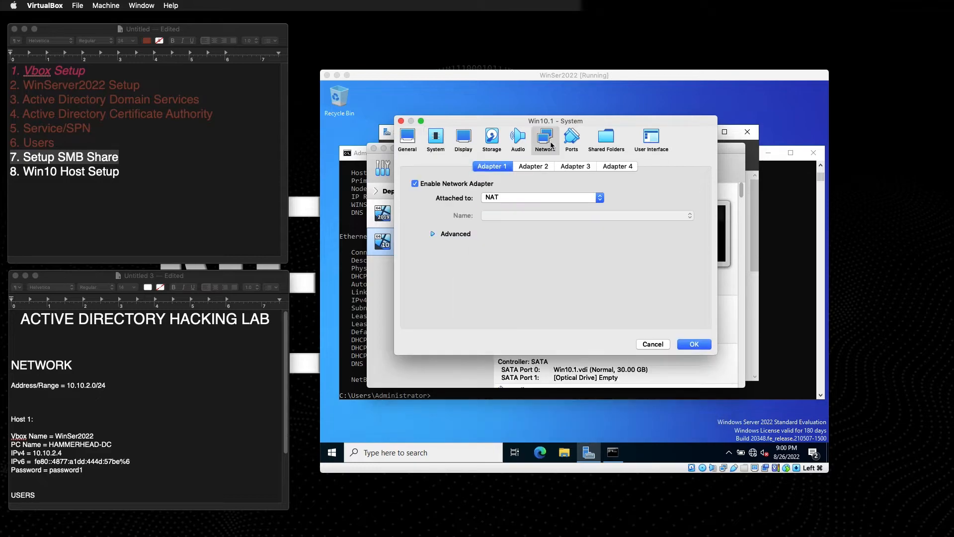
pyautogui.click(504, 198)
pyautogui.click(505, 243)
pyautogui.click(503, 215)
pyautogui.click(498, 225)
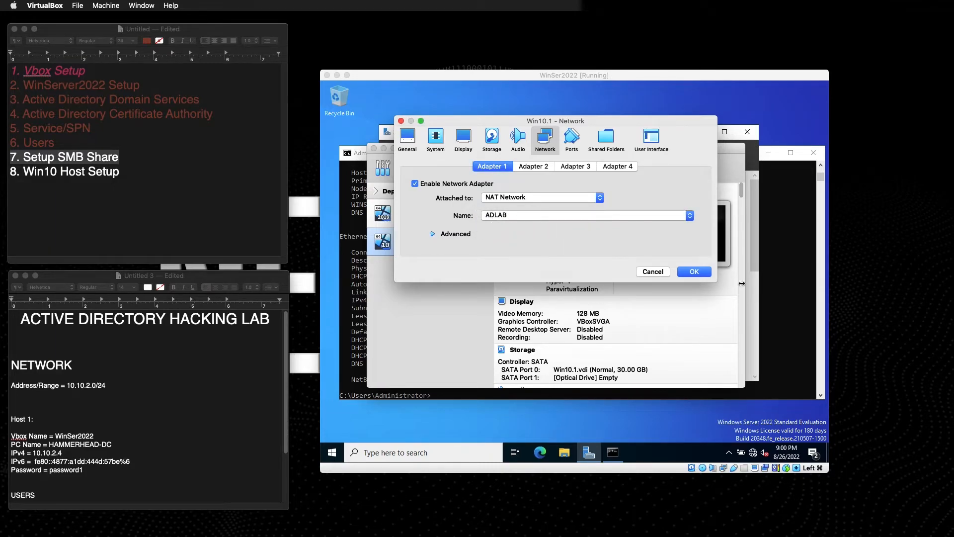
pyautogui.click(695, 272)
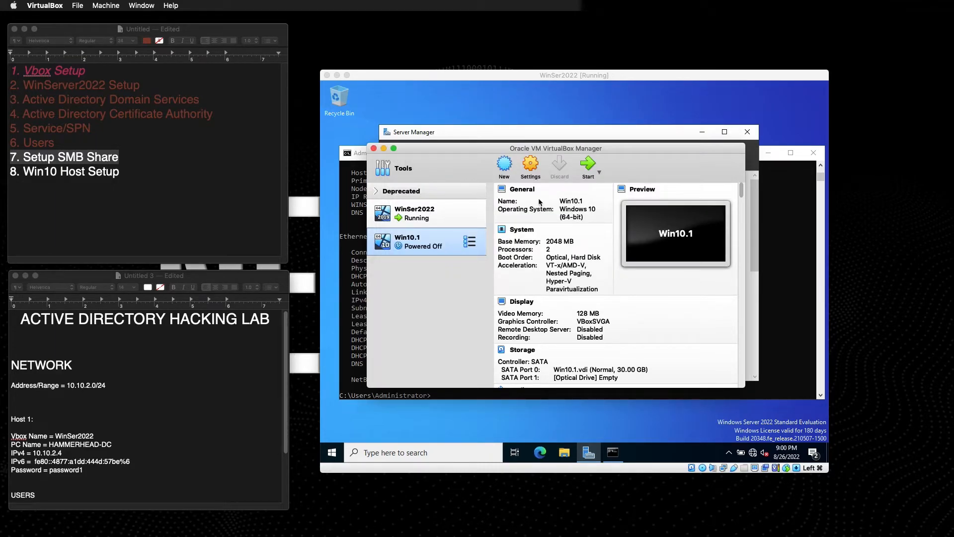
# Start Win10.1 and add Windows_Enterprise10.iso from Downloads to the disk image list.
pyautogui.click(590, 170)
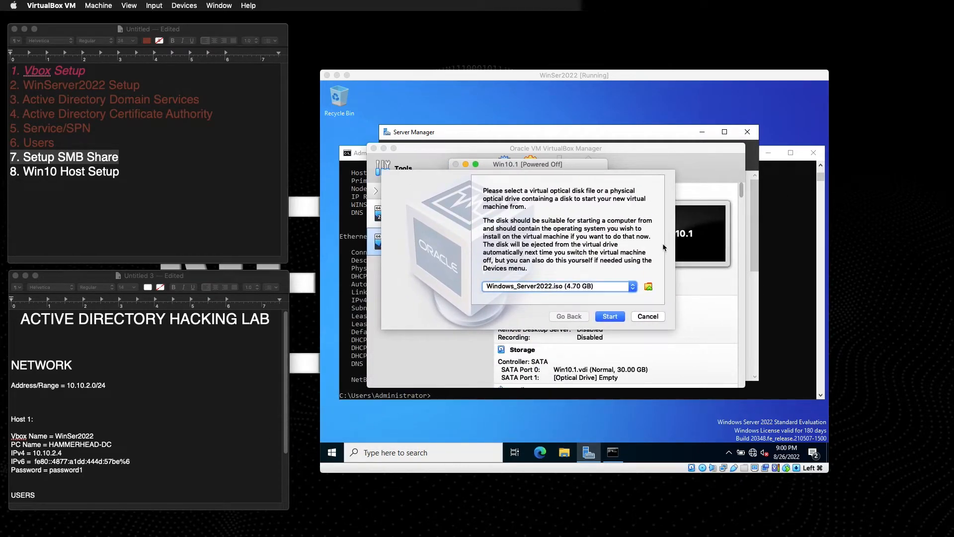
pyautogui.click(648, 287)
pyautogui.click(385, 187)
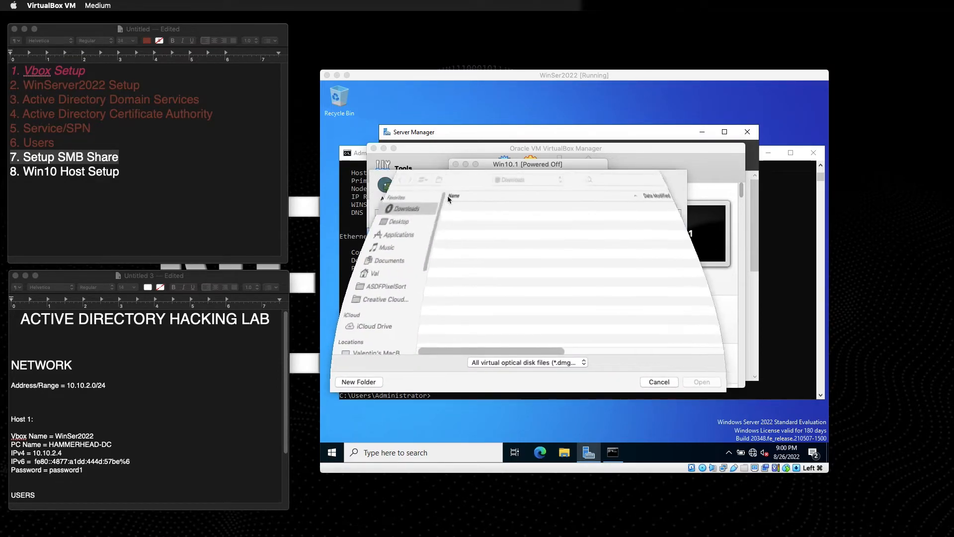
pyautogui.click(460, 274)
pyautogui.click(461, 267)
pyautogui.click(469, 255)
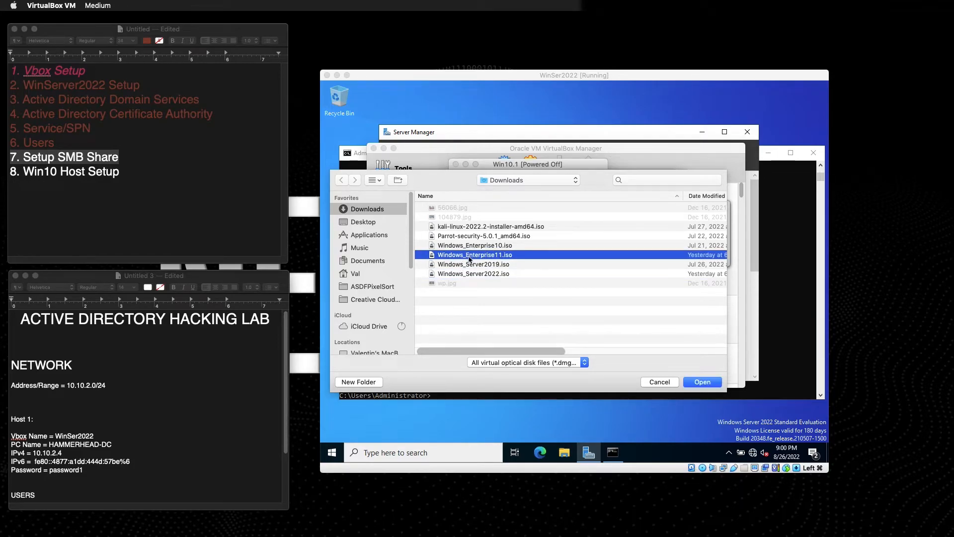
pyautogui.click(471, 246)
pyautogui.click(706, 386)
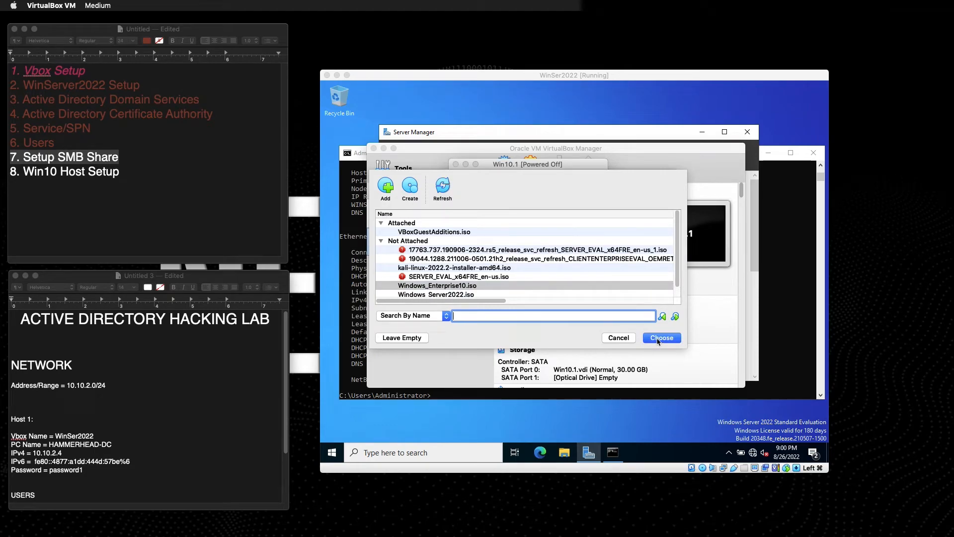
# Boot Win10.1 from Windows_Enterprise10.iso as its startup disk.
pyautogui.click(461, 286)
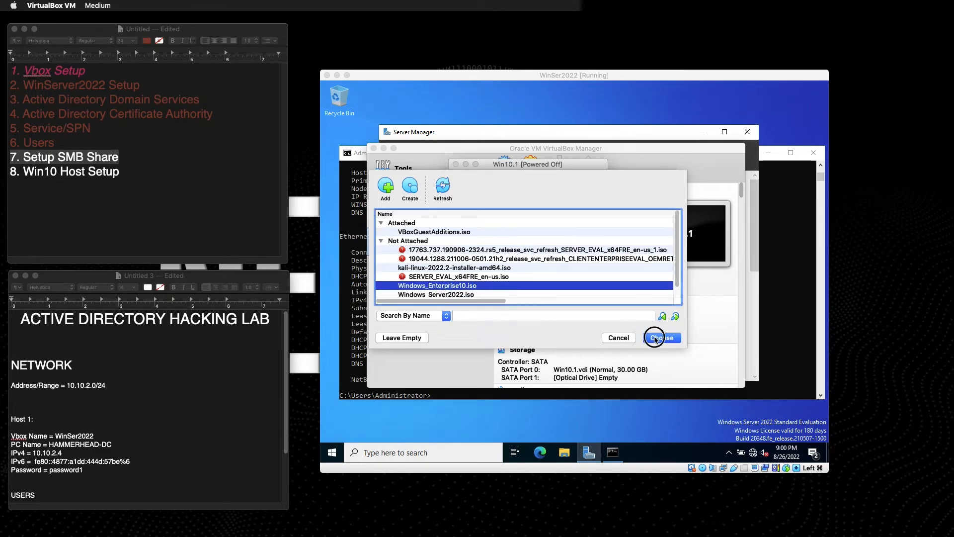
pyautogui.click(658, 339)
pyautogui.click(611, 317)
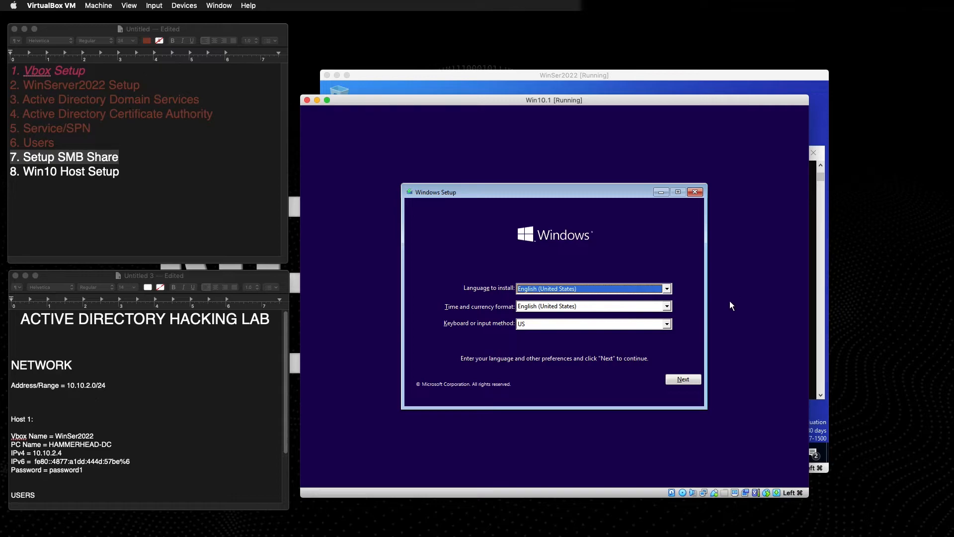
# Keep the default language settings, begin installation, and accept the license terms.
pyautogui.click(681, 379)
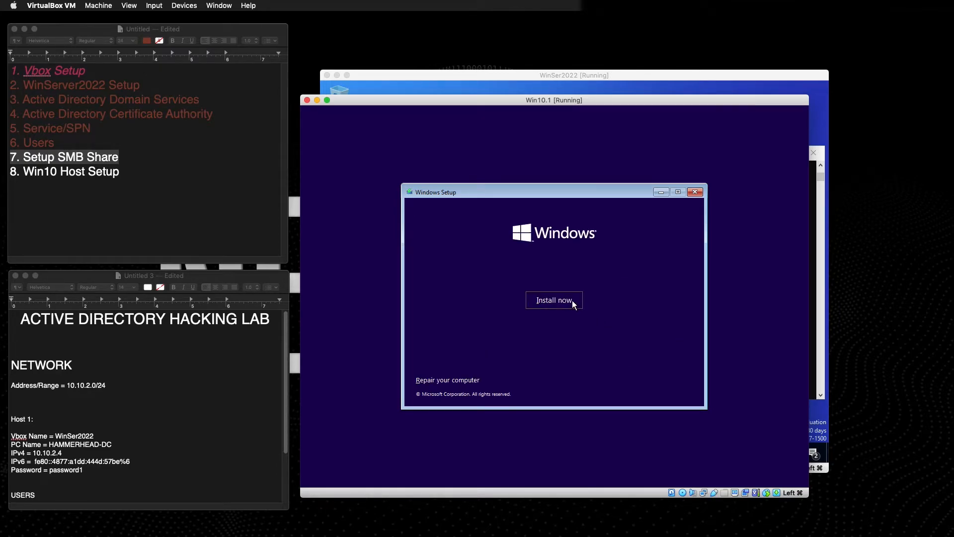
pyautogui.click(553, 301)
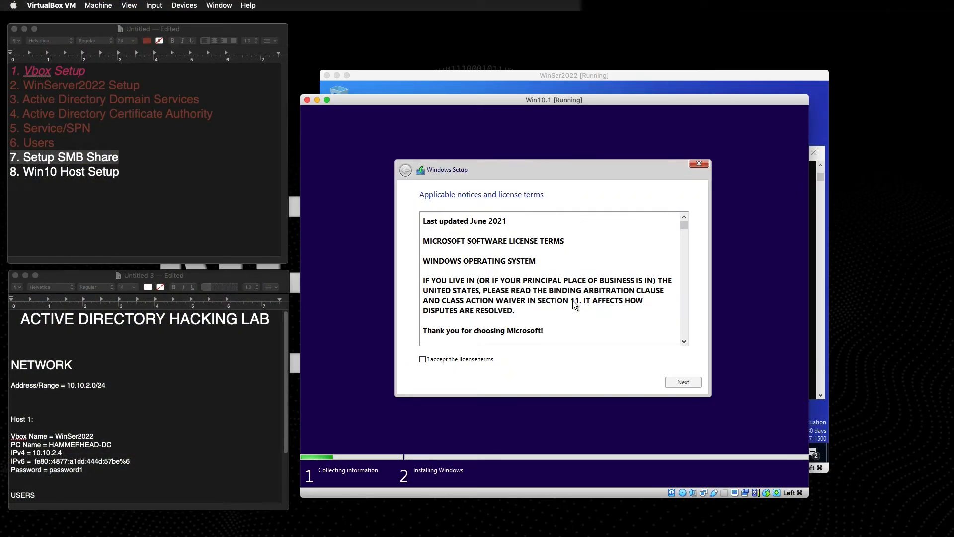
pyautogui.click(424, 359)
pyautogui.click(683, 382)
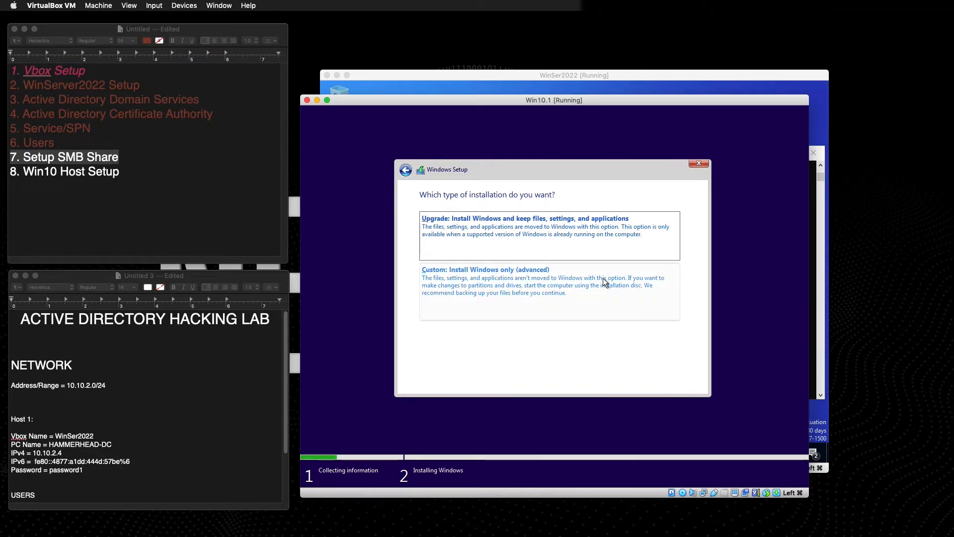
# Do a custom install onto a new partition on Drive 0's unallocated space.
pyautogui.click(615, 288)
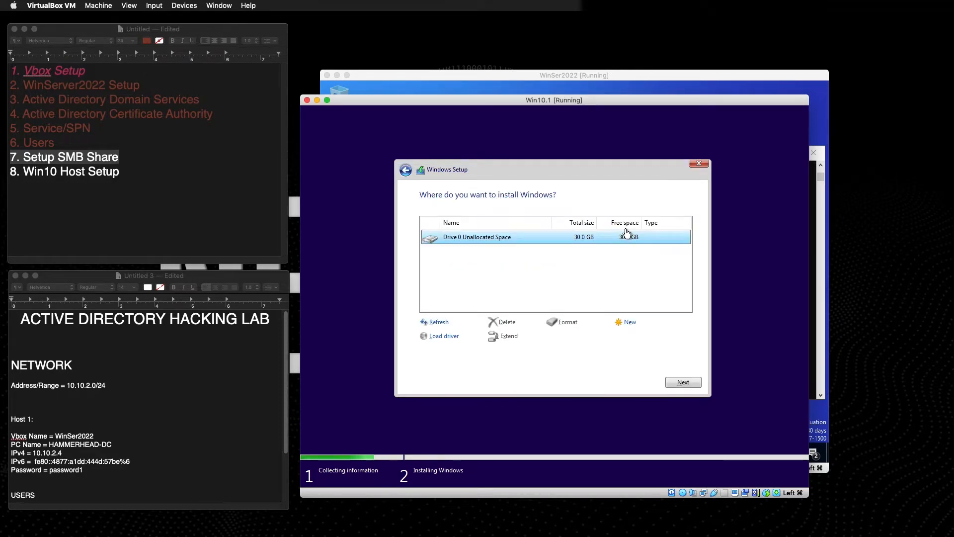
pyautogui.click(629, 321)
pyautogui.click(646, 337)
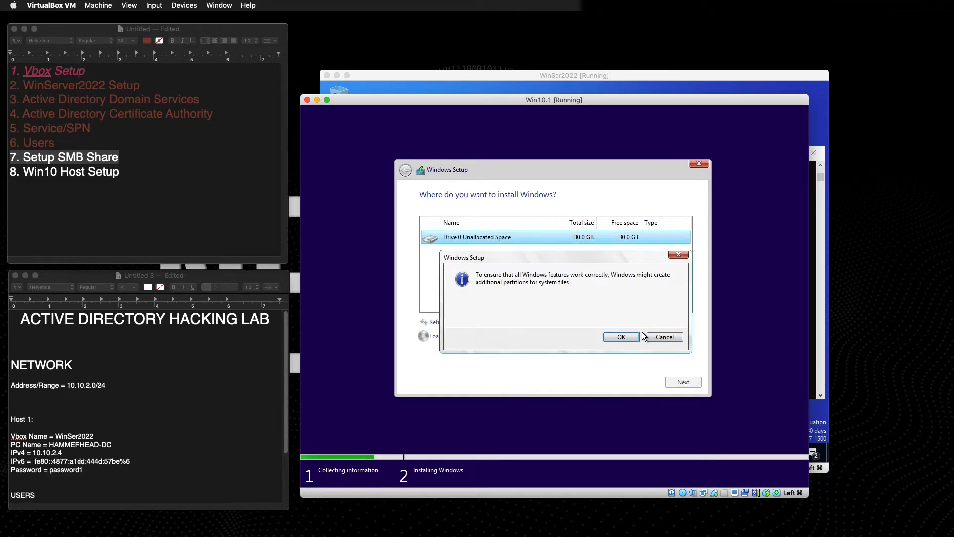
pyautogui.click(621, 337)
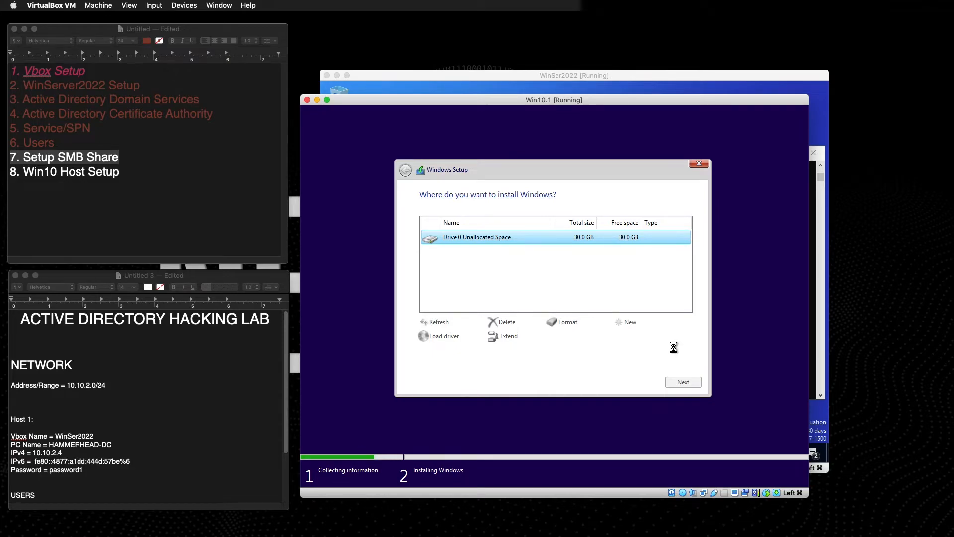
pyautogui.click(684, 382)
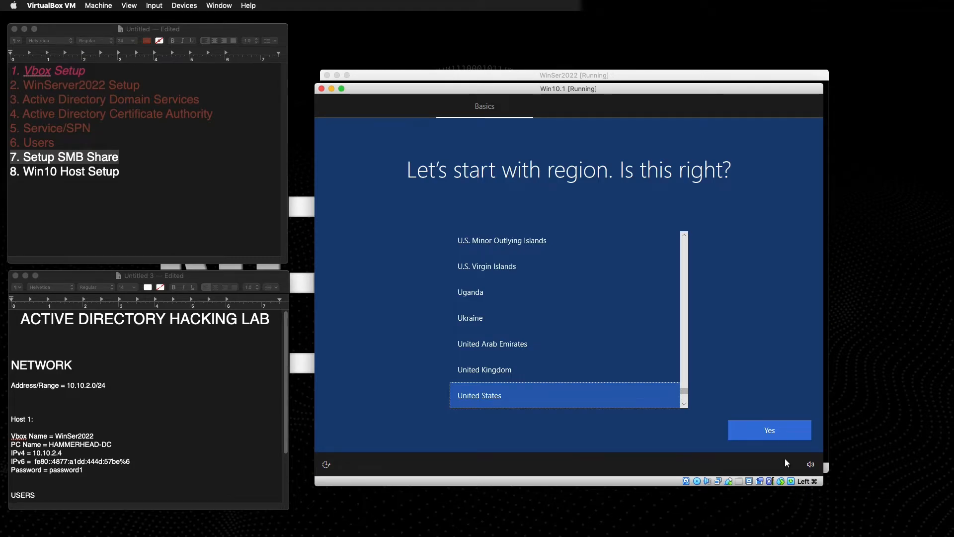
# Confirm United States as region and US keyboard layout, skipping a second layout.
pyautogui.click(762, 432)
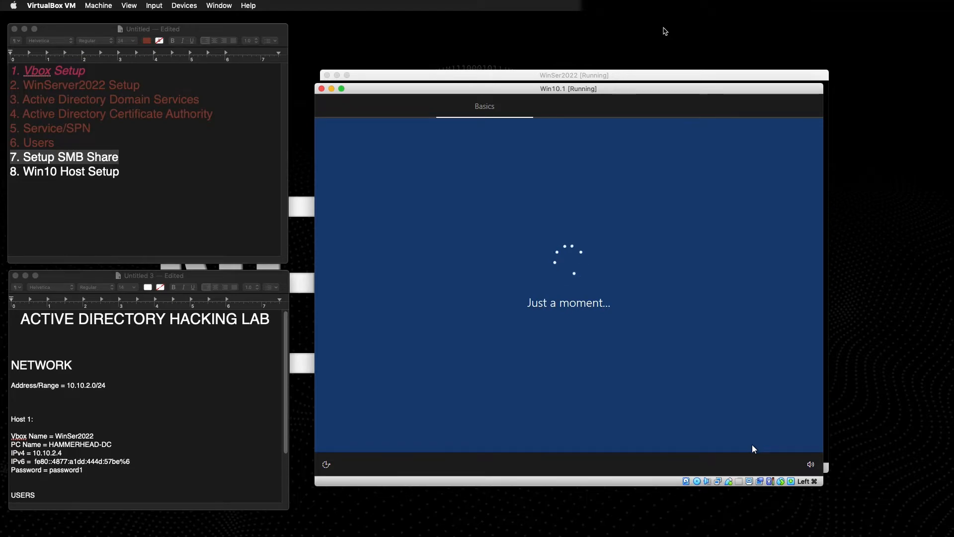
pyautogui.moveTo(599, 88); pyautogui.dragTo(607, 88)
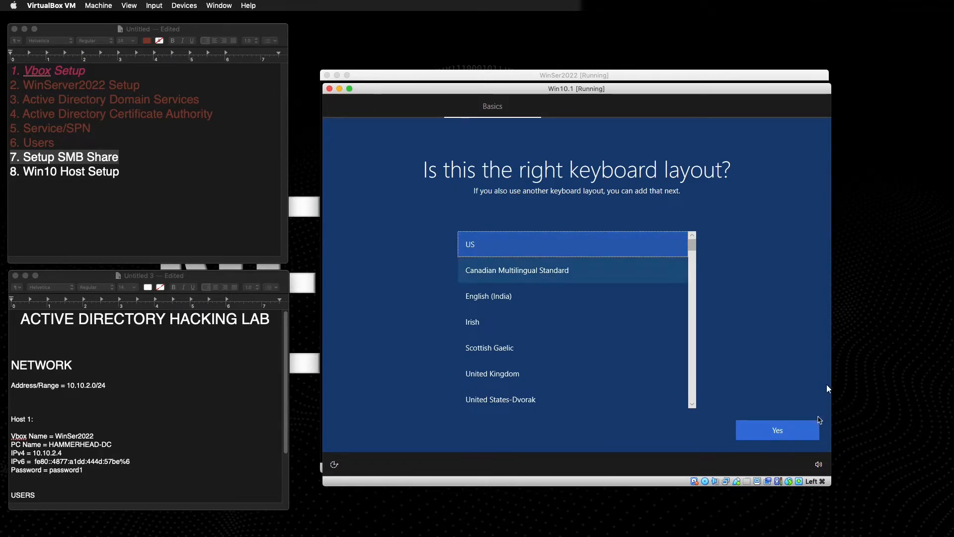
pyautogui.click(779, 430)
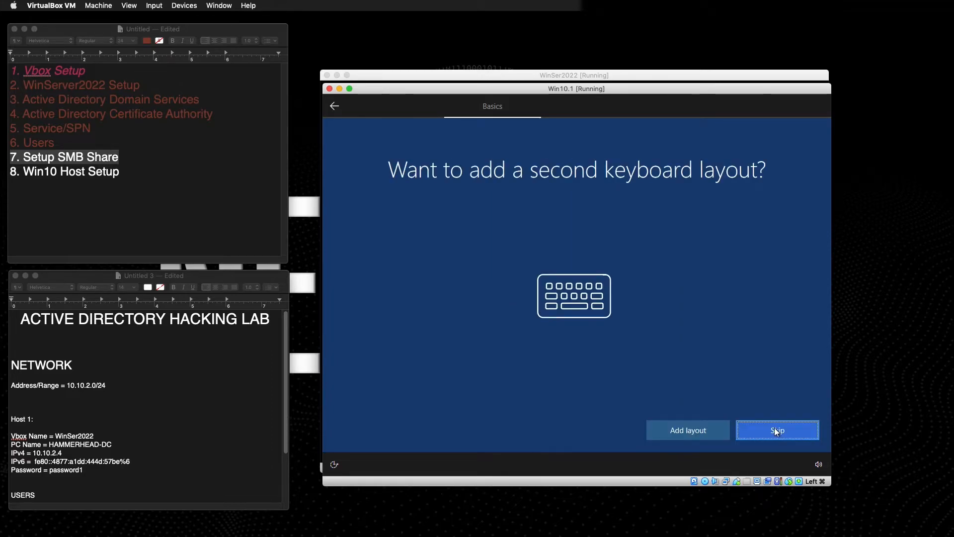
pyautogui.click(779, 435)
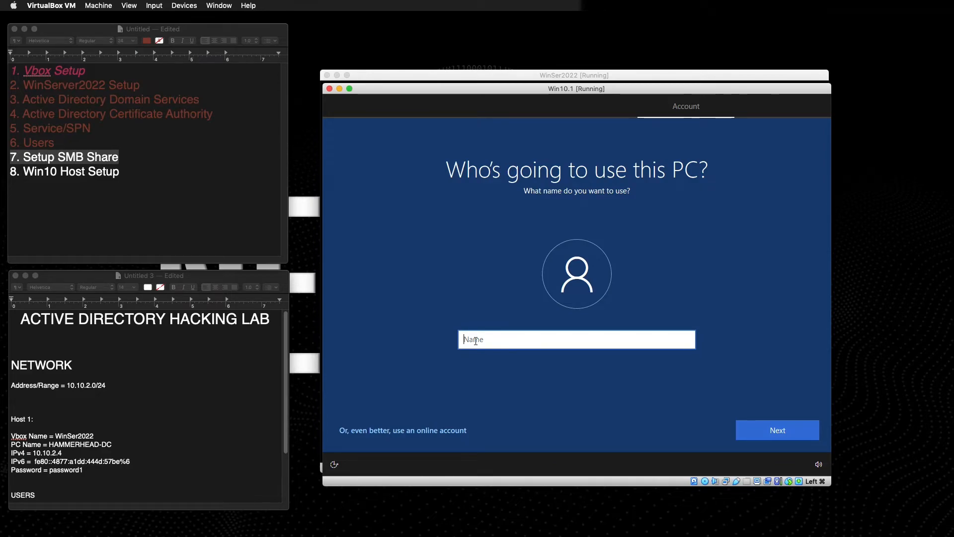
# Name the account 'local', then enter and confirm a password.
pyautogui.write('local')
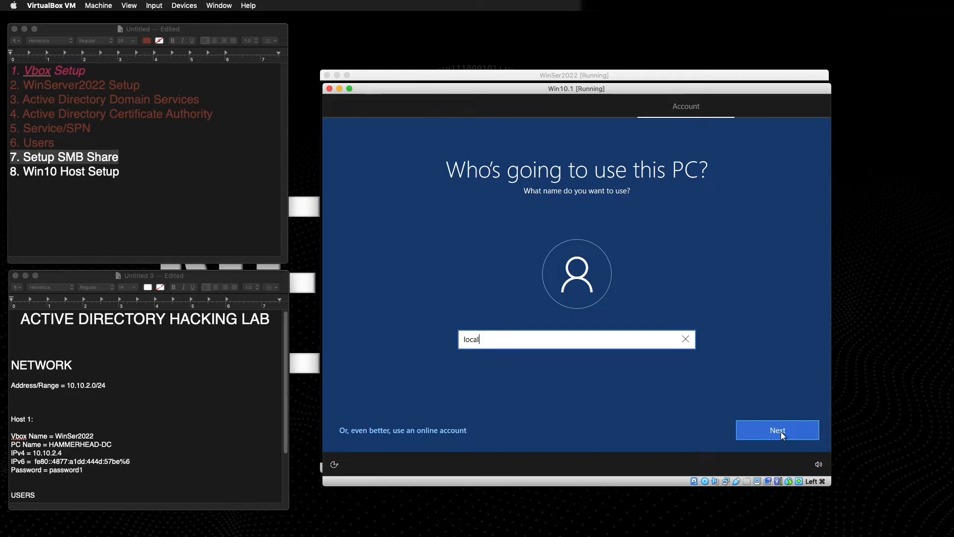
pyautogui.click(755, 426)
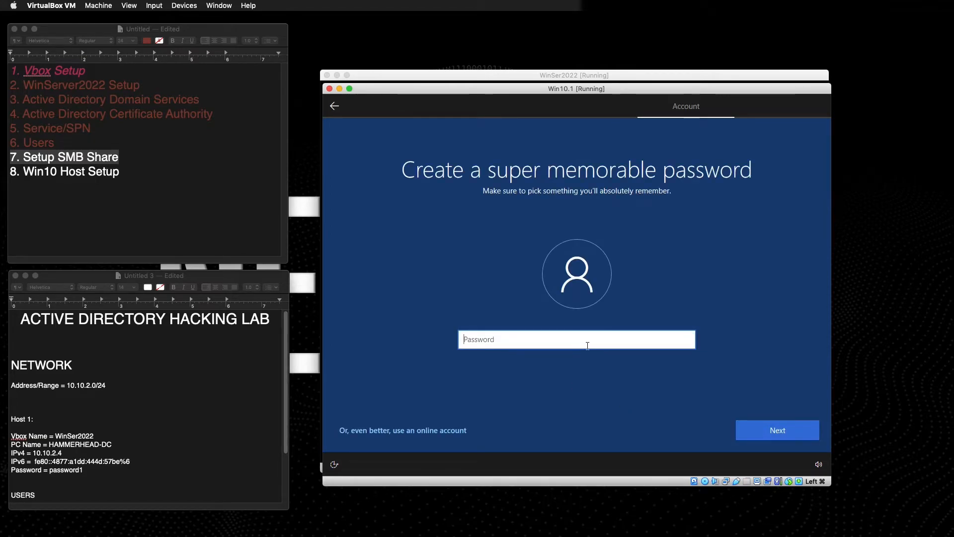
pyautogui.write('password')
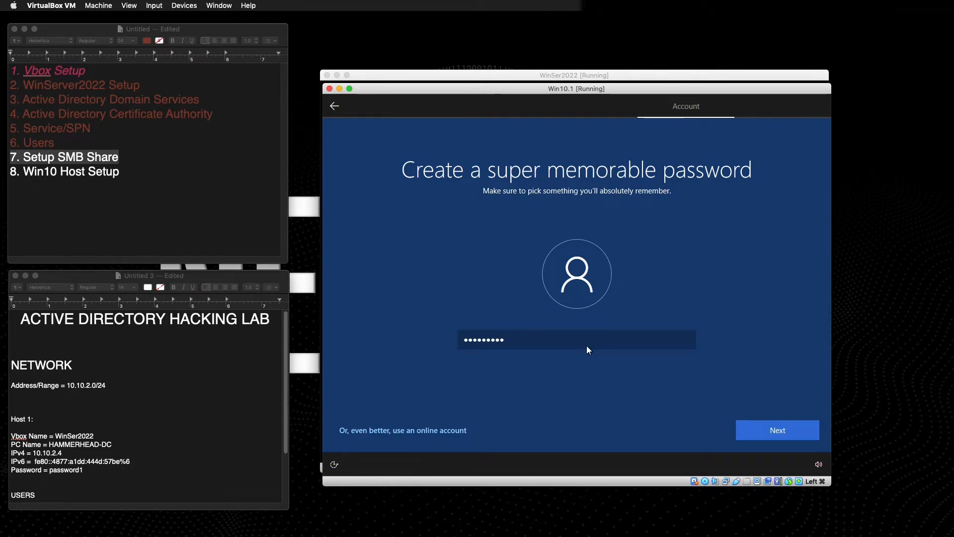
pyautogui.press('Return')
pyautogui.write('password1')
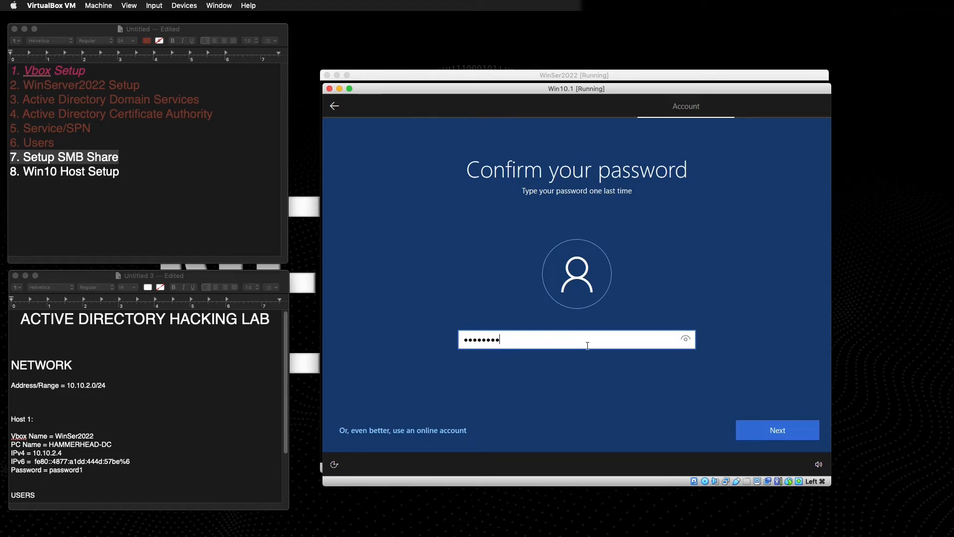
pyautogui.press('Return')
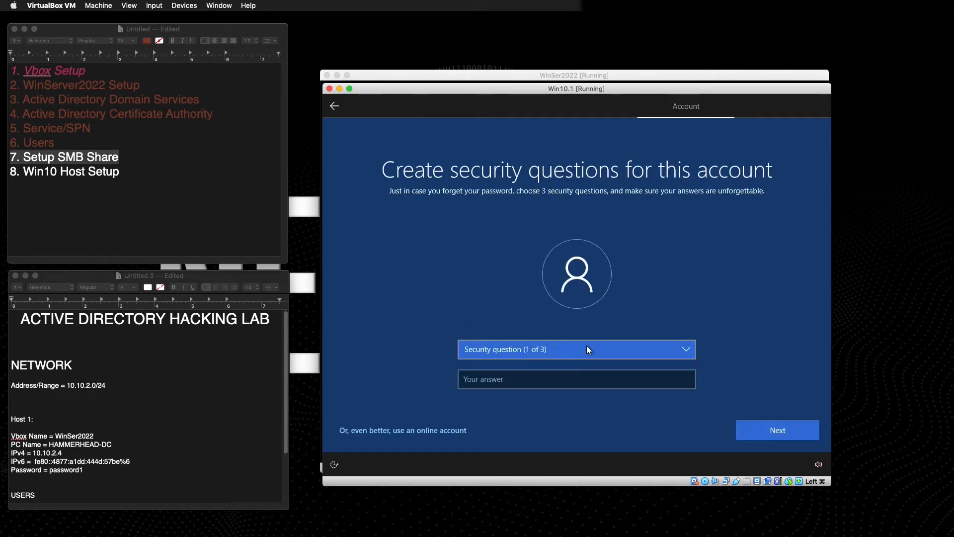
# Answer the first pet's name security question.
pyautogui.click(587, 347)
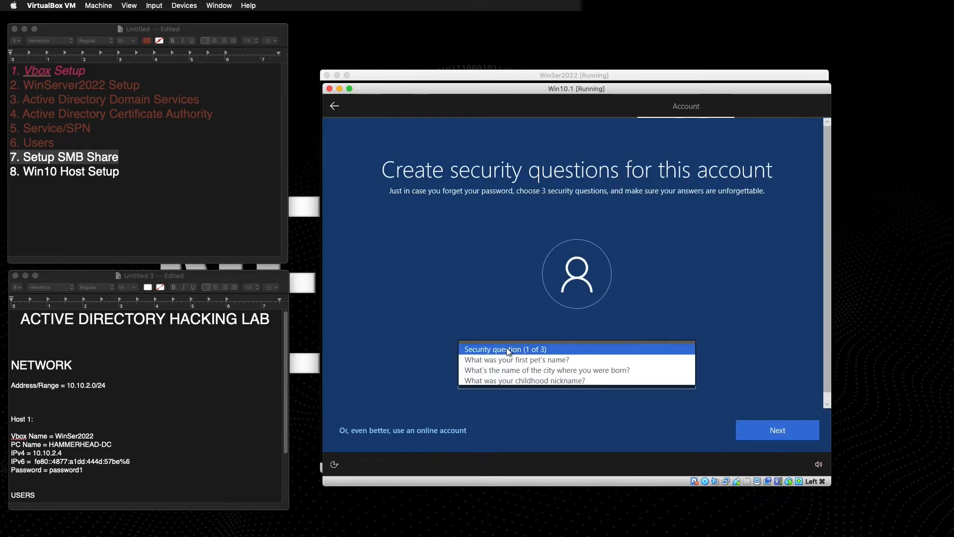
pyautogui.click(512, 359)
pyautogui.click(513, 381)
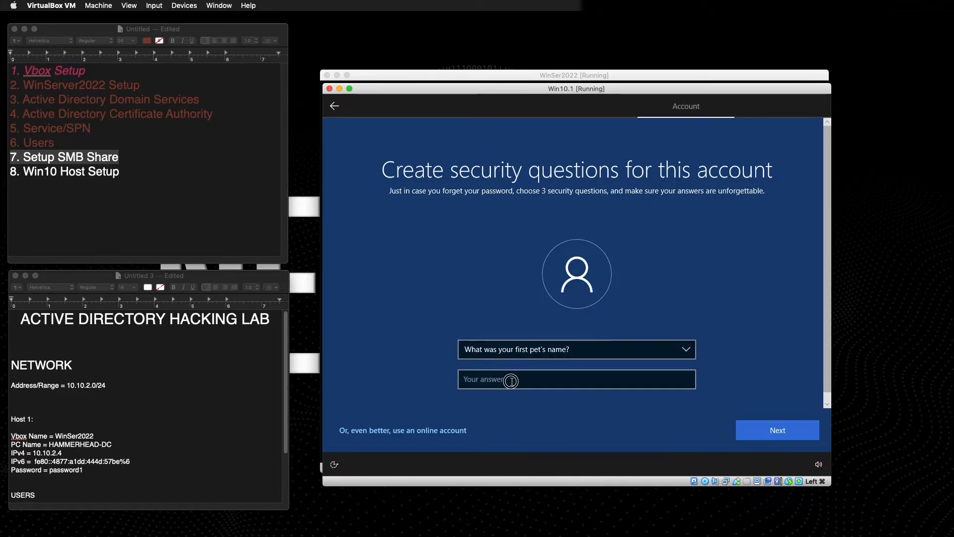
pyautogui.write('test')
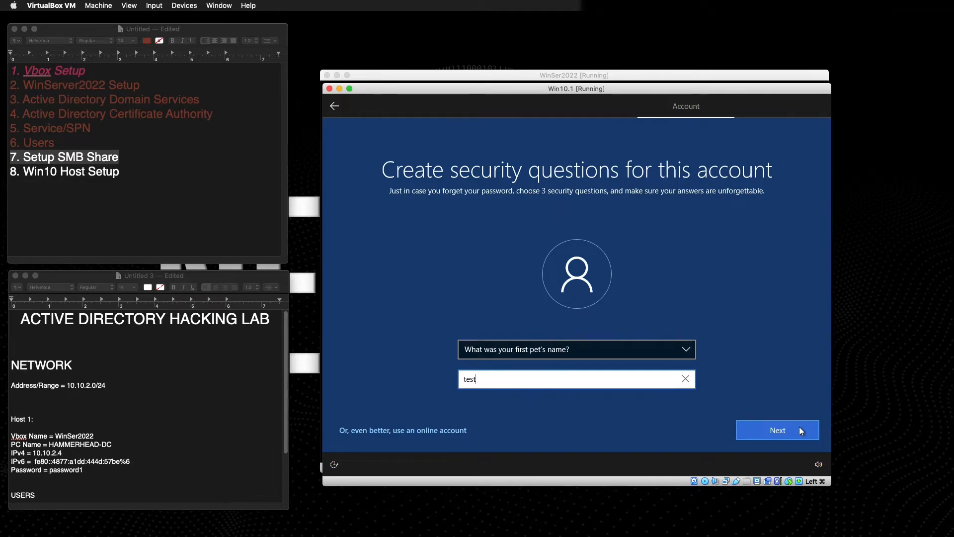
pyautogui.click(800, 430)
# Answer the birth-city and childhood-nickname security questions and submit the account.
pyautogui.click(535, 376)
pyautogui.write('test')
pyautogui.click(537, 351)
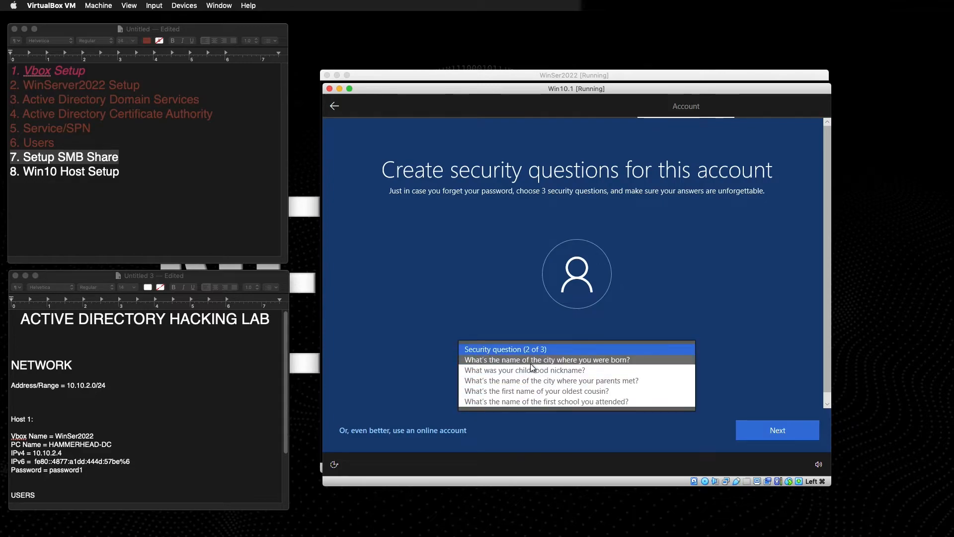
pyautogui.click(530, 362)
pyautogui.click(796, 435)
pyautogui.click(517, 377)
pyautogui.write('test')
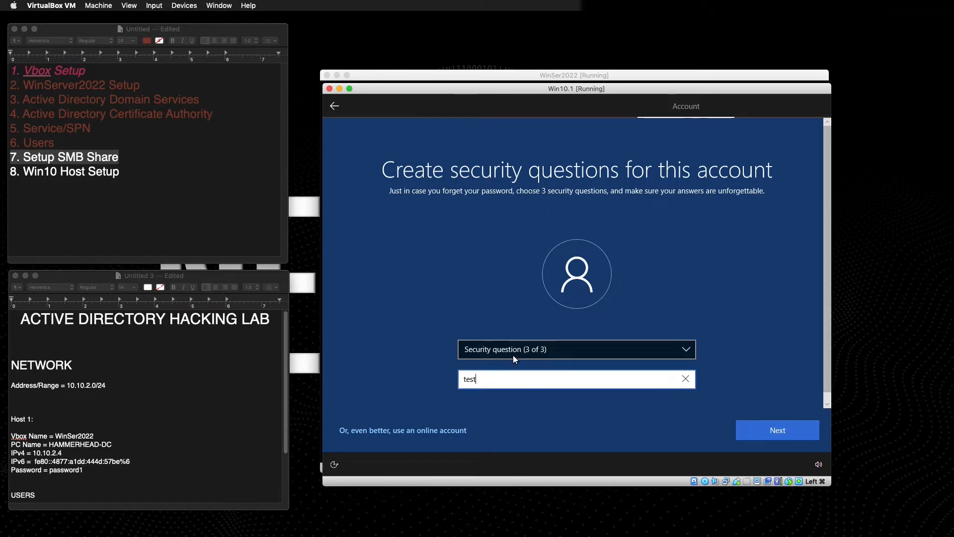
pyautogui.click(511, 353)
pyautogui.click(517, 358)
pyautogui.click(797, 428)
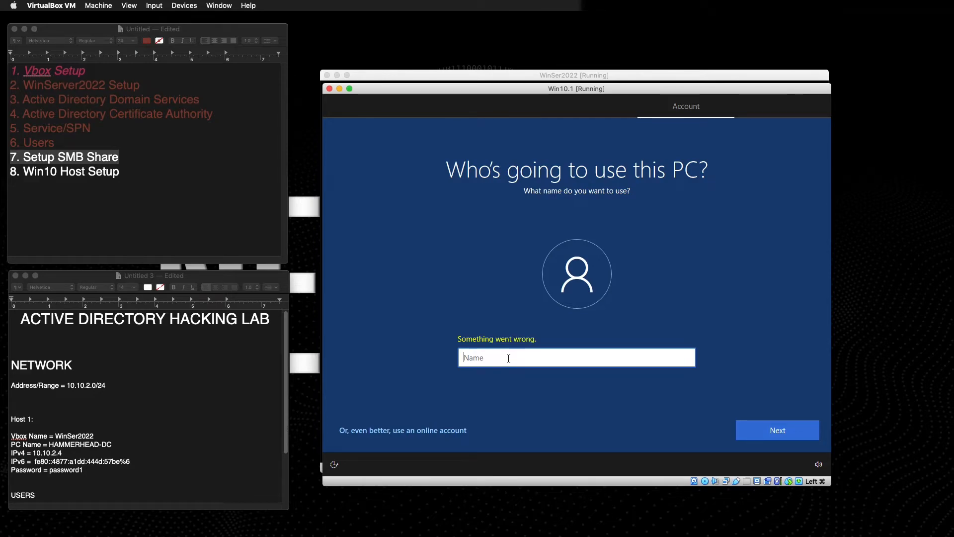
# Enter the local account name, then set and confirm the account password.
pyautogui.write('local')
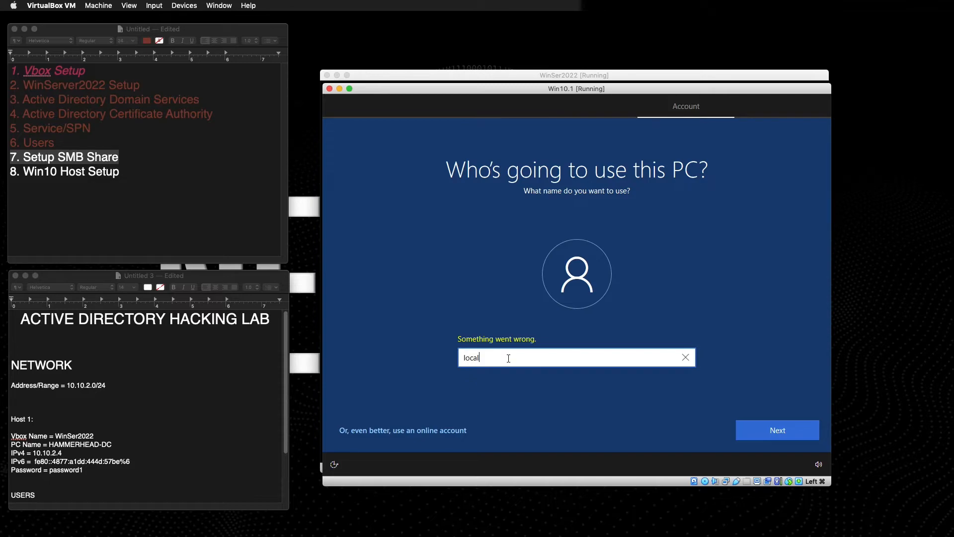
pyautogui.write('_user')
pyautogui.click(778, 430)
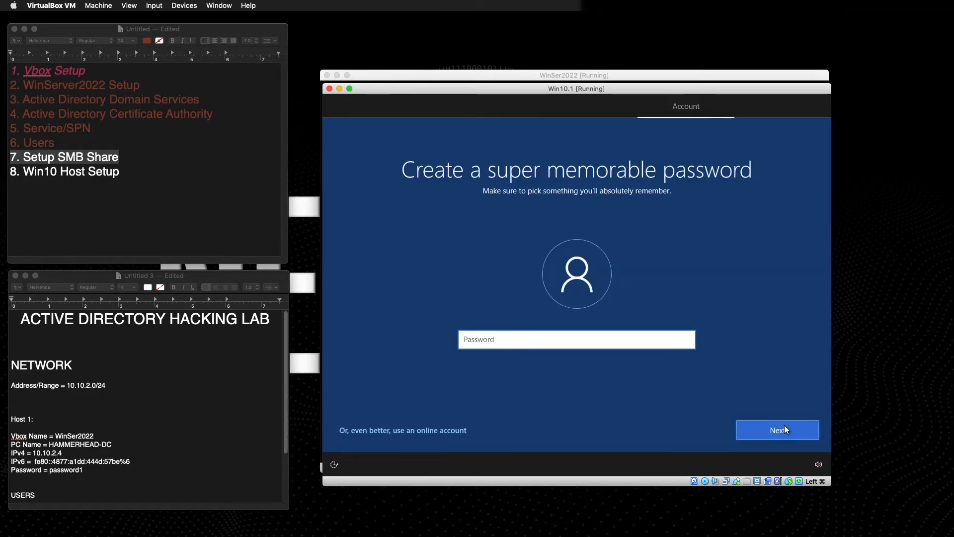
pyautogui.write('password1')
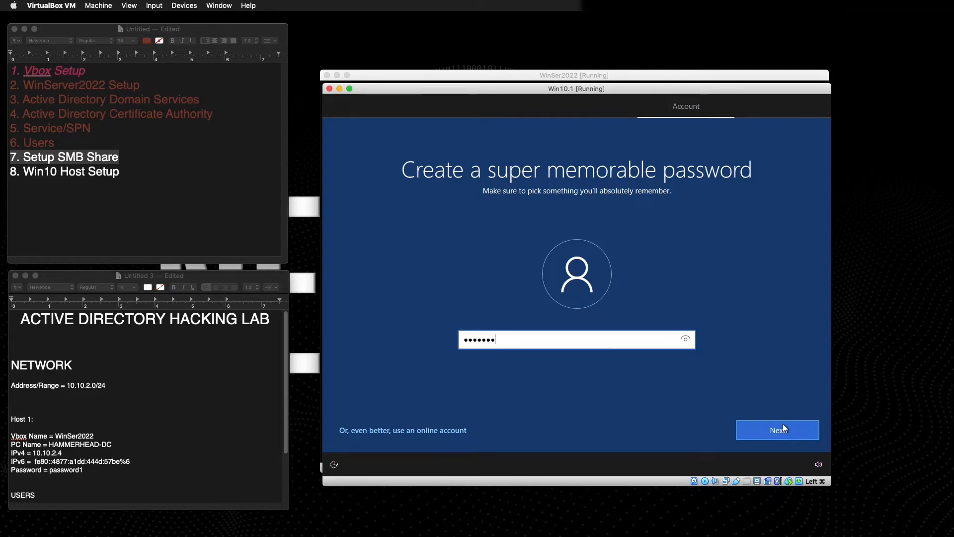
pyautogui.press('Tab')
pyautogui.click(761, 429)
pyautogui.write('passw')
pyautogui.press('BackSpace')
pyautogui.press('BackSpace')
pyautogui.press('BackSpace')
pyautogui.press('BackSpace')
pyautogui.press('BackSpace')
pyautogui.write('password1')
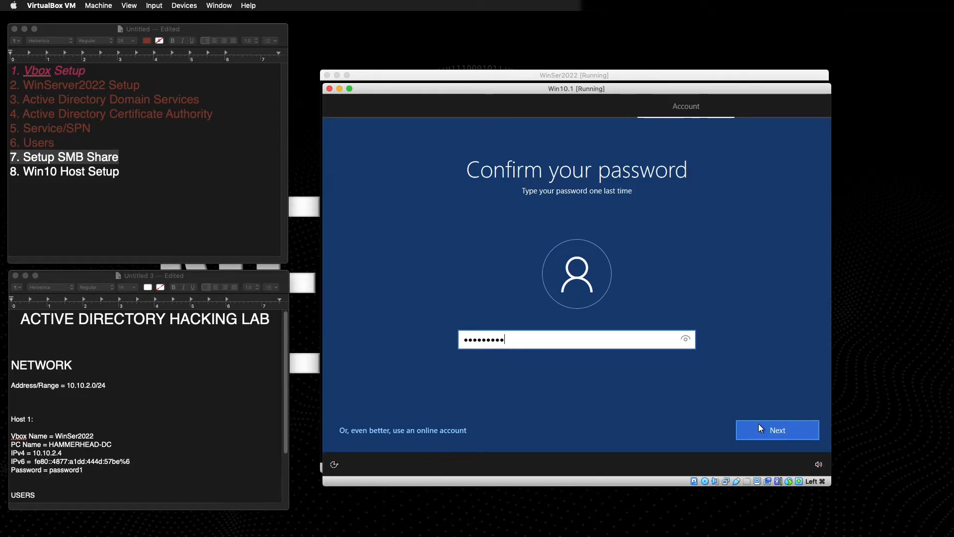
pyautogui.click(759, 425)
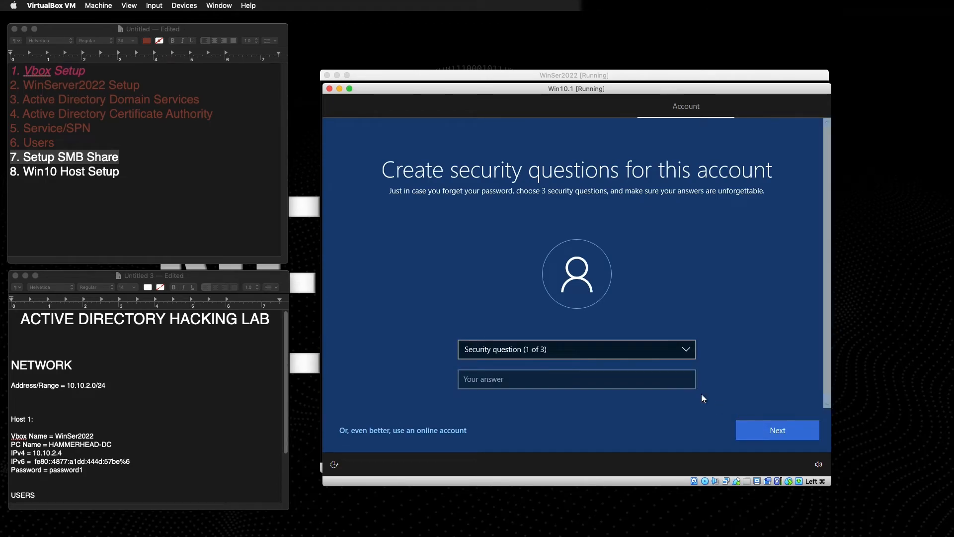
# Answer three security questions: first pet's name, birth city and childhood nickname.
pyautogui.click(608, 371)
pyautogui.write('wal')
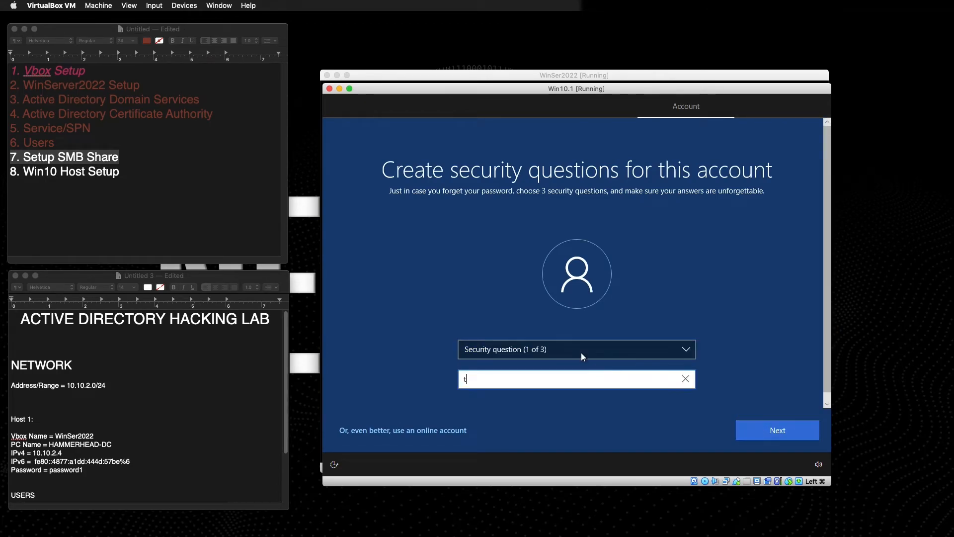
pyautogui.click(580, 351)
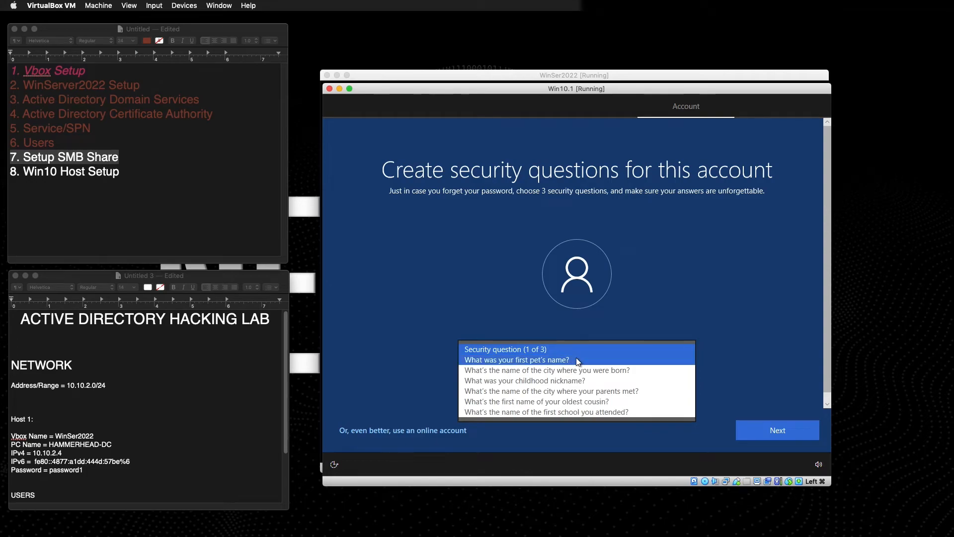
pyautogui.click(578, 359)
pyautogui.click(748, 435)
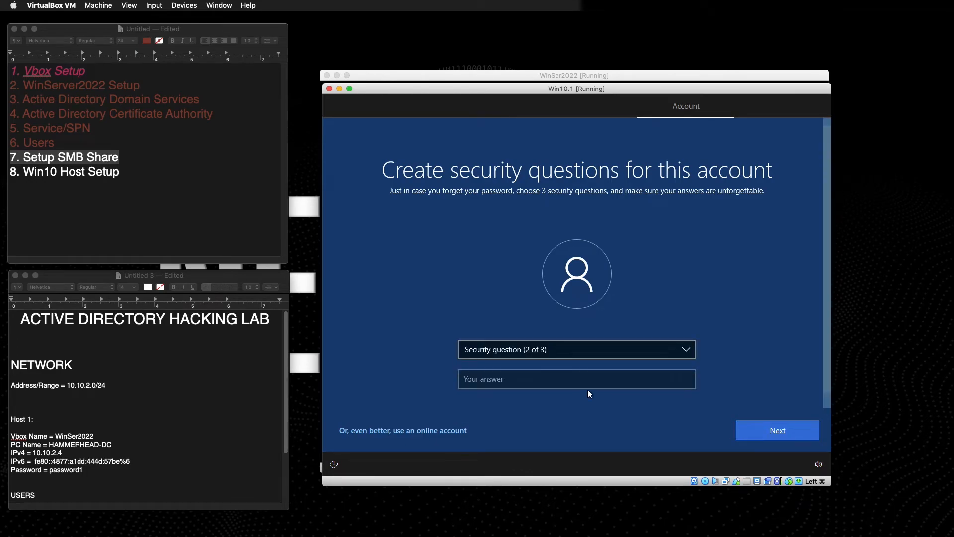
pyautogui.click(503, 373)
pyautogui.write('wal')
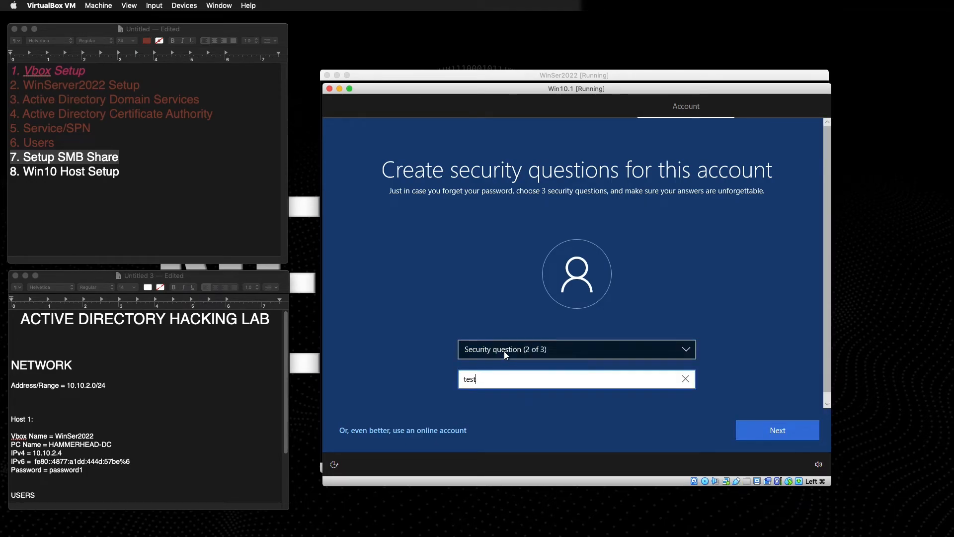
pyautogui.click(504, 350)
pyautogui.click(505, 360)
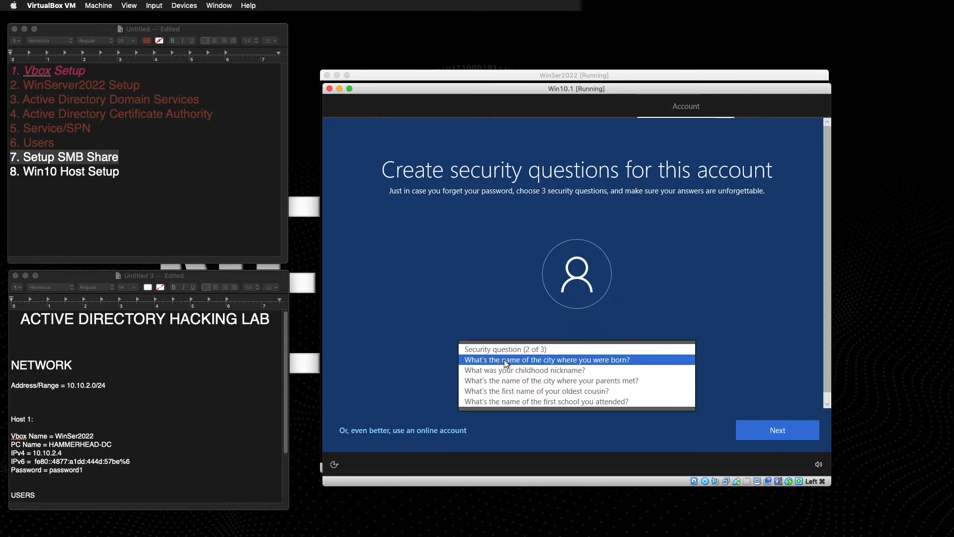
pyautogui.click(778, 431)
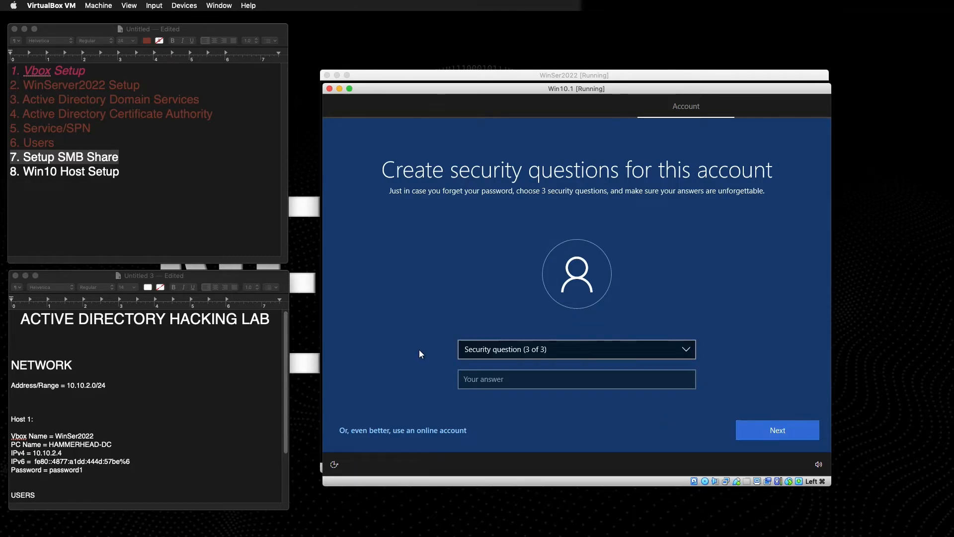
pyautogui.click(497, 348)
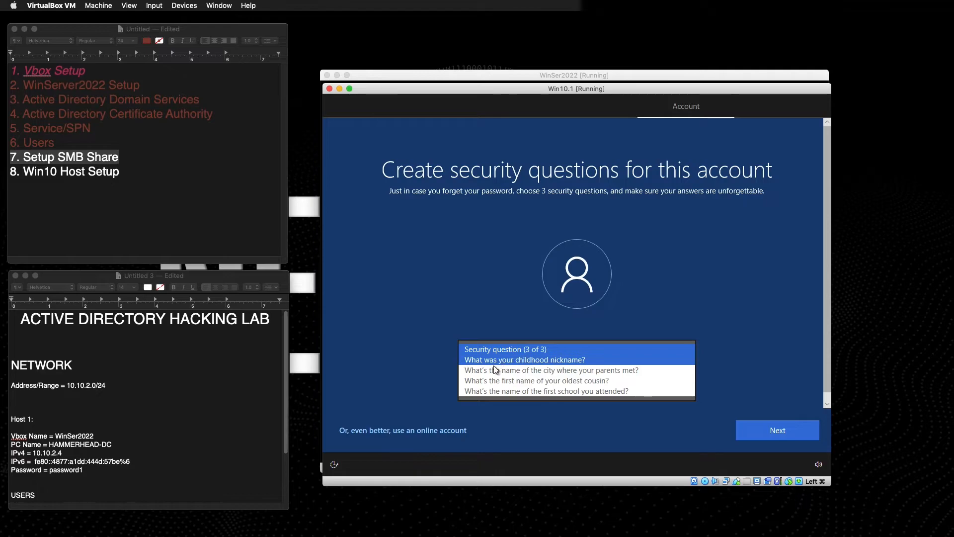
pyautogui.click(497, 360)
pyautogui.write('test')
pyautogui.click(760, 425)
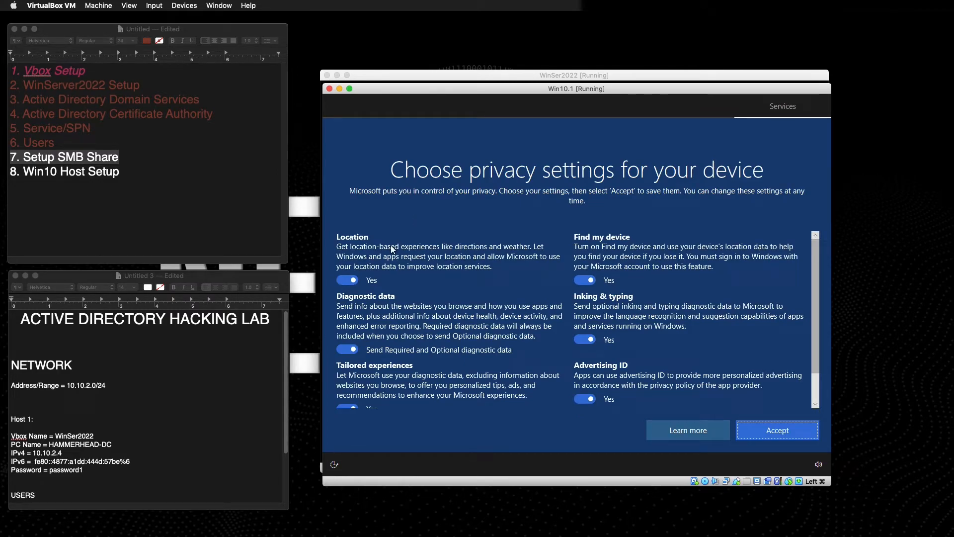
# Turn off location, diagnostics, tailored experiences, advertising ID, inking & typing, Find my device; decline Cortana.
pyautogui.click(352, 279)
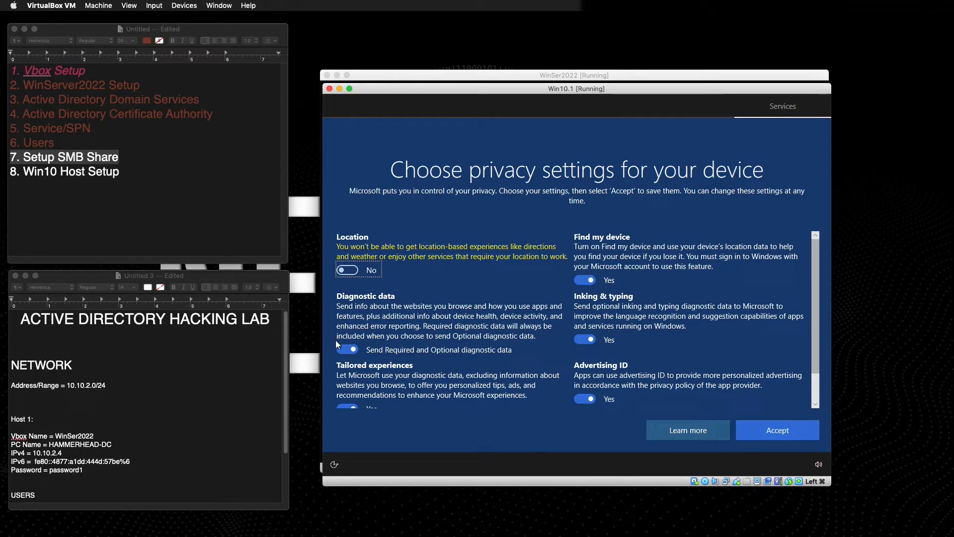
pyautogui.click(351, 348)
pyautogui.scroll(-1, 352, 346)
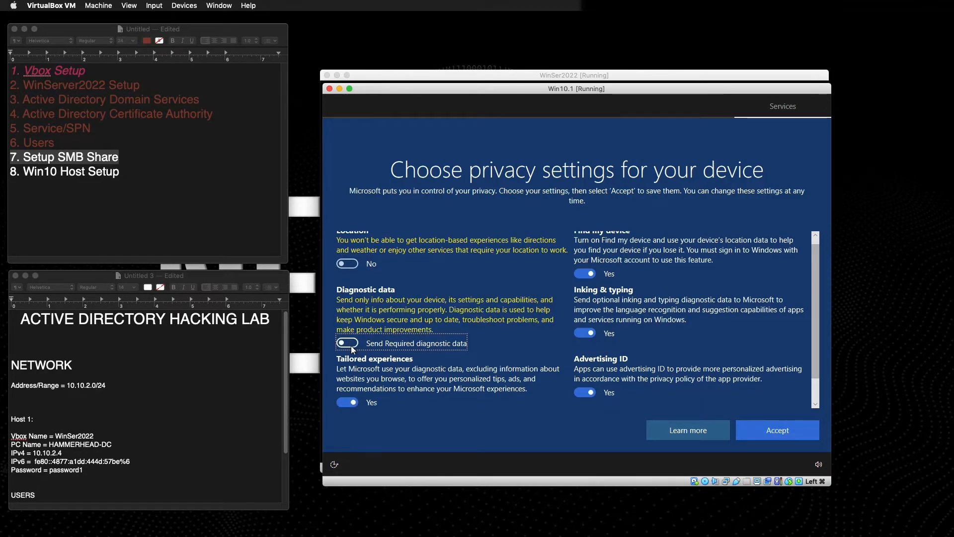
pyautogui.click(351, 372)
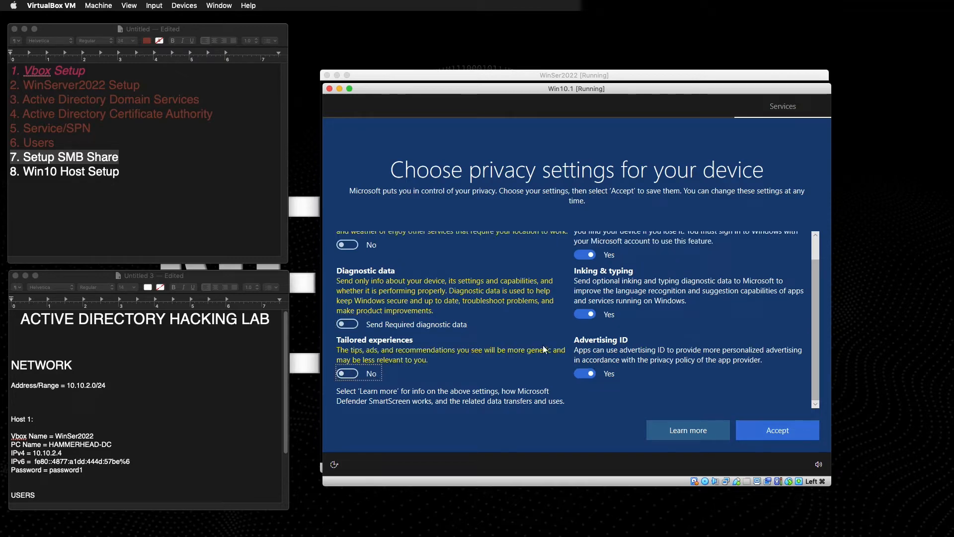
pyautogui.click(587, 374)
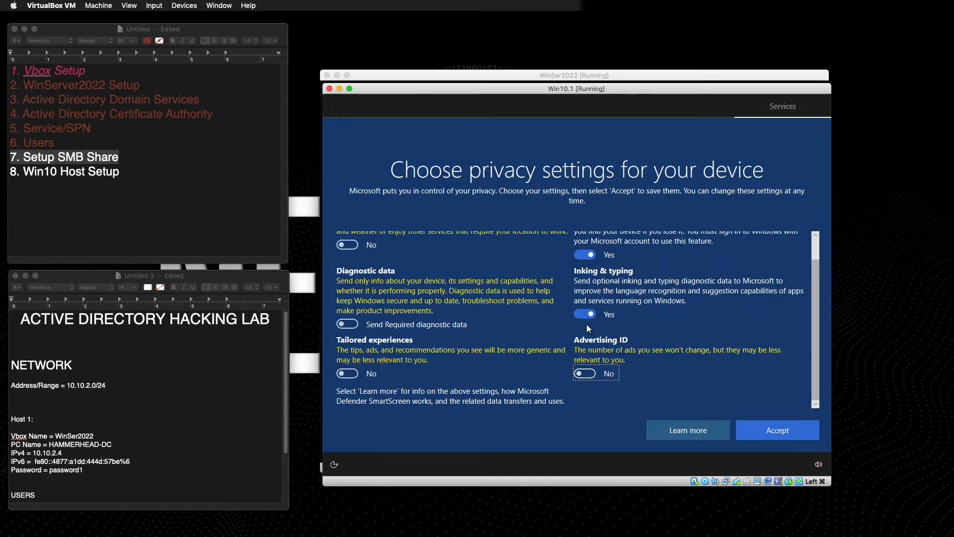
pyautogui.click(590, 313)
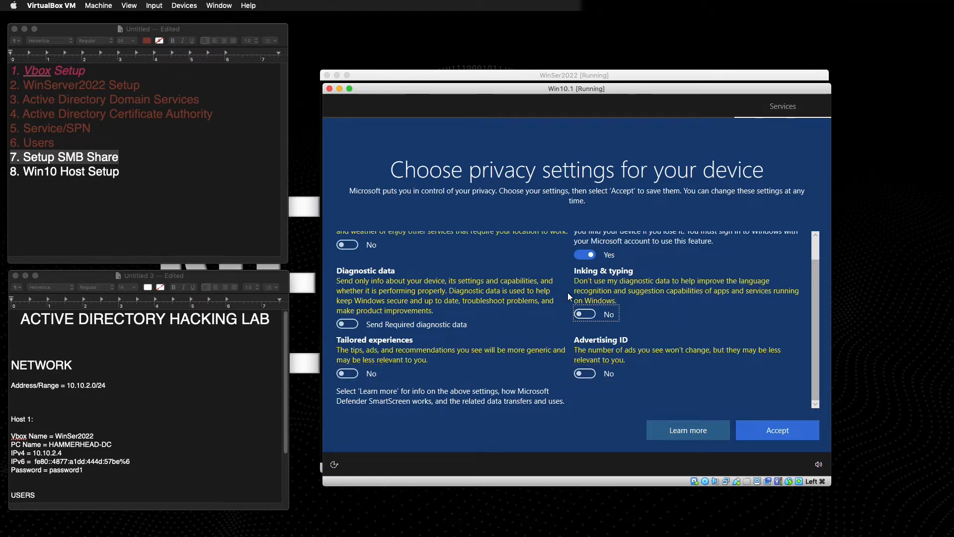
pyautogui.scroll(1, 567, 292)
pyautogui.click(592, 282)
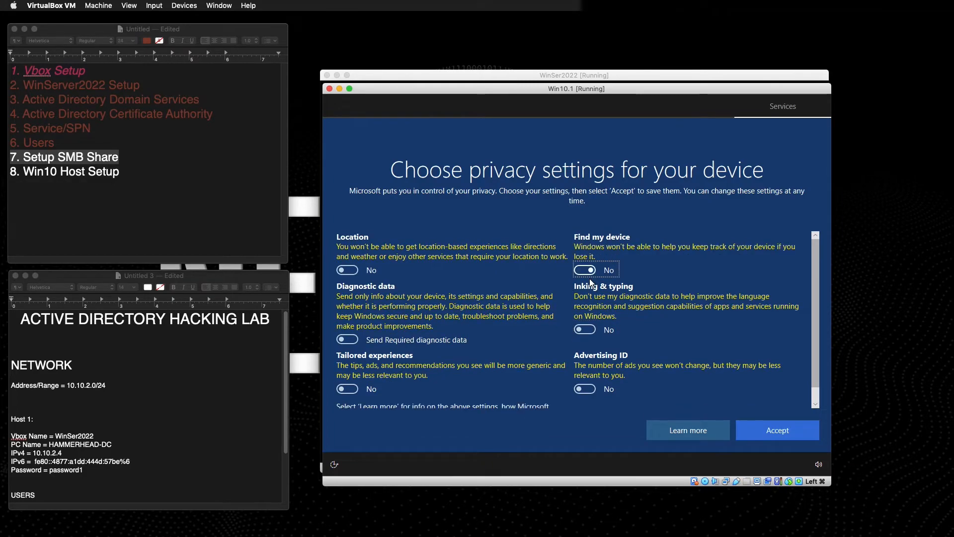
pyautogui.scroll(-1, 590, 279)
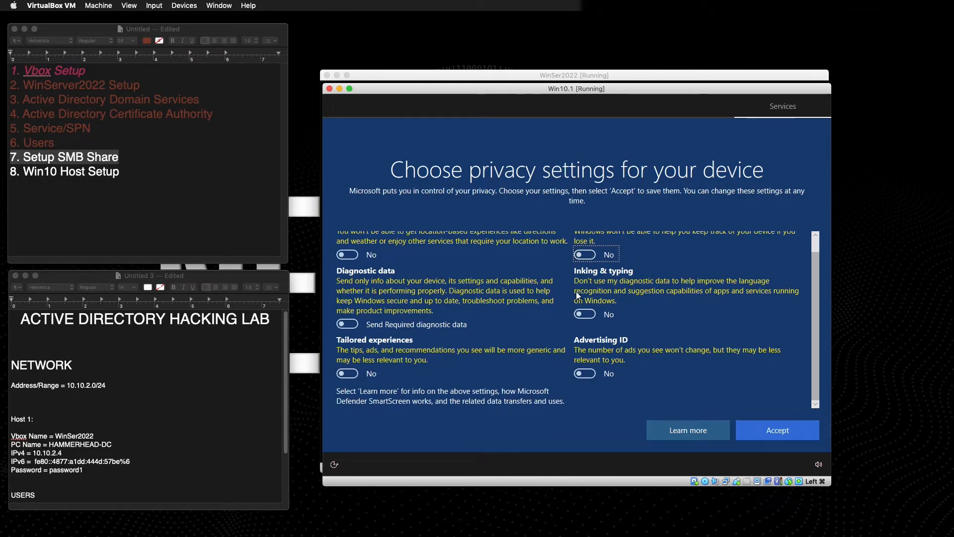
pyautogui.scroll(1, 589, 282)
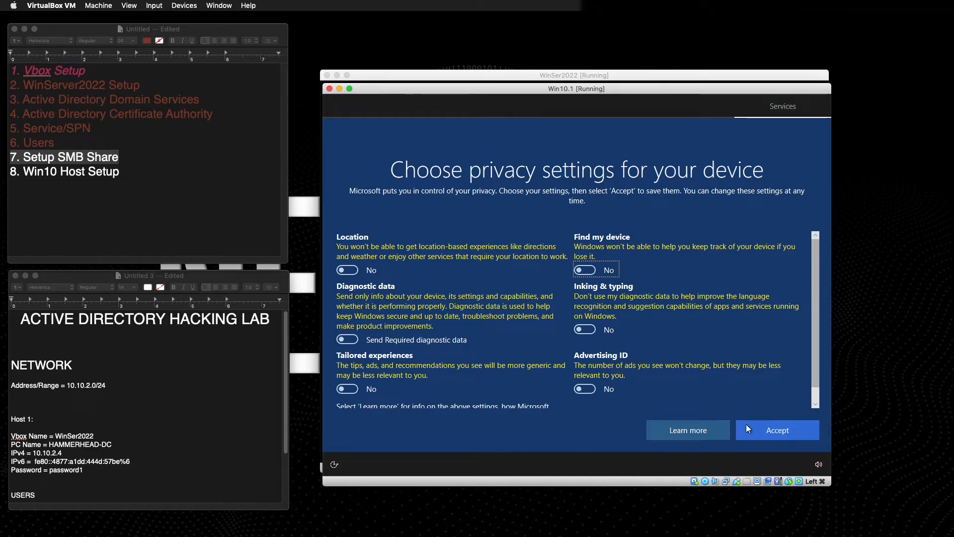
pyautogui.click(763, 430)
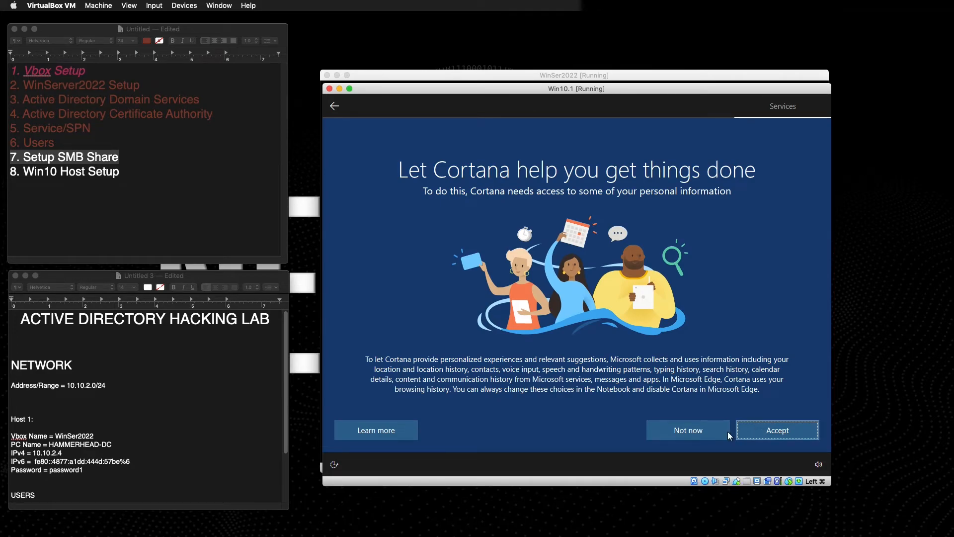
pyautogui.click(694, 429)
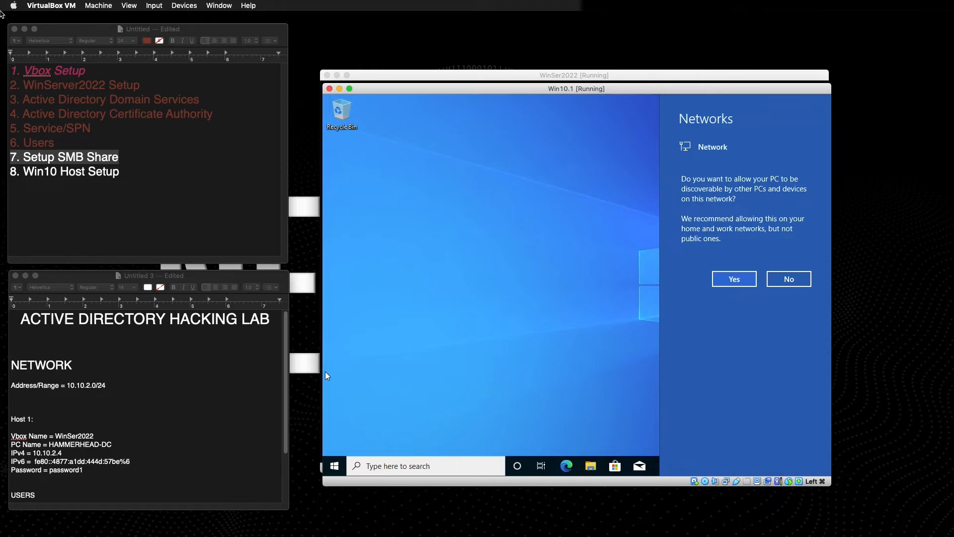
# Allow the PC to be discoverable, then search Windows for 'pc name'.
pyautogui.click(726, 281)
pyautogui.click(733, 274)
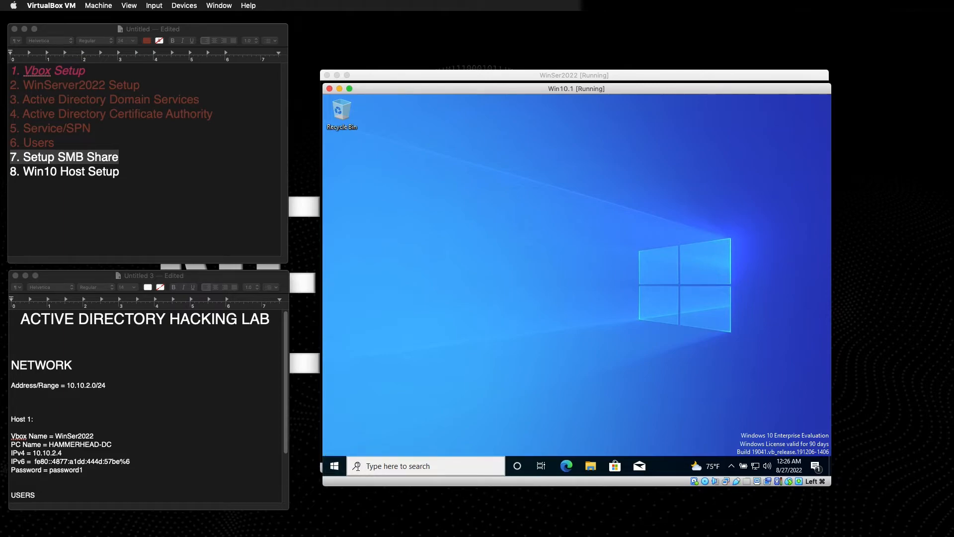
pyautogui.click(357, 468)
pyautogui.write('pc name')
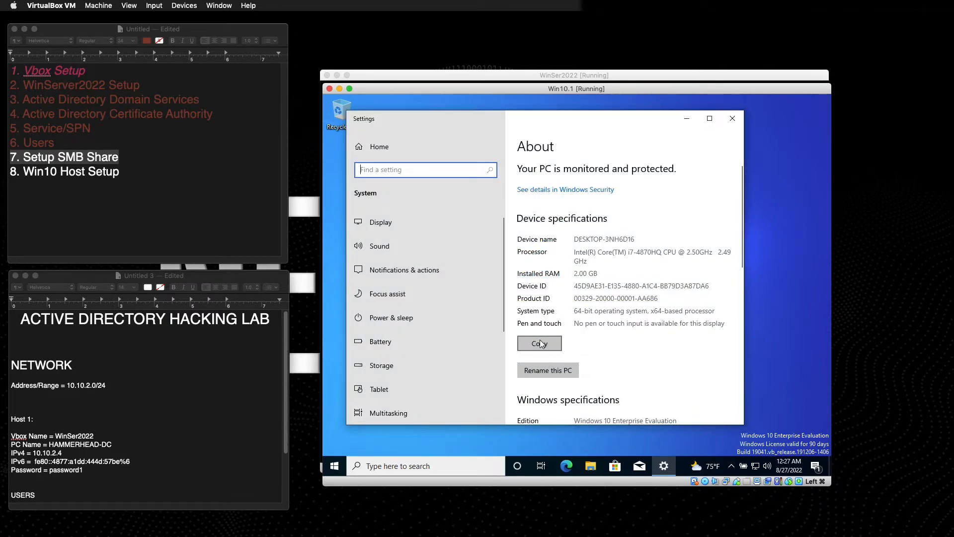
# Rename the PC to SWORDFISH and choose to restart later.
pyautogui.click(534, 367)
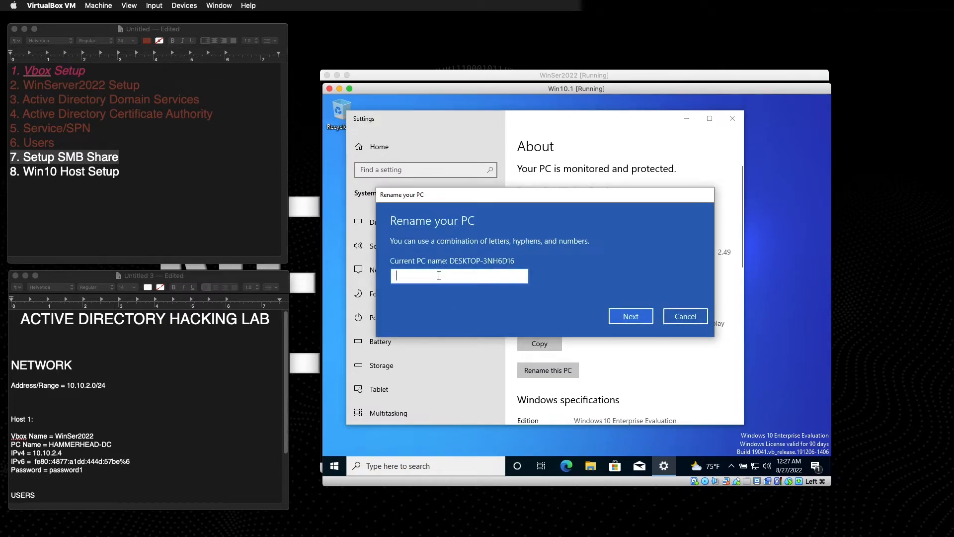
pyautogui.write('SWORDFISH')
pyautogui.click(634, 319)
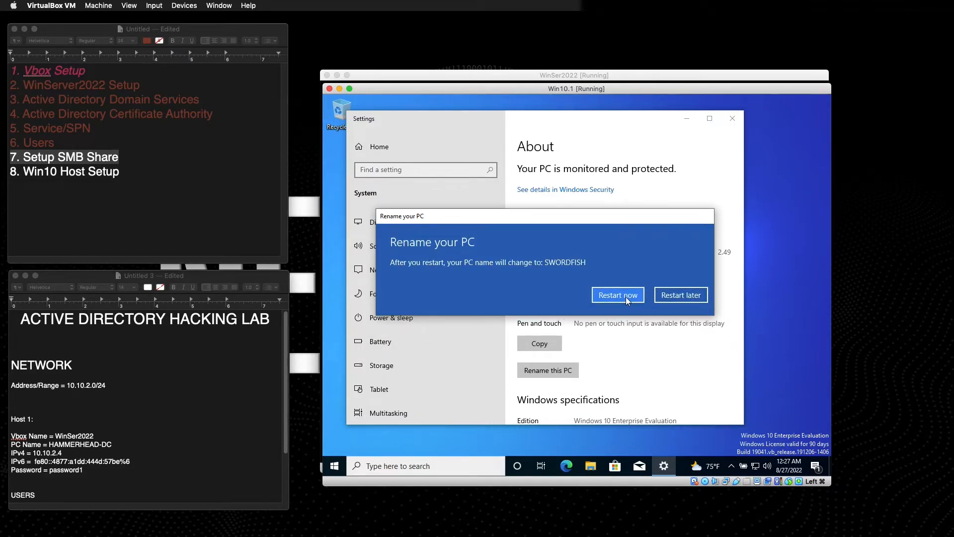
pyautogui.click(674, 295)
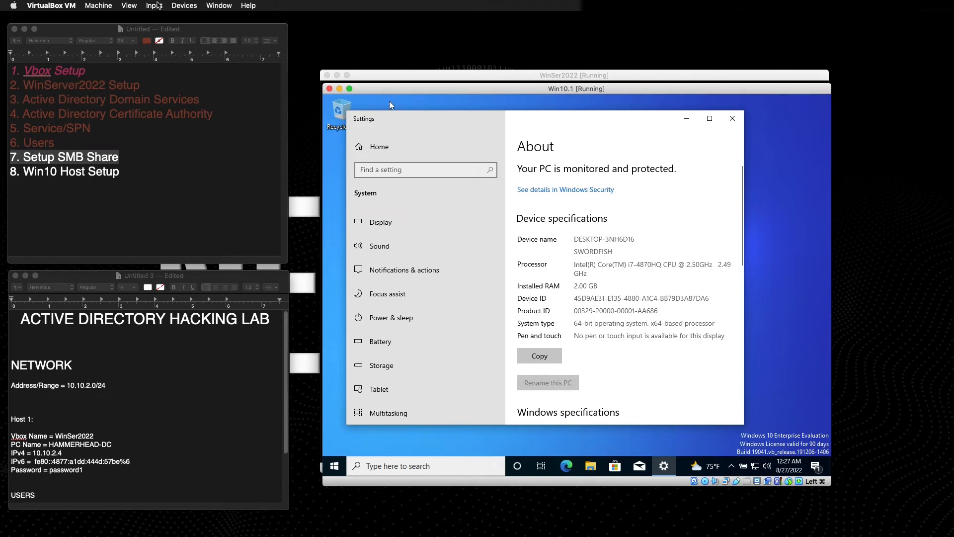
pyautogui.click(185, 5)
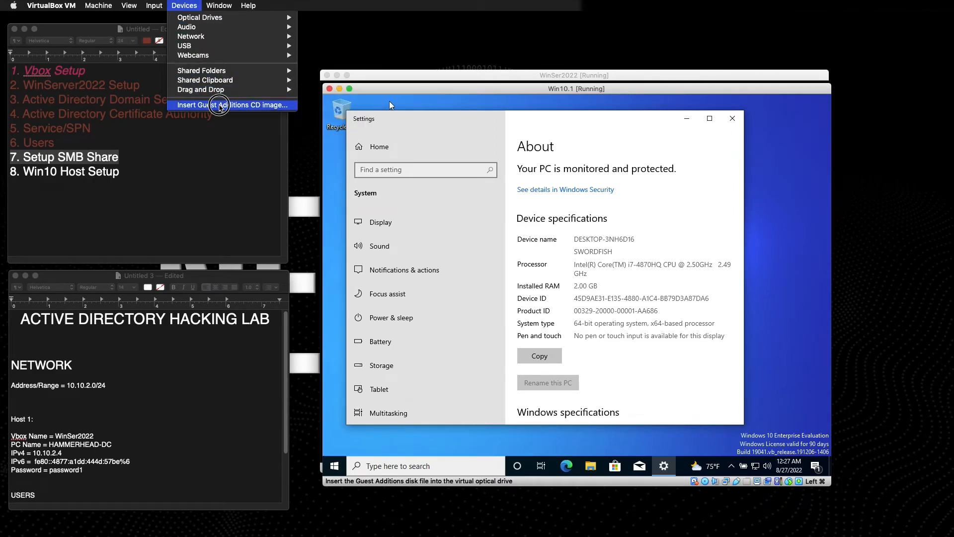
# Insert the Guest Additions CD image and open the CD drive in File Explorer.
pyautogui.click(232, 105)
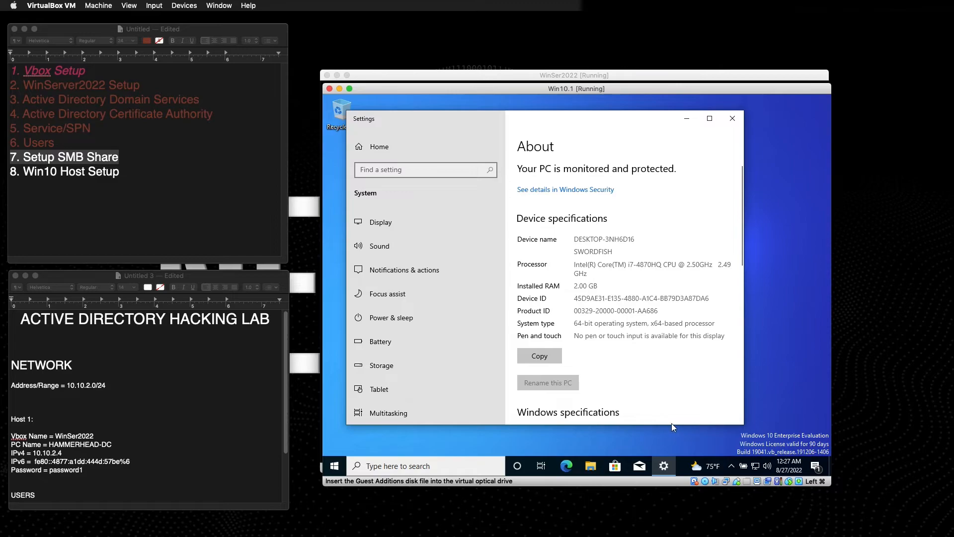
pyautogui.click(733, 119)
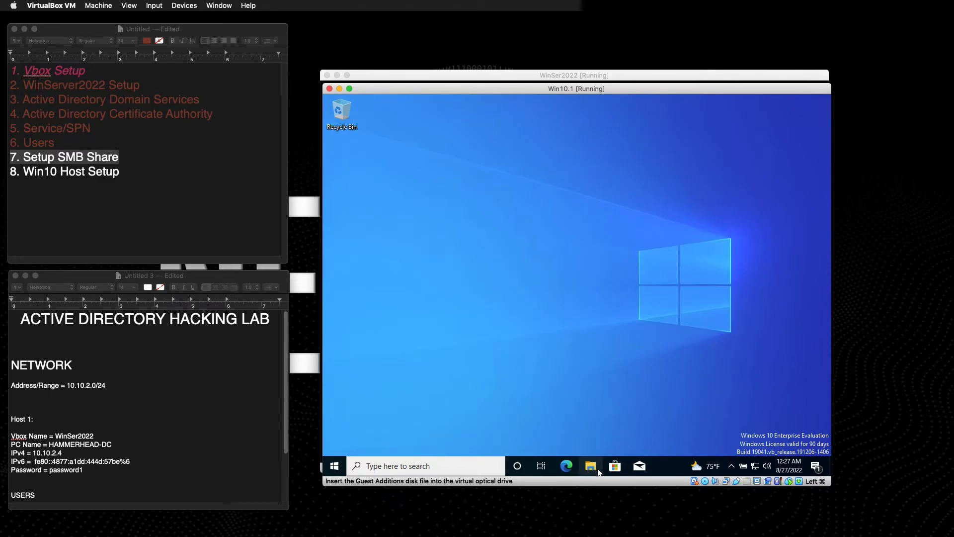
pyautogui.click(587, 465)
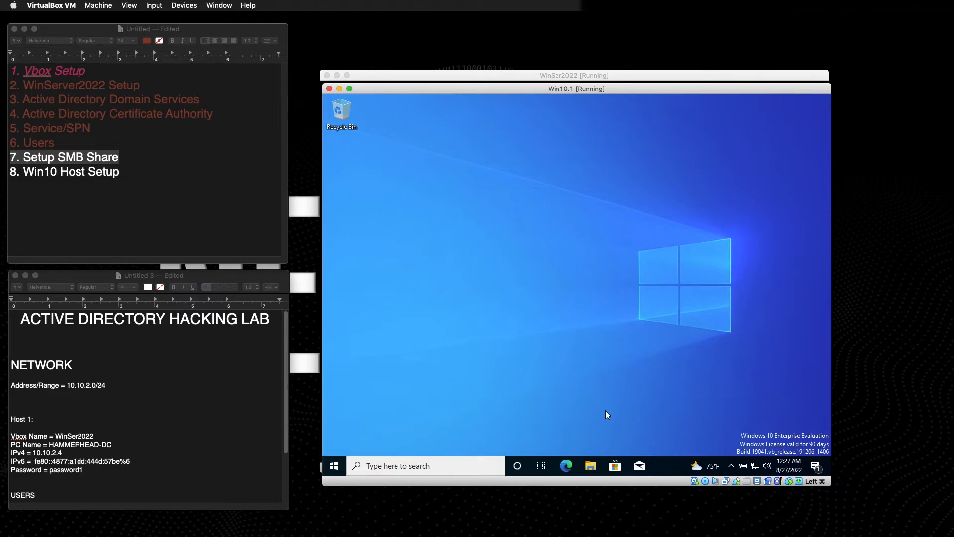
pyautogui.click(592, 465)
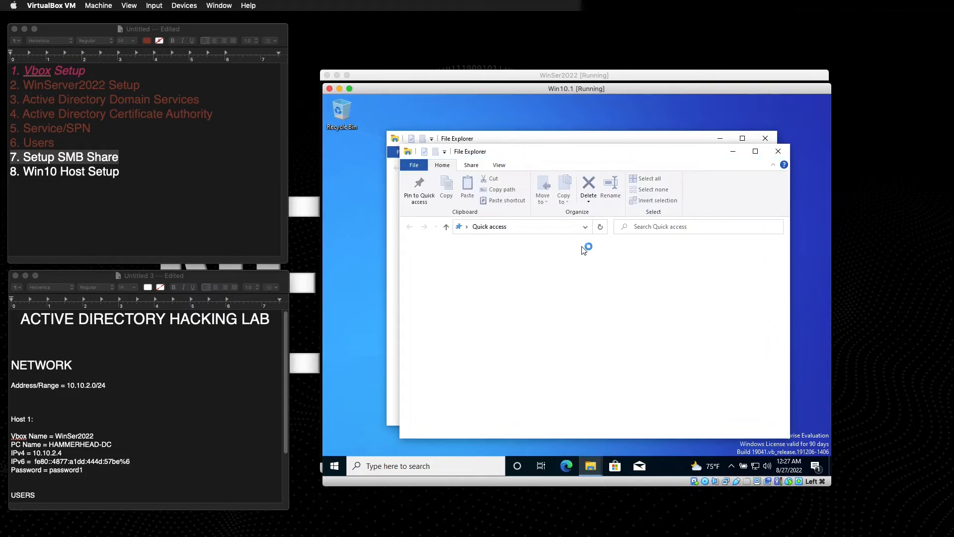
pyautogui.click(778, 152)
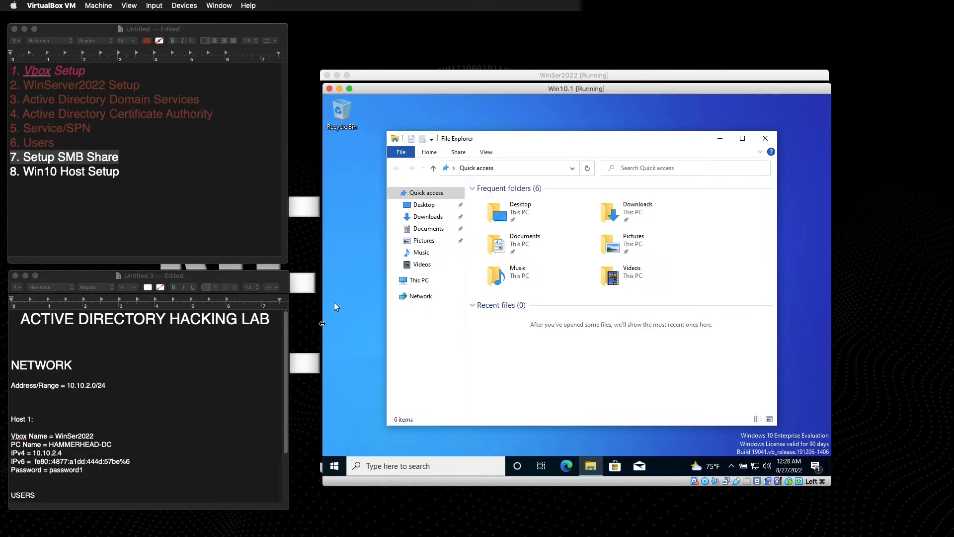
pyautogui.click(394, 281)
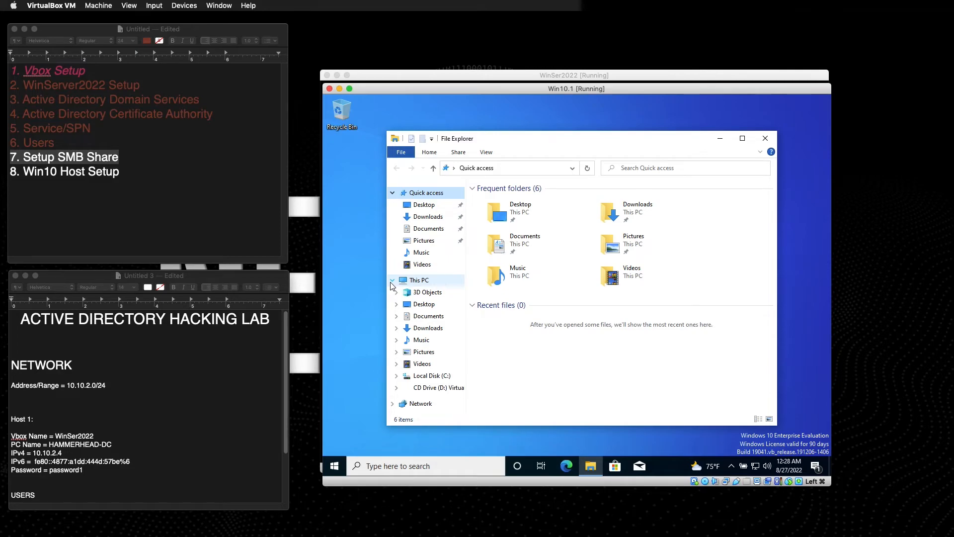
pyautogui.click(443, 387)
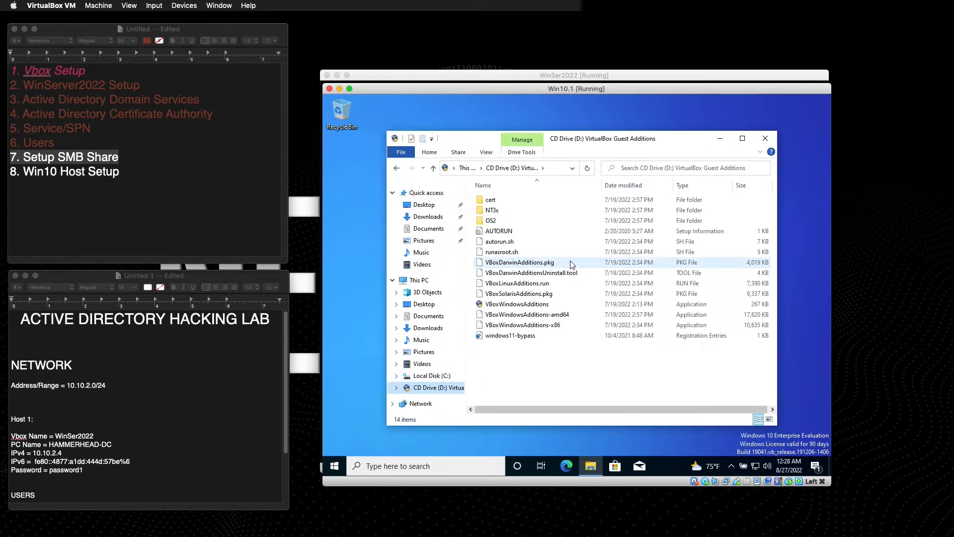
# Run VBoxWindowsAdditions-amd64 and install Guest Additions with the default location and components.
pyautogui.click(524, 317)
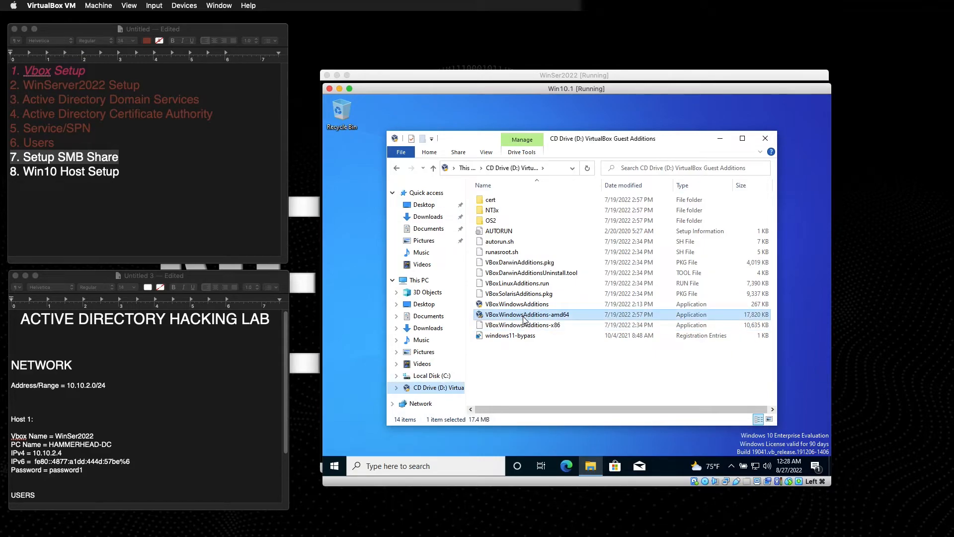
pyautogui.doubleClick(523, 317)
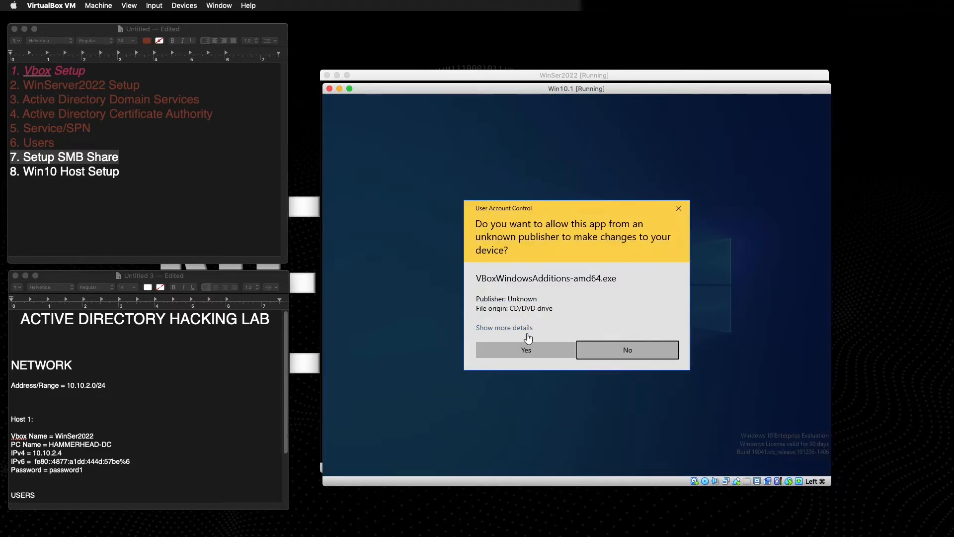
pyautogui.click(517, 351)
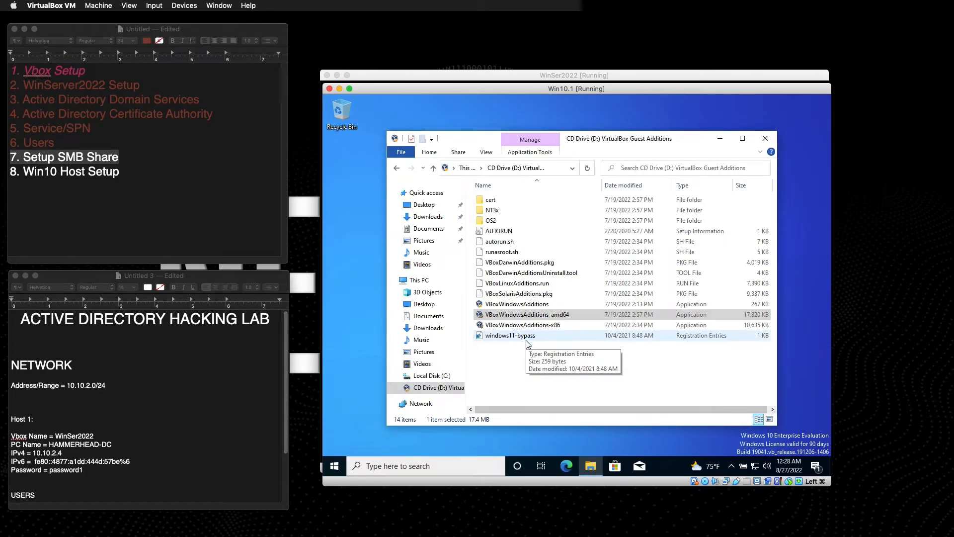
pyautogui.click(631, 359)
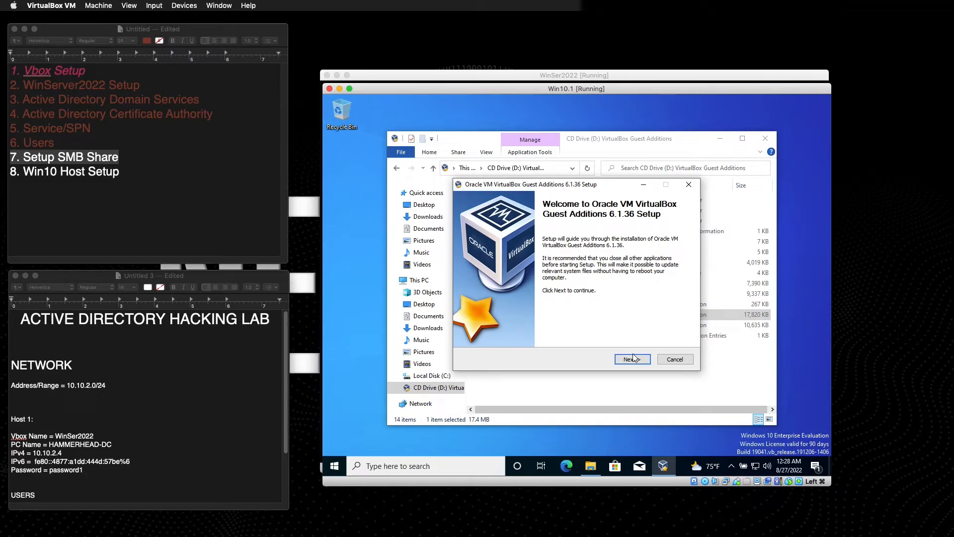
pyautogui.click(626, 359)
pyautogui.click(627, 359)
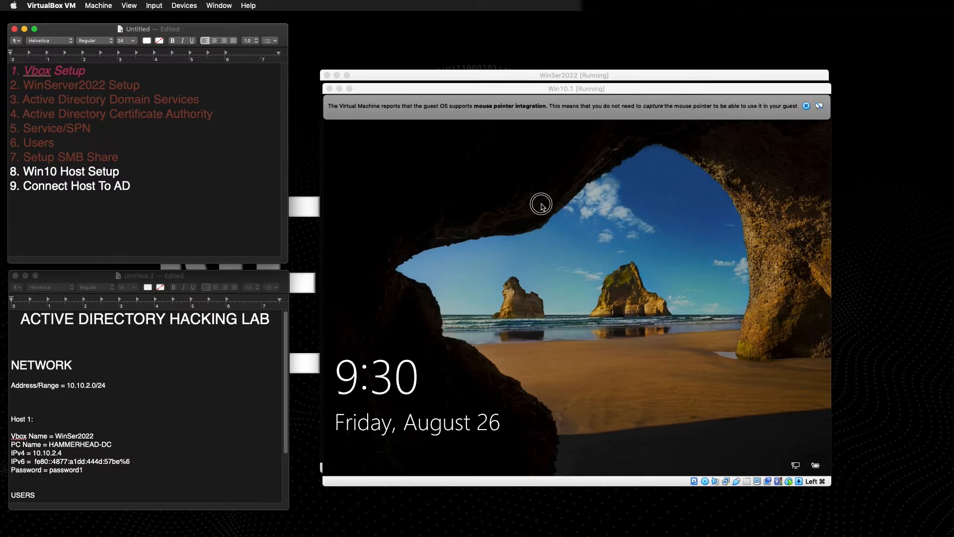
# Sign back in to the Win10.1 VM with the account password.
pyautogui.click(541, 204)
pyautogui.click(807, 106)
pyautogui.click(637, 184)
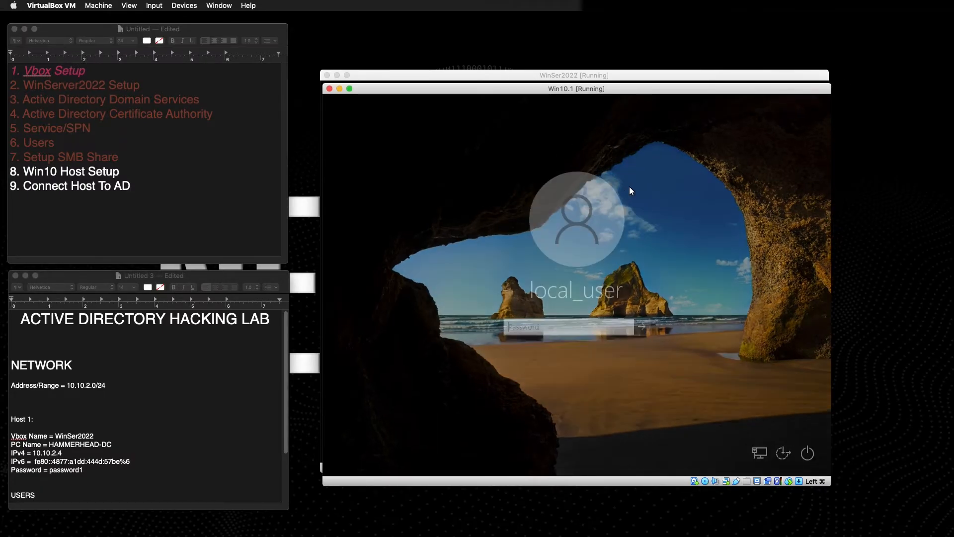
pyautogui.write('password1')
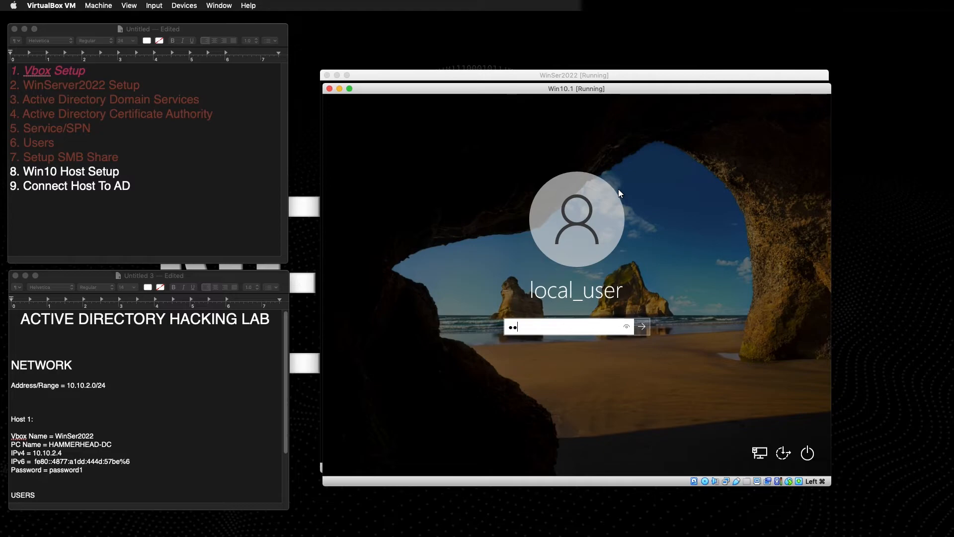
pyautogui.press('Return')
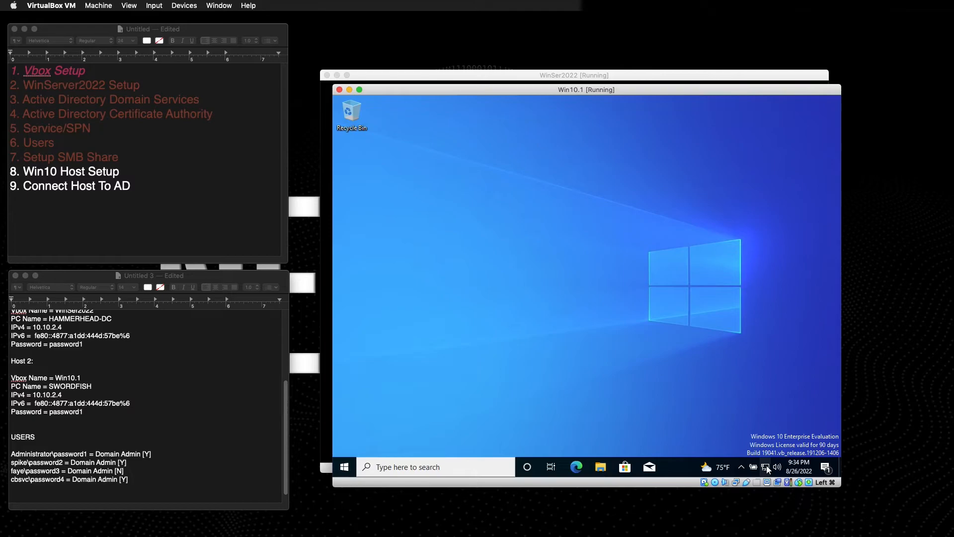
# Open the Ethernet adapter's properties with TCP/IPv4 selected, then switch to the WinSer2022 VM.
pyautogui.rightClick(765, 467)
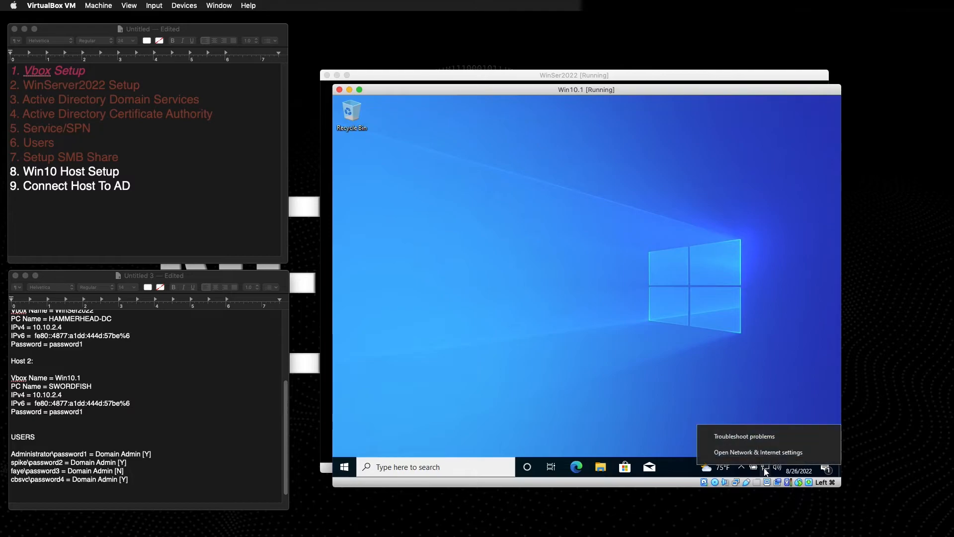
pyautogui.click(734, 452)
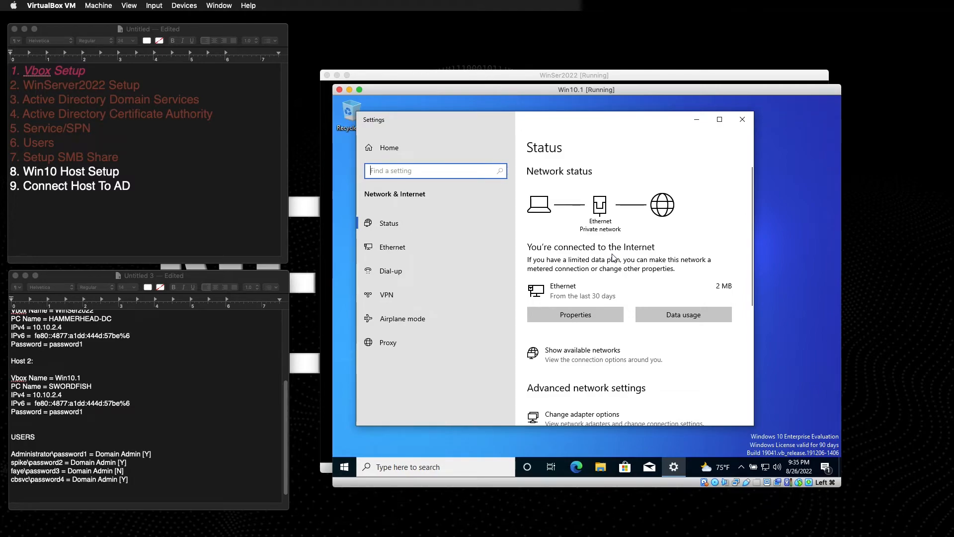
pyautogui.scroll(-5, 613, 257)
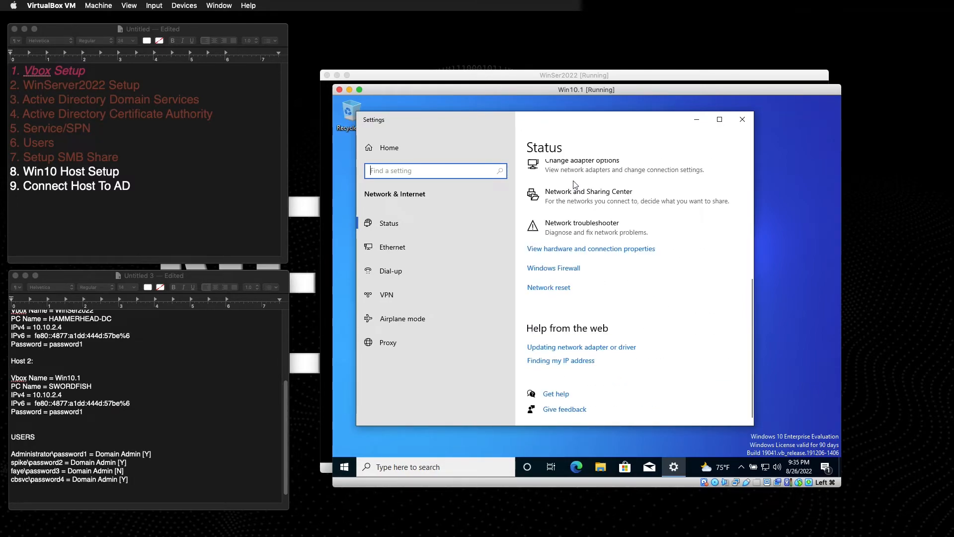
pyautogui.scroll(4, 605, 319)
pyautogui.click(578, 352)
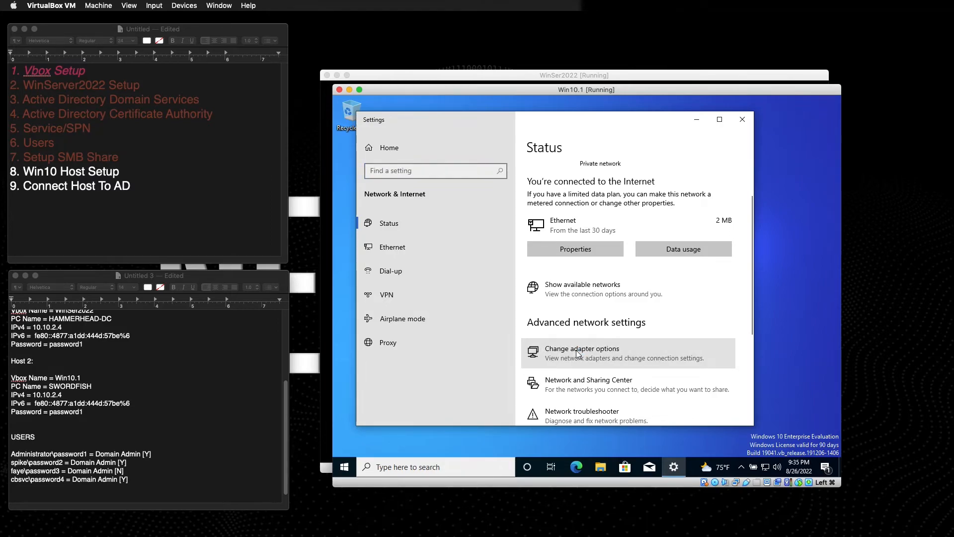
pyautogui.click(590, 353)
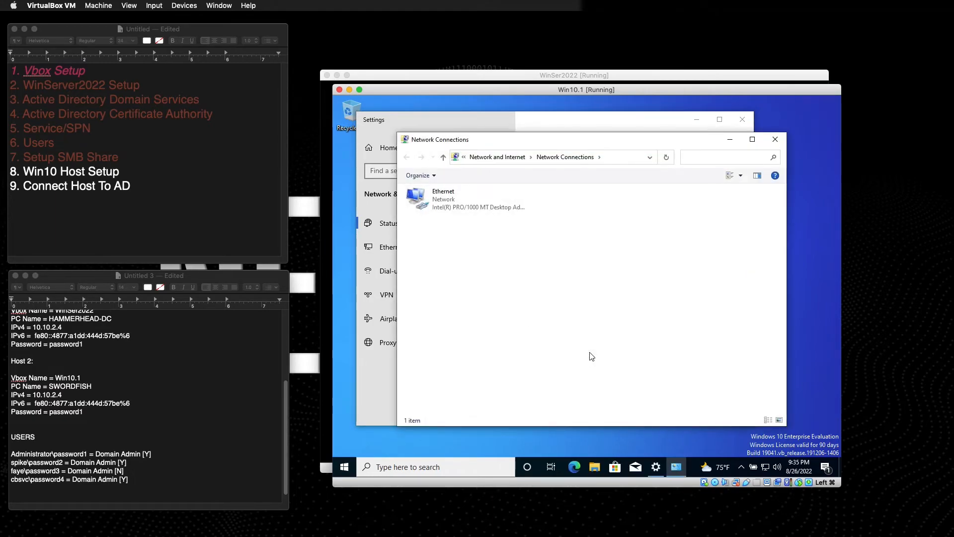
pyautogui.click(445, 201)
pyautogui.rightClick(446, 201)
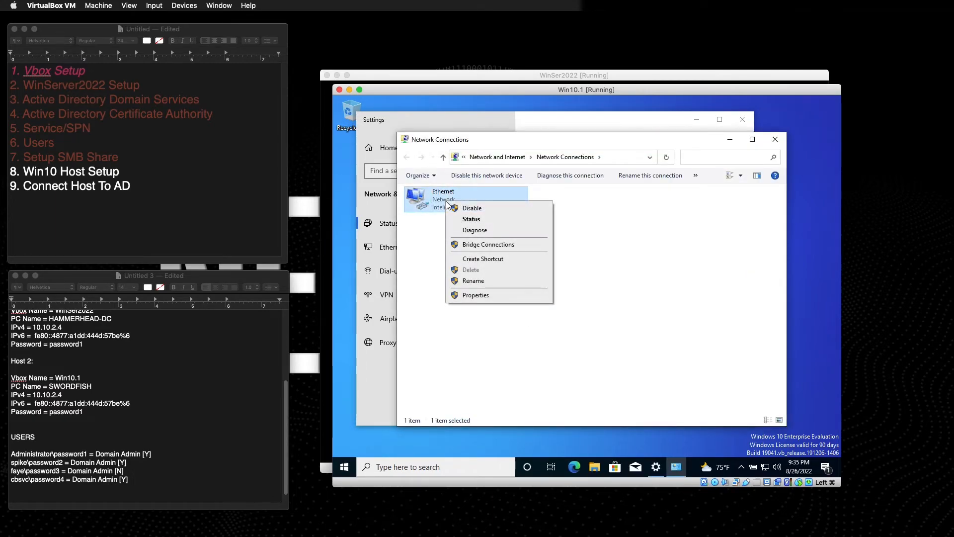
pyautogui.click(496, 297)
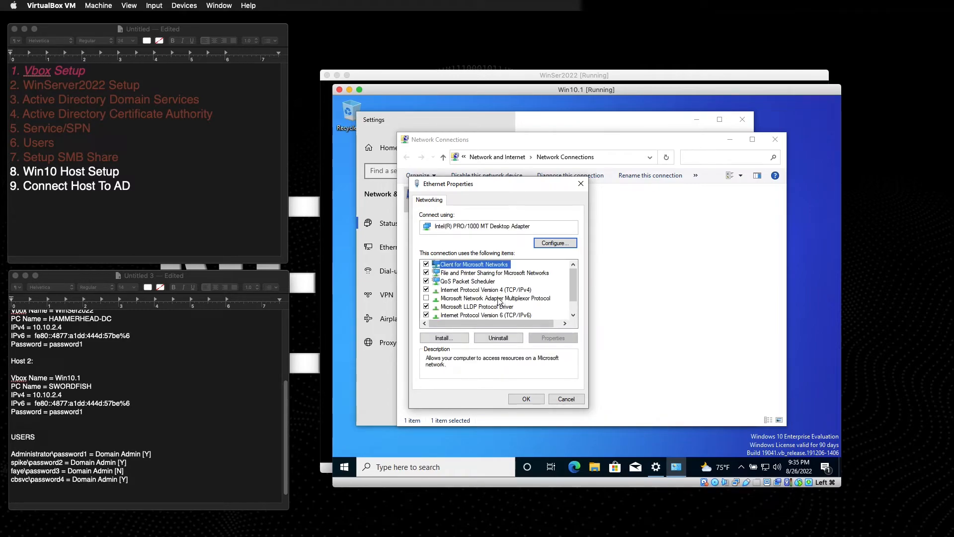
pyautogui.click(473, 291)
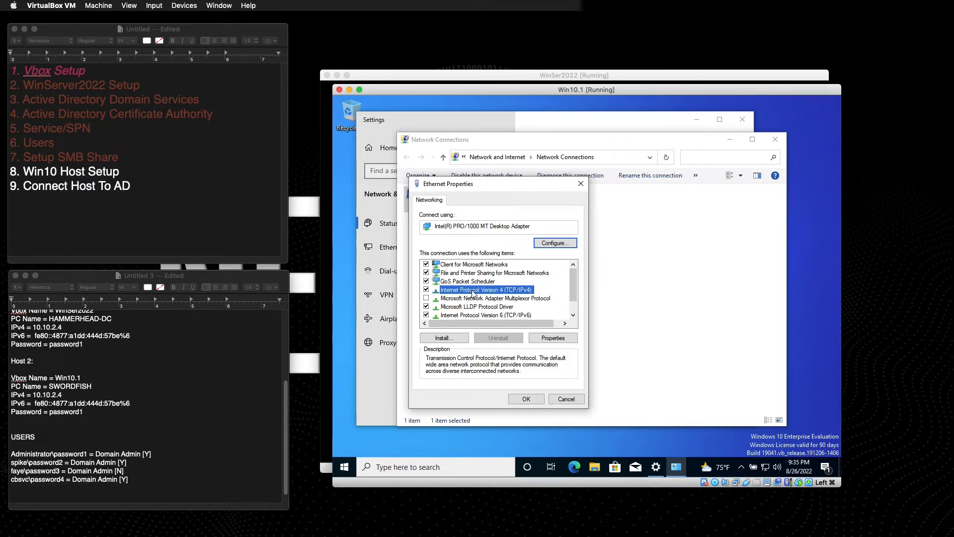
pyautogui.click(457, 72)
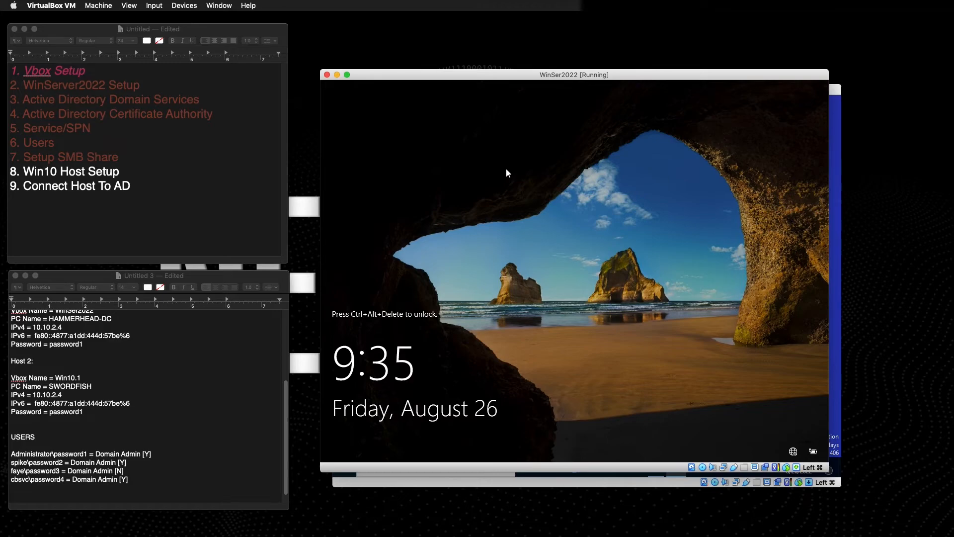
# Sign in to WinSer2022 and highlight its IPv4 address 10.10.2.4 in the ipconfig output.
pyautogui.hotkey('ctrl', 'alt', 'Delete')
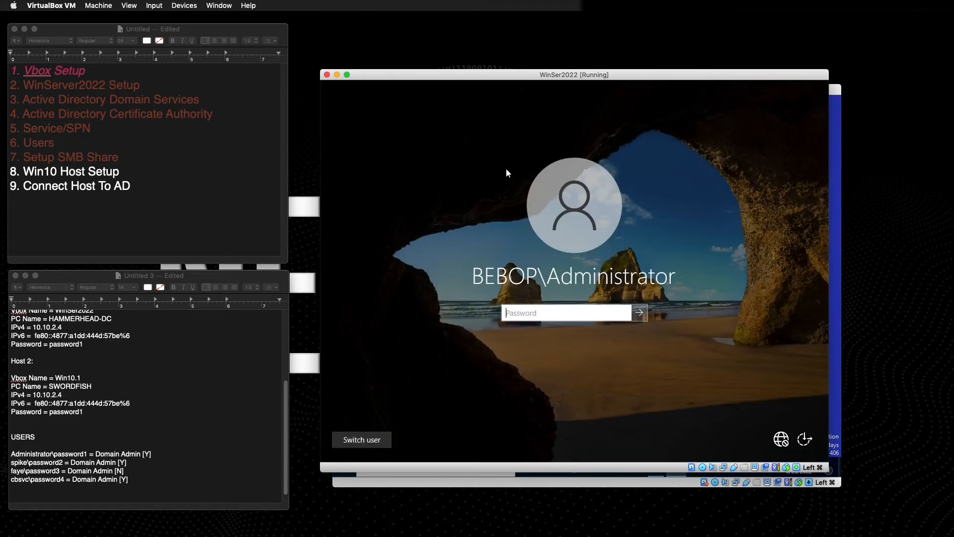
pyautogui.write('password1')
pyautogui.press('Return')
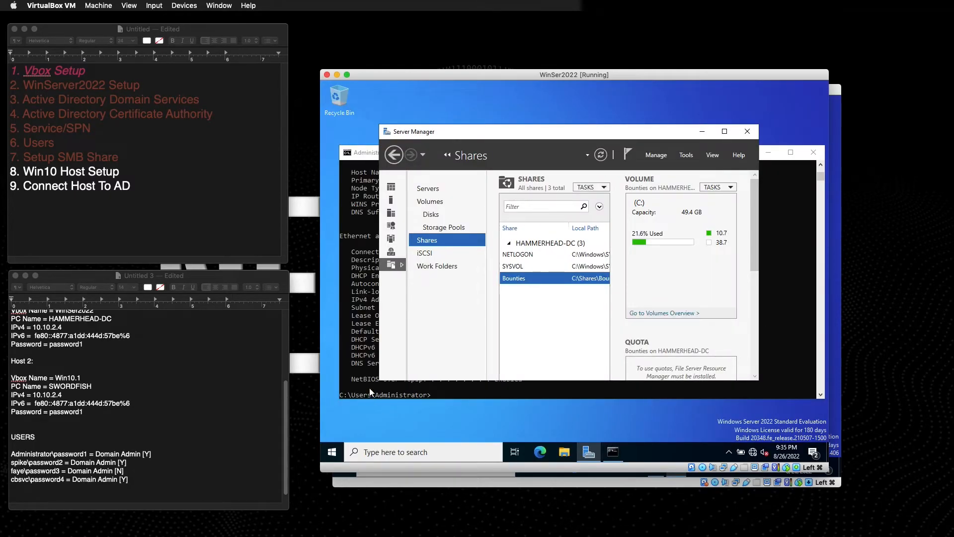
pyautogui.click(369, 363)
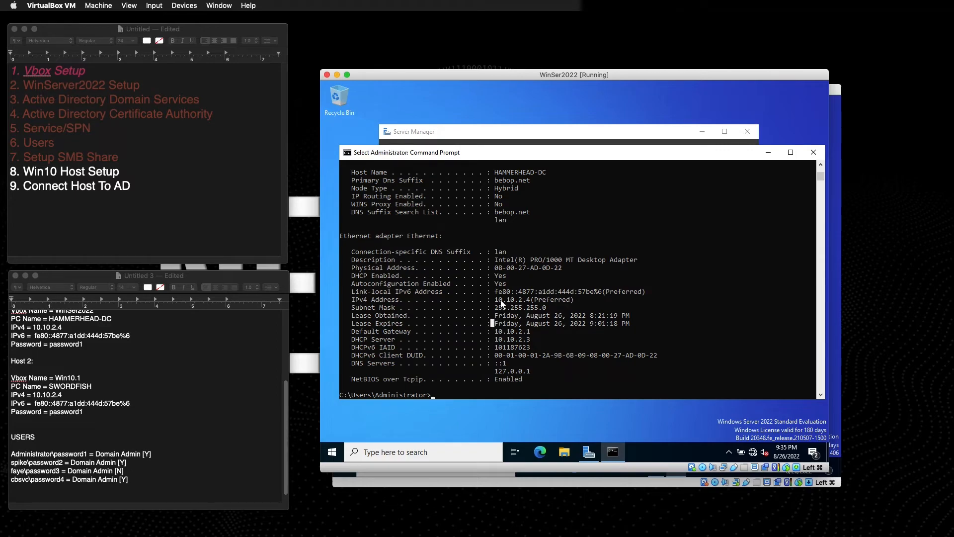
pyautogui.moveTo(494, 299); pyautogui.dragTo(530, 301)
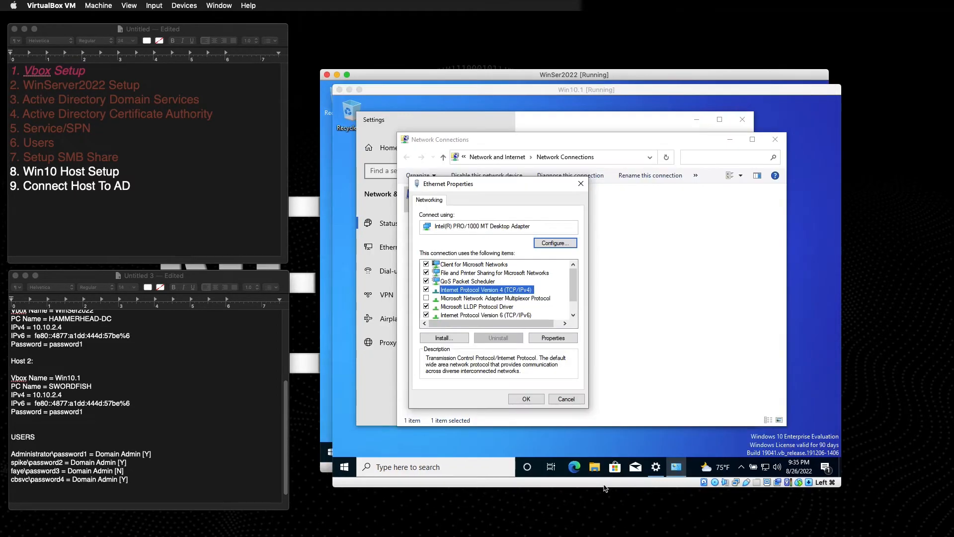
# Set Win10.1's preferred DNS server to 10.10.2.4 and close the adapter windows.
pyautogui.click(607, 478)
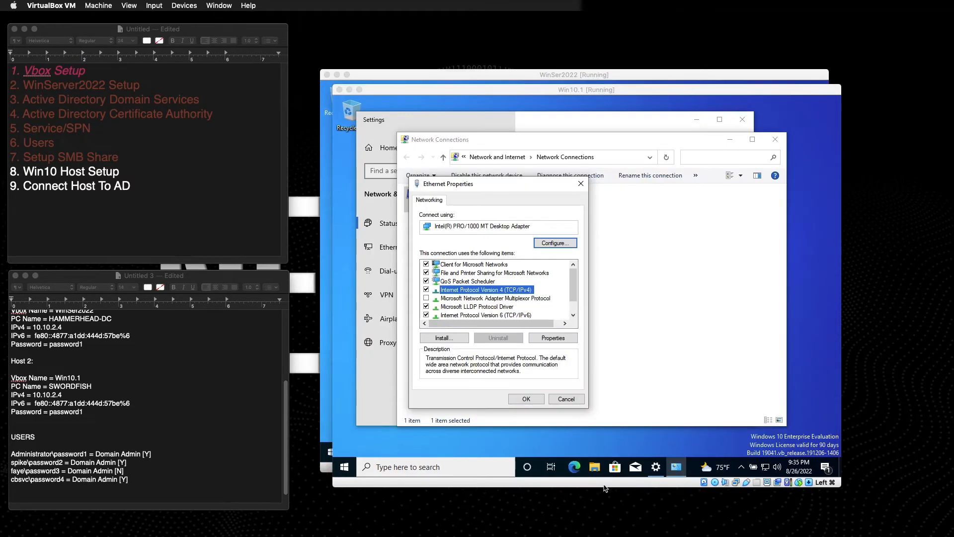
pyautogui.click(556, 337)
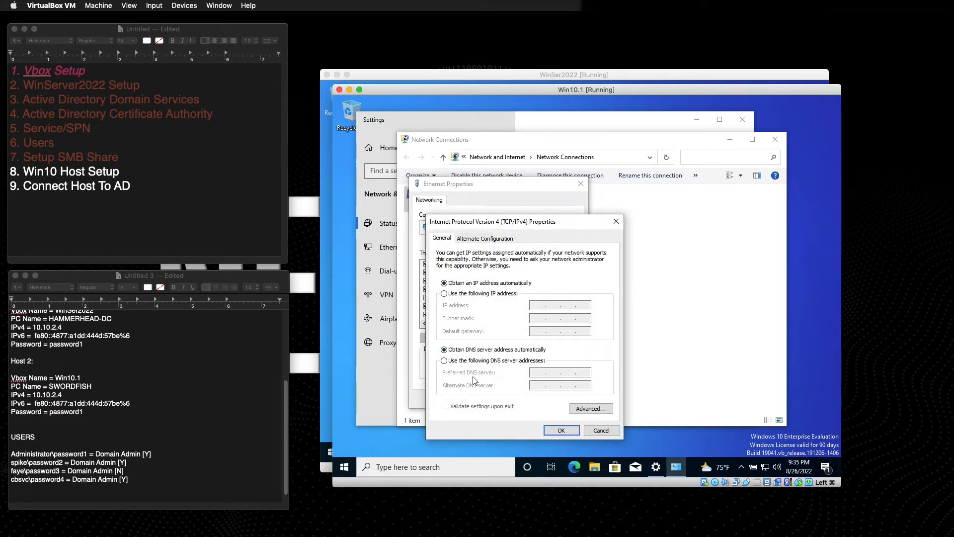
pyautogui.click(444, 361)
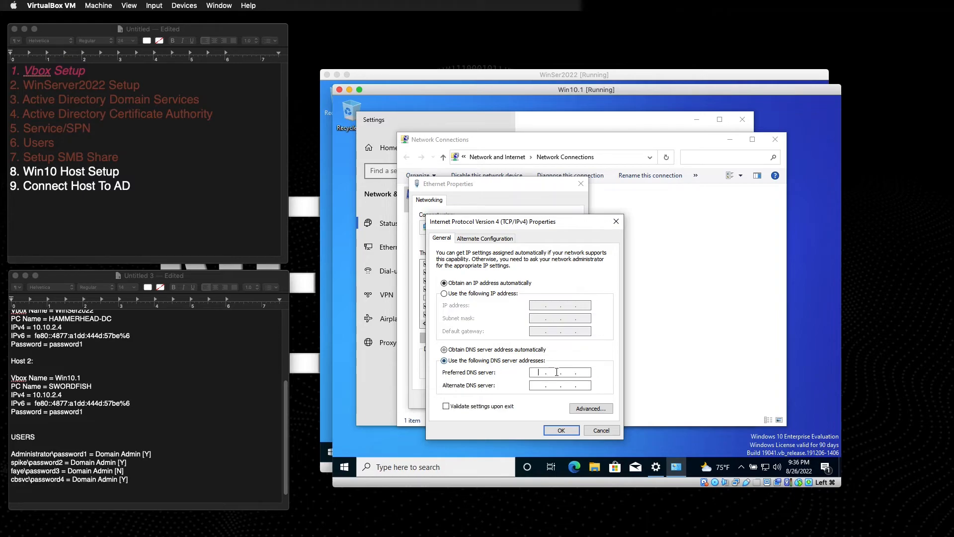
pyautogui.click(540, 374)
pyautogui.write('10.10.2.4')
pyautogui.click(553, 431)
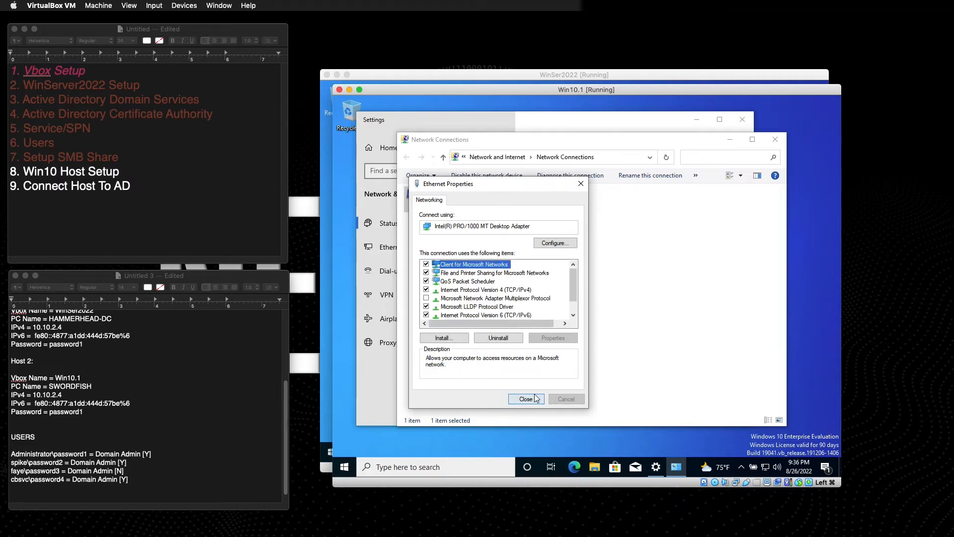
pyautogui.click(529, 400)
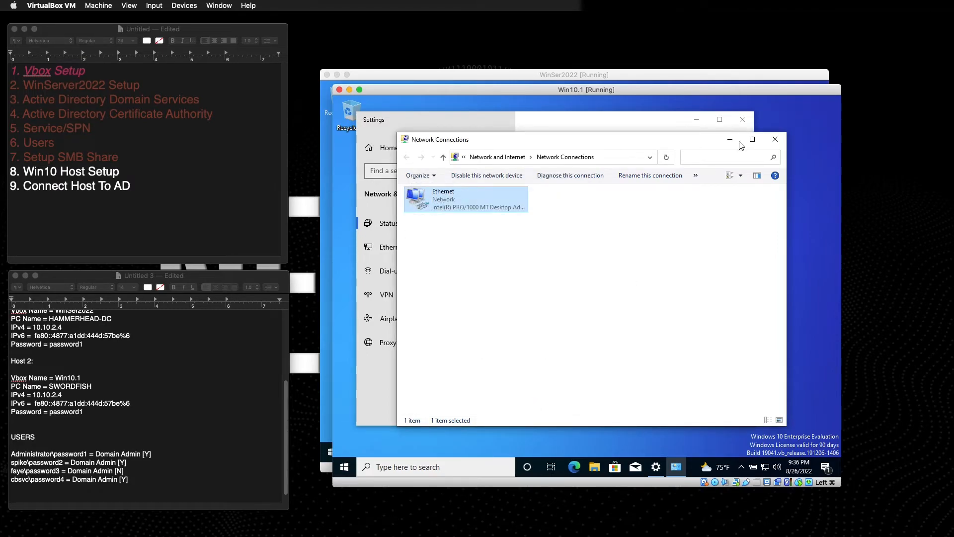
pyautogui.click(776, 141)
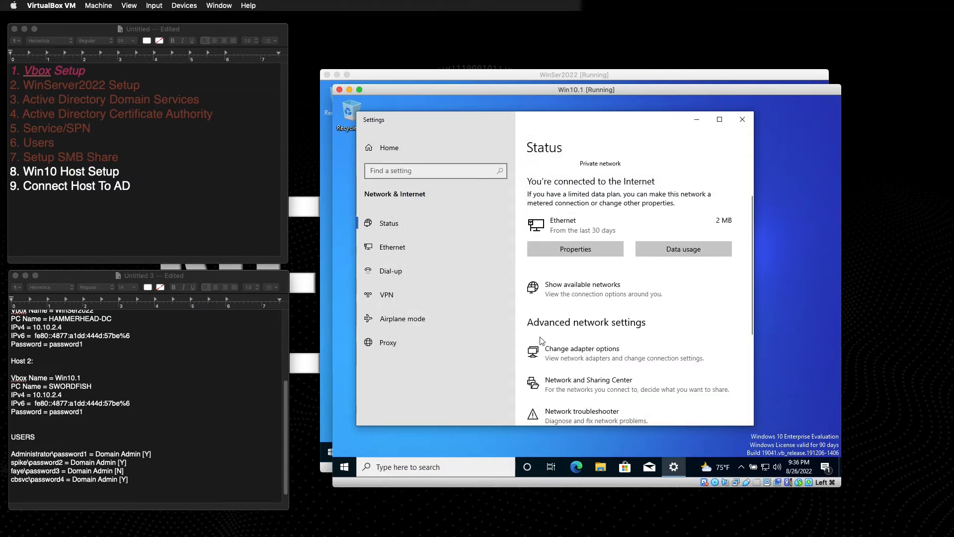
# Search for 'access', open Access work or school settings, and choose Connect.
pyautogui.click(403, 468)
pyautogui.write('acc')
pyautogui.write('ess from')
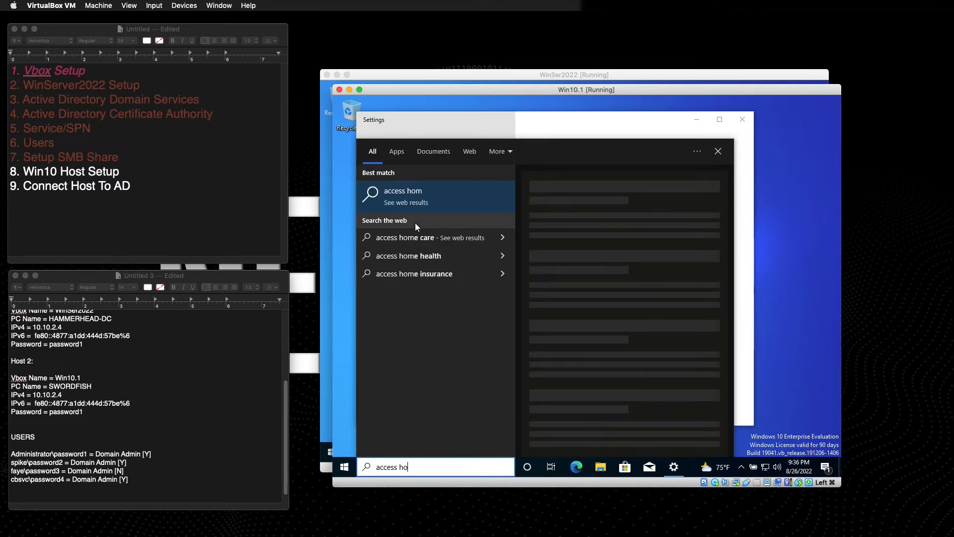
pyautogui.press('BackSpace')
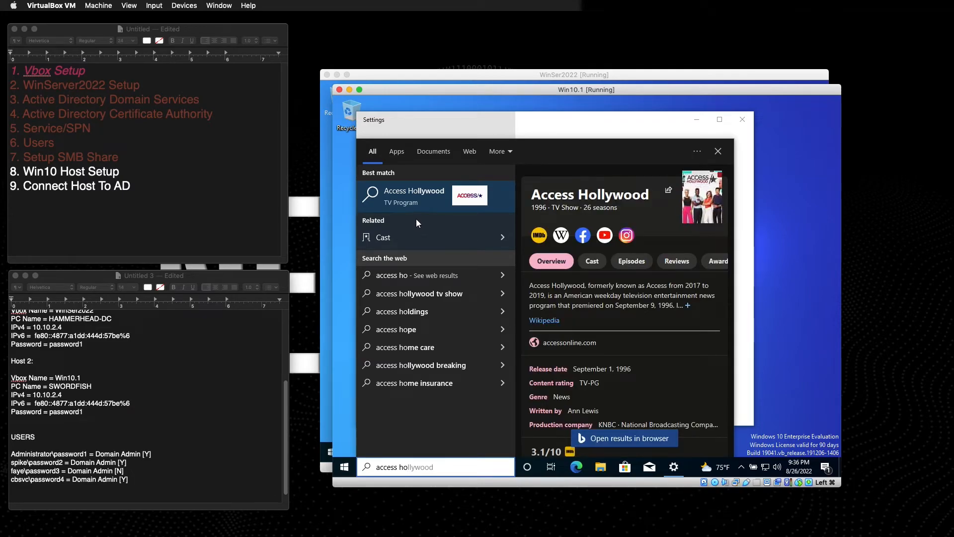
pyautogui.press('BackSpace')
pyautogui.press('BackSpace')
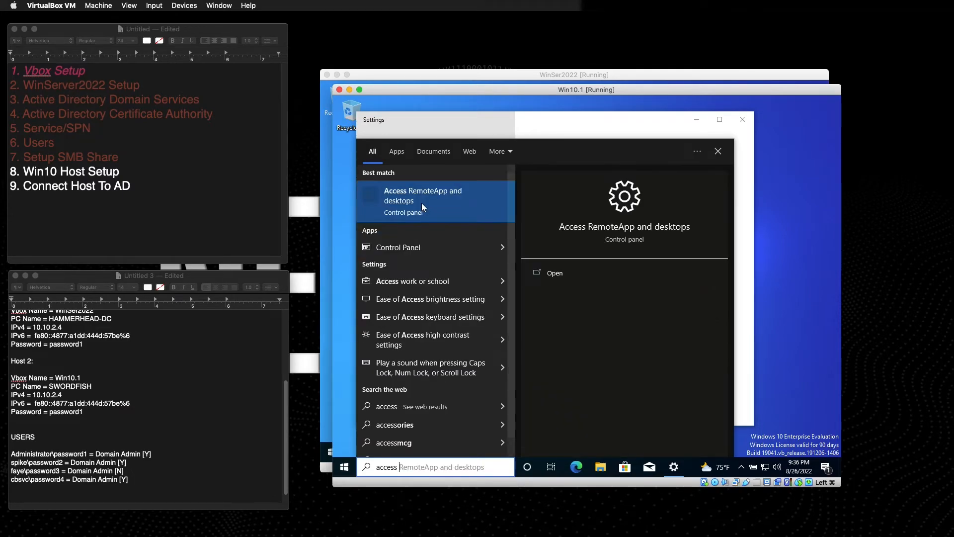
pyautogui.click(428, 279)
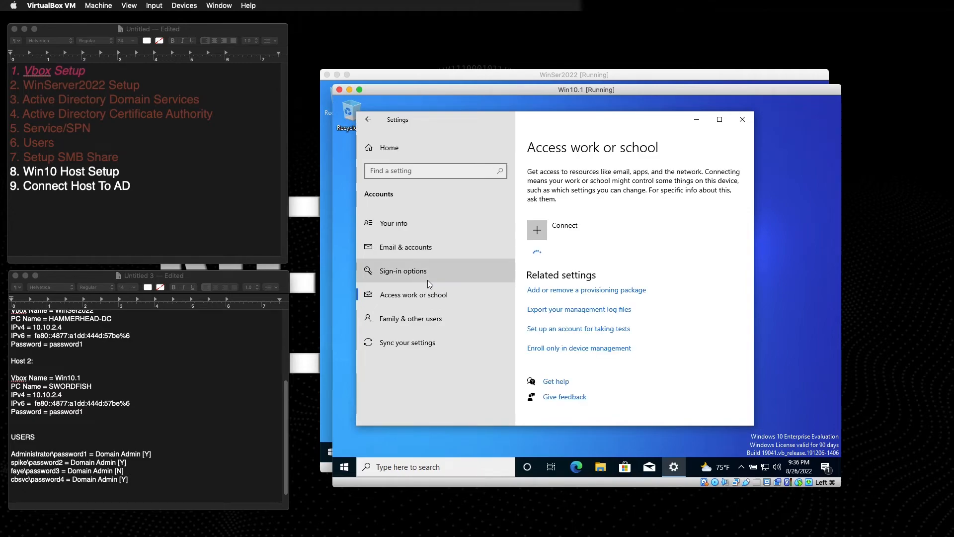
pyautogui.click(561, 227)
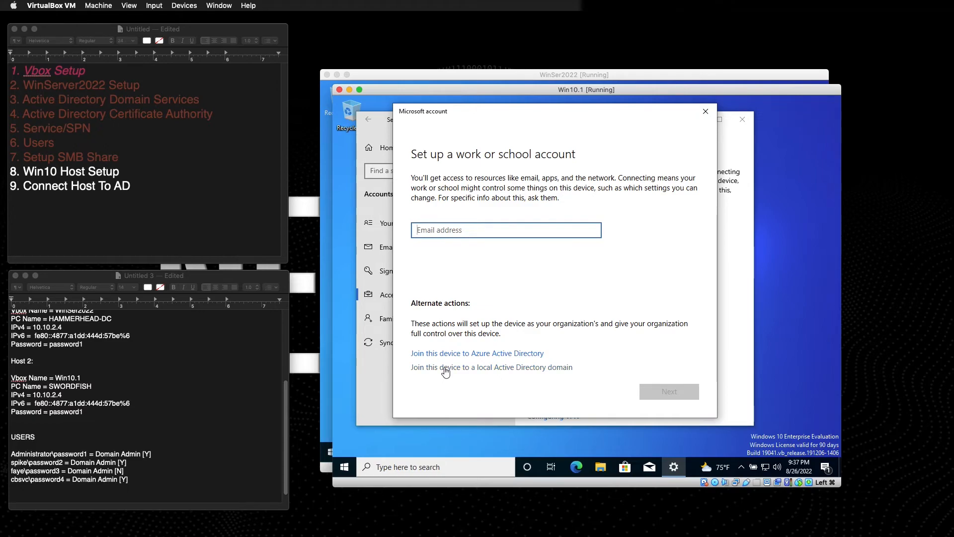
# Join the device to the bebop Active Directory domain using the domain admin's user name and password.
pyautogui.click(416, 368)
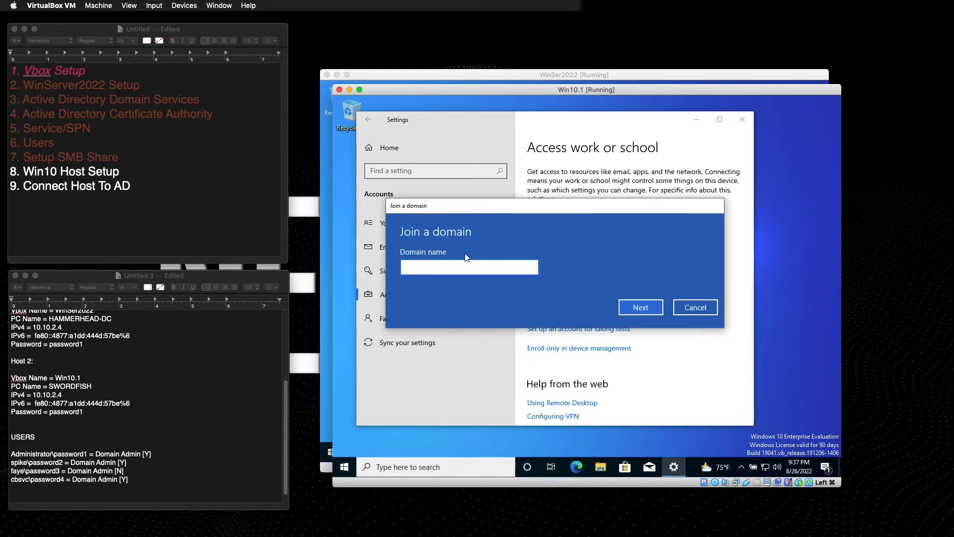
pyautogui.write('bebop')
pyautogui.press('Return')
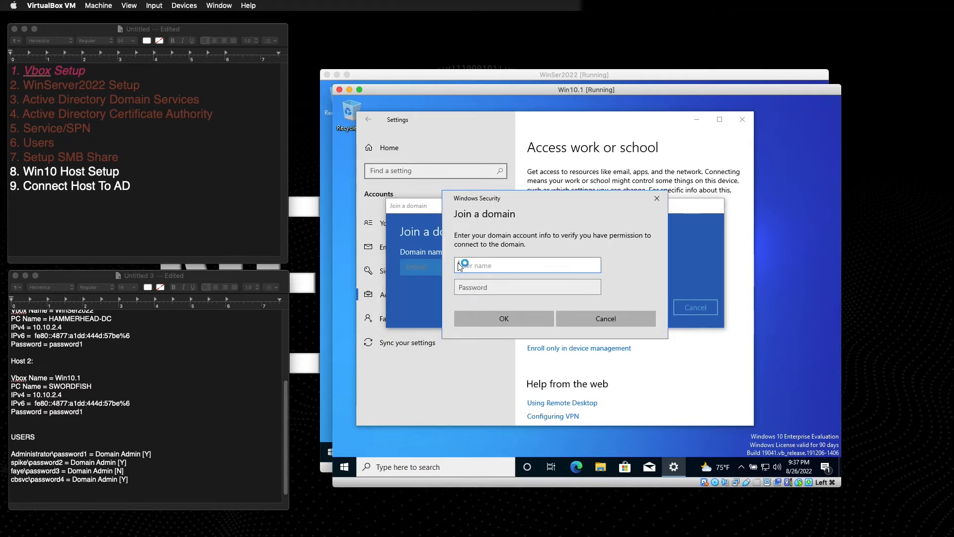
pyautogui.click(469, 265)
pyautogui.write('spike')
pyautogui.press('Tab')
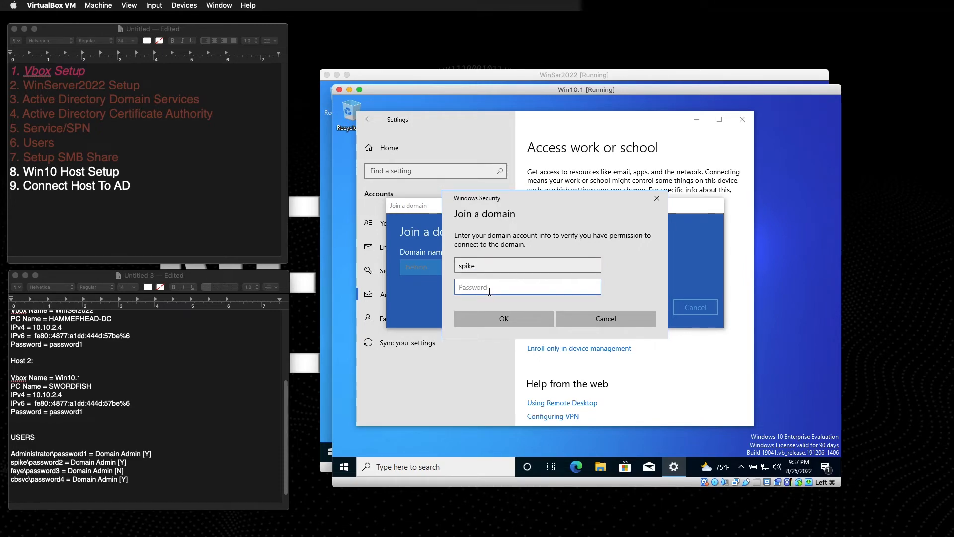
pyautogui.write('password2')
pyautogui.press('Return')
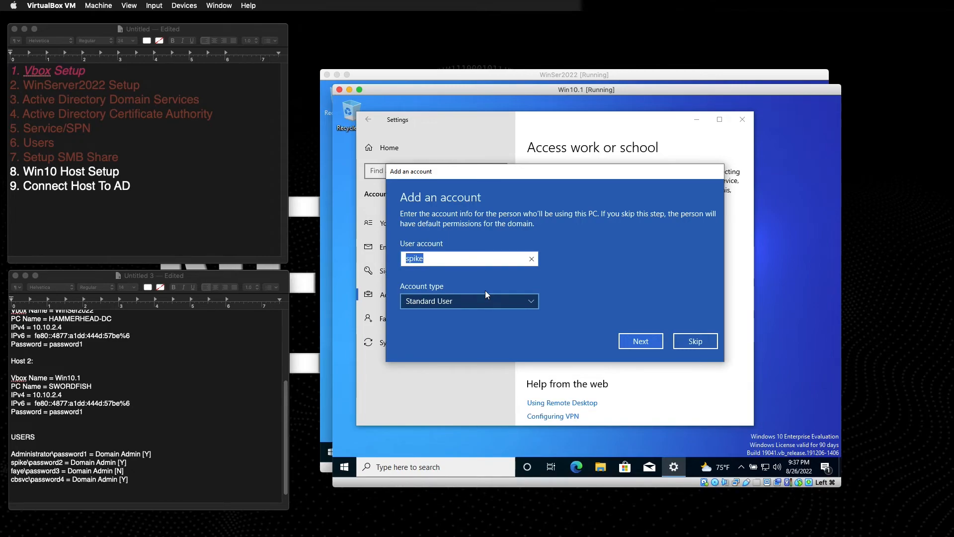
# Make spike an Administrator account on Win10.1, then restart the VM to complete the bebop join.
pyautogui.click(454, 263)
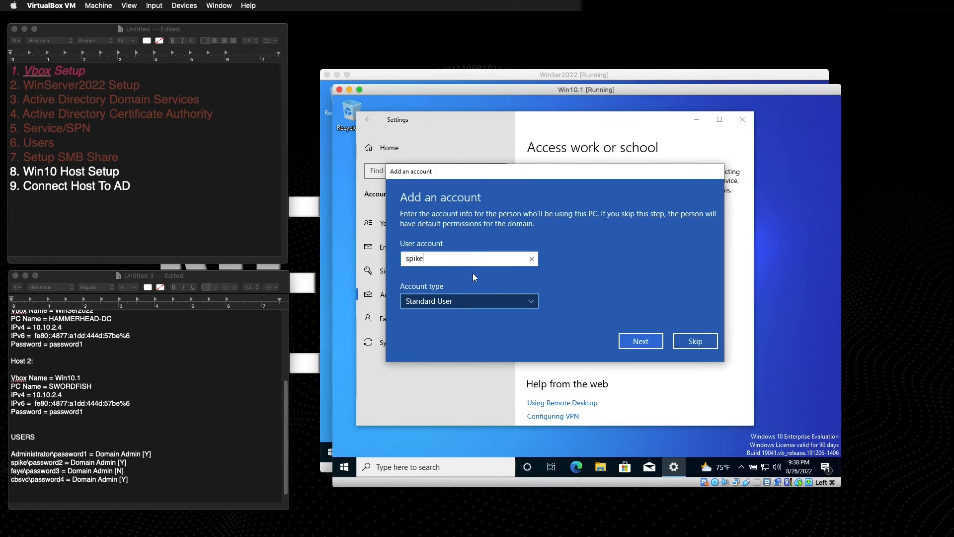
pyautogui.click(467, 301)
pyautogui.click(439, 283)
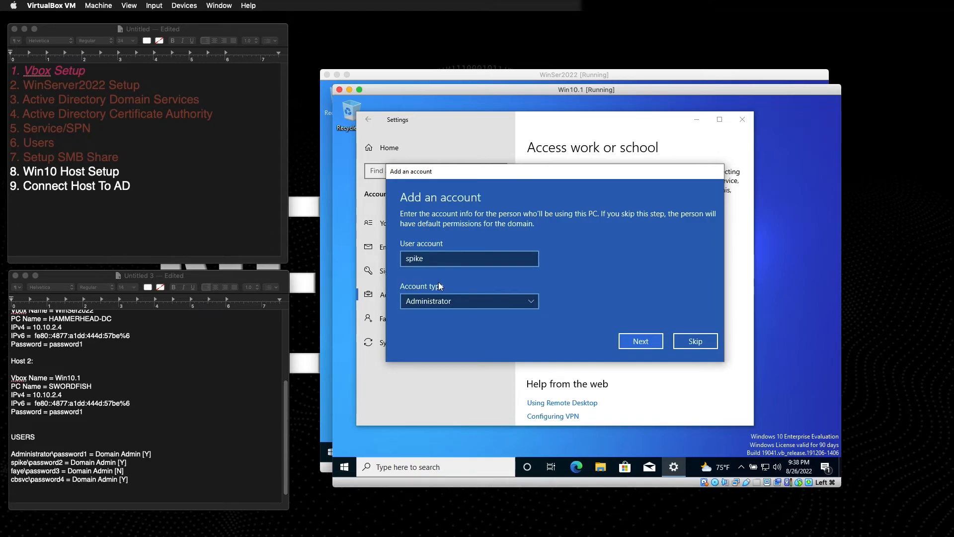
pyautogui.click(461, 299)
pyautogui.click(436, 317)
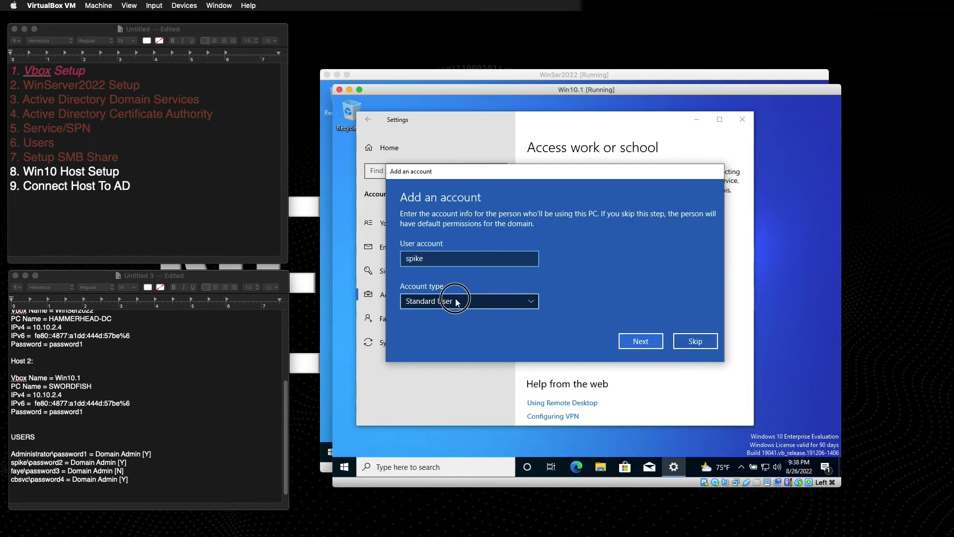
pyautogui.click(457, 300)
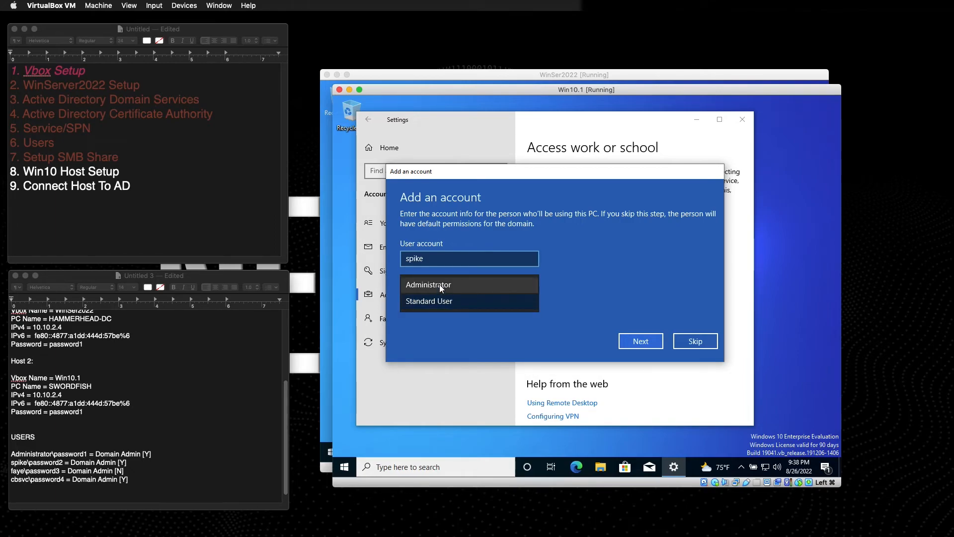
pyautogui.click(439, 284)
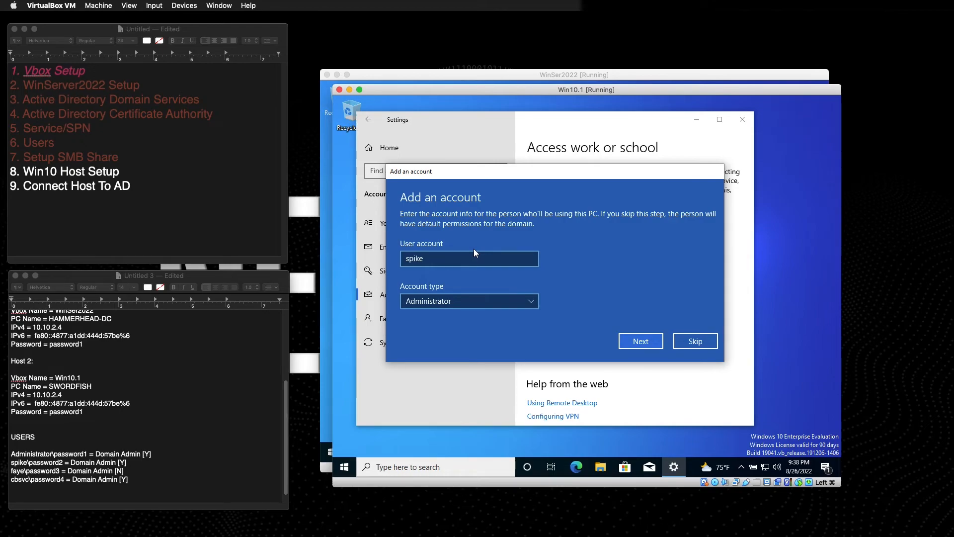
pyautogui.click(637, 341)
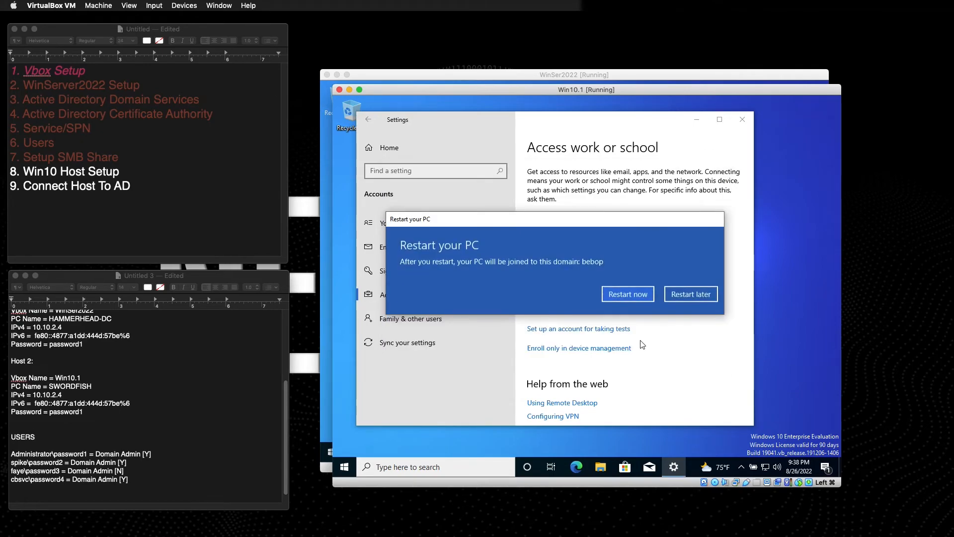
pyautogui.click(636, 294)
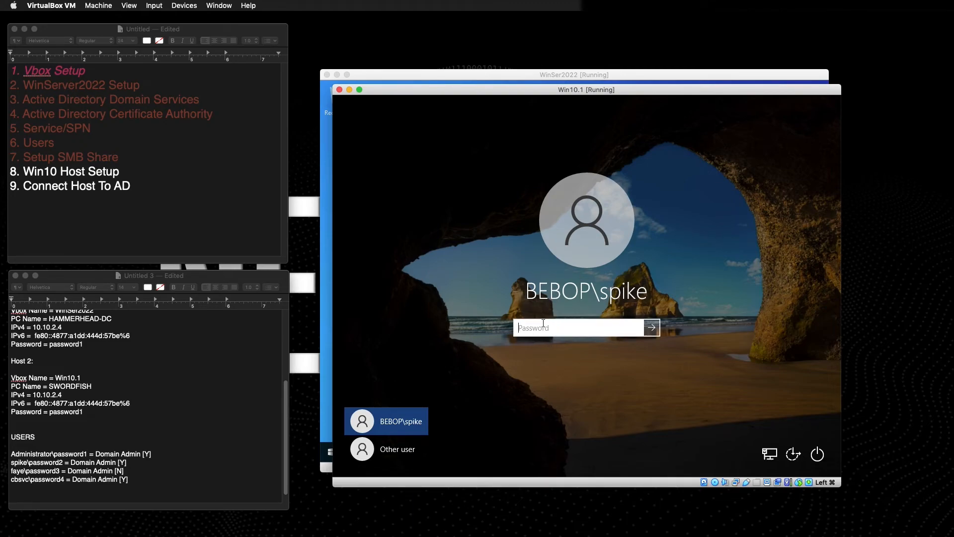
# Sign in to Win10.1 as spike and change Host 2's password digit to 2 in the notes.
pyautogui.write('password2')
pyautogui.press('Return')
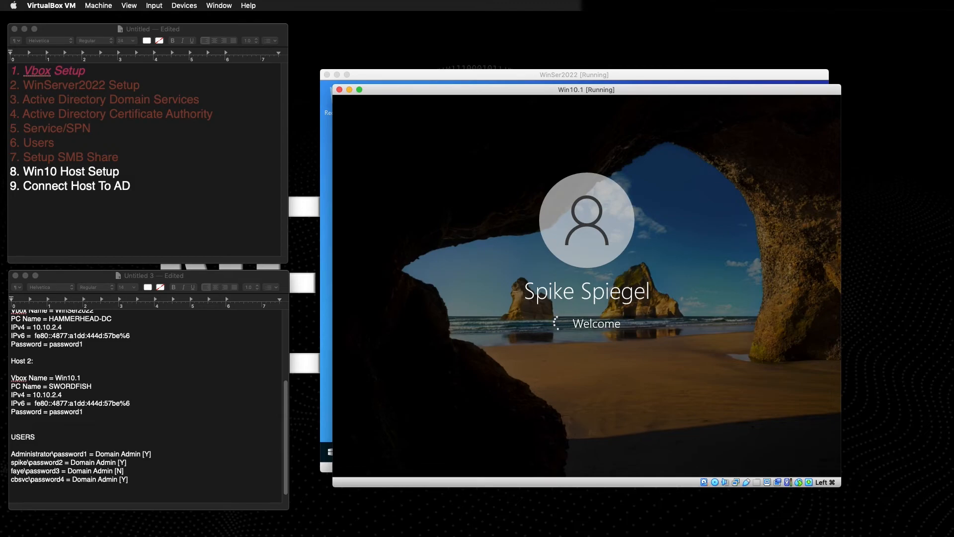
pyautogui.click(86, 411)
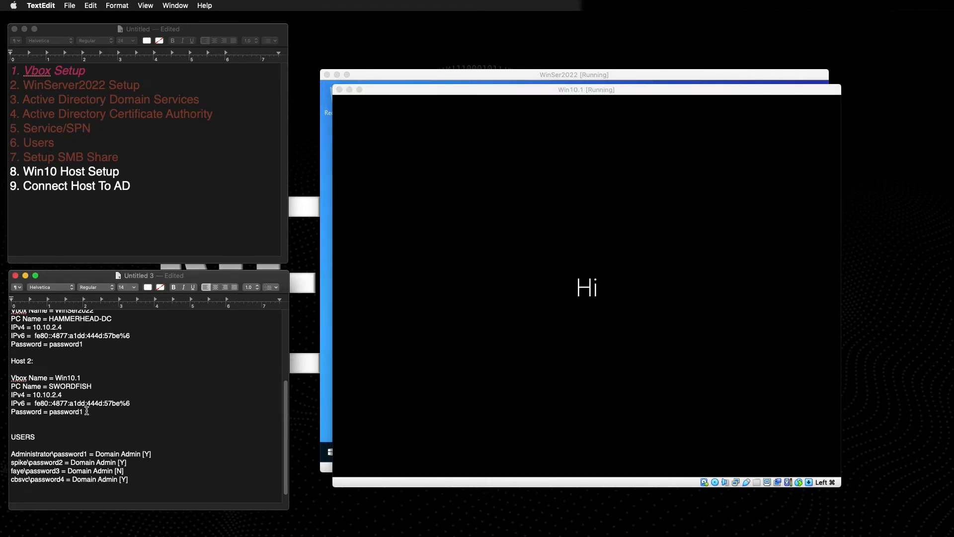
pyautogui.press('BackSpace')
pyautogui.write('2')
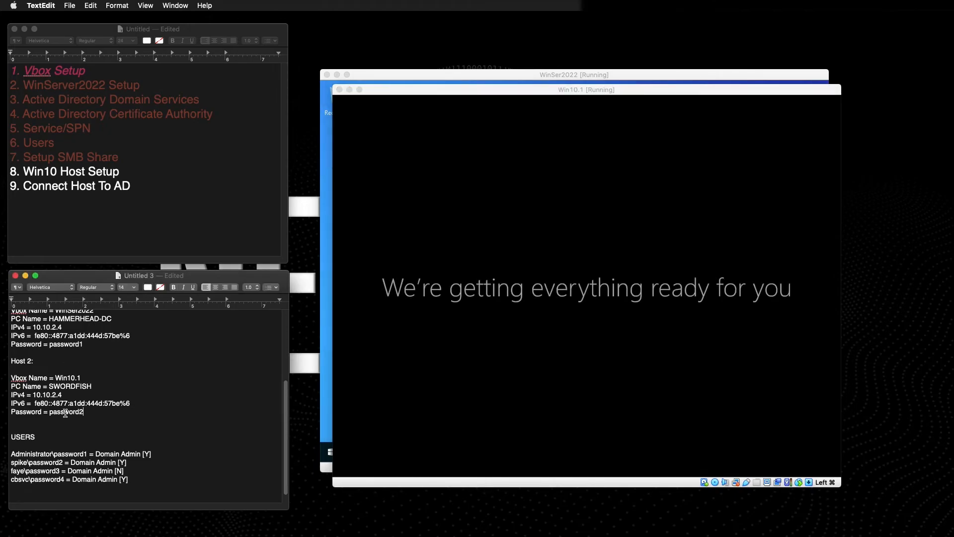
# Delete Host 2's old IPv6 address and set its IPv4 to 10.10.2.6.
pyautogui.moveTo(130, 403); pyautogui.dragTo(33, 403)
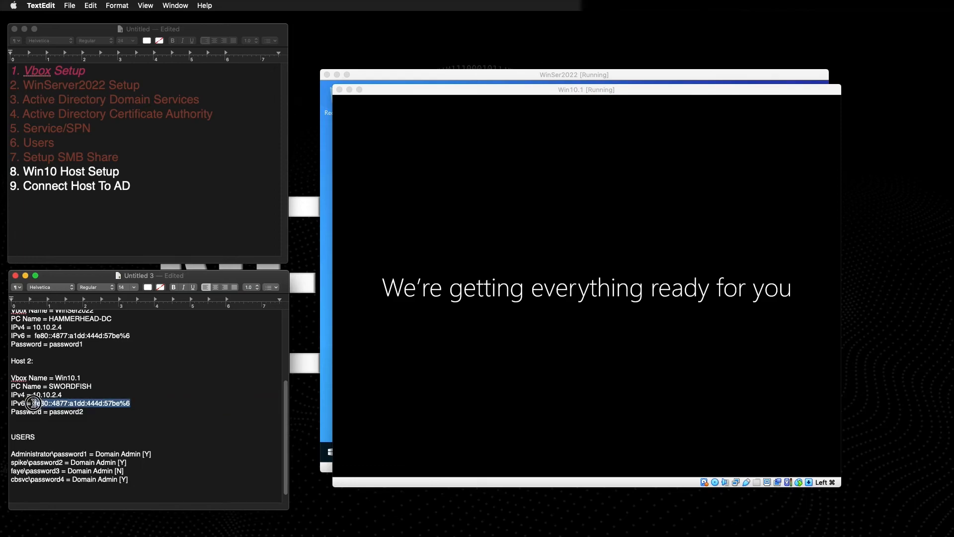
pyautogui.press('BackSpace')
pyautogui.click(63, 395)
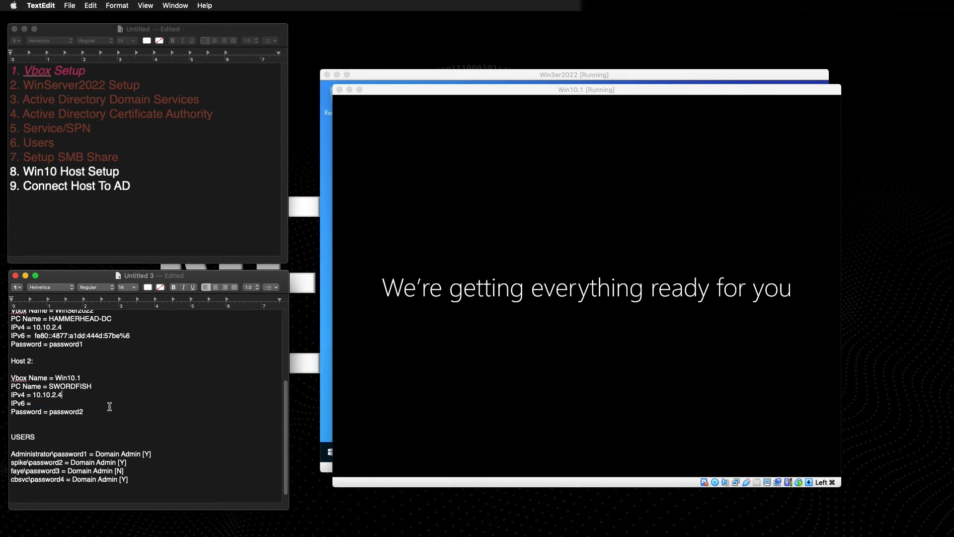
pyautogui.press('BackSpace')
pyautogui.write('5')
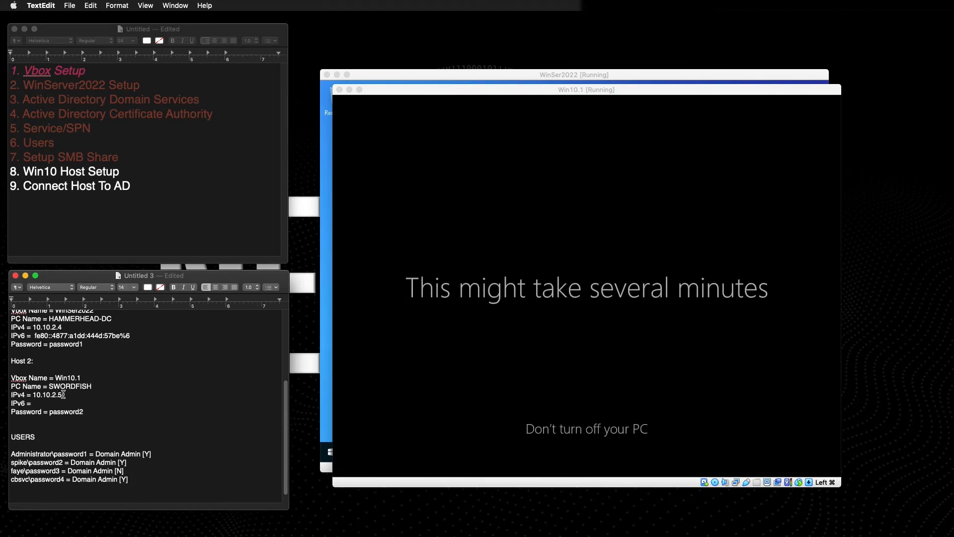
pyautogui.press('BackSpace')
pyautogui.write('6')
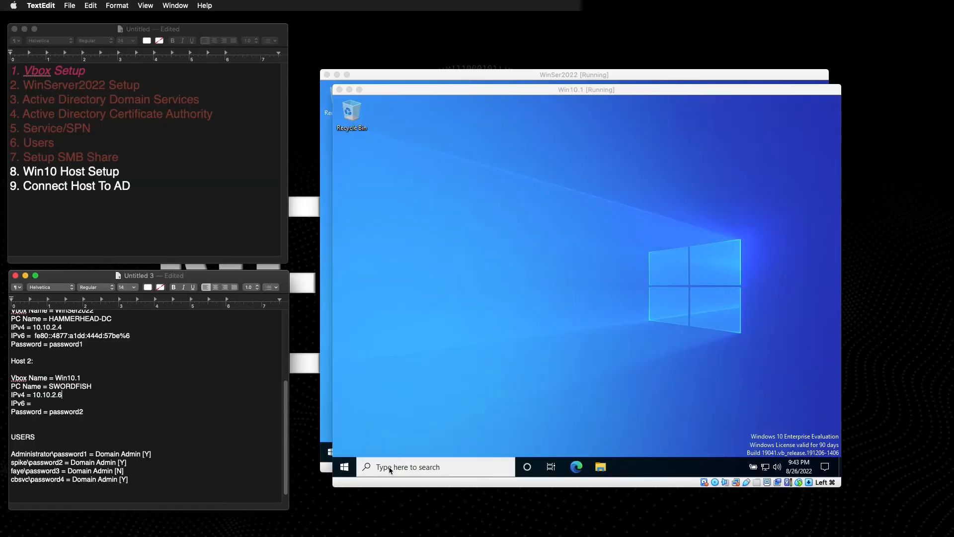
# Launch Command Prompt on Win10.1 from a 'cmd' search and run whoami.
pyautogui.click(391, 468)
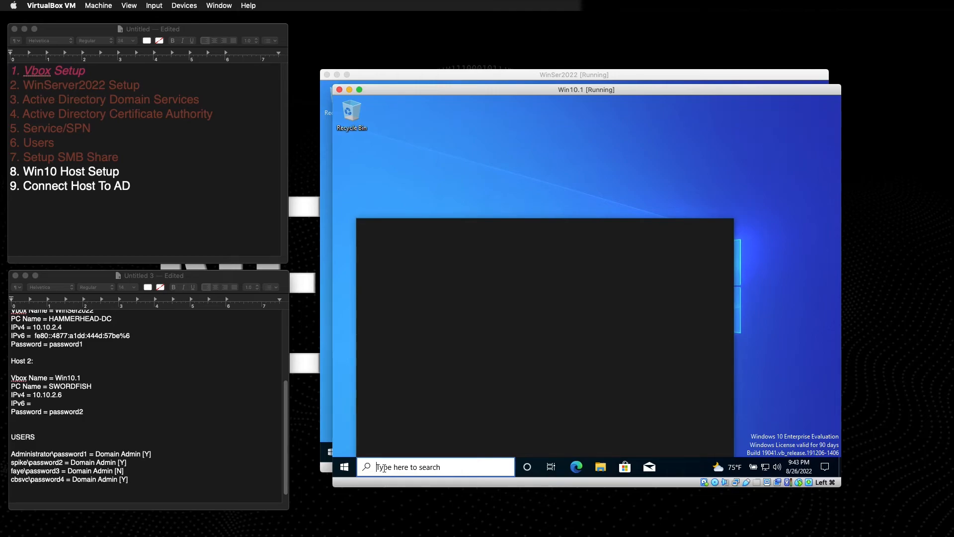
pyautogui.write('cmd')
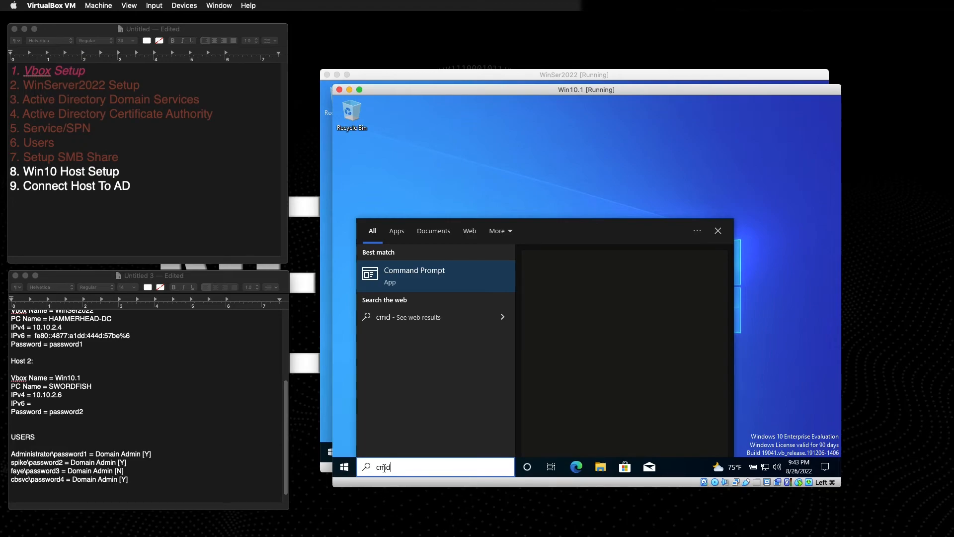
pyautogui.click(417, 271)
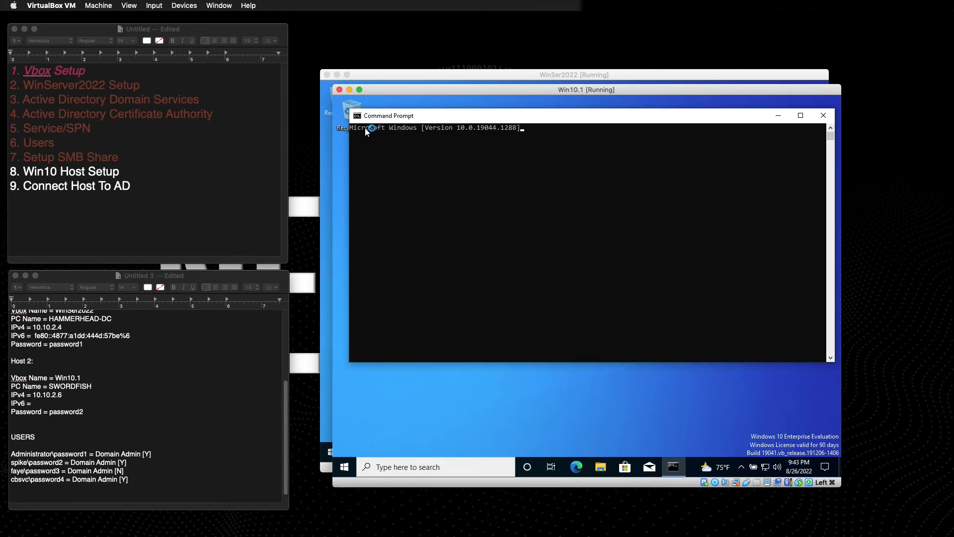
pyautogui.click(411, 155)
pyautogui.write('whoami')
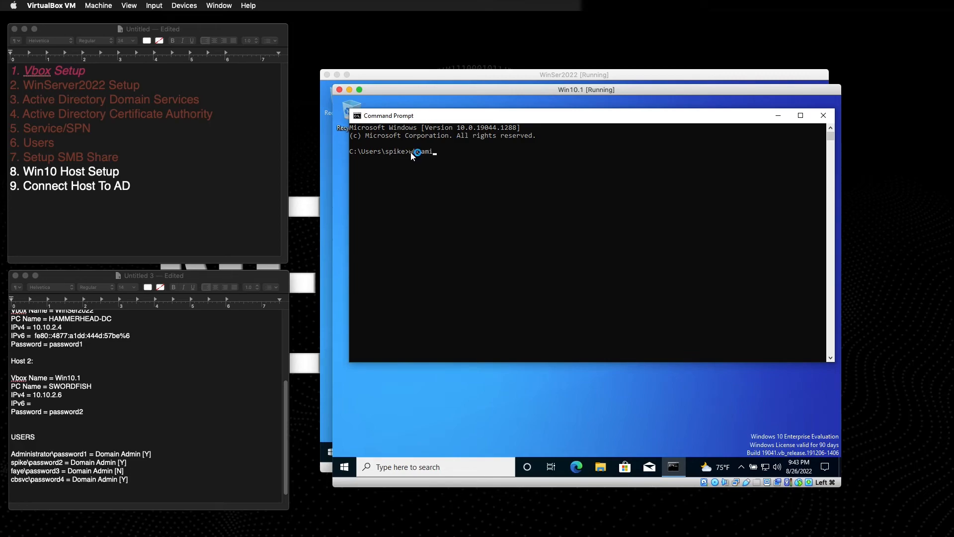
pyautogui.press('Return')
pyautogui.press('Return')
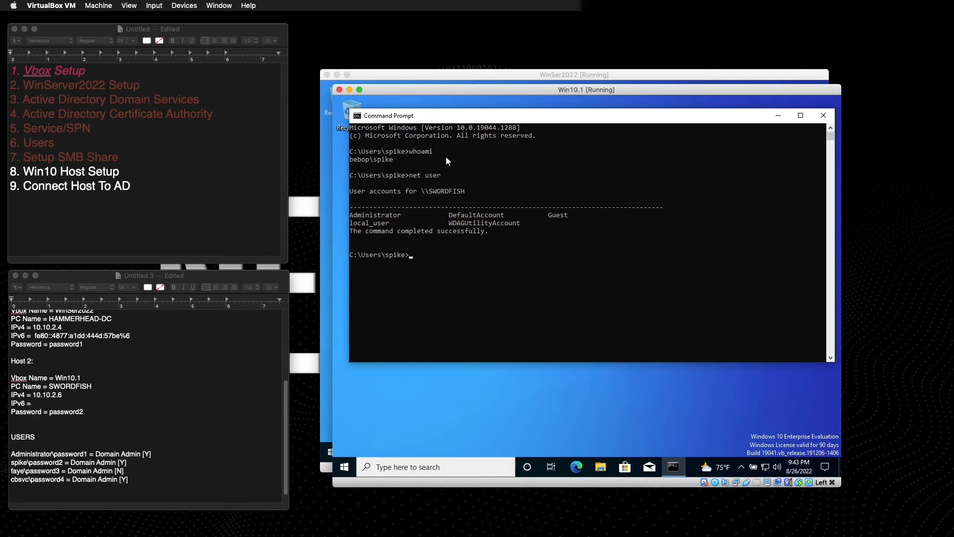
# Run ipconfig /all to show the full network details, fixing the mistyped command.
pyautogui.click(409, 254)
pyautogui.write('ipconfig a//')
pyautogui.press('Return')
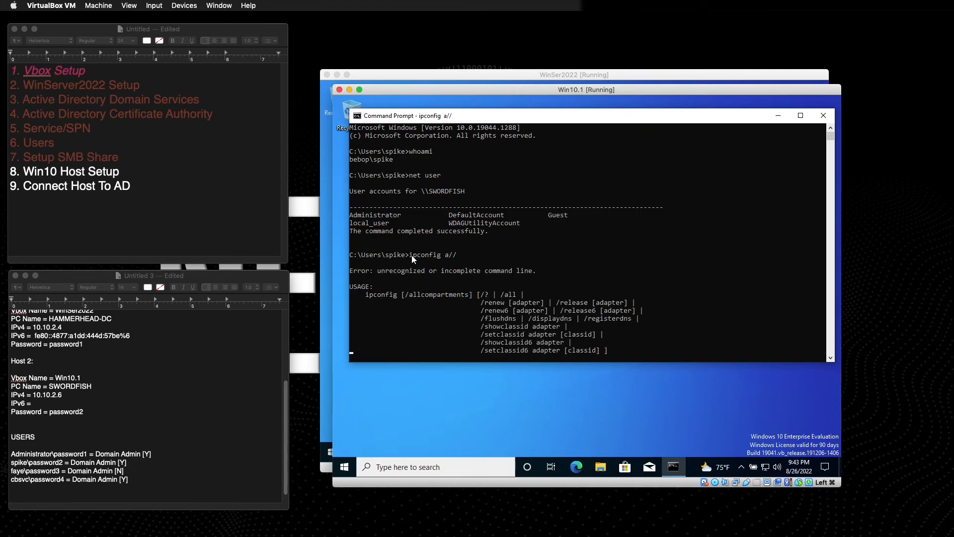
pyautogui.press('Up')
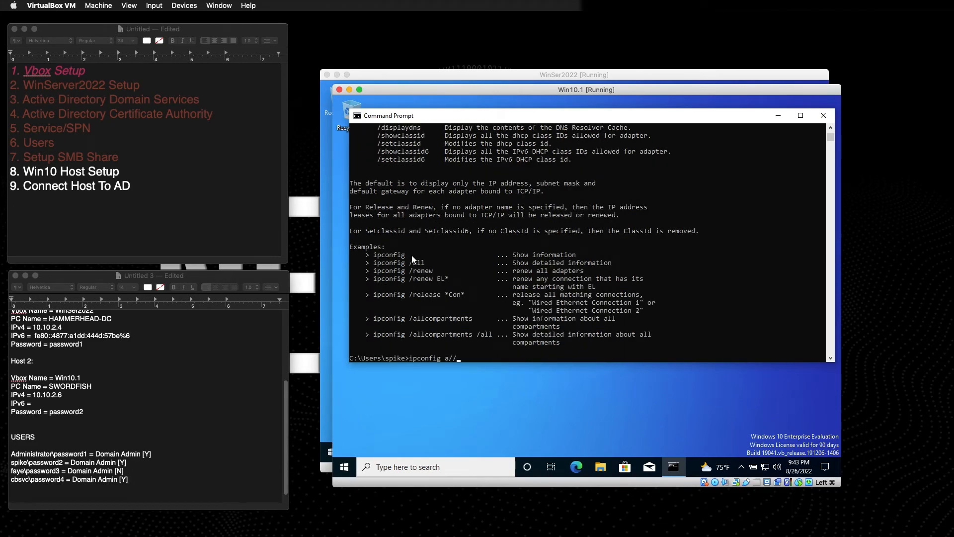
pyautogui.press('BackSpace')
pyautogui.write('/all')
pyautogui.press('Return')
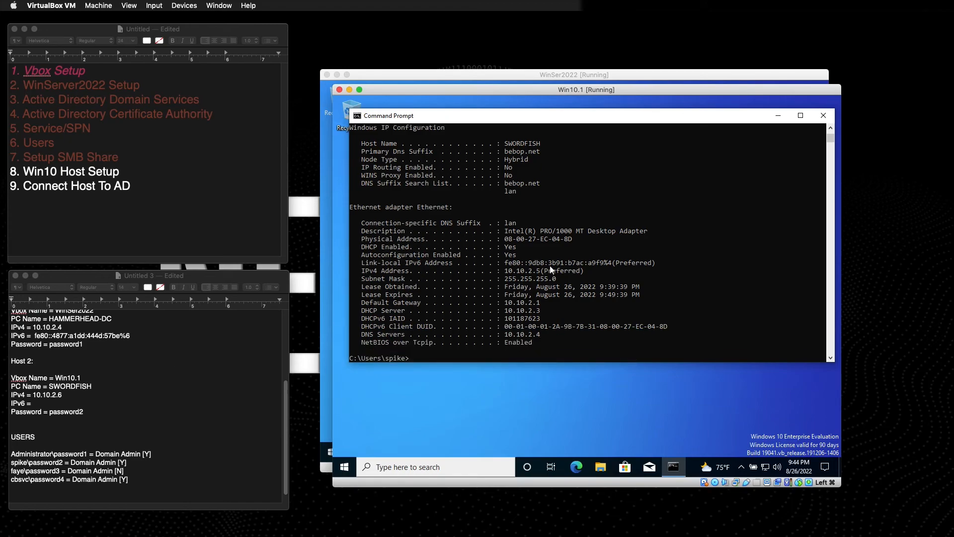
# Correct Host 2's IPv4 to 10.10.2.5 in the Untitled 3 lab notes.
pyautogui.click(53, 438)
pyautogui.click(40, 404)
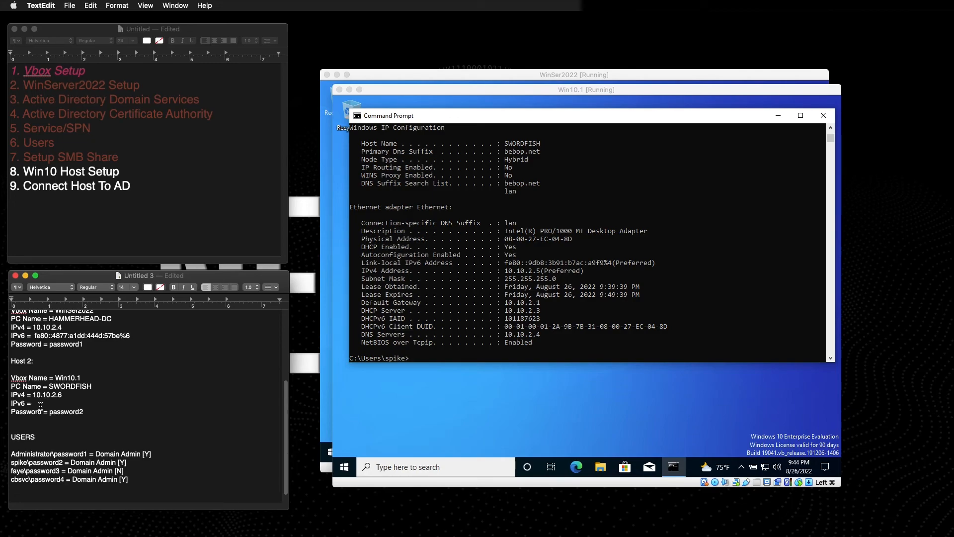
pyautogui.write('10.10')
pyautogui.click(67, 396)
pyautogui.press('BackSpace')
pyautogui.write('5')
# Record Host 2's IPv6 as fe80::9db8:3b91:b7ac:a9f9%4.
pyautogui.click(57, 403)
pyautogui.press('BackSpace')
pyautogui.press('BackSpace')
pyautogui.press('BackSpace')
pyautogui.press('BackSpace')
pyautogui.press('BackSpace')
pyautogui.press('BackSpace')
pyautogui.write('fe80::9db8')
pyautogui.write(':3b91')
pyautogui.write('b7ac:a9f9%4')
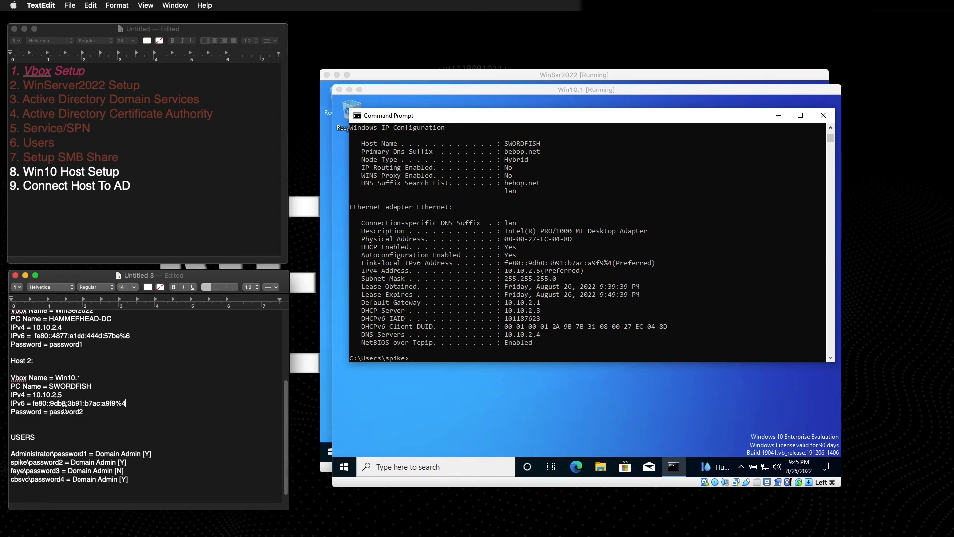
# Label Host 1 as '(Domain Controller)' in the lab notes.
pyautogui.press('Down')
pyautogui.scroll(3, 113, 408)
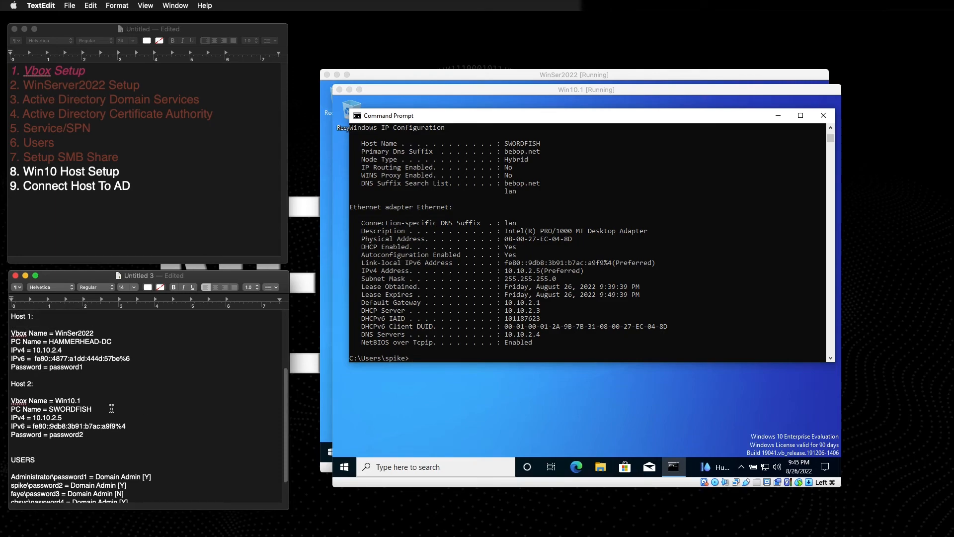
pyautogui.scroll(2, 112, 408)
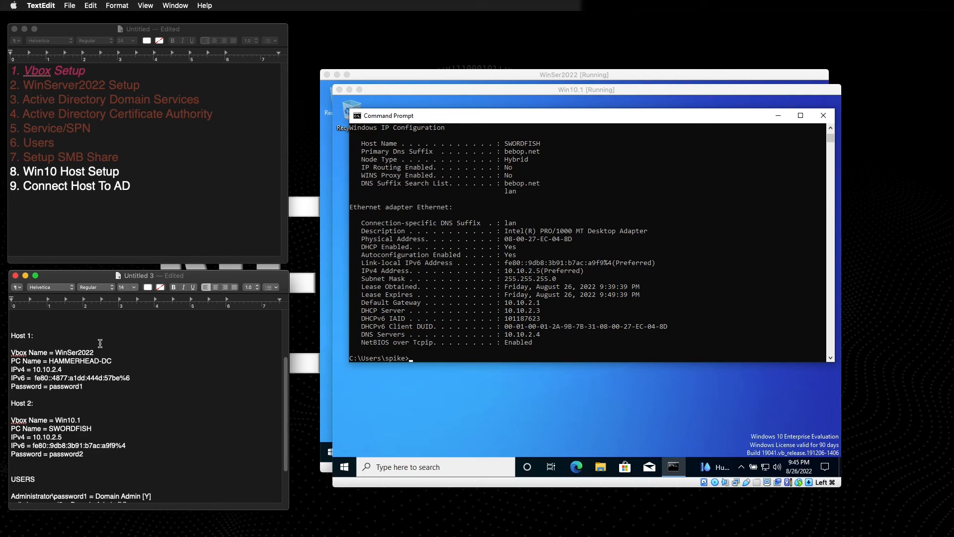
pyautogui.click(36, 340)
pyautogui.write('(Domain Controller')
# Add 'Active Directory = [Y]' and 'Domain Name = bebop.net' lines above Address/Range.
pyautogui.click(110, 408)
pyautogui.scroll(5, 95, 350)
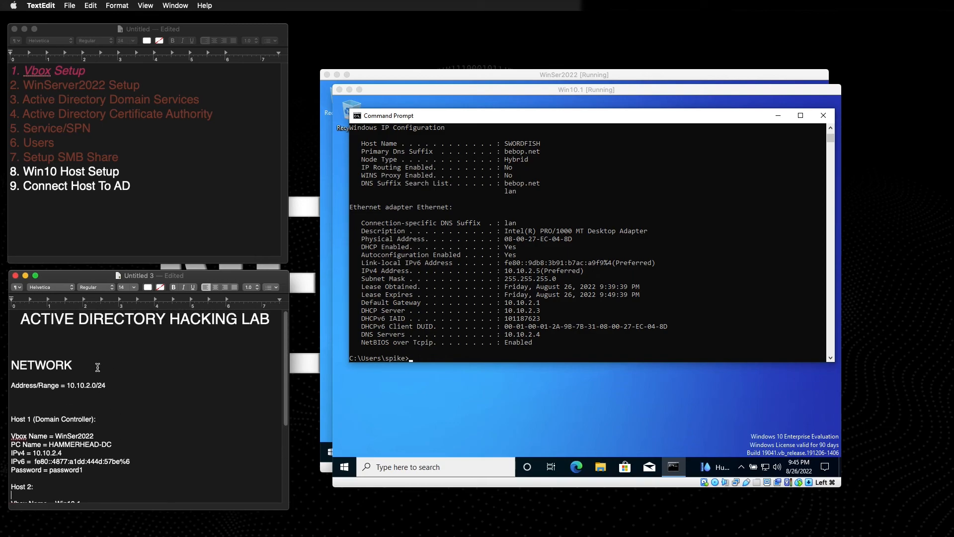
pyautogui.click(114, 382)
pyautogui.click(11, 385)
pyautogui.press('Return')
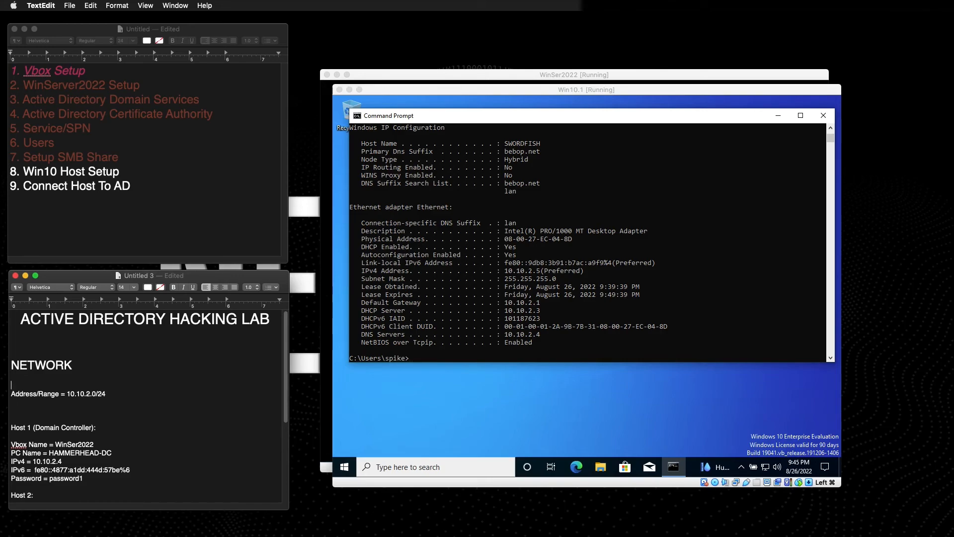
pyautogui.write('Active Directory = [Y]')
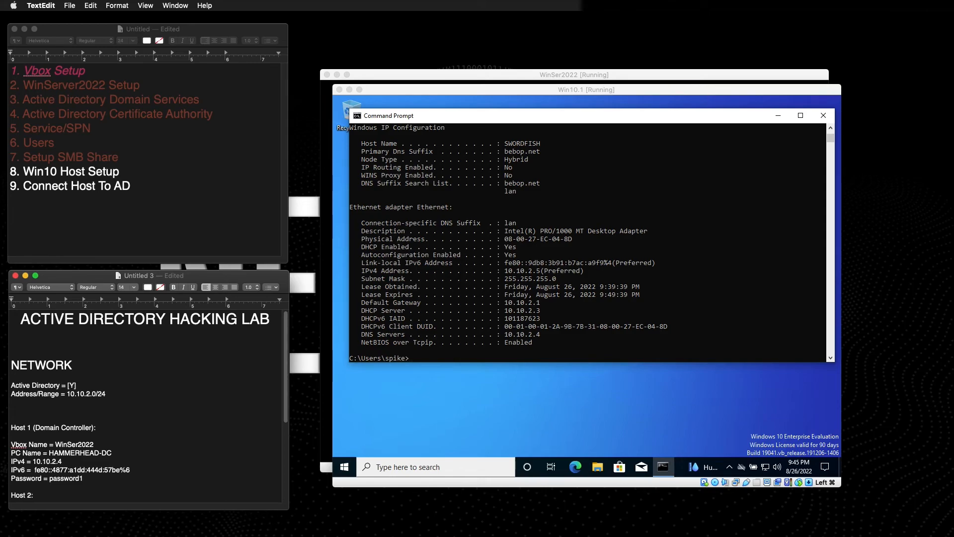
pyautogui.press('Return')
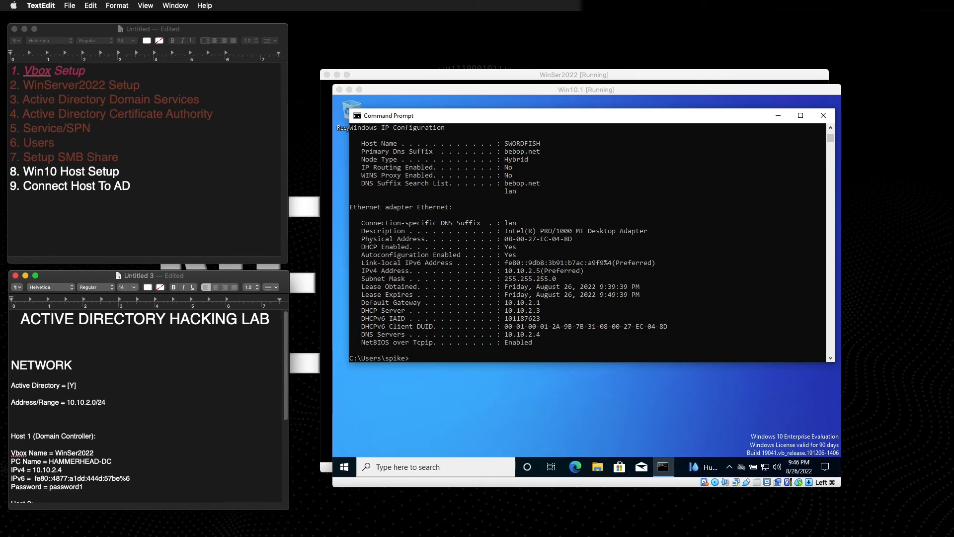
pyautogui.write('Domain Name = bebop.net')
# Recolour checklist items 8 and 9 dark purple.
pyautogui.click(131, 431)
pyautogui.click(129, 186)
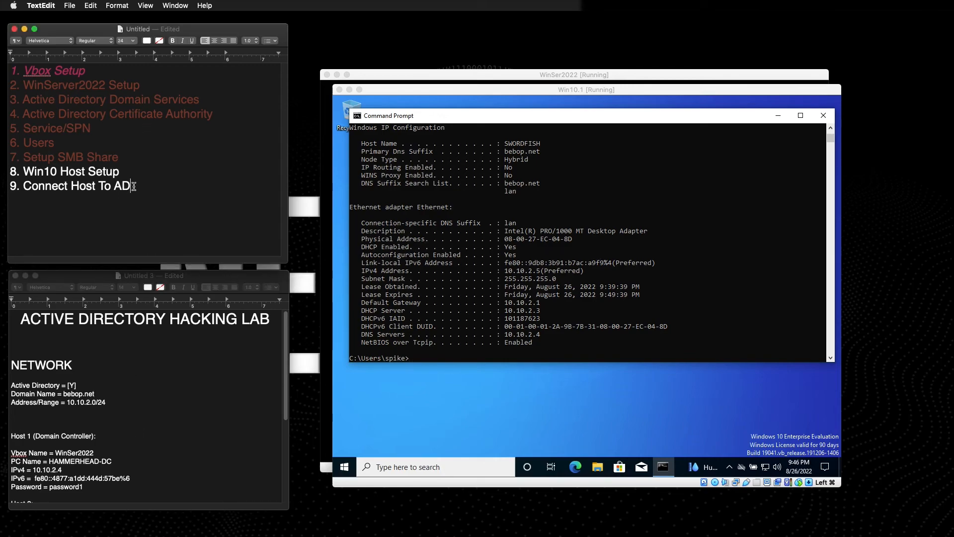
pyautogui.moveTo(128, 186); pyautogui.dragTo(2, 169)
pyautogui.click(147, 40)
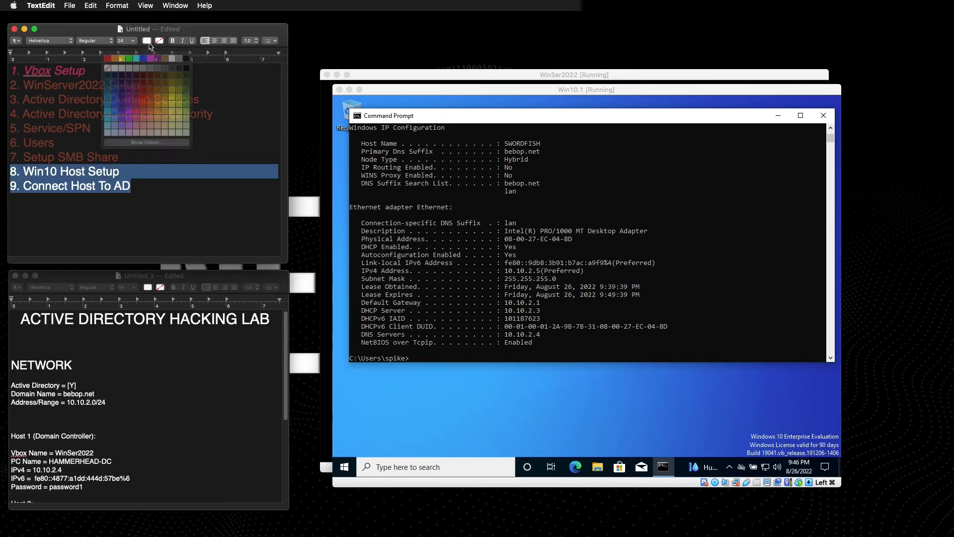
pyautogui.click(136, 81)
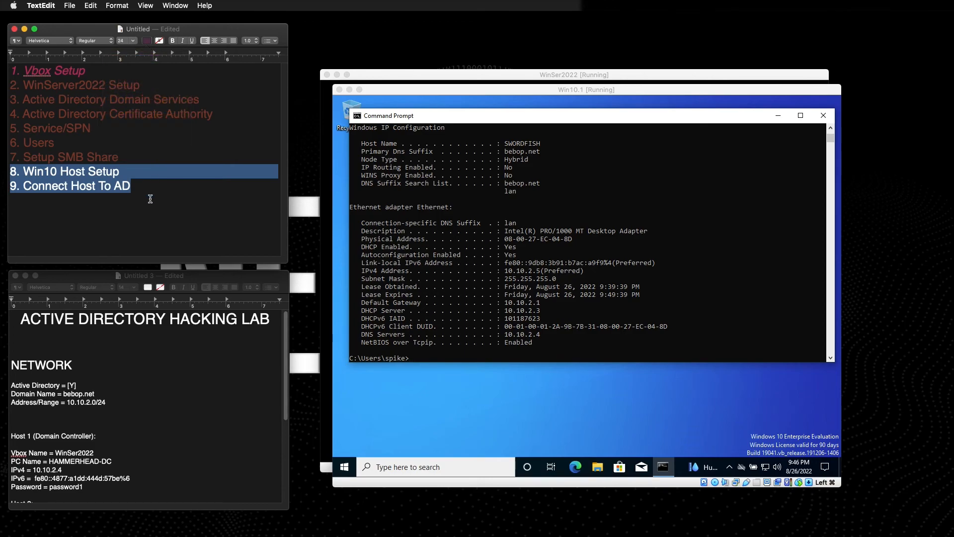
pyautogui.click(152, 204)
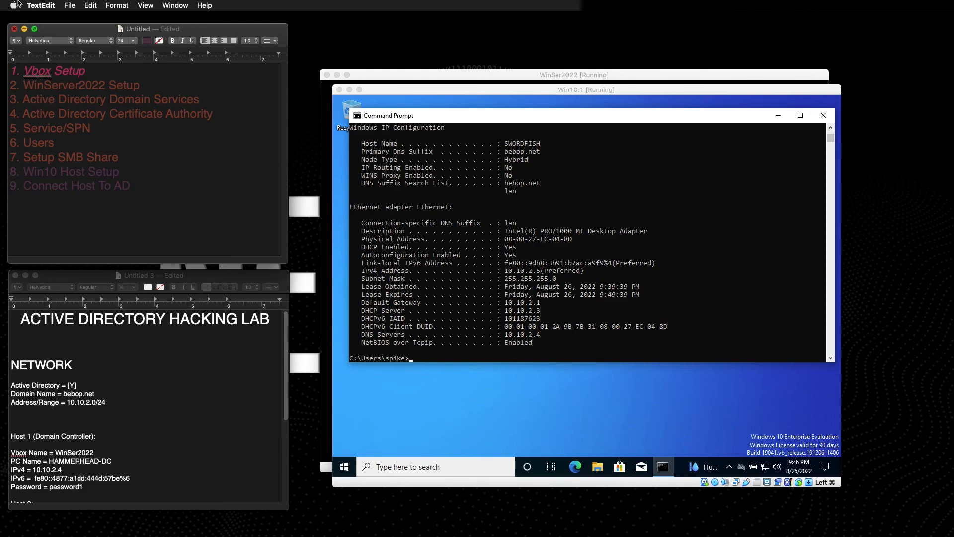
# Close the checklist without saving and lock the WinSer2022 VM.
pyautogui.click(15, 29)
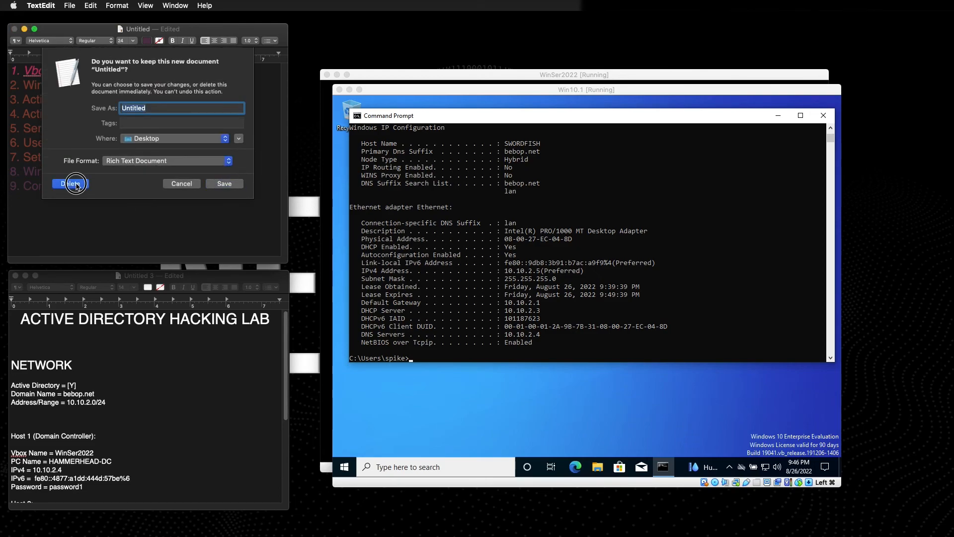
pyautogui.press('super+BackSpace')
pyautogui.click(573, 75)
pyautogui.click(595, 185)
pyautogui.press('super+l')
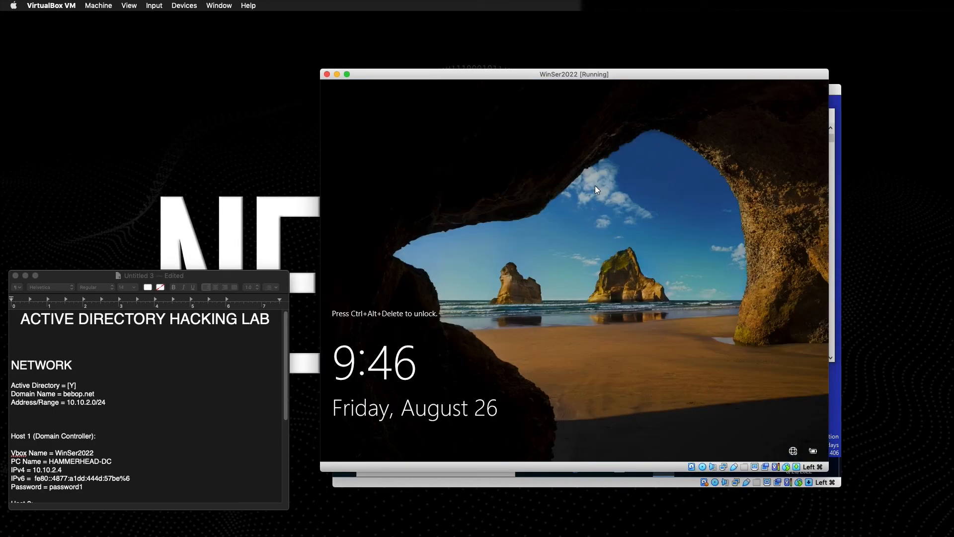
# Sign in to WinSer2022 with the administrator password and launch Active Directory Users and Computers.
pyautogui.press('super+Delete')
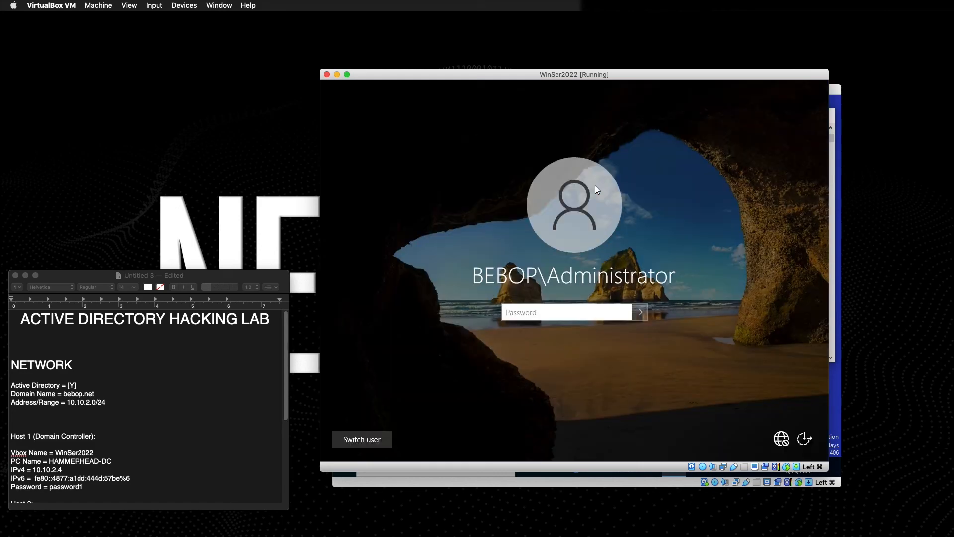
pyautogui.write('password1')
pyautogui.press('Return')
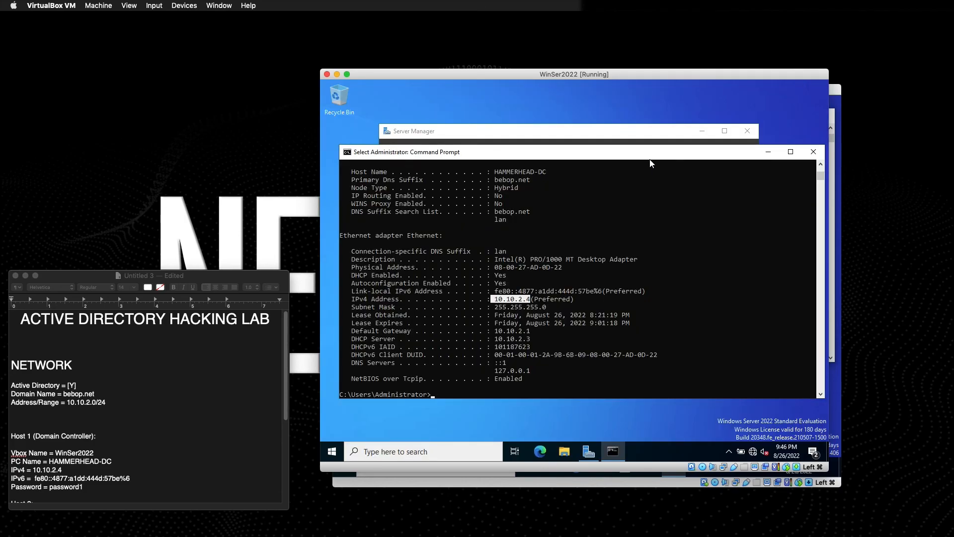
pyautogui.click(530, 131)
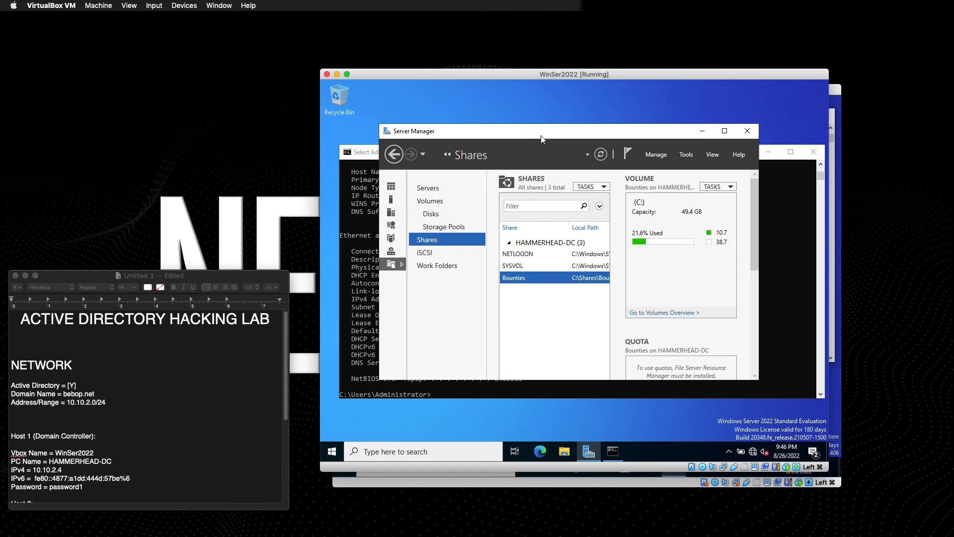
pyautogui.click(687, 156)
pyautogui.click(687, 156)
pyautogui.click(687, 155)
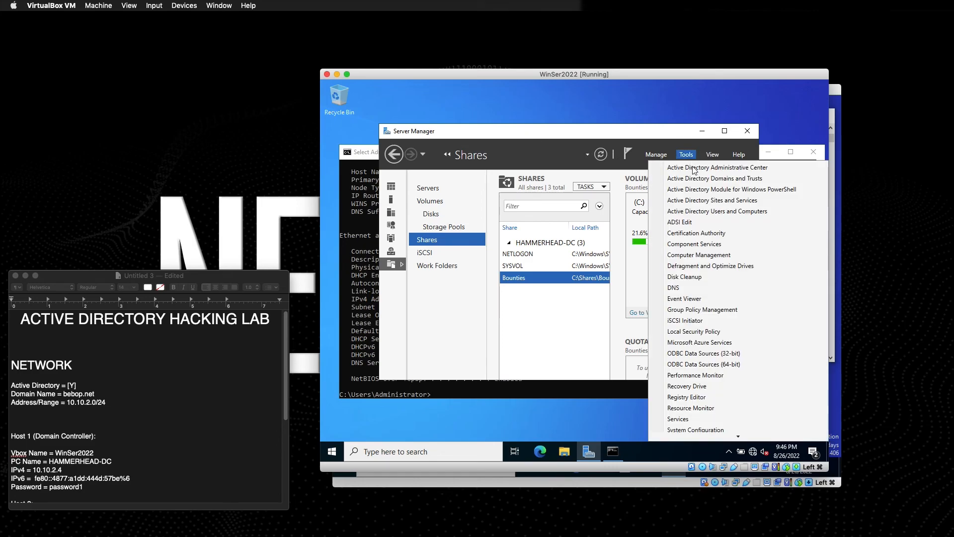
pyautogui.click(699, 213)
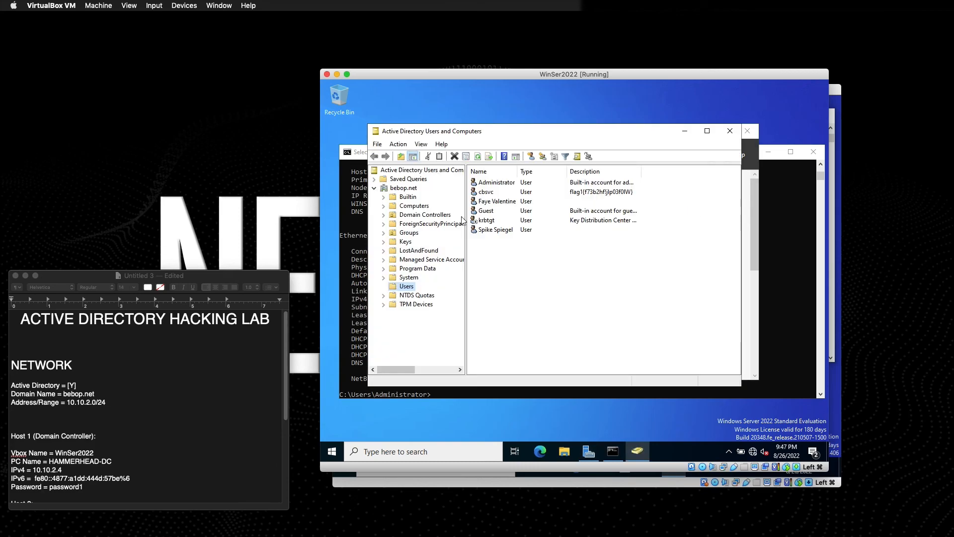
# Turn off Advanced Features and browse the Guest and Administrator accounts in Users.
pyautogui.click(485, 212)
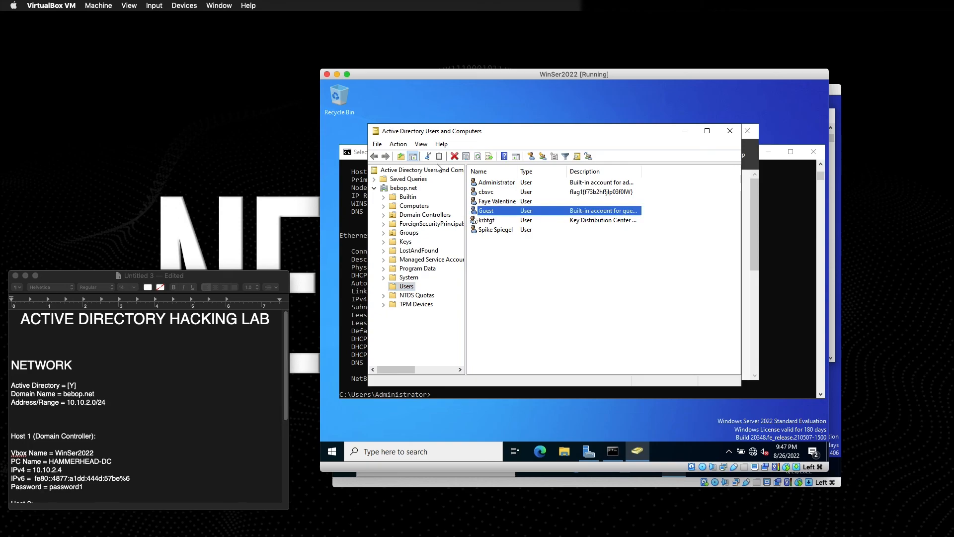
pyautogui.click(421, 144)
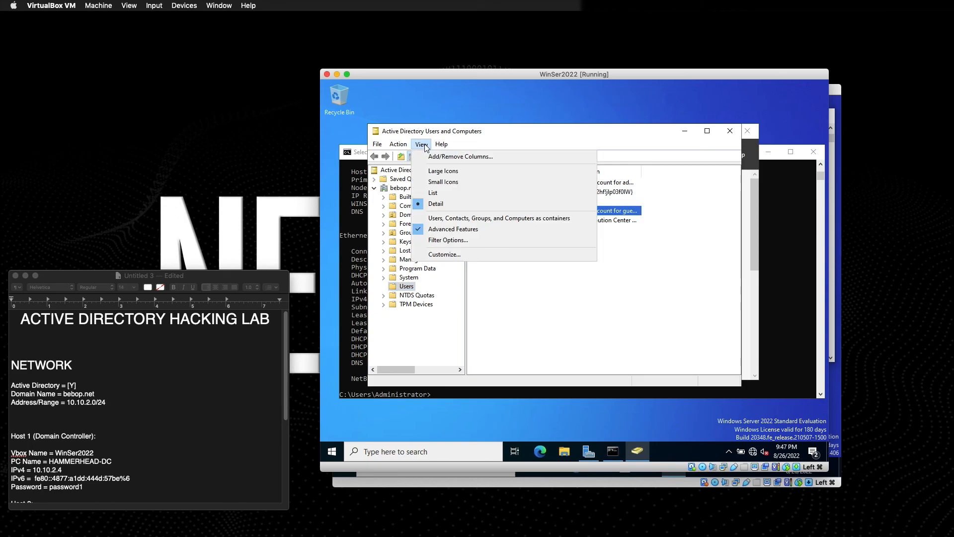
pyautogui.click(447, 227)
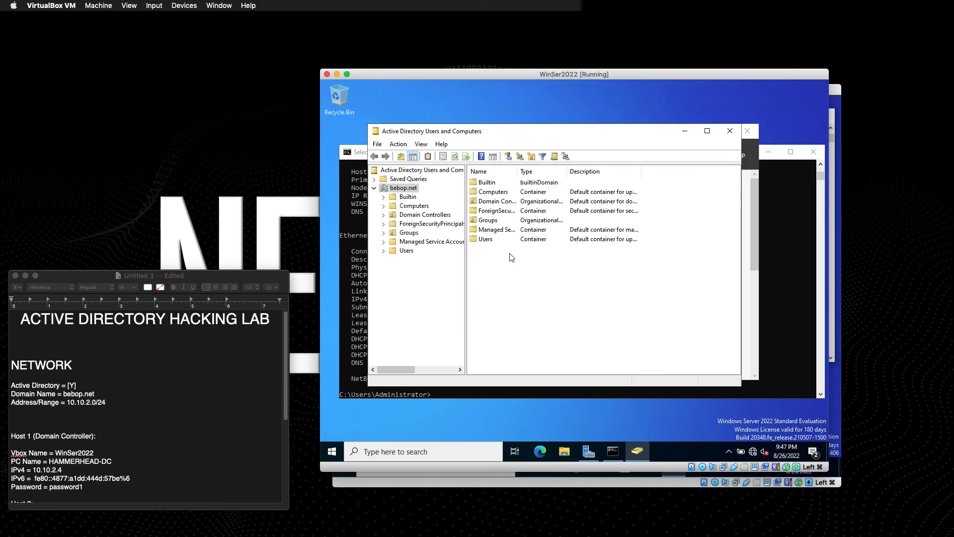
pyautogui.click(406, 250)
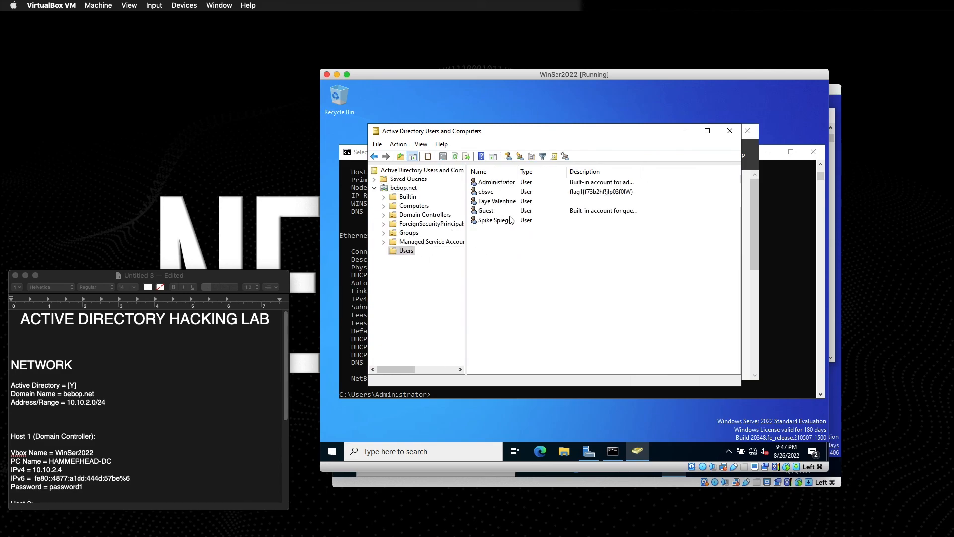
pyautogui.click(499, 221)
pyautogui.click(490, 212)
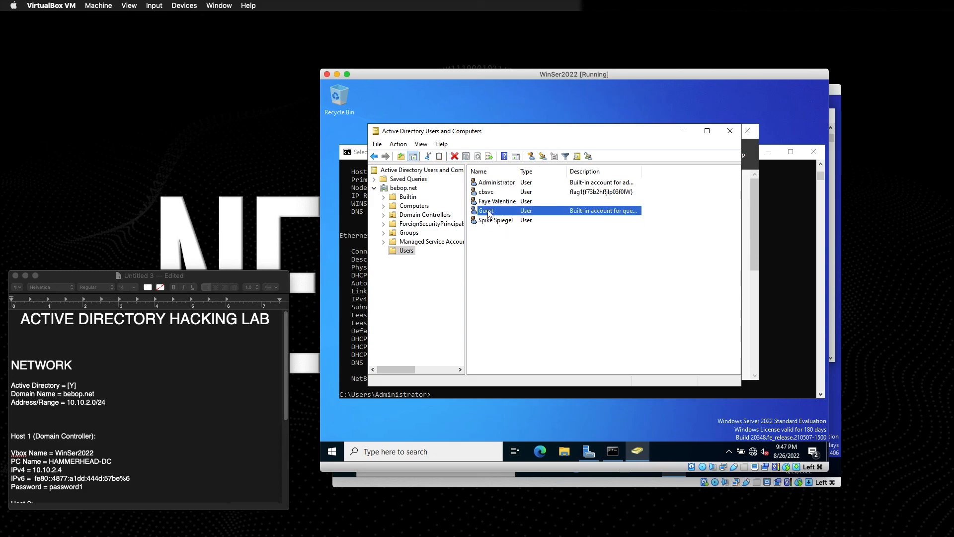
pyautogui.click(491, 183)
# Refresh Computers and review SWORDFISH's properties tabs, then cancel without changes.
pyautogui.click(416, 206)
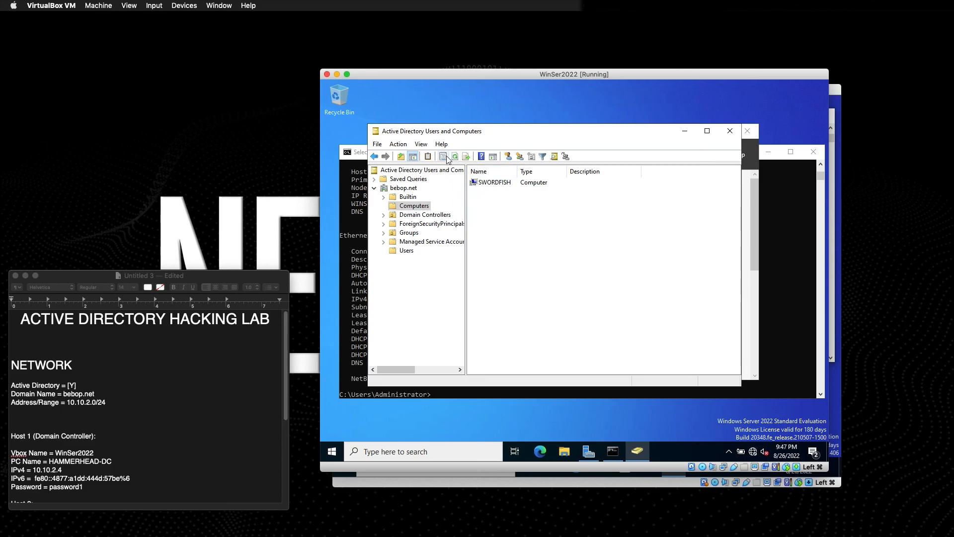
pyautogui.click(454, 157)
pyautogui.click(489, 181)
pyautogui.doubleClick(489, 181)
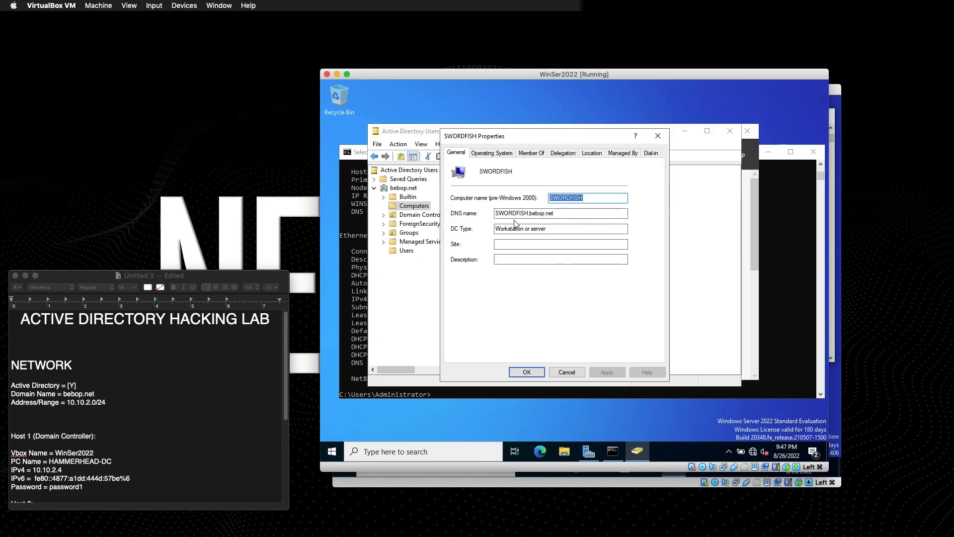
pyautogui.click(491, 154)
pyautogui.click(533, 153)
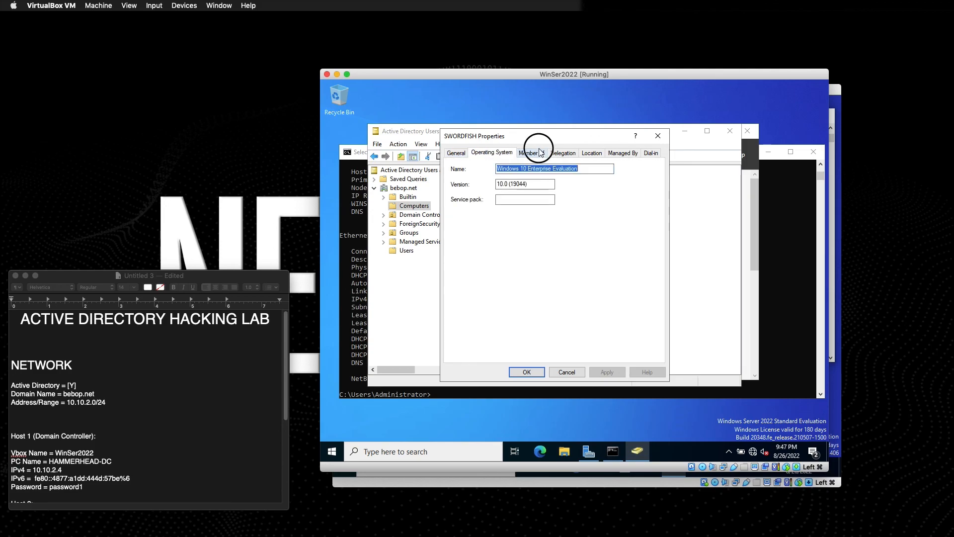
pyautogui.click(567, 154)
pyautogui.click(592, 154)
pyautogui.click(623, 153)
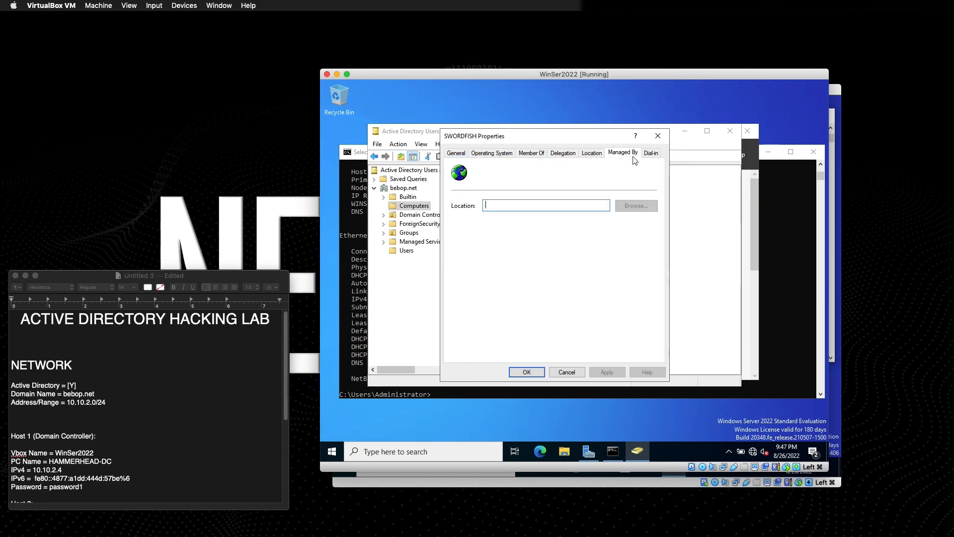
pyautogui.click(650, 153)
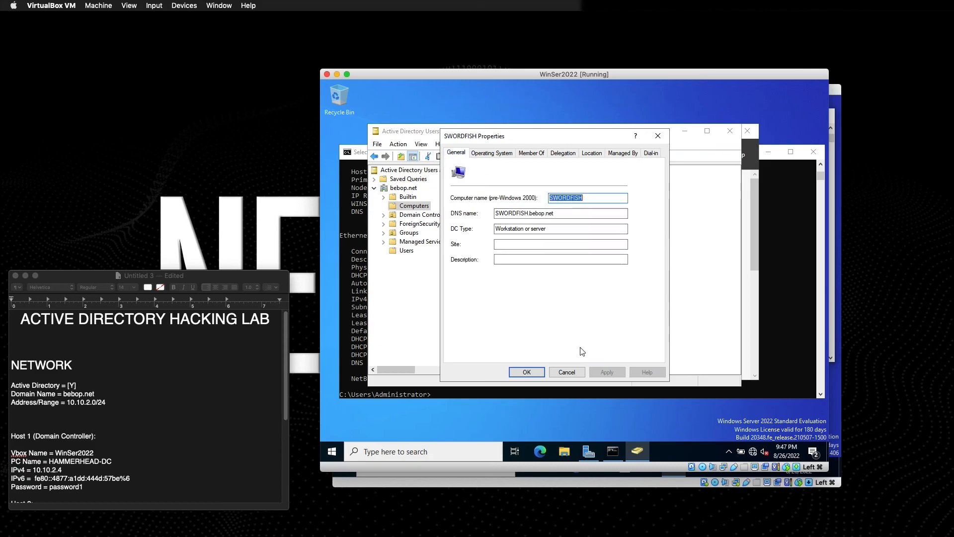
pyautogui.click(567, 371)
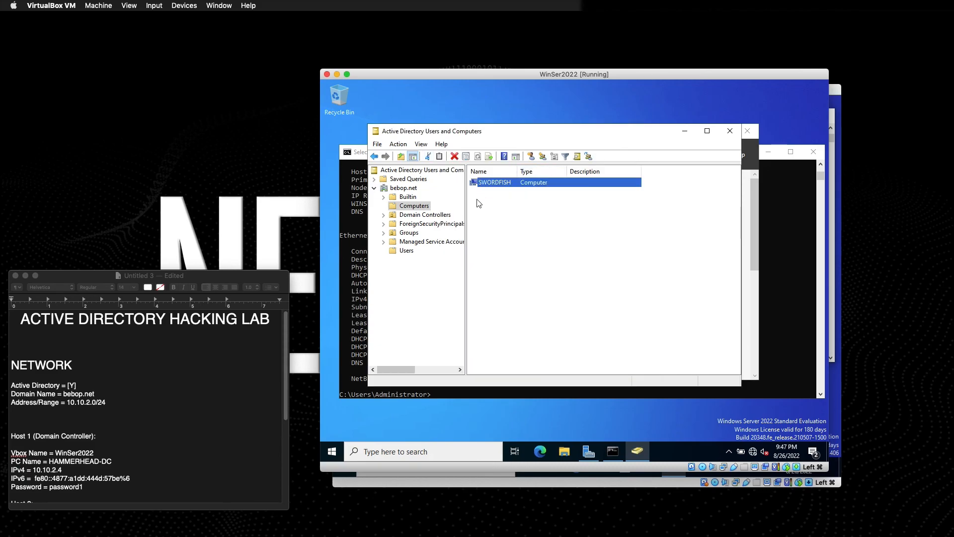
# Collapse the bebop.net tree and close Active Directory Users and Computers and Server Manager.
pyautogui.click(375, 188)
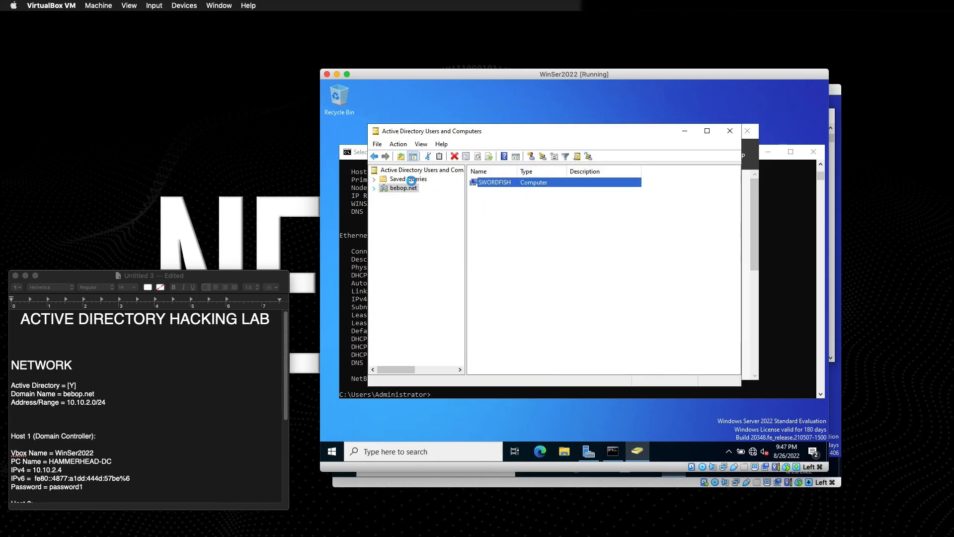
pyautogui.click(410, 189)
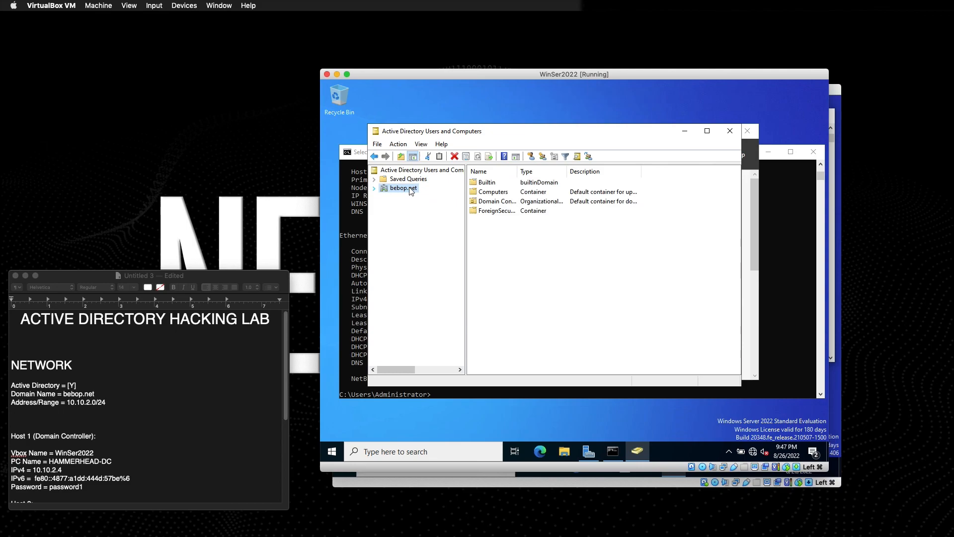
pyautogui.click(730, 132)
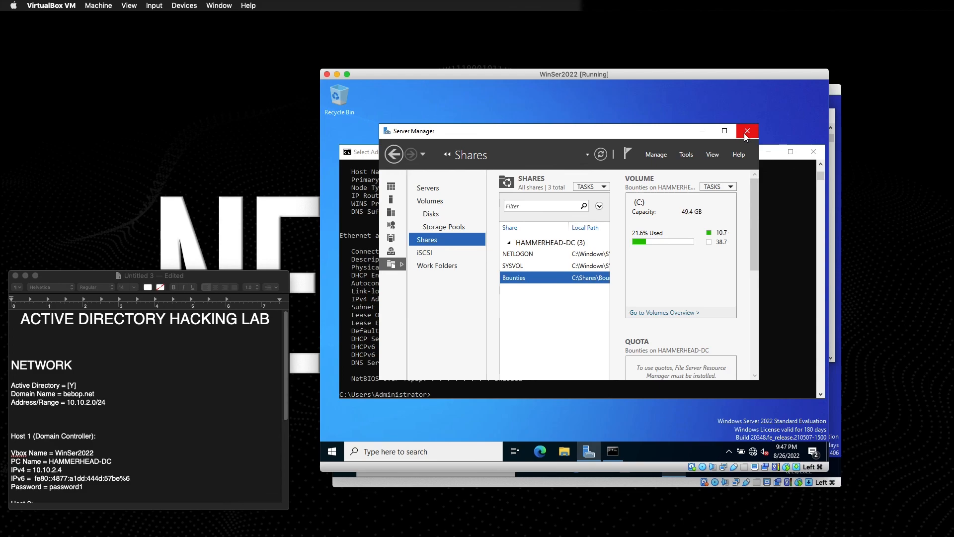
pyautogui.click(747, 131)
# Close the server's Command Prompt and bring Win10.1's ipconfig window to the front.
pyautogui.click(806, 154)
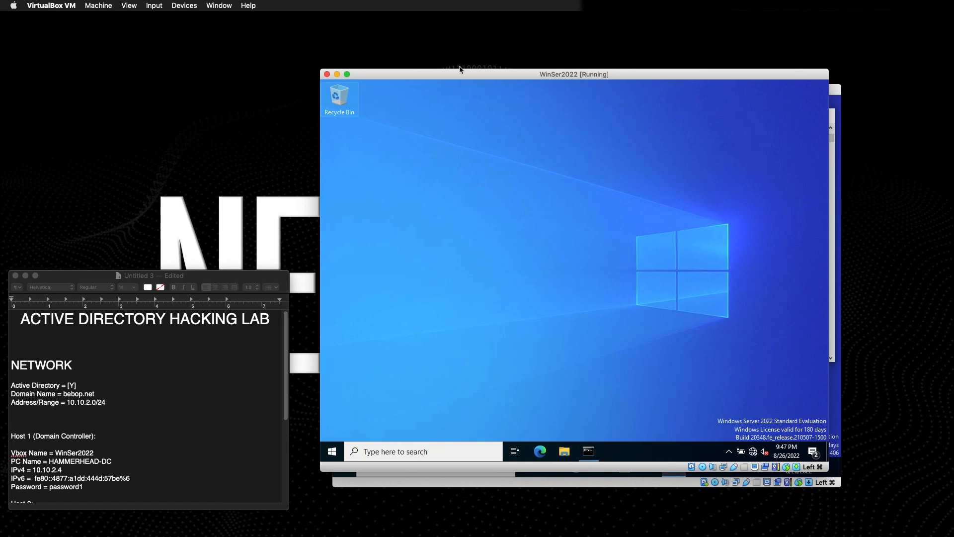
pyautogui.moveTo(466, 77); pyautogui.dragTo(316, 73)
pyautogui.click(755, 99)
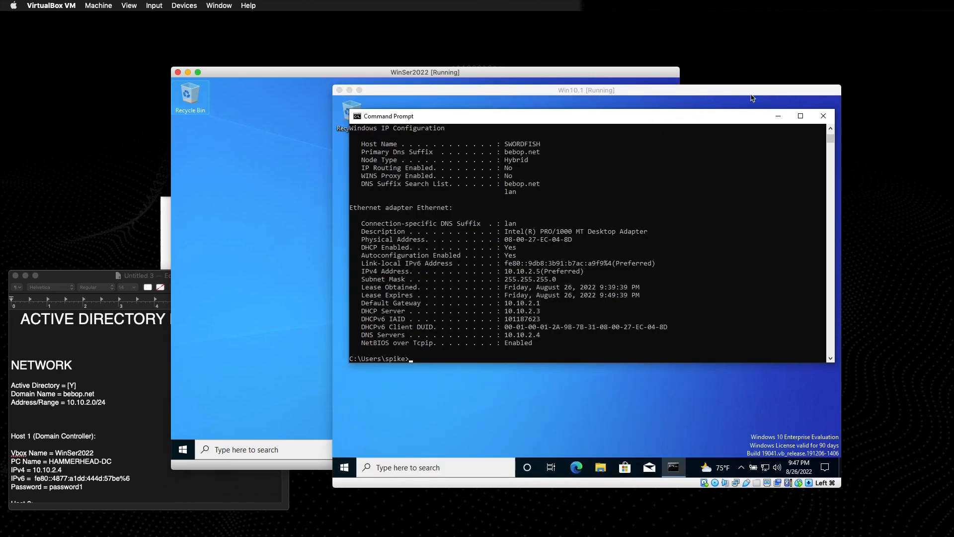
pyautogui.moveTo(752, 94)
pyautogui.mouseDown()
pyautogui.moveTo(776, 79)
pyautogui.moveTo(737, 111)
pyautogui.moveTo(757, 94)
pyautogui.mouseUp()
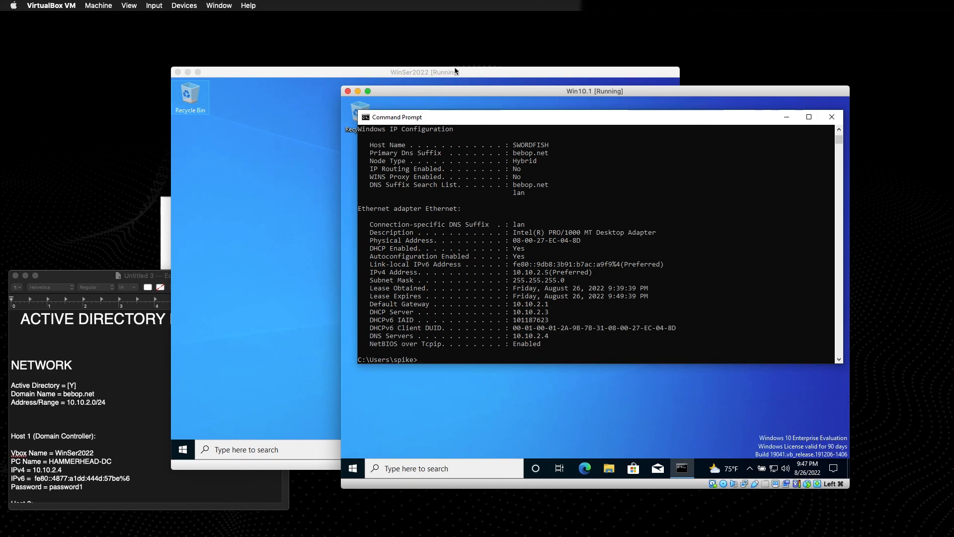
pyautogui.moveTo(440, 95); pyautogui.dragTo(386, 79)
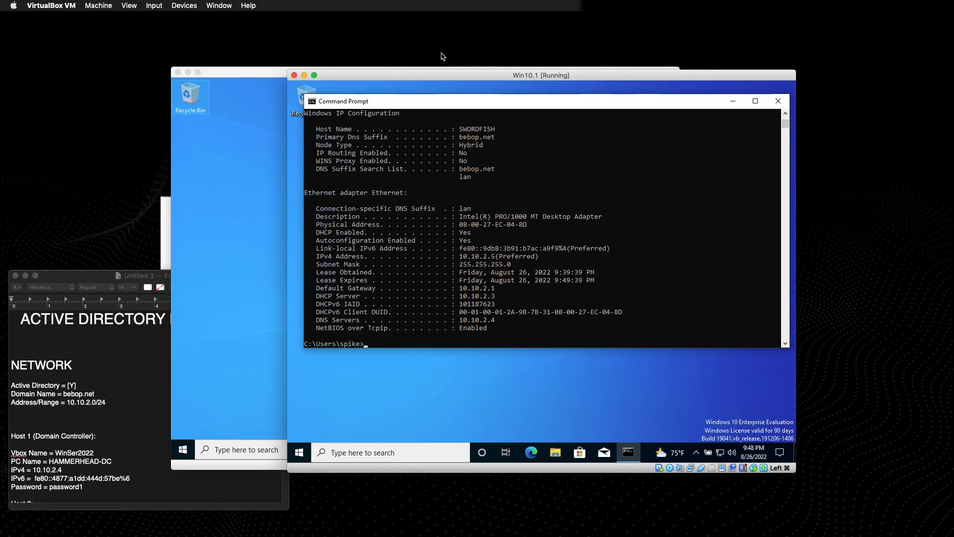
pyautogui.moveTo(423, 82)
pyautogui.mouseDown()
pyautogui.moveTo(421, 134)
pyautogui.moveTo(415, 68)
pyautogui.mouseUp()
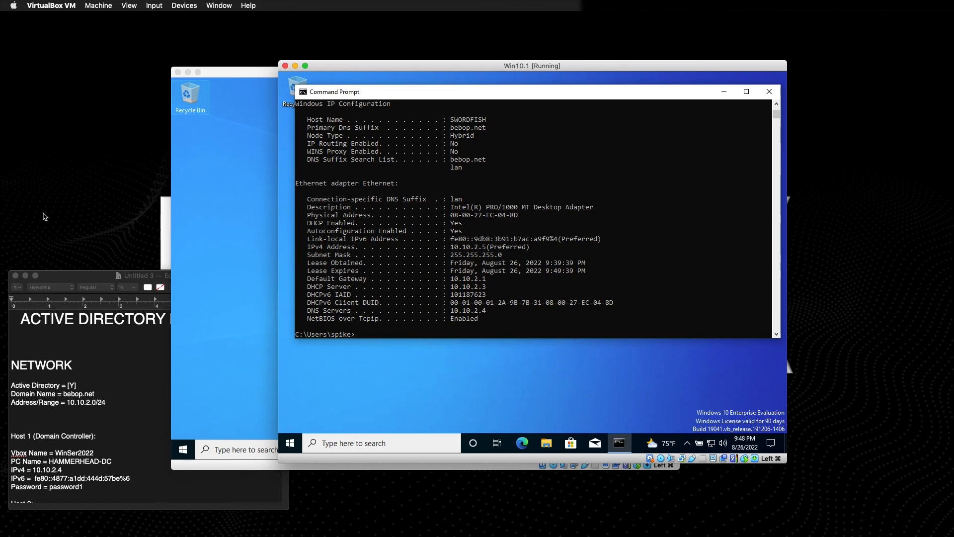
pyautogui.moveTo(449, 519)
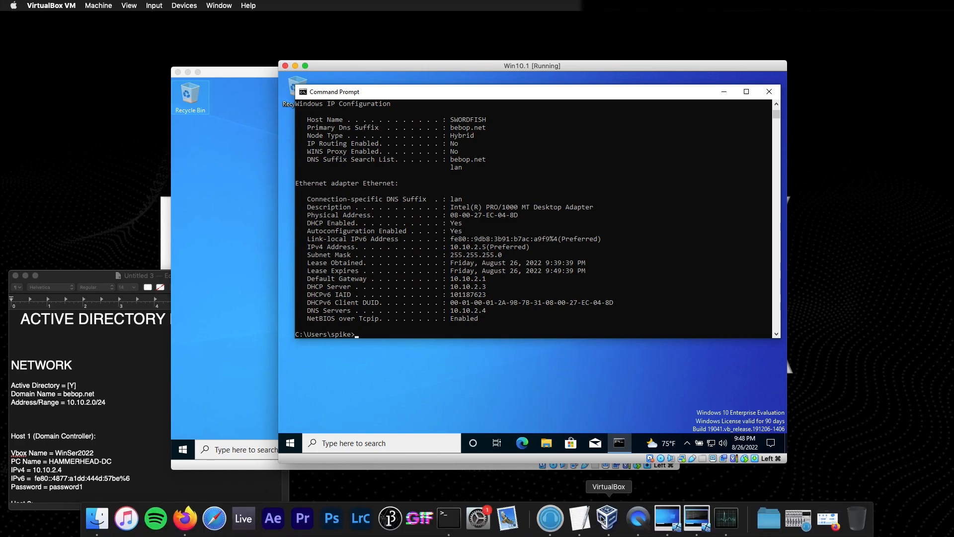